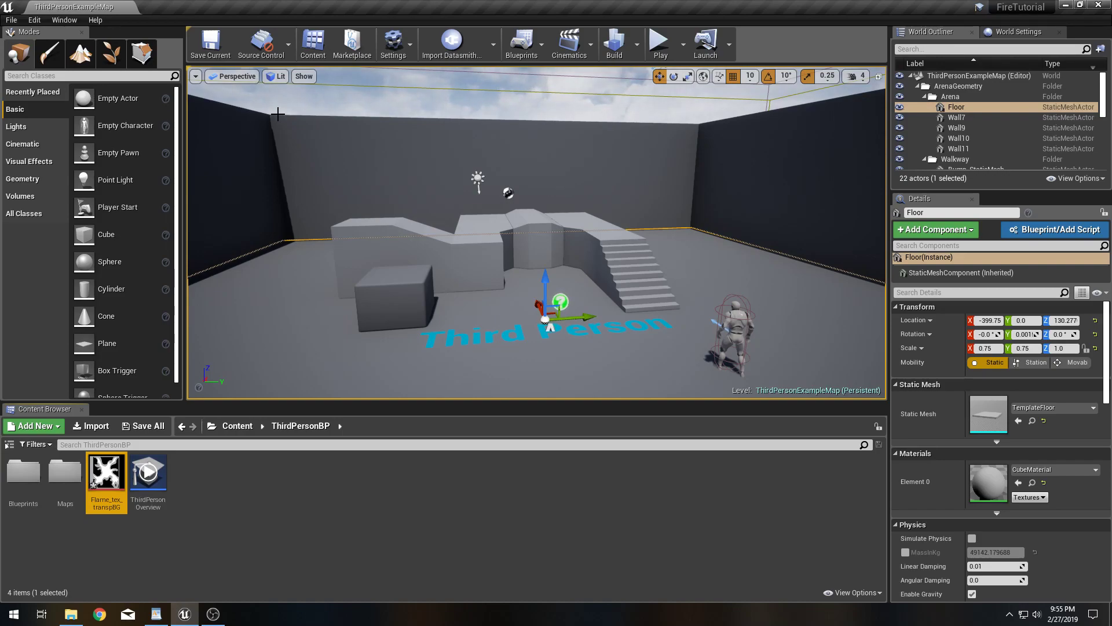
right_drag(549, 224, 515, 231)
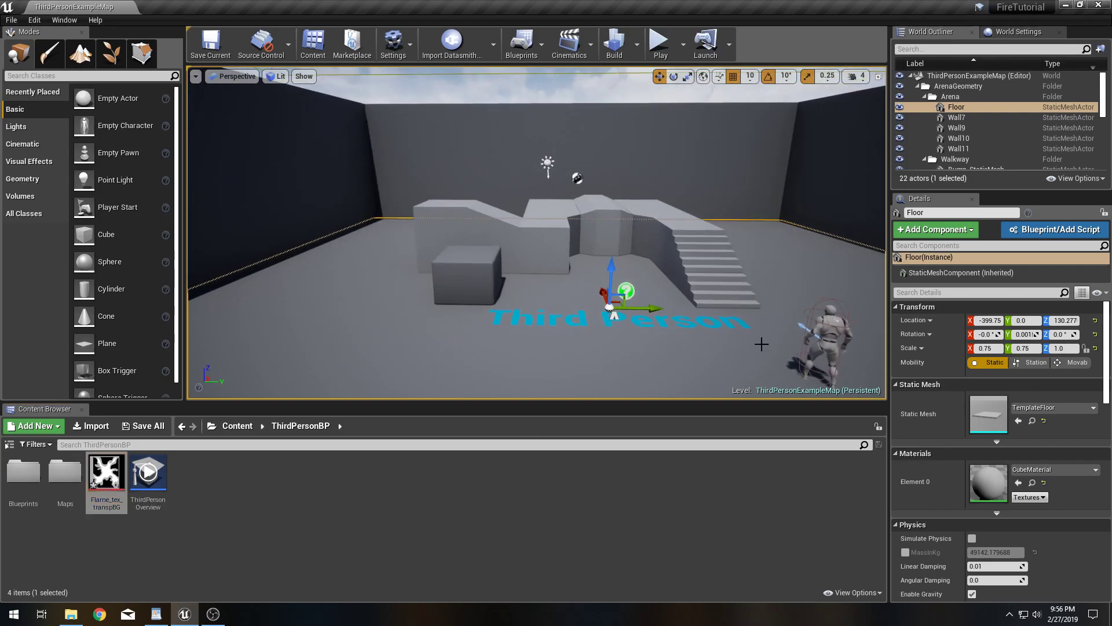
click(105, 474)
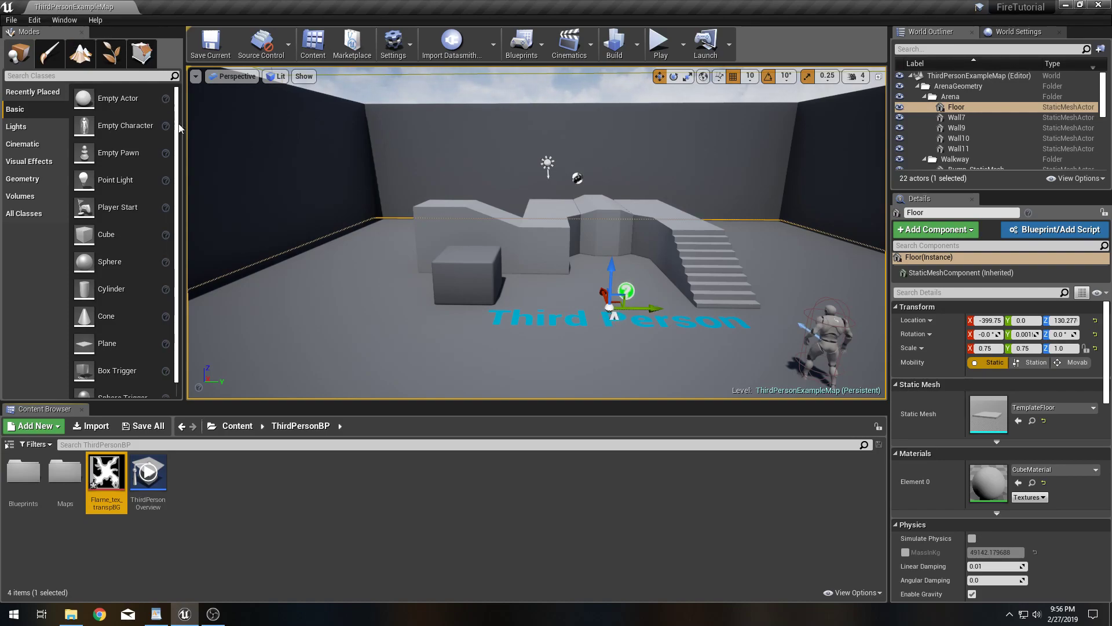
Search the project's plugins for "Niagara" and check whether the Niagara effect systems plugin is enabled.
click(64, 20)
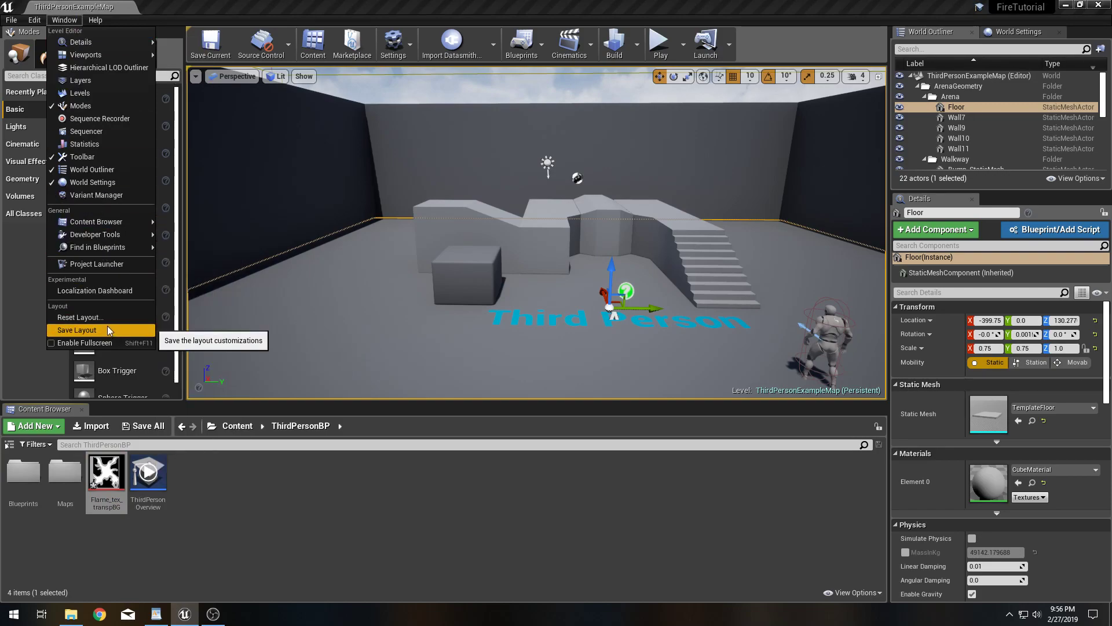
click(34, 20)
click(64, 200)
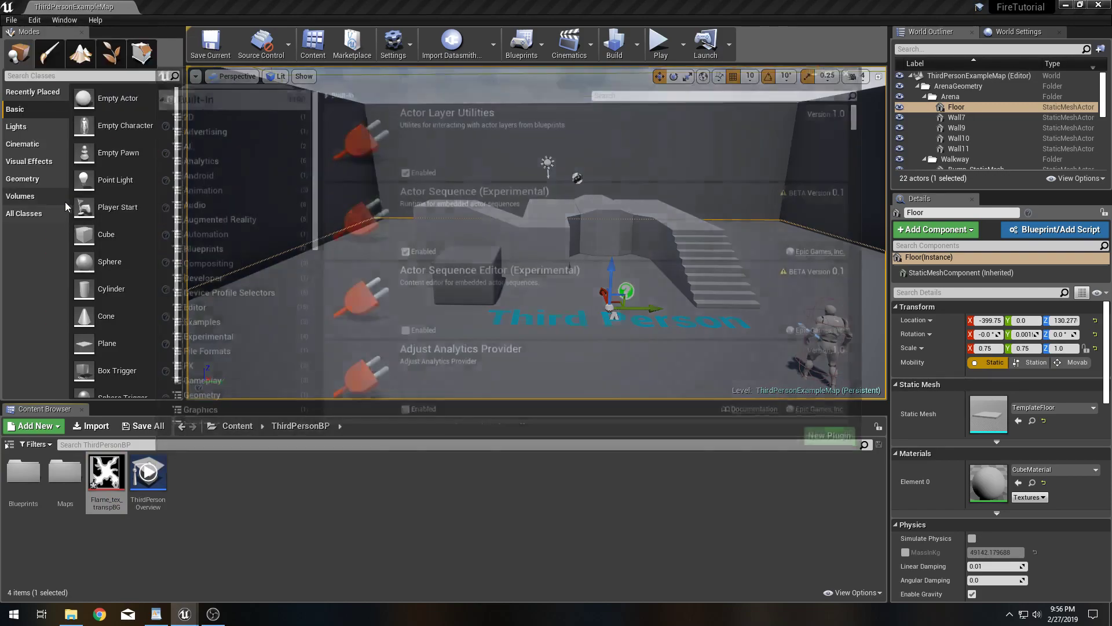
click(626, 91)
text(Niagara)
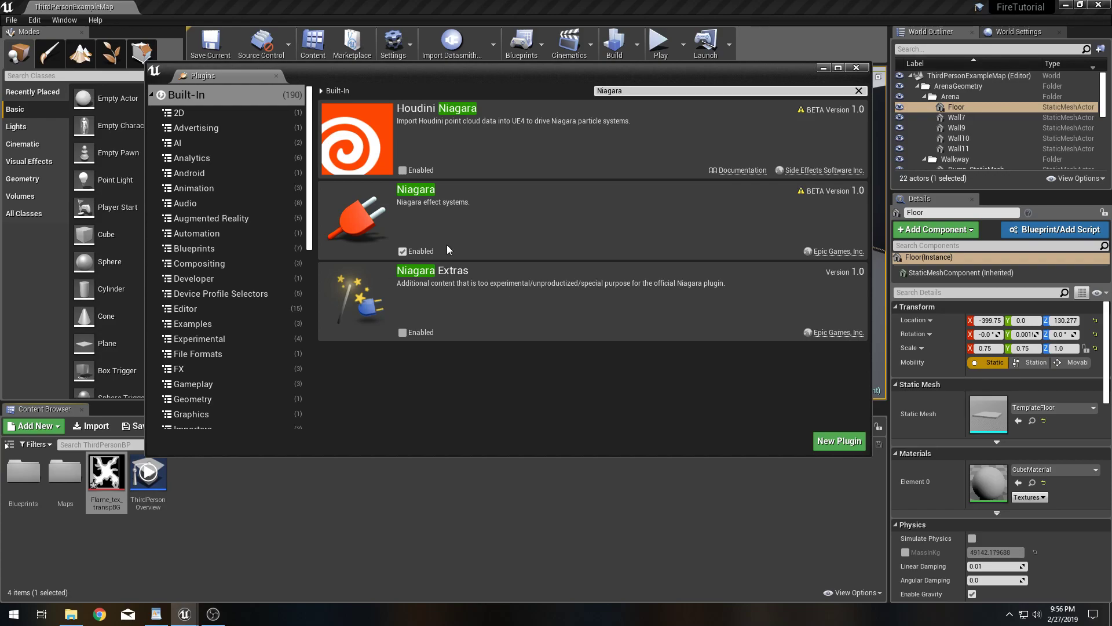
click(862, 70)
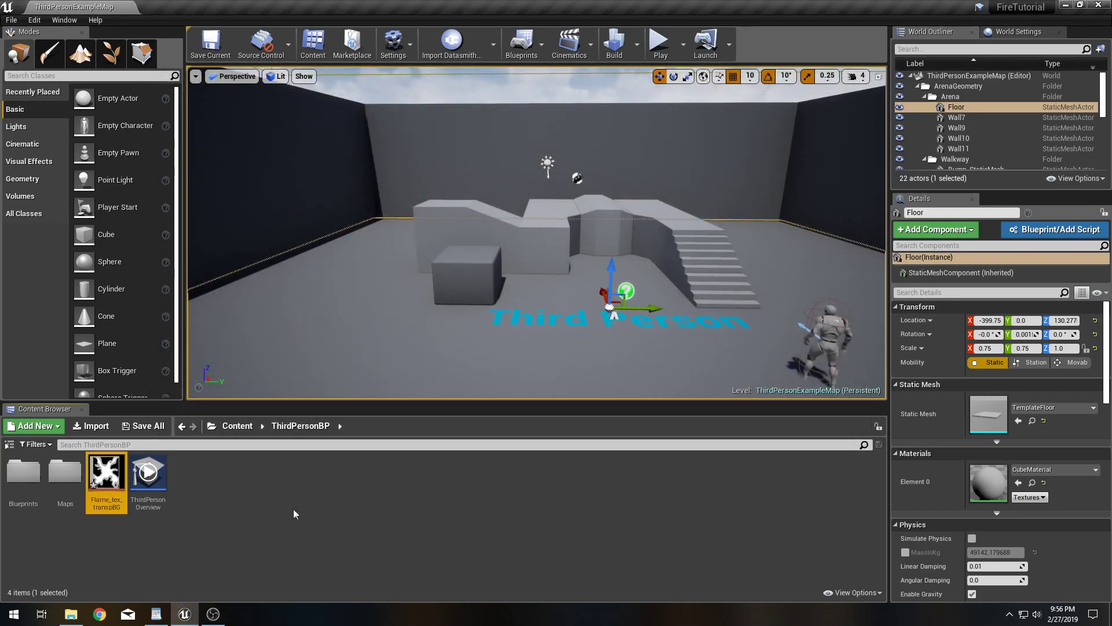
Create a folder named ParticleSystems inside ThirdPersonBP and open it.
click(295, 525)
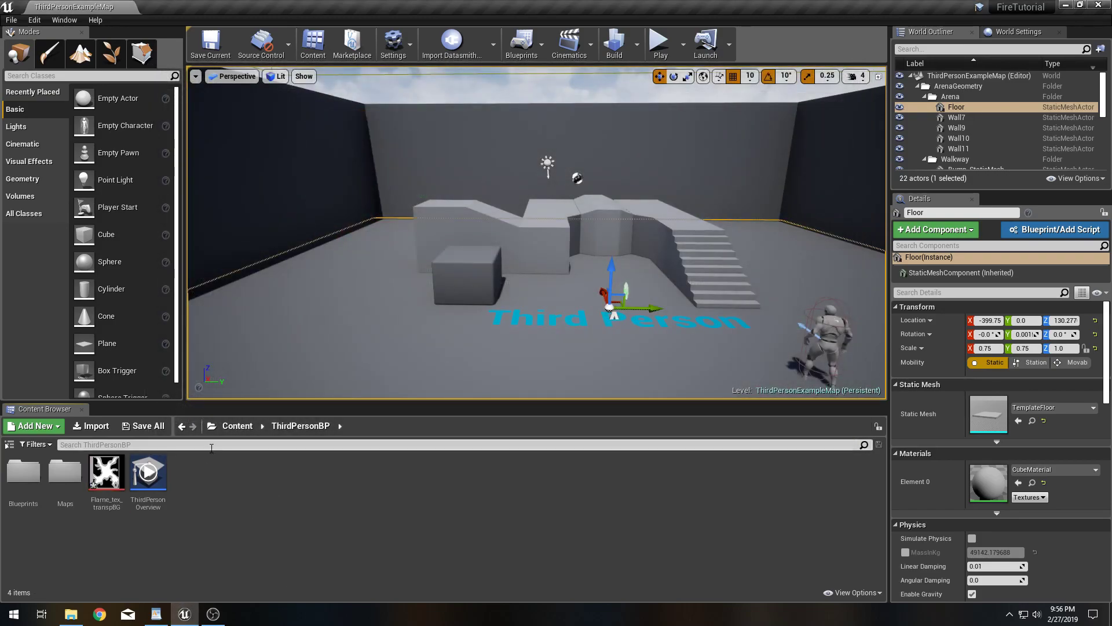
right_click(196, 478)
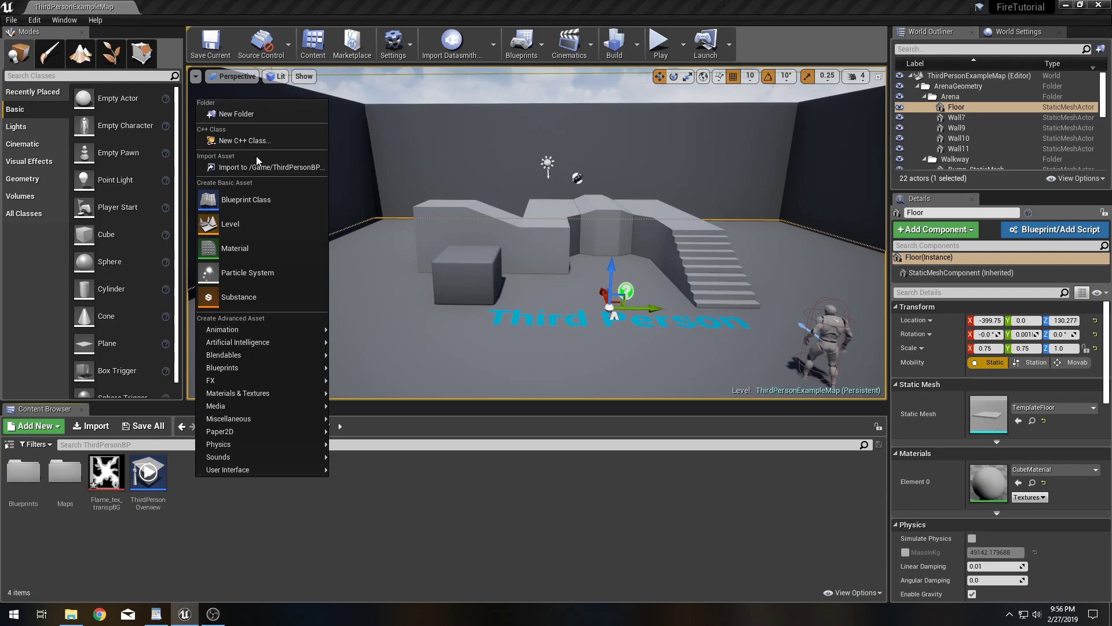
click(259, 114)
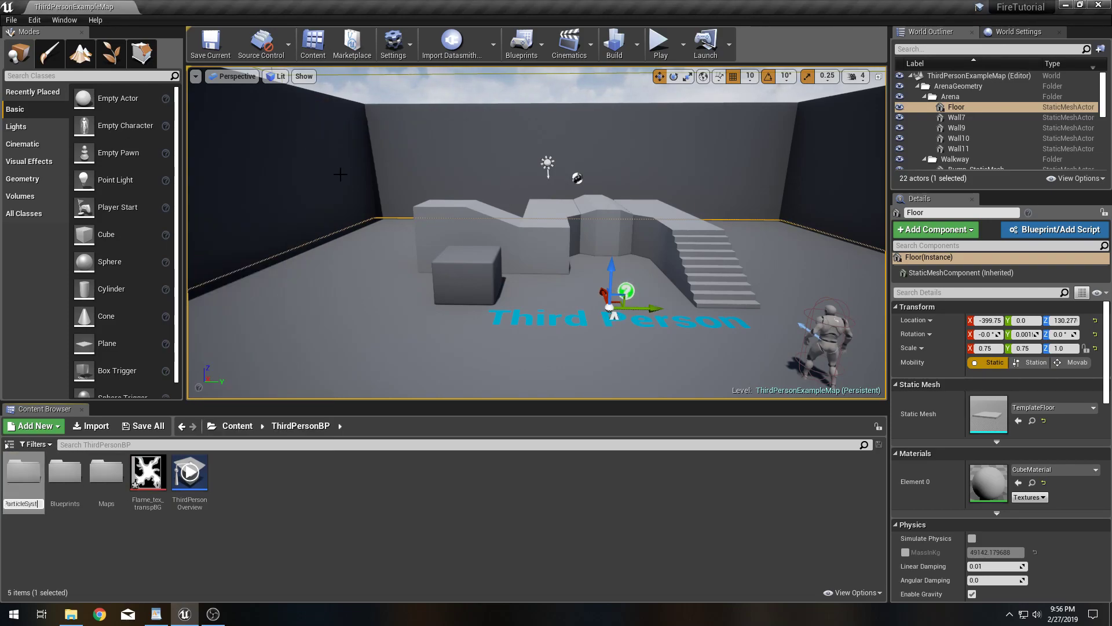
key(Return)
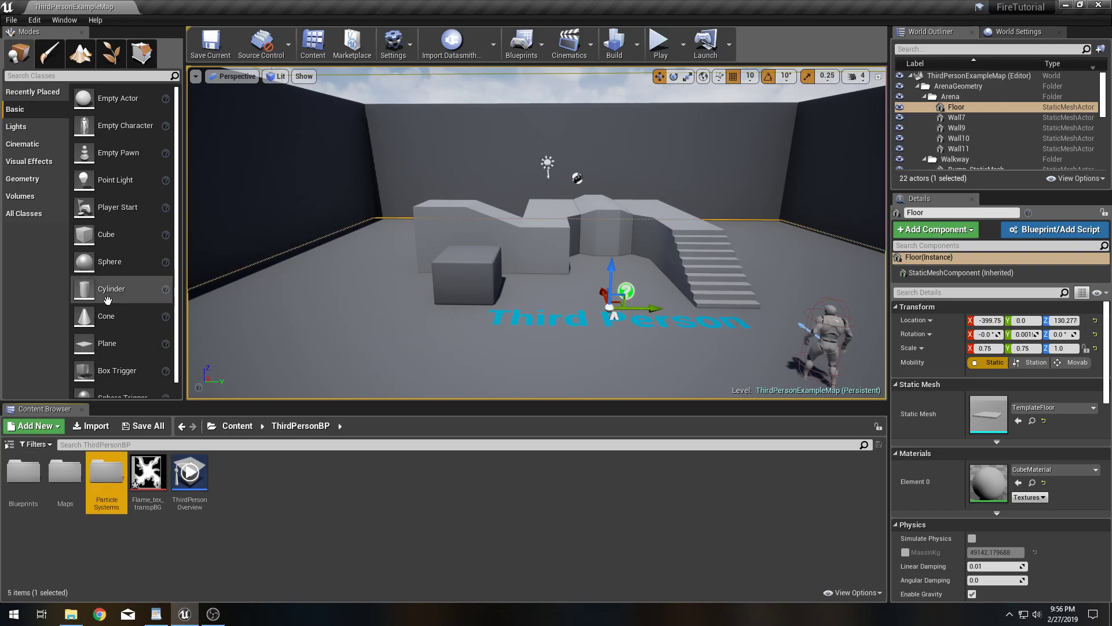
double_click(107, 474)
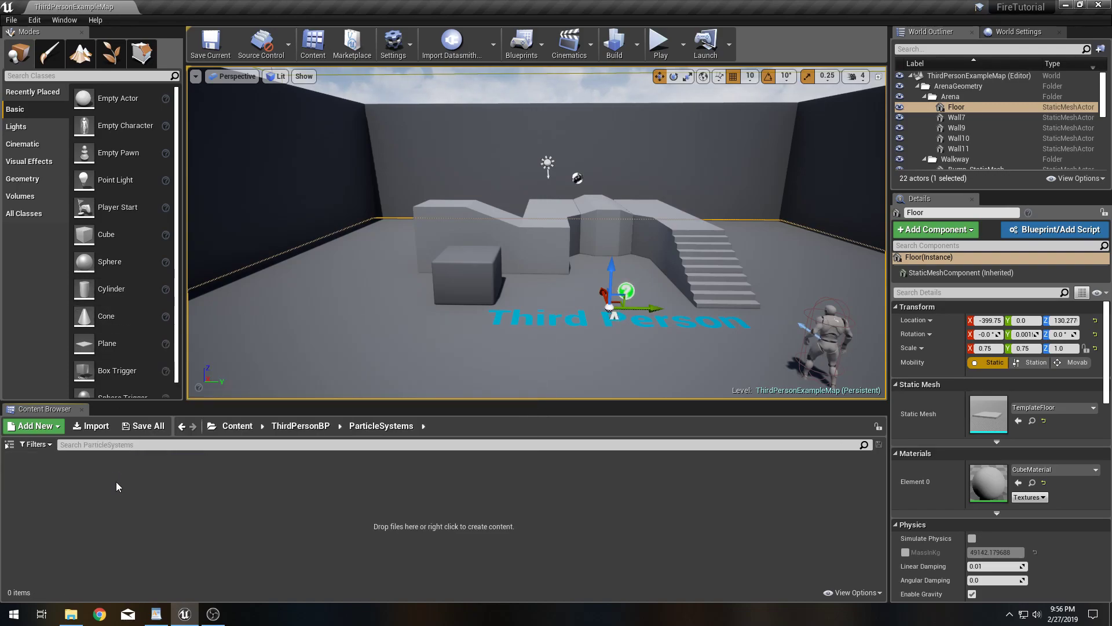
Create a subfolder named Fire inside the ParticleSystems folder.
right_click(122, 503)
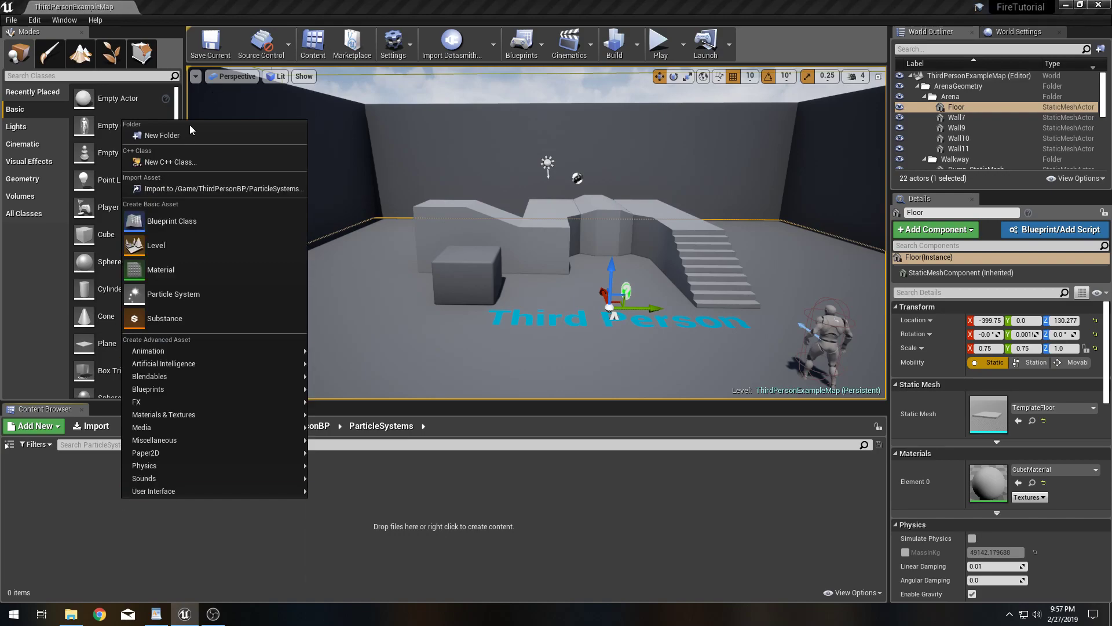
click(188, 134)
text(Fire)
key(Return)
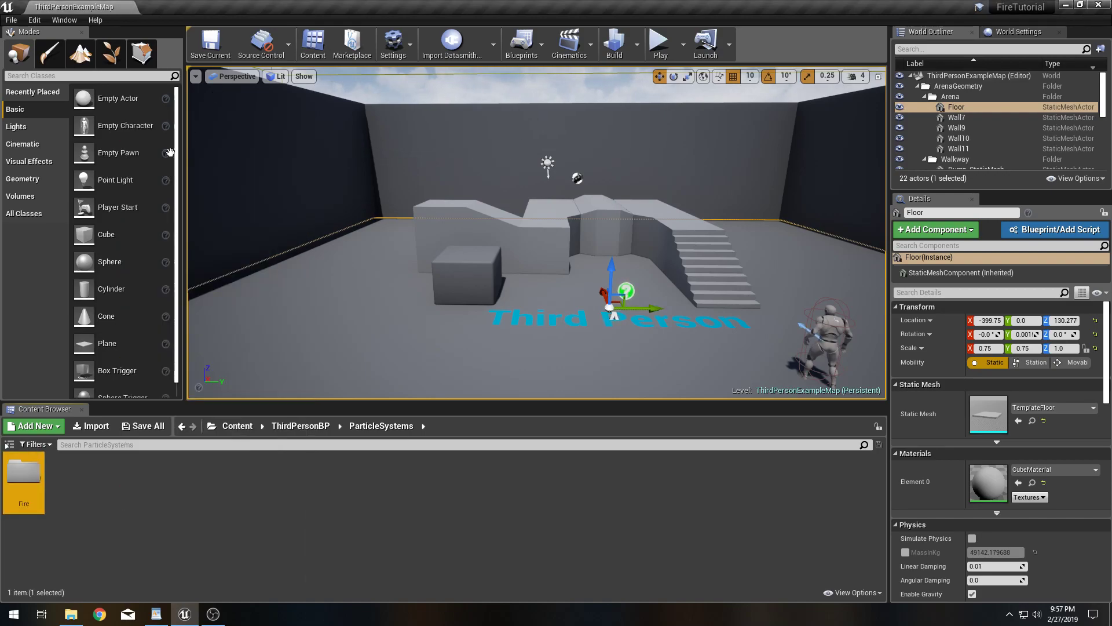
Move the Flame_tex_transpBG texture from ThirdPersonBP into the Fire folder under ParticleSystems, and open that folder.
click(306, 426)
drag(147, 470, 29, 490)
click(135, 507)
double_click(106, 472)
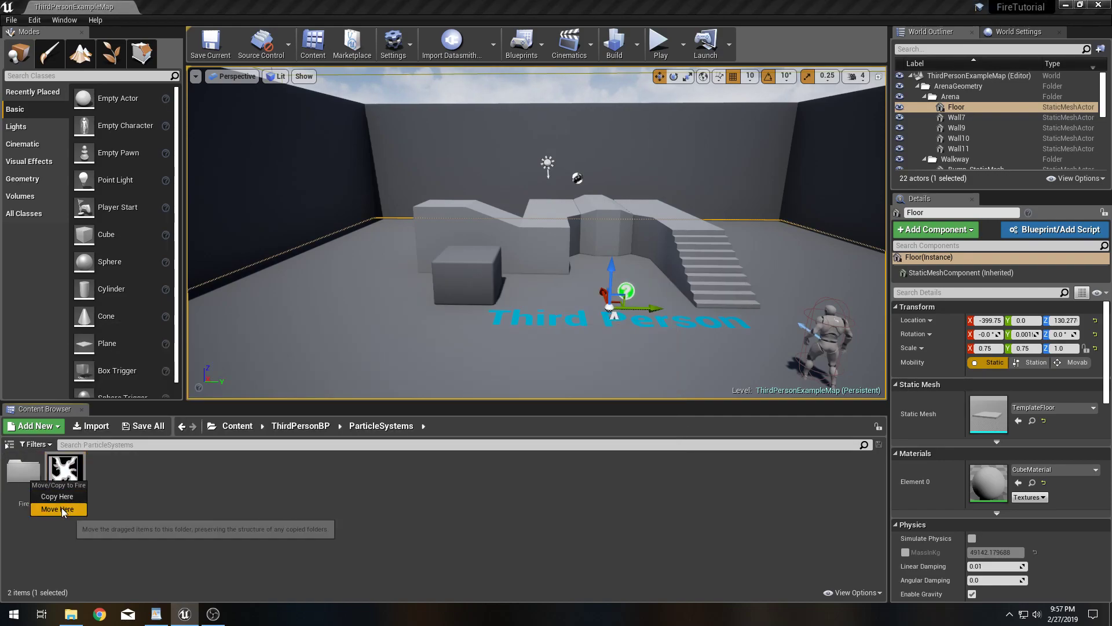
click(49, 515)
double_click(23, 473)
Create a Niagara Emitter in the Fire folder from the Upward Mesh Burst template.
right_click(79, 479)
click(68, 511)
right_click(82, 477)
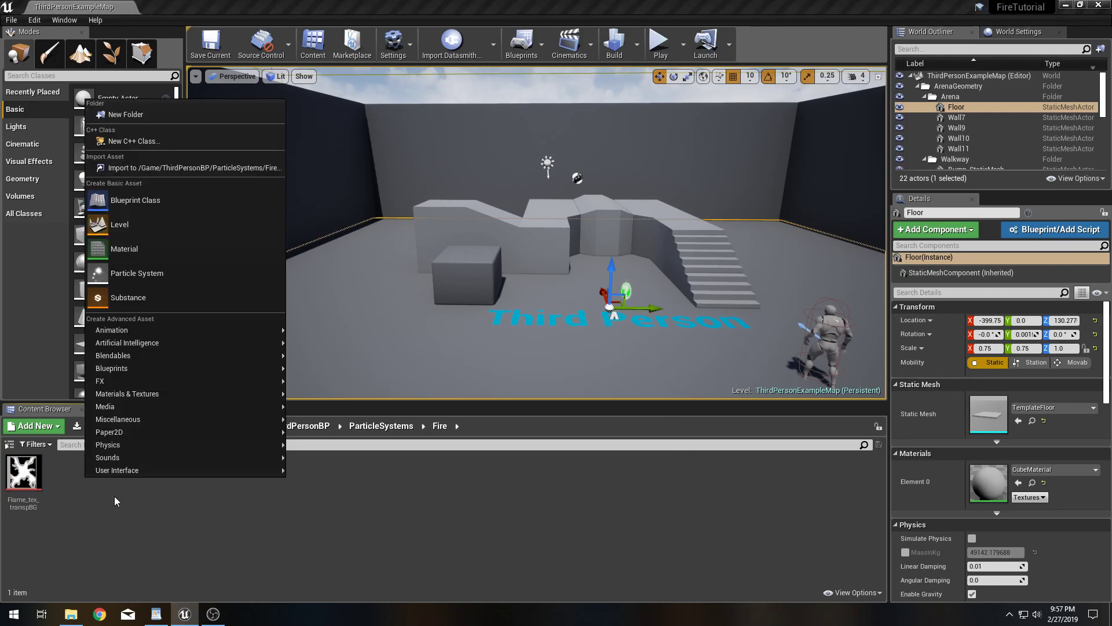
mouse_move(186, 378)
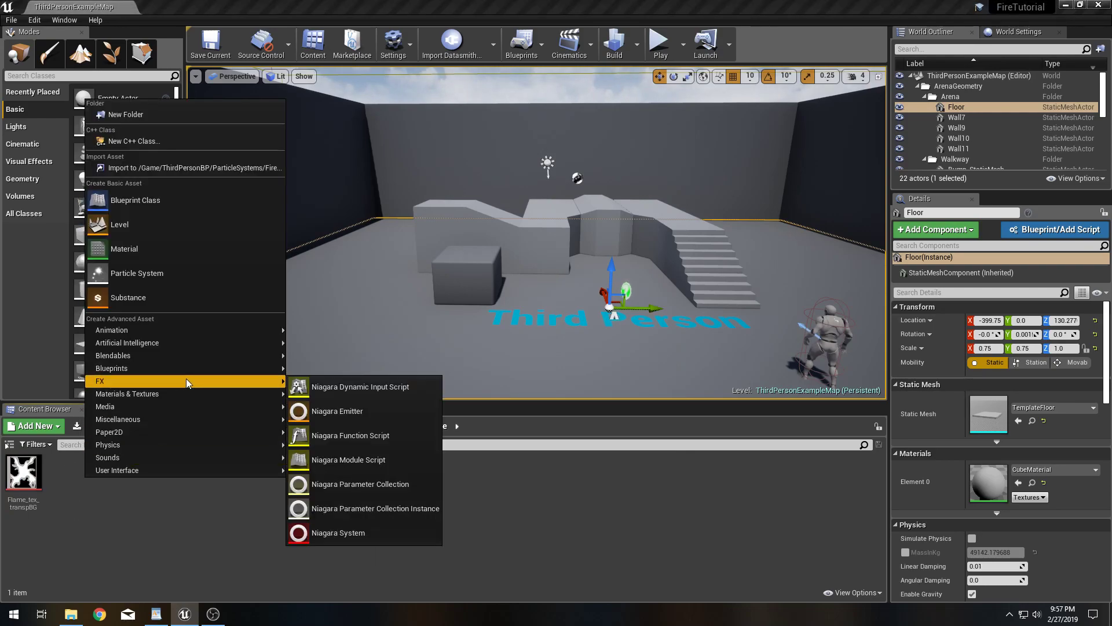
click(412, 411)
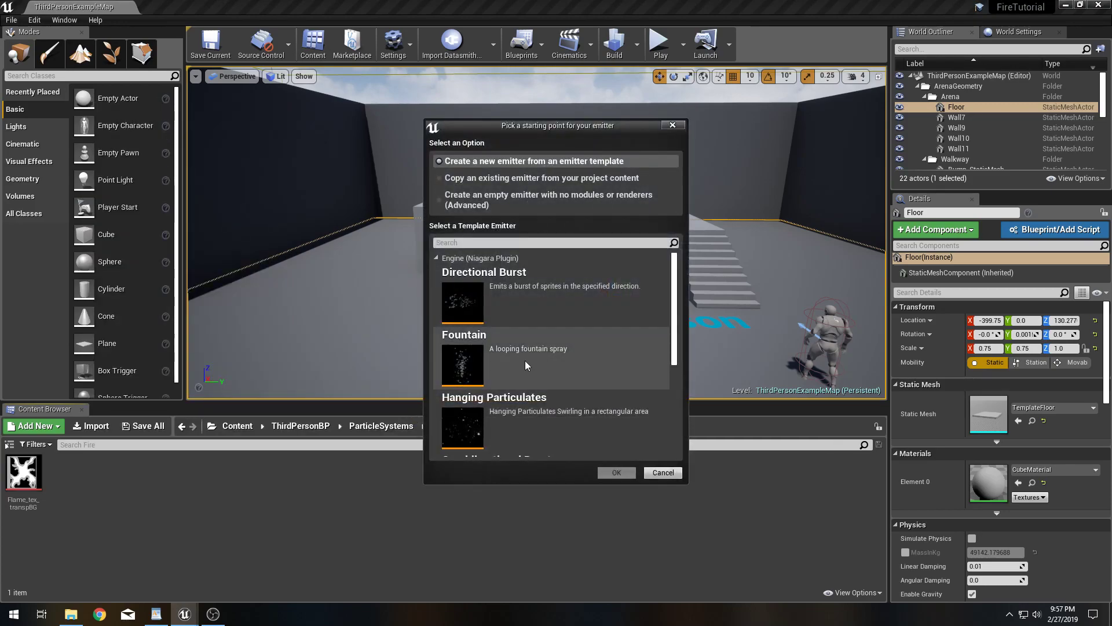
scroll(666, 307, down, 5)
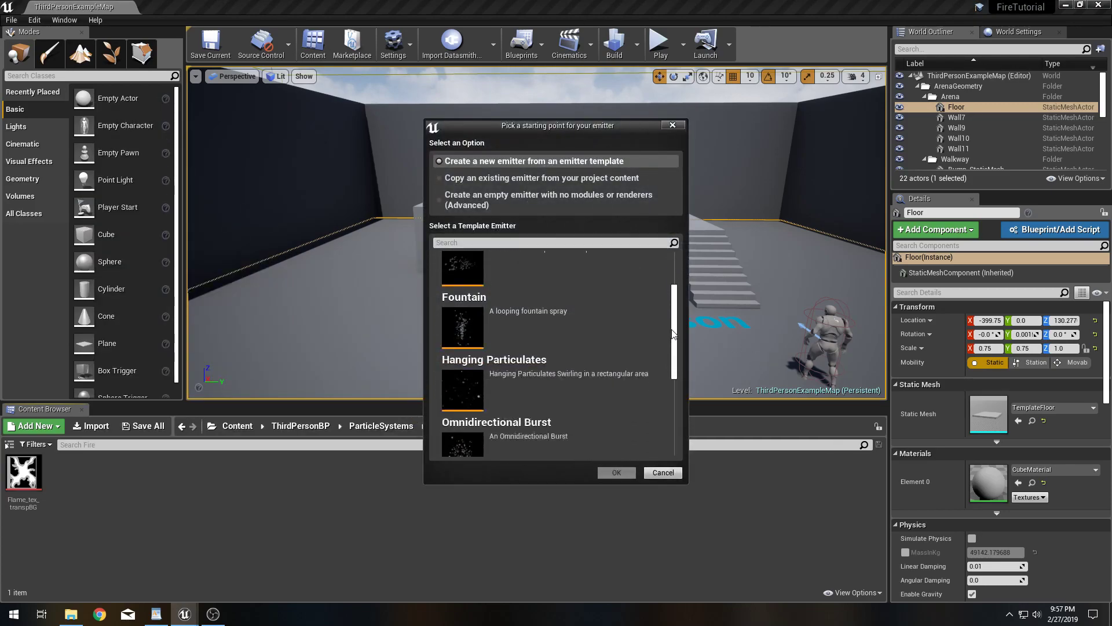
scroll(568, 376, down, 1)
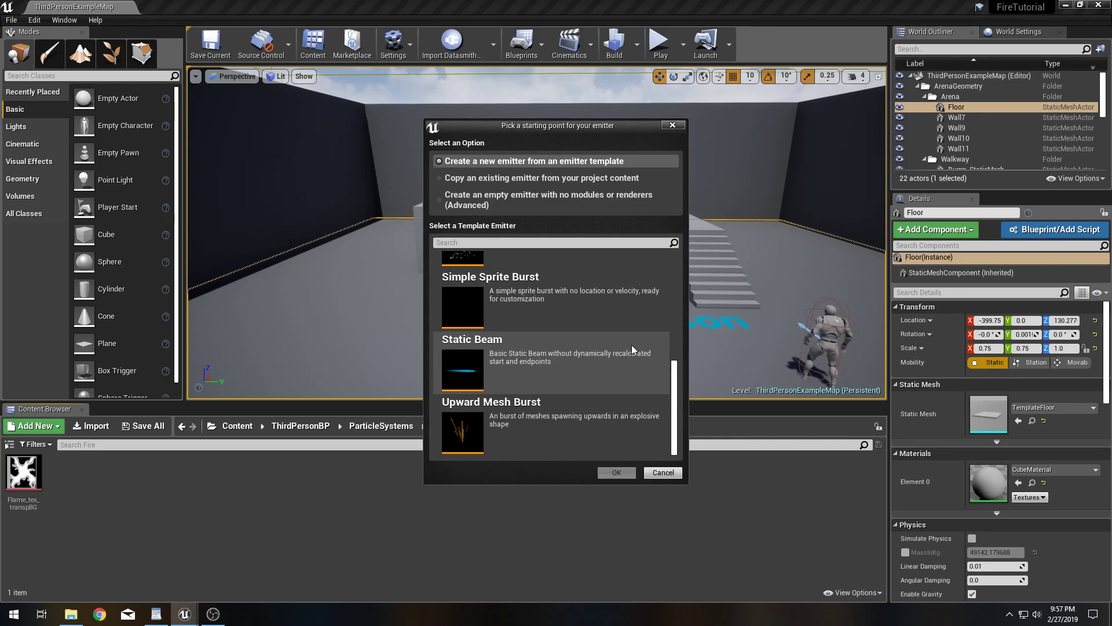
scroll(630, 340, up, 5)
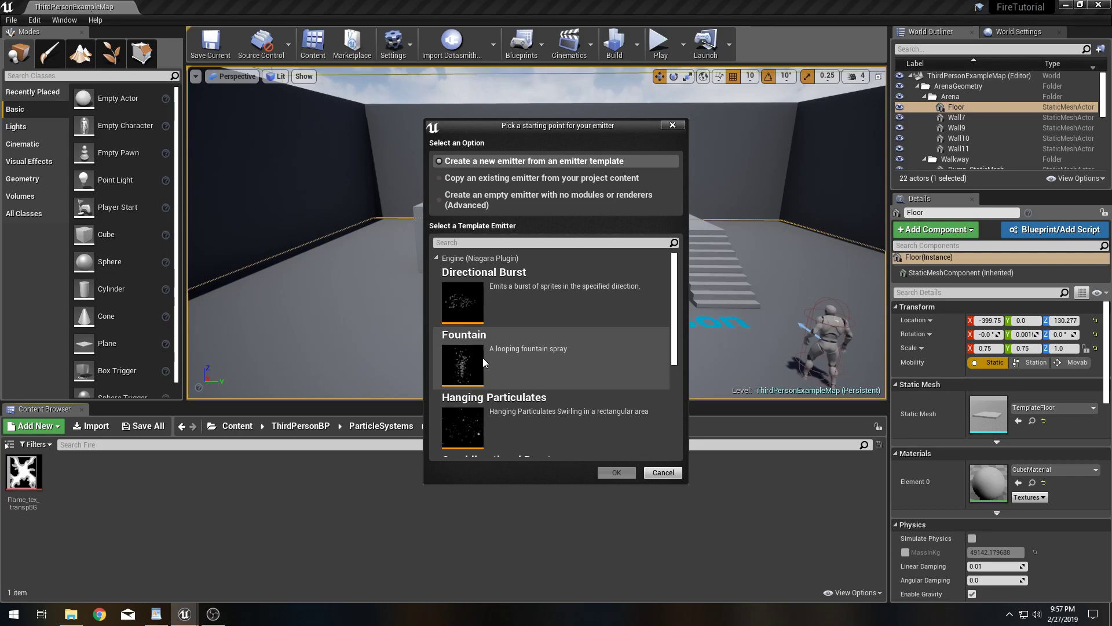
scroll(526, 336, down, 5)
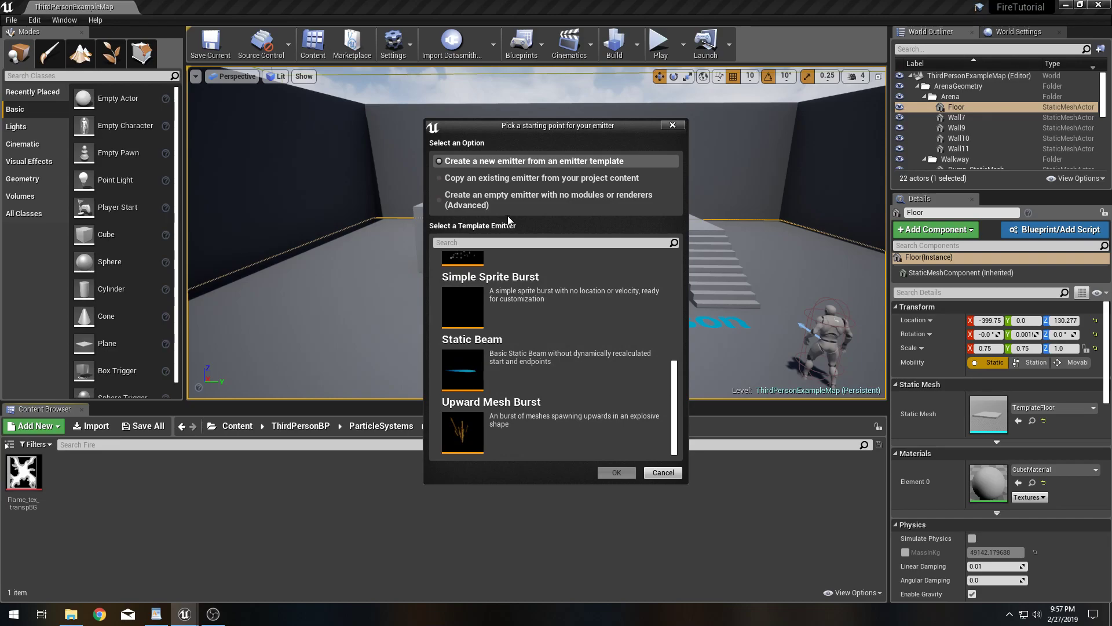
click(464, 432)
click(616, 472)
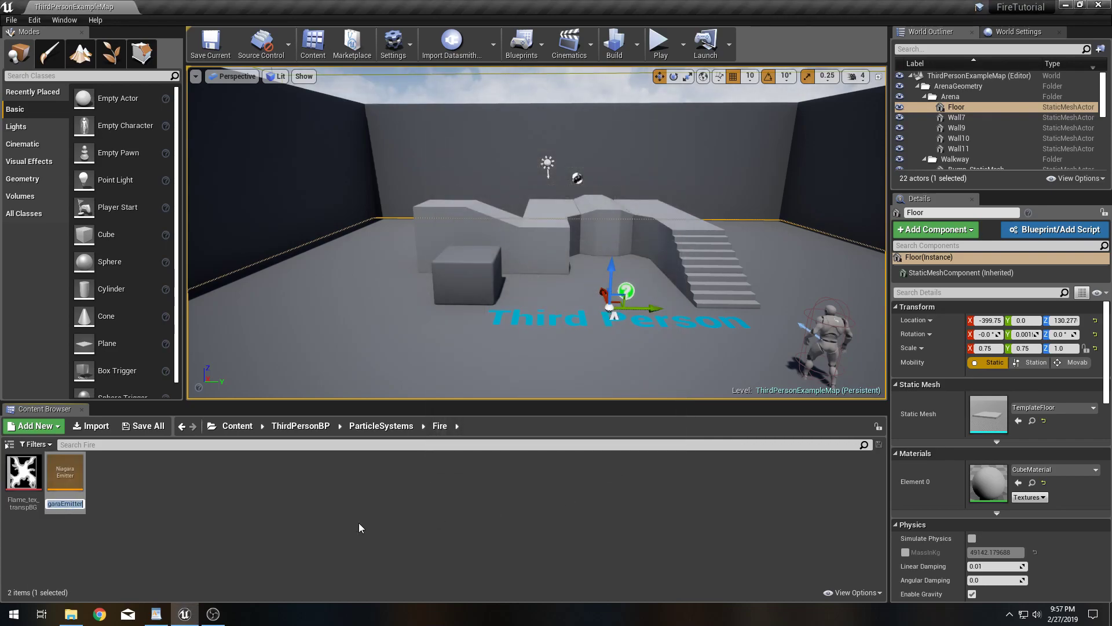
Name the new emitter PEN_Fire and open it in a maximized editor window.
text(PEN_Fire)
key(Return)
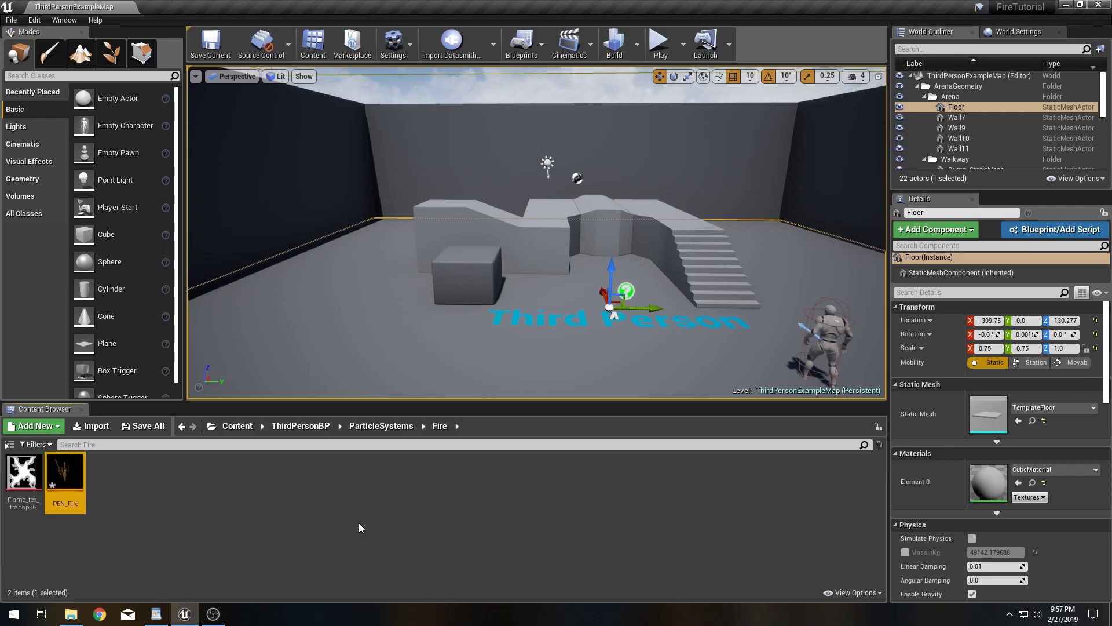
key(Return)
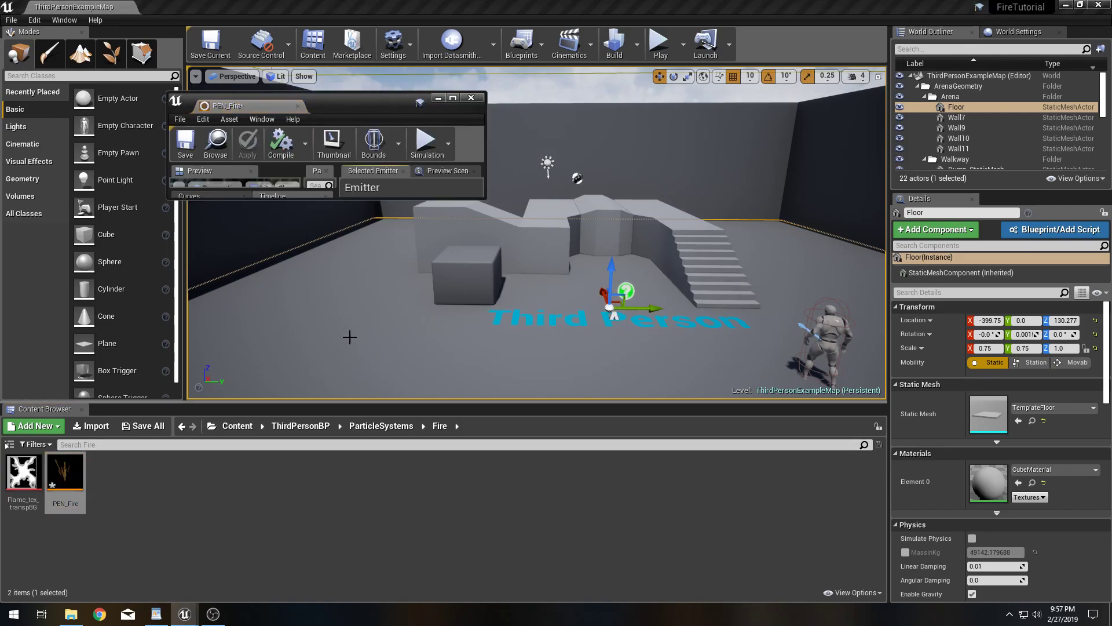
click(453, 98)
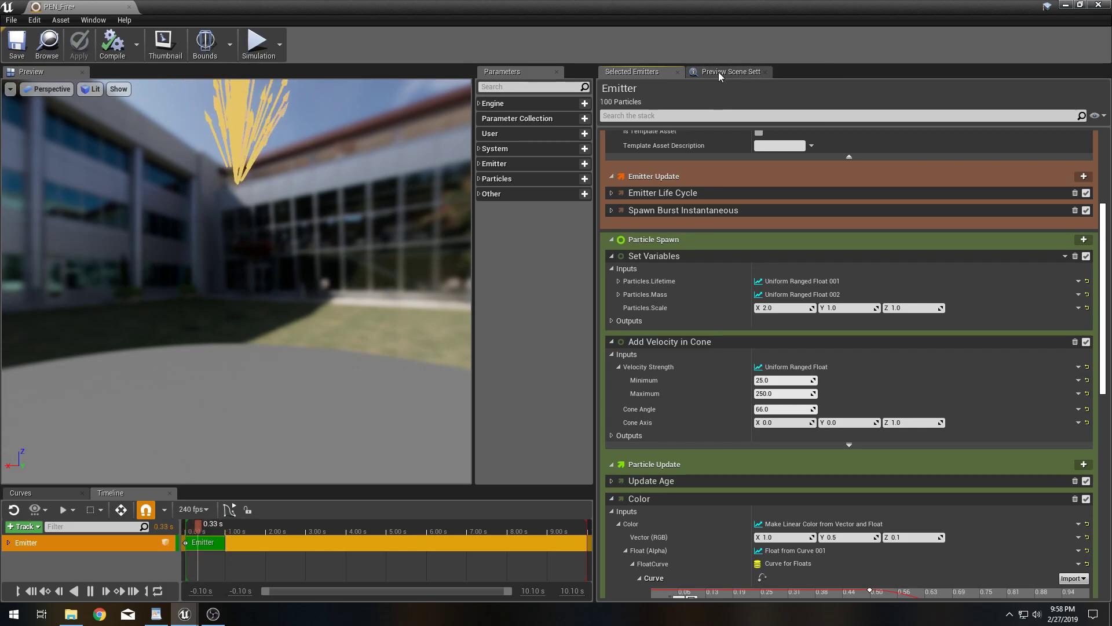
Hide the environment in the preview scene settings and turn off Orbit Mode for the preview viewport.
click(84, 20)
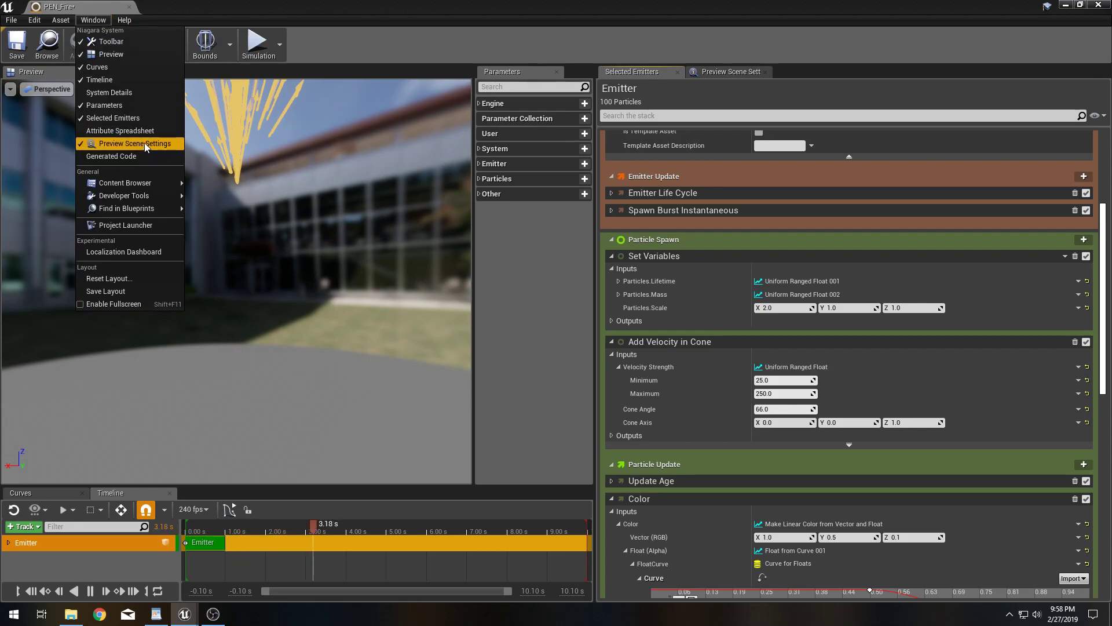
click(717, 72)
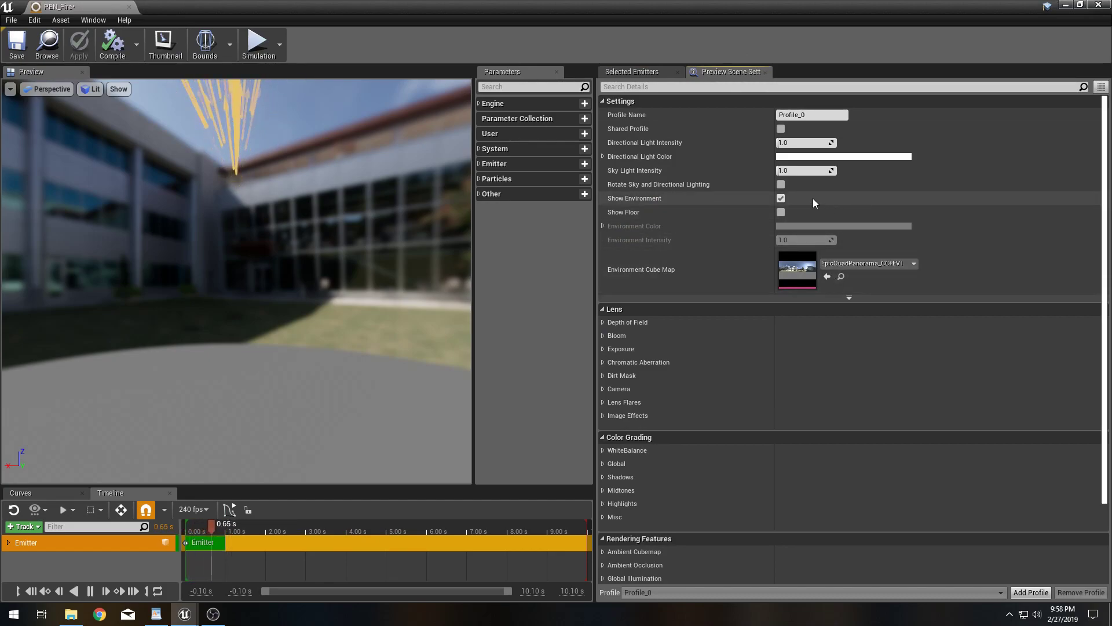
click(781, 198)
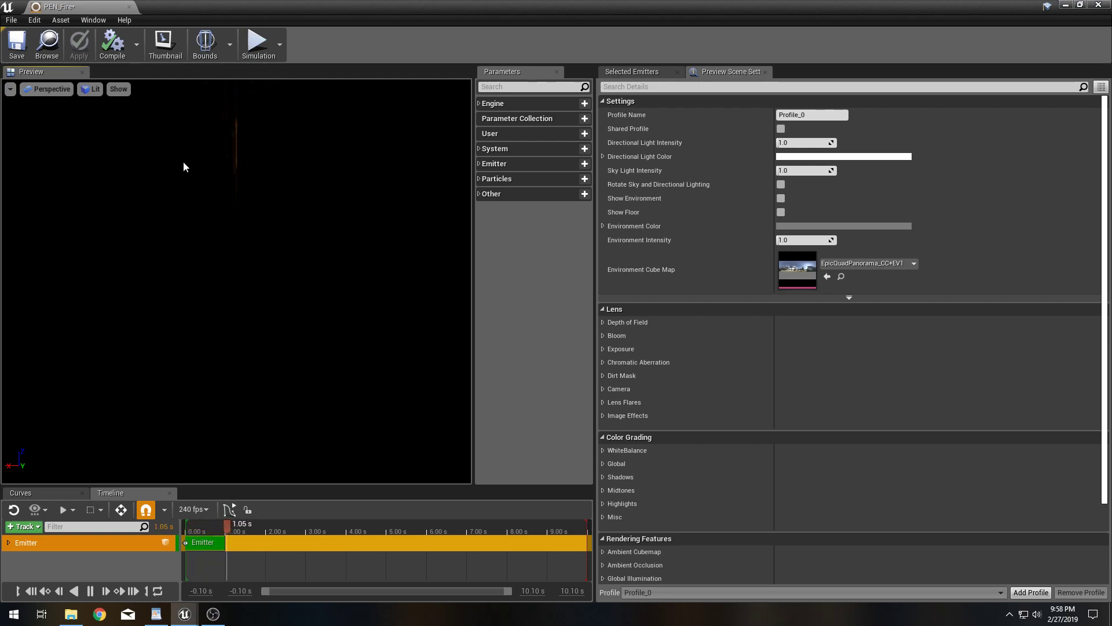
click(10, 89)
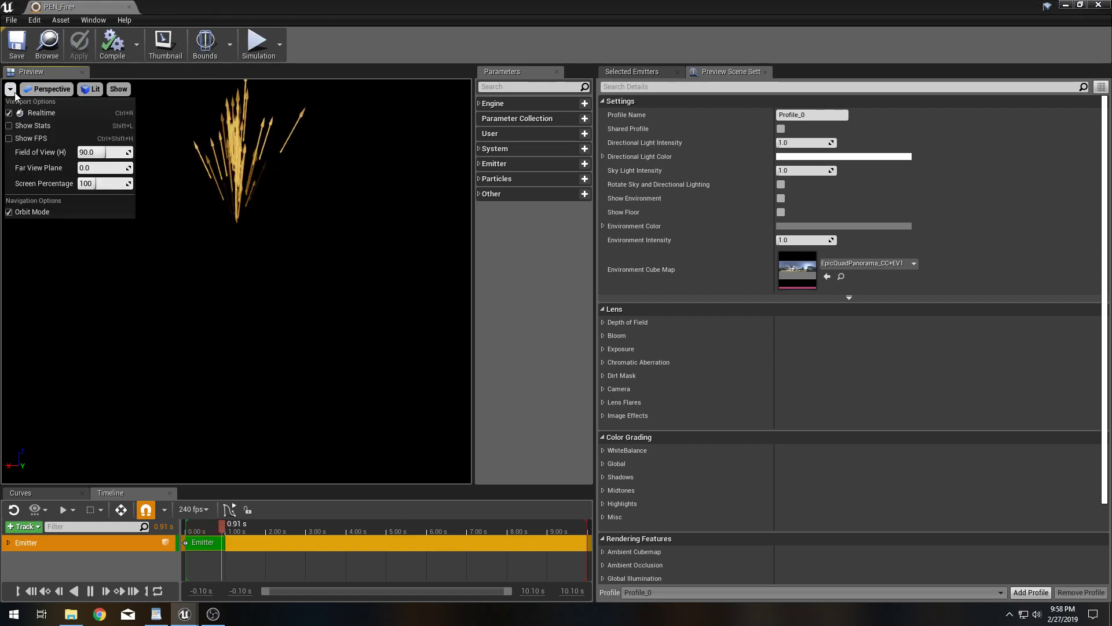
click(33, 212)
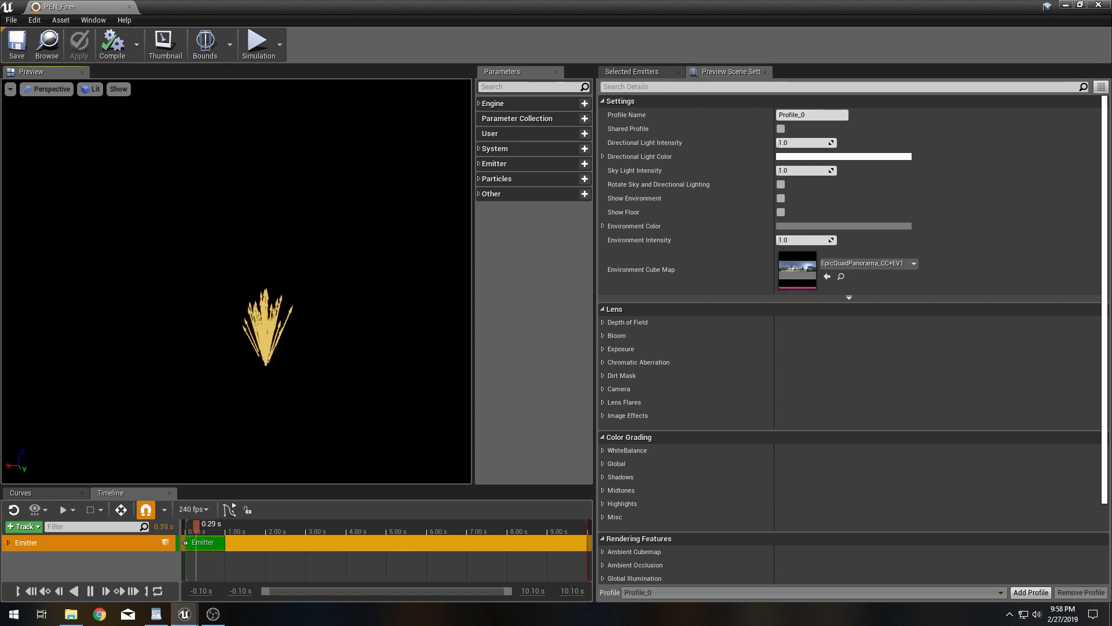
Return to the selected emitter's stack and collapse all its modules to headers.
click(633, 74)
scroll(1012, 269, up, 3)
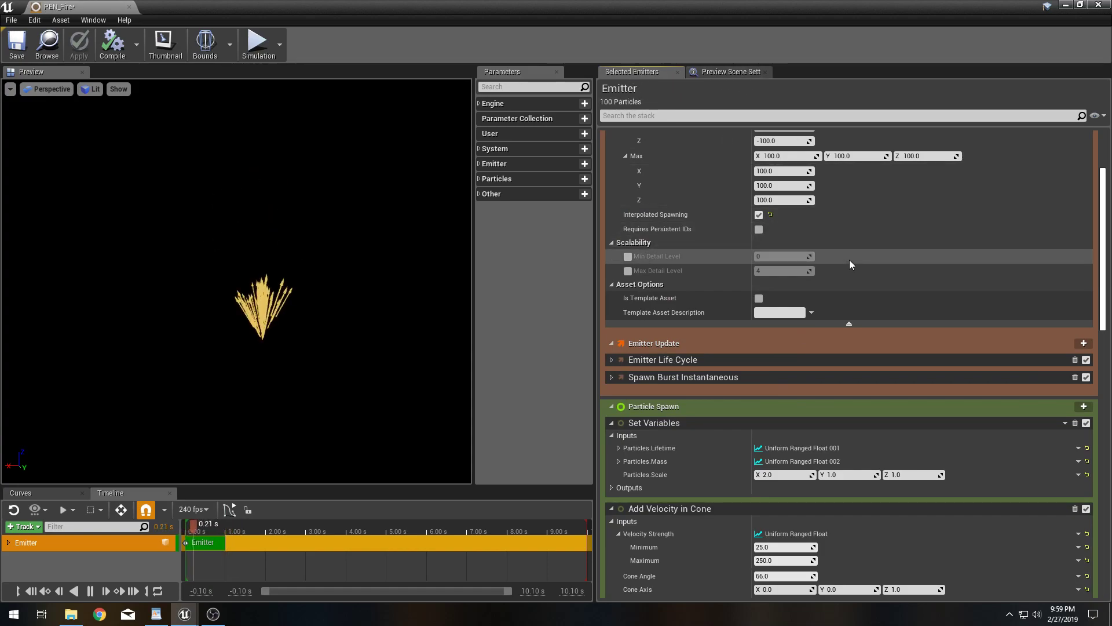
scroll(864, 304, up, 2)
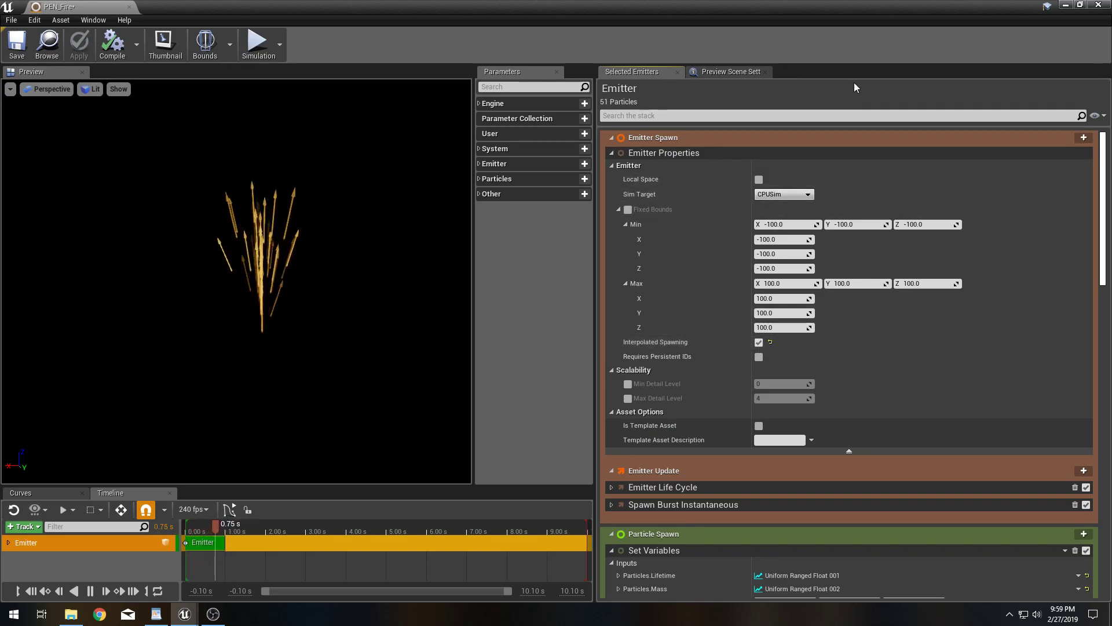
right_click(792, 90)
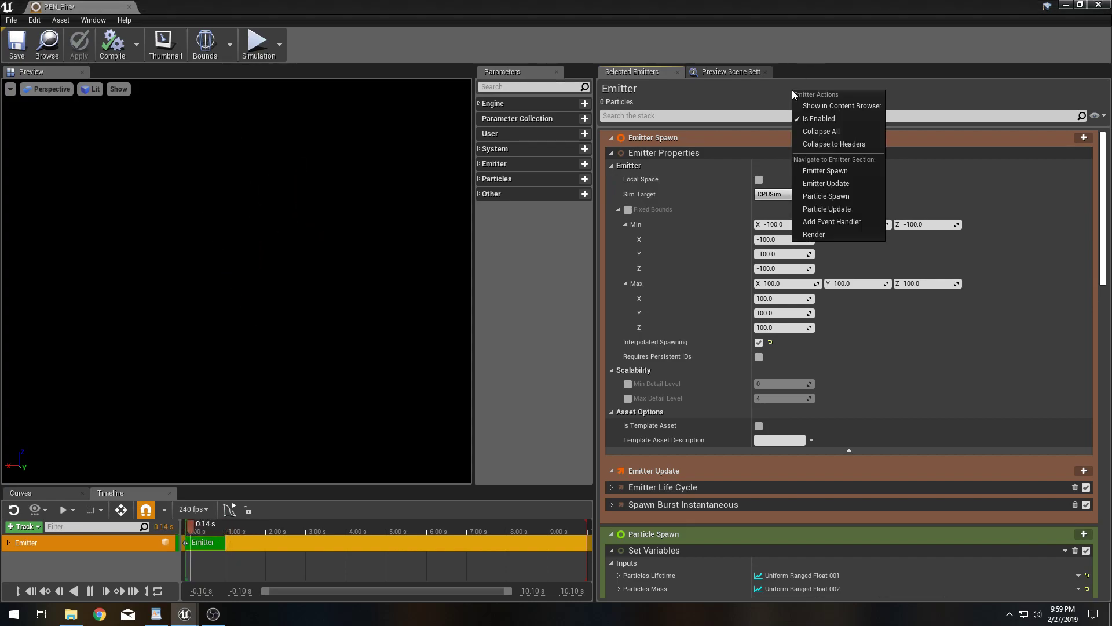
click(852, 145)
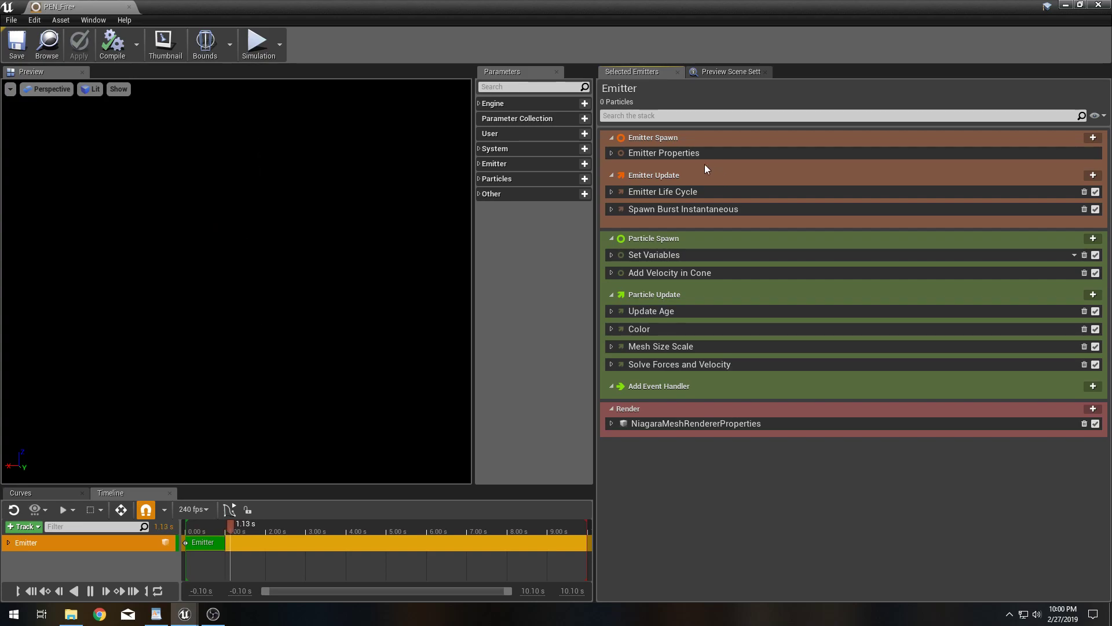
In the Emitter Life Cycle module, set MaxLoopCount to 0 and NextLoopDuration to 3.0, then collapse the module.
click(610, 191)
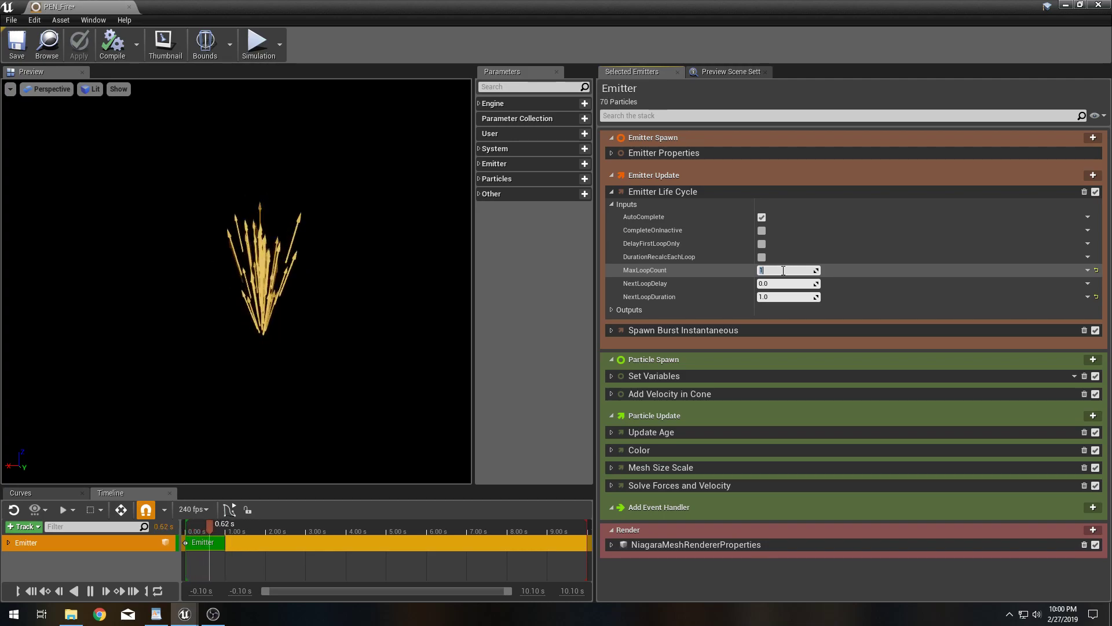
key(Return)
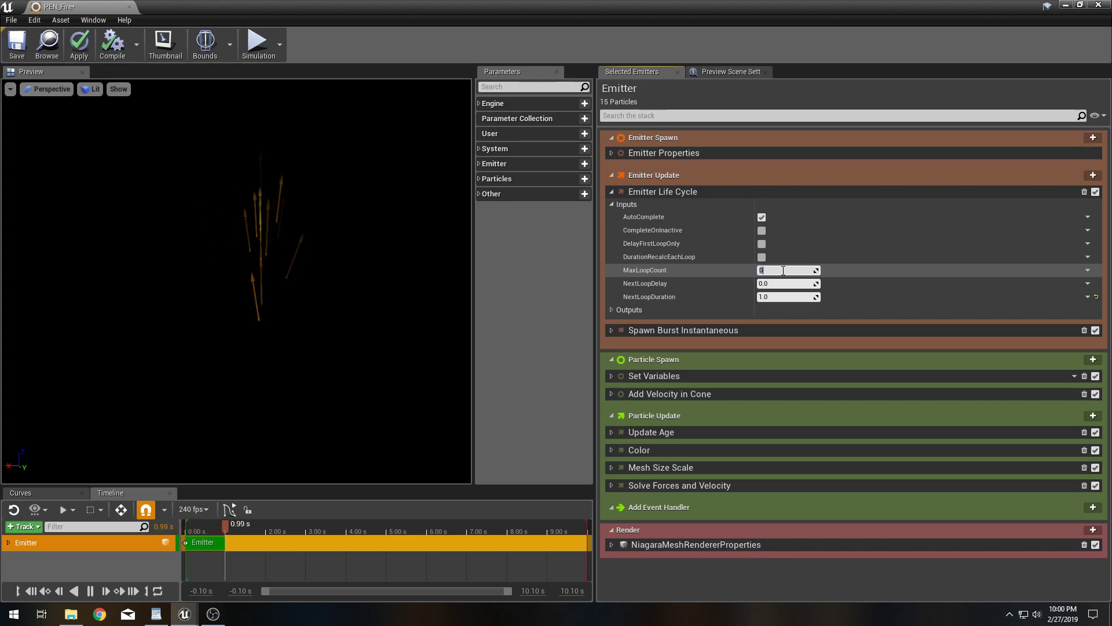
click(780, 298)
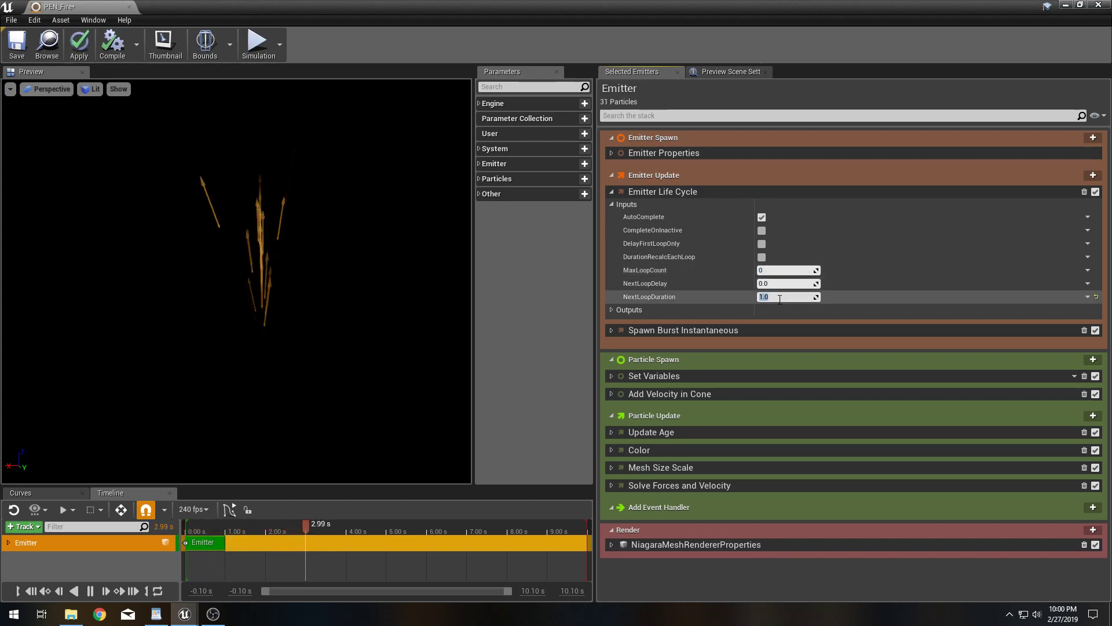
text(3)
key(Return)
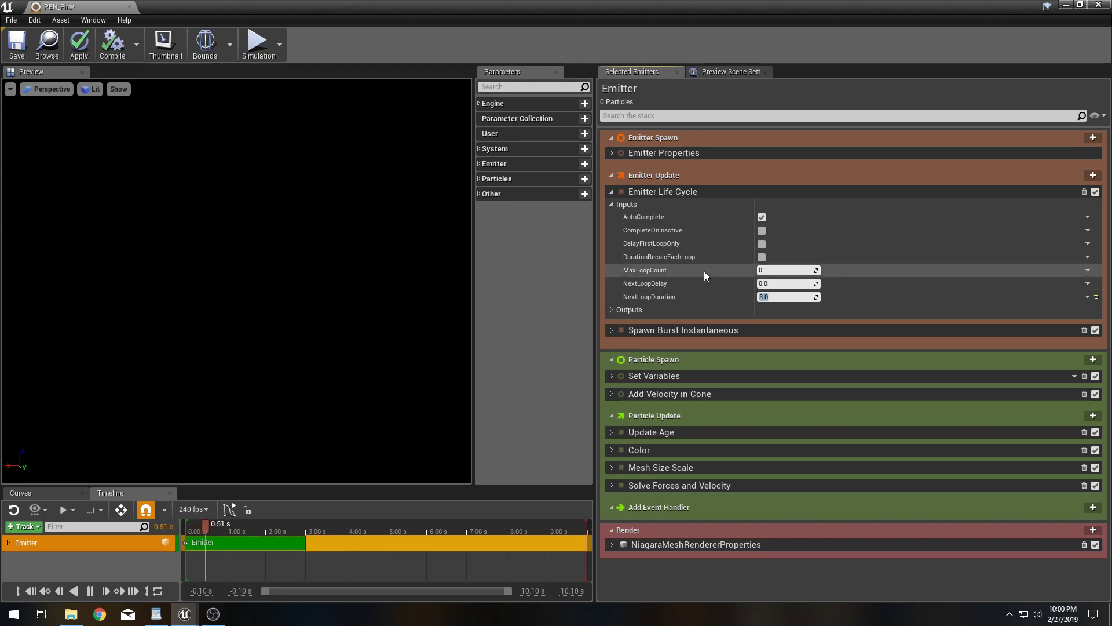
click(611, 191)
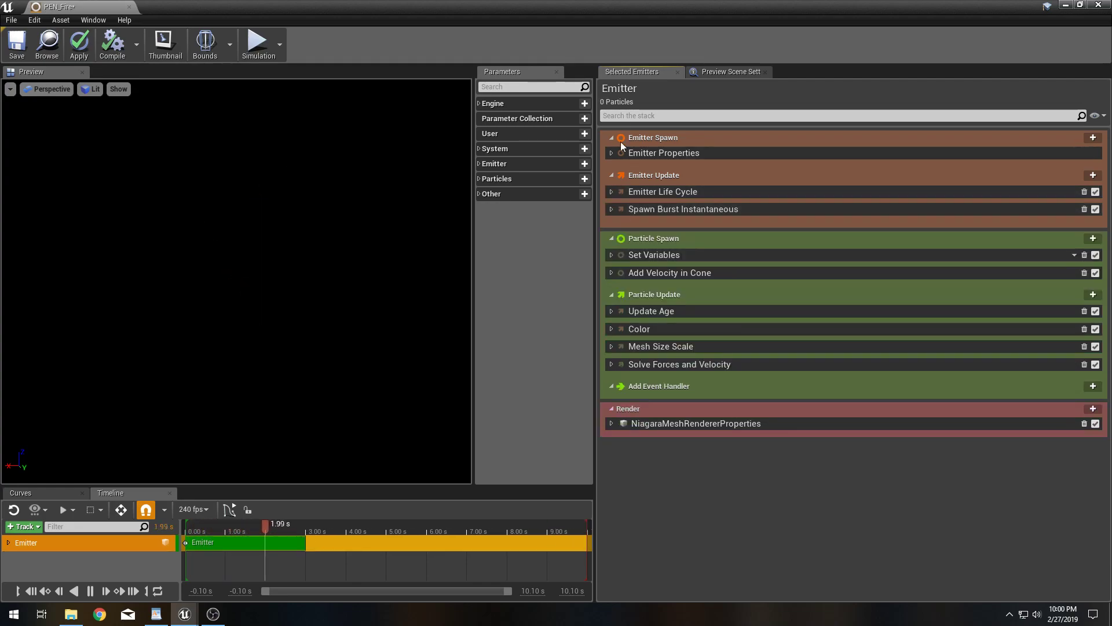
Expand Spawn Burst Instantaneous and add a Spawn Rate module to Emitter Update with its SpawnRate set to 60.
click(612, 209)
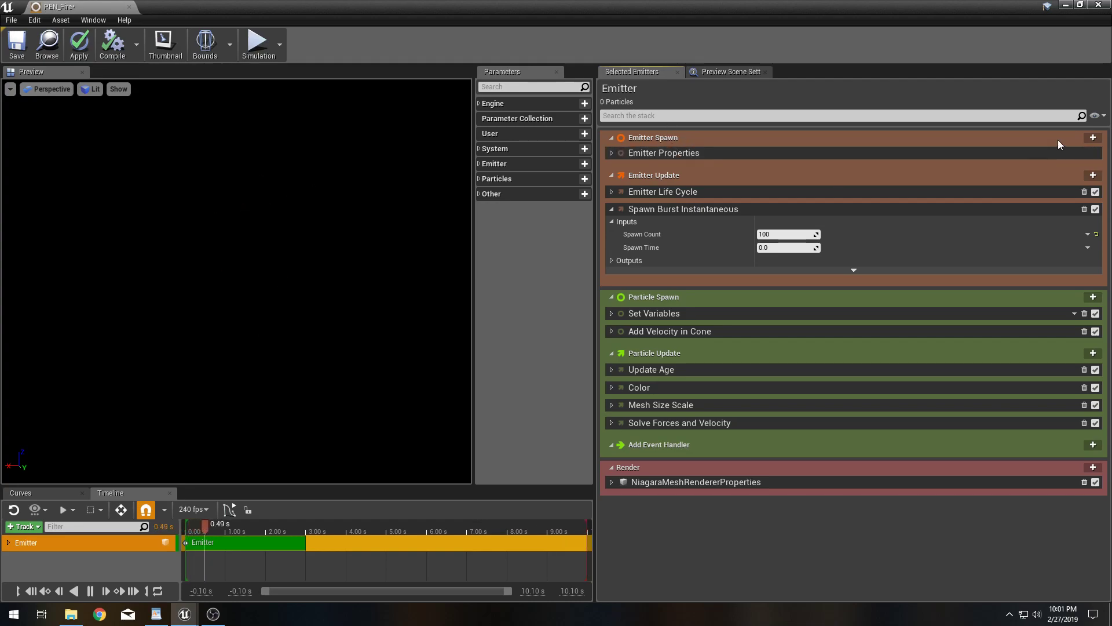
click(1092, 175)
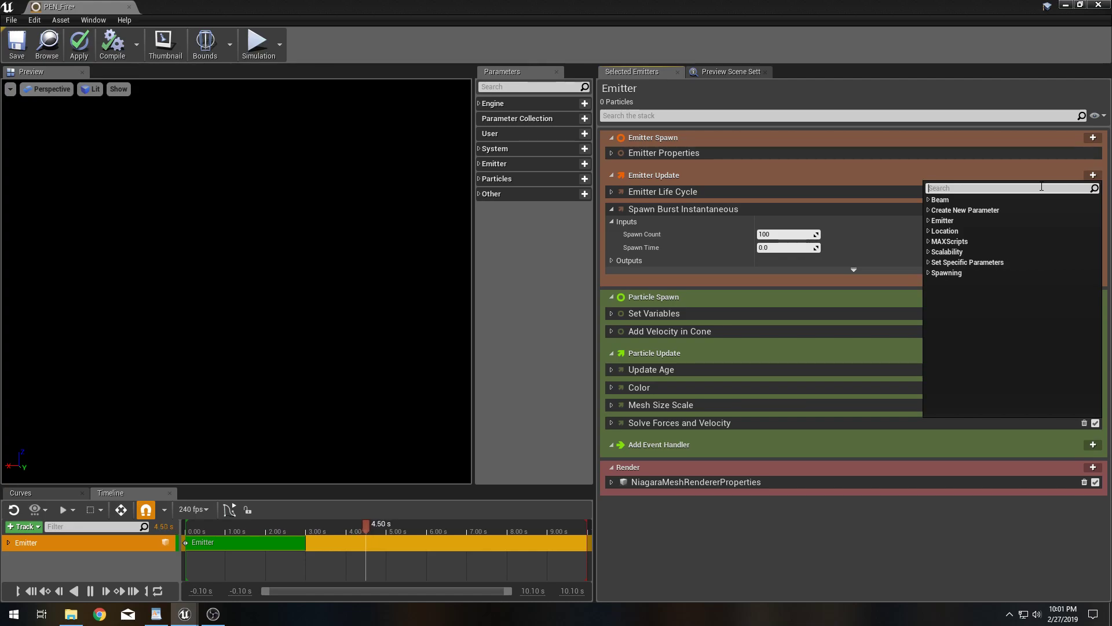
text(spawn)
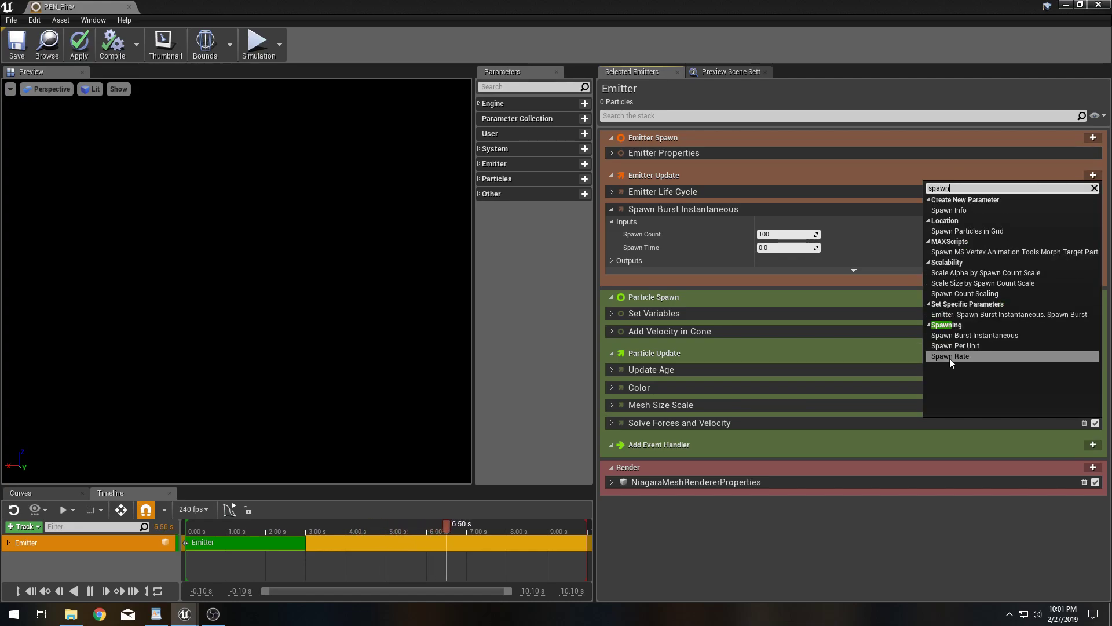
click(957, 356)
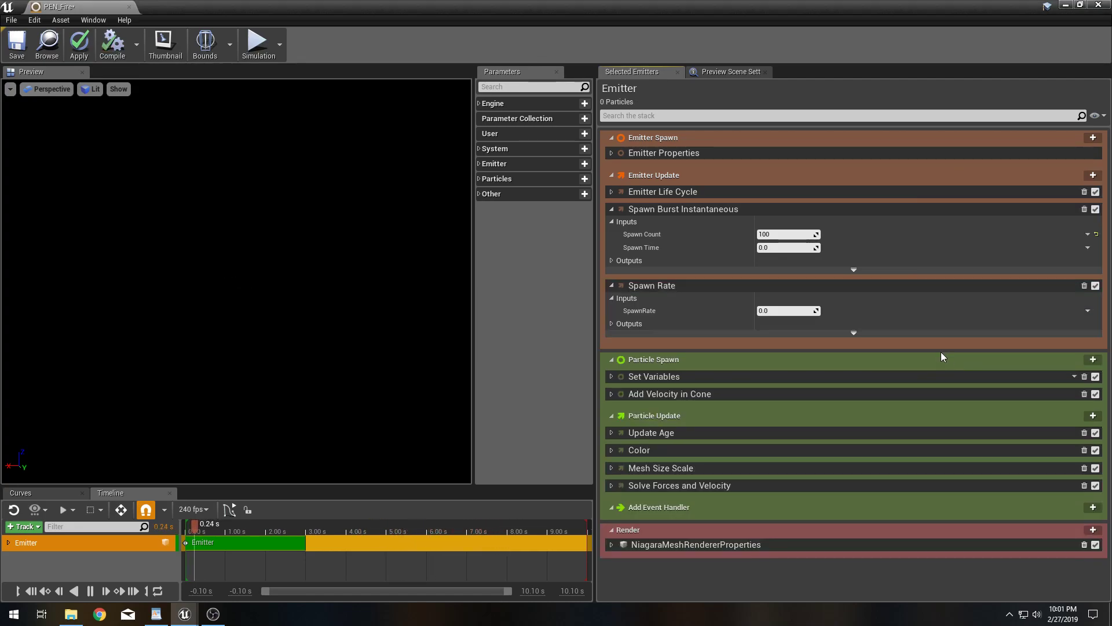
click(791, 311)
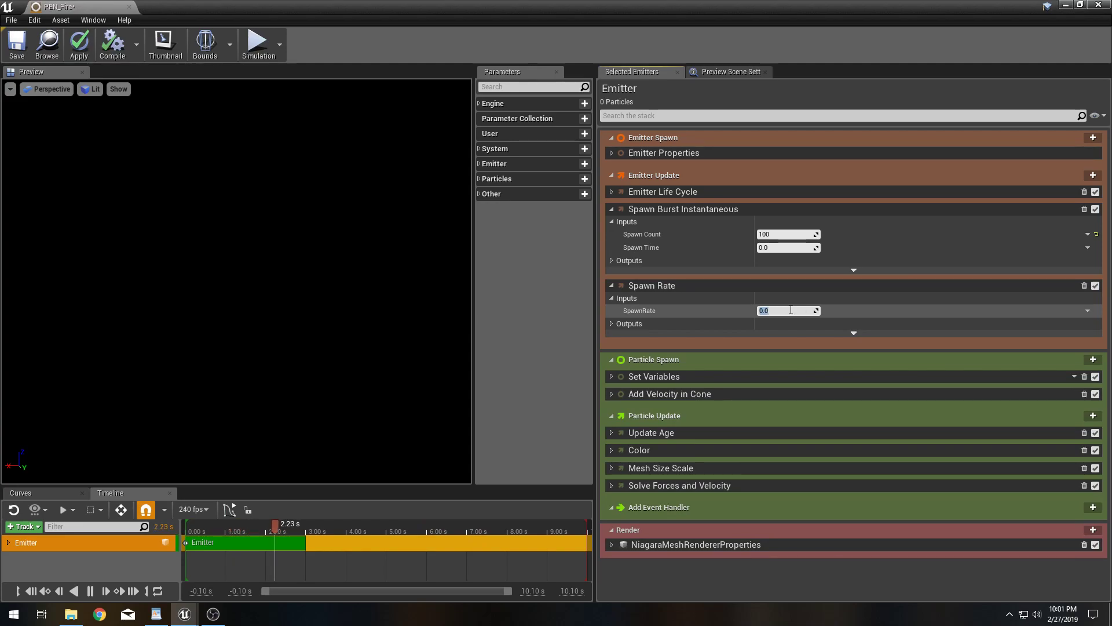
text(60)
key(Return)
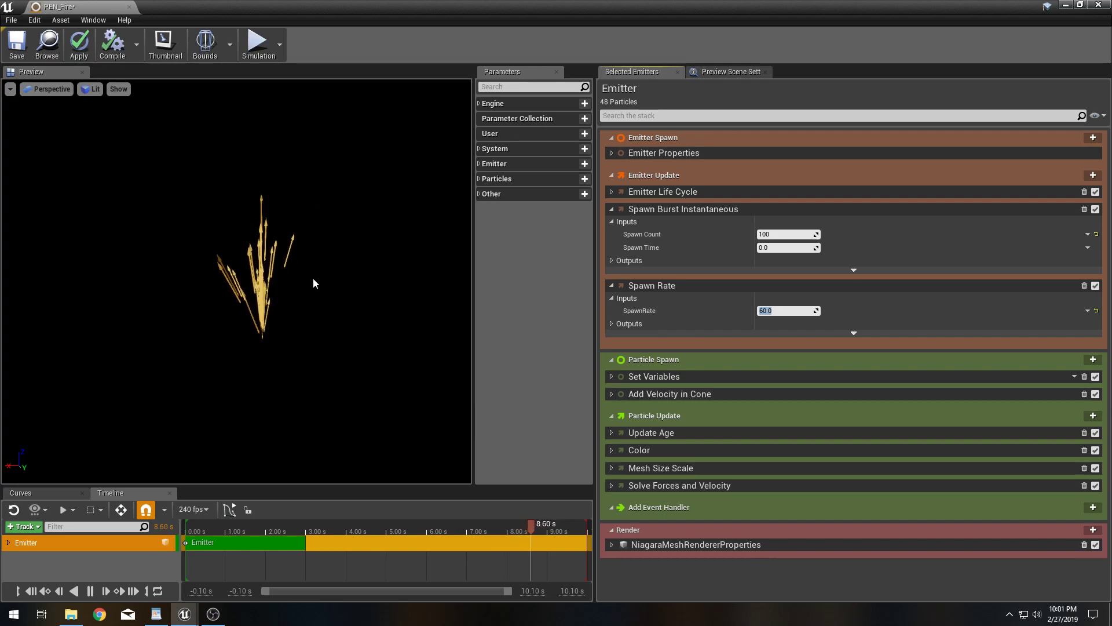
Change the Spawn Count of Spawn Burst Instantaneous to a Uniform Ranged Int dynamic input.
click(787, 235)
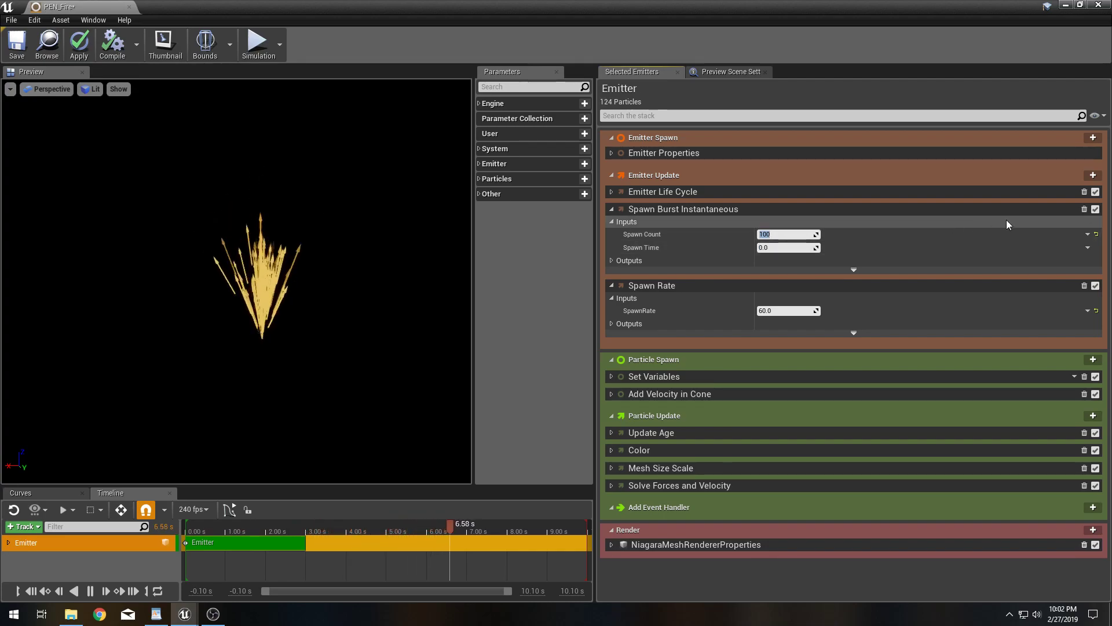
click(1087, 234)
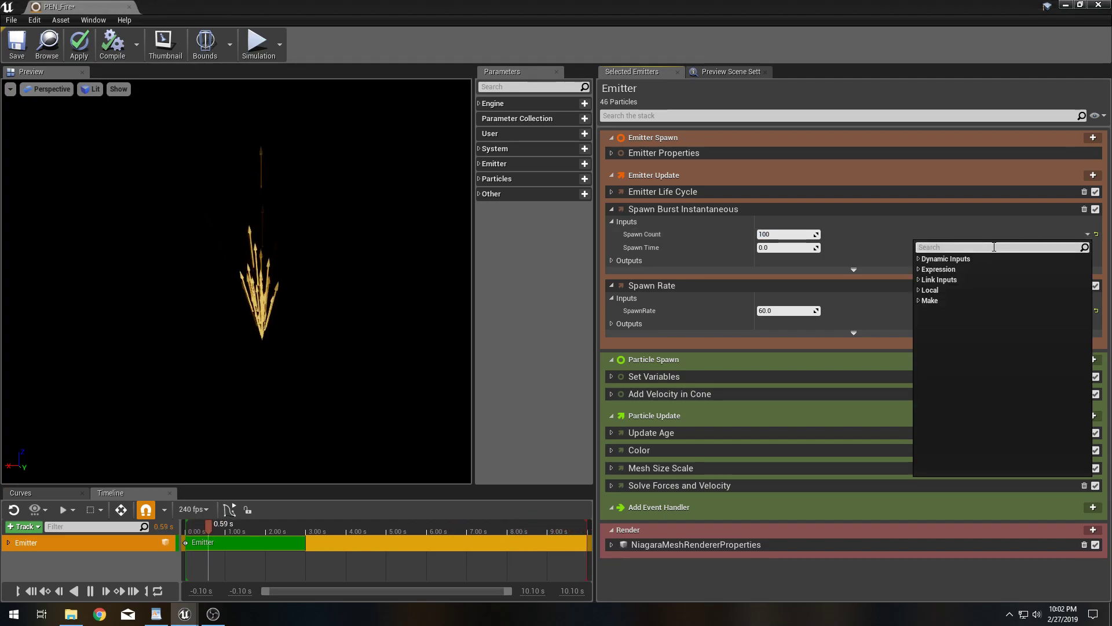
text(rangh)
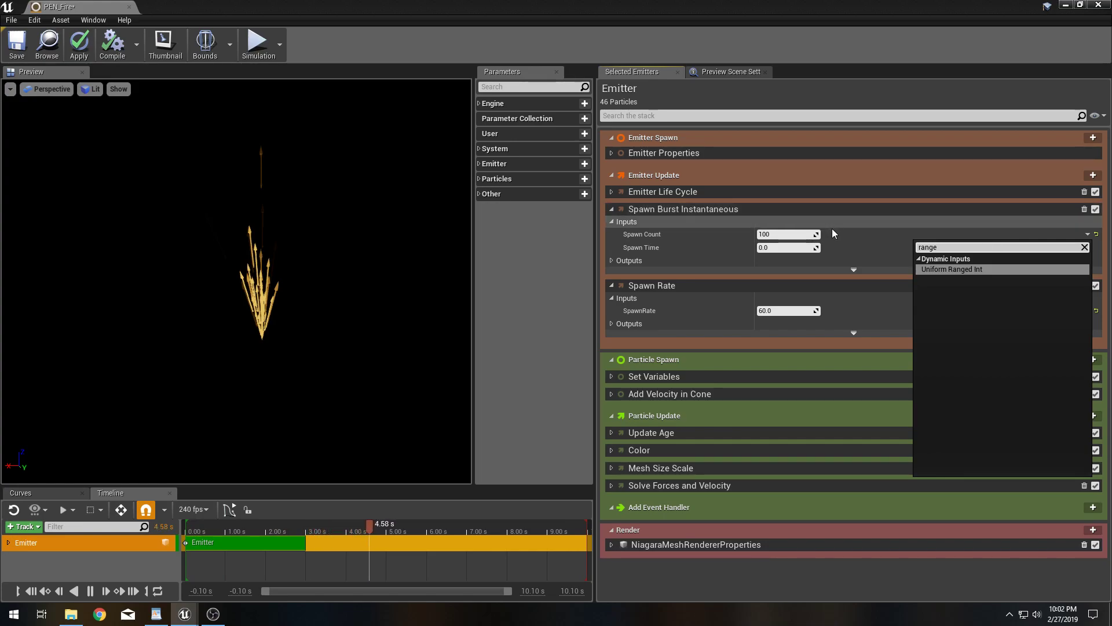
click(974, 270)
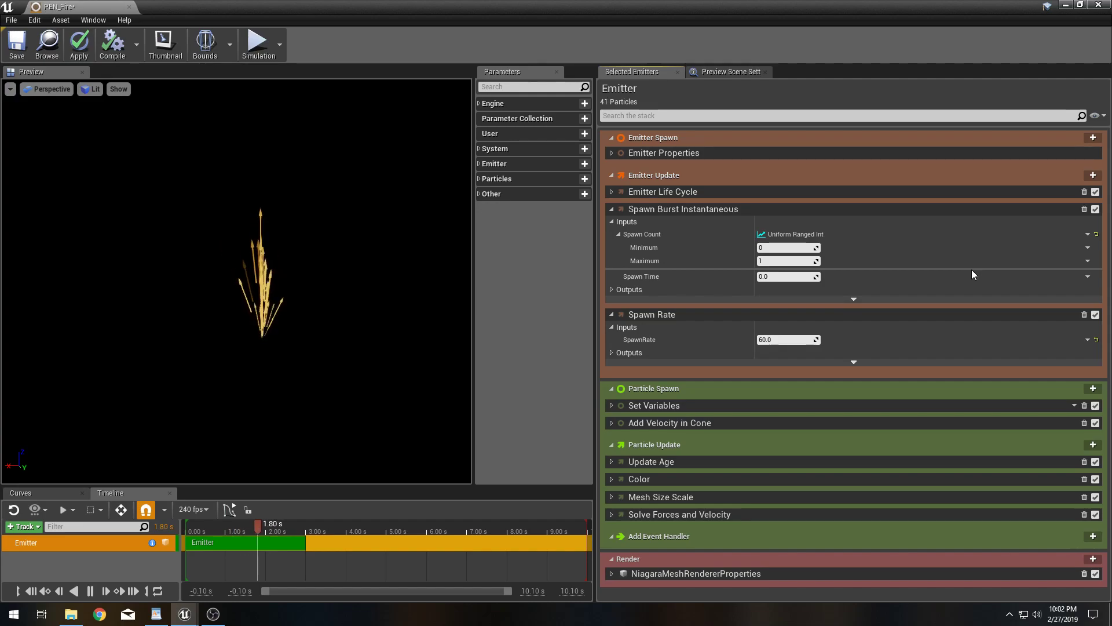
Search the Spawn Count input options for a curve and look through the available dynamic inputs.
click(1086, 235)
text(curv)
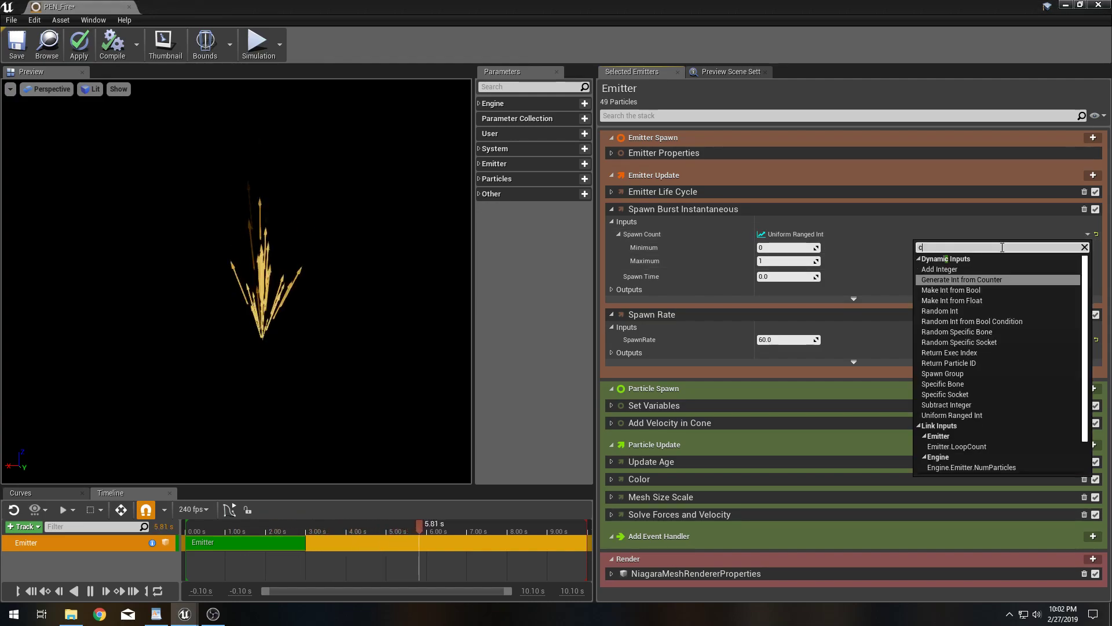
key(BackSpace)
key(BackSpace)
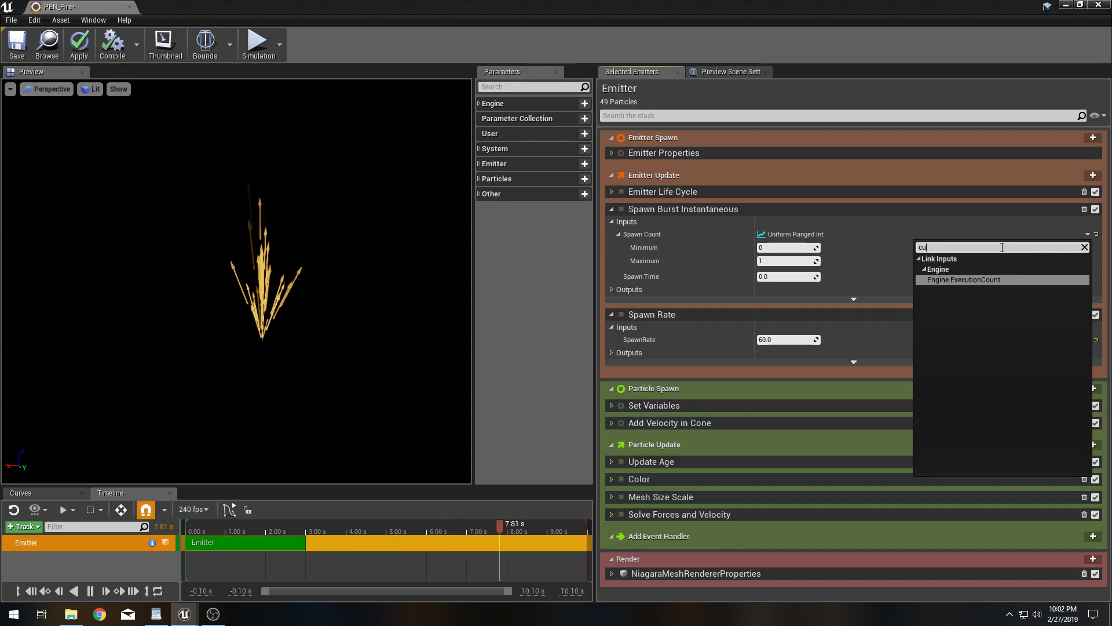
key(BackSpace)
key(BackSpace)
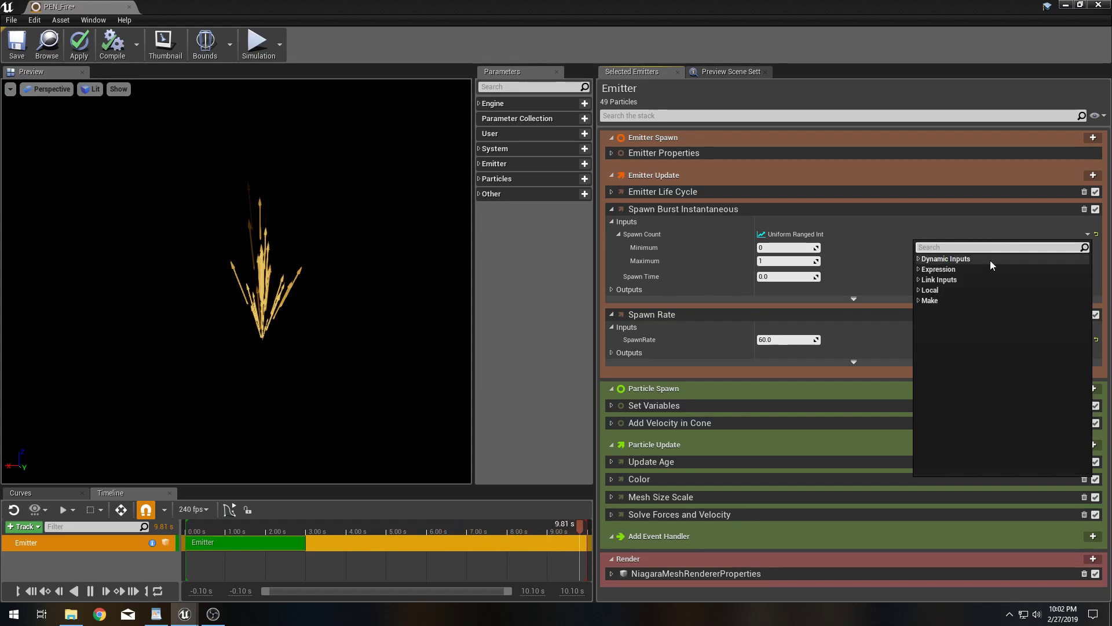
click(918, 259)
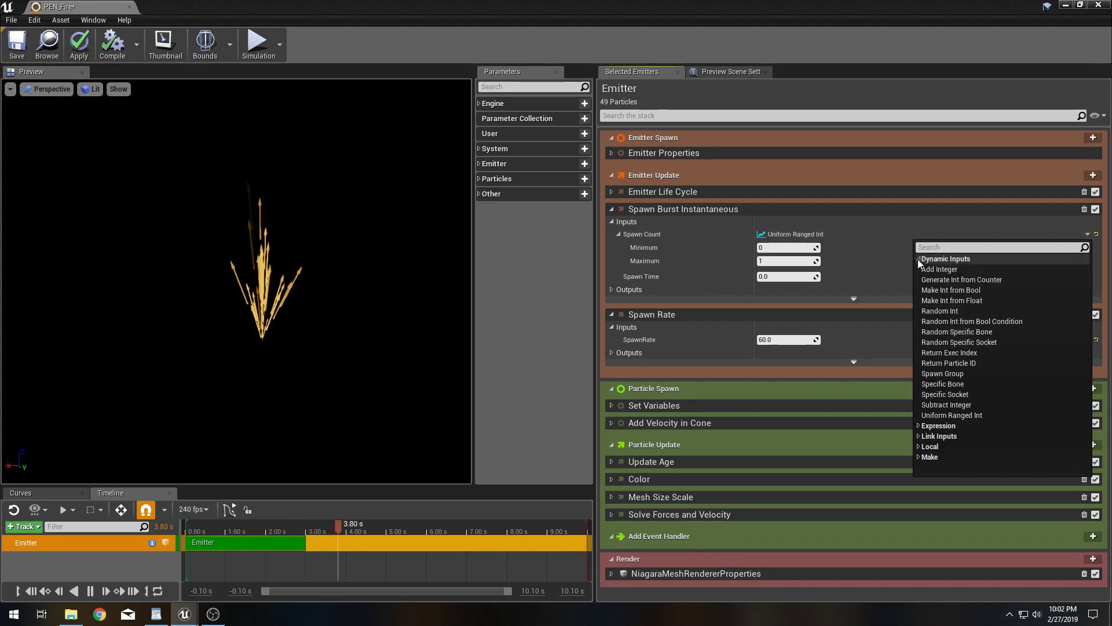
click(919, 259)
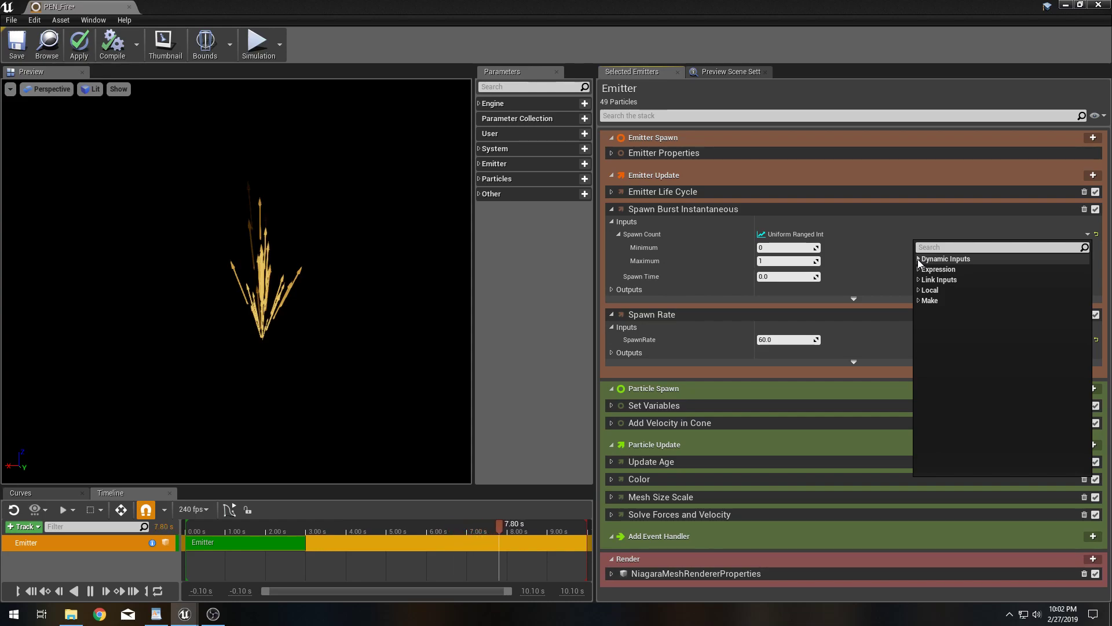
click(907, 221)
Set the burst Spawn Count range to a minimum of 30 and a maximum of 50.
click(790, 248)
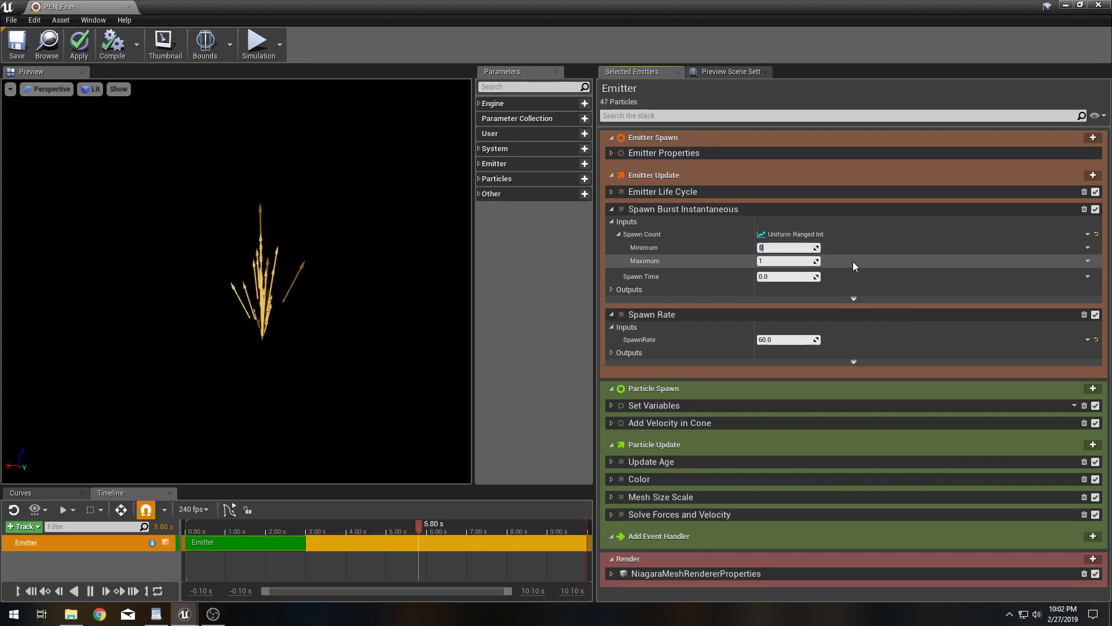
text(30)
key(Tab)
text(50)
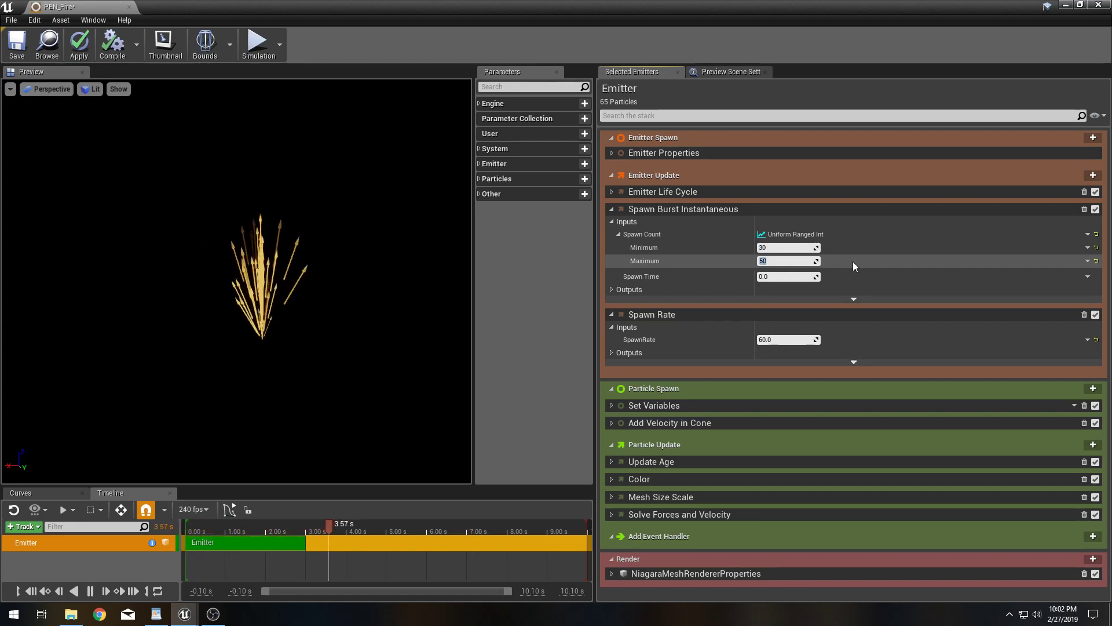
Set the burst Spawn Count range to a minimum of 5 and a maximum of 10.
click(782, 247)
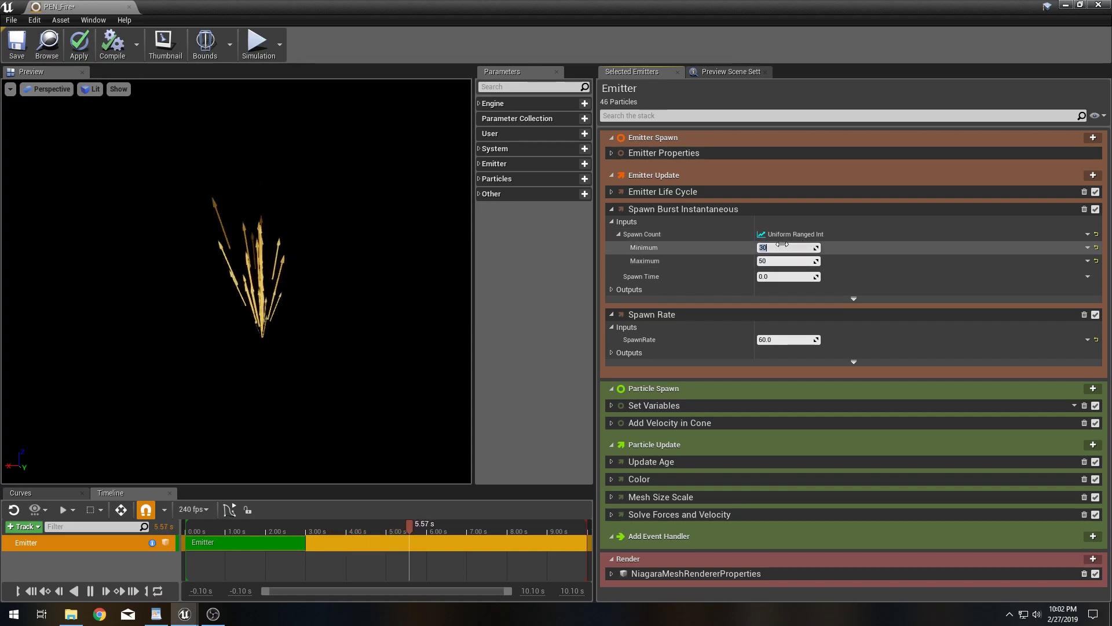
key(Return)
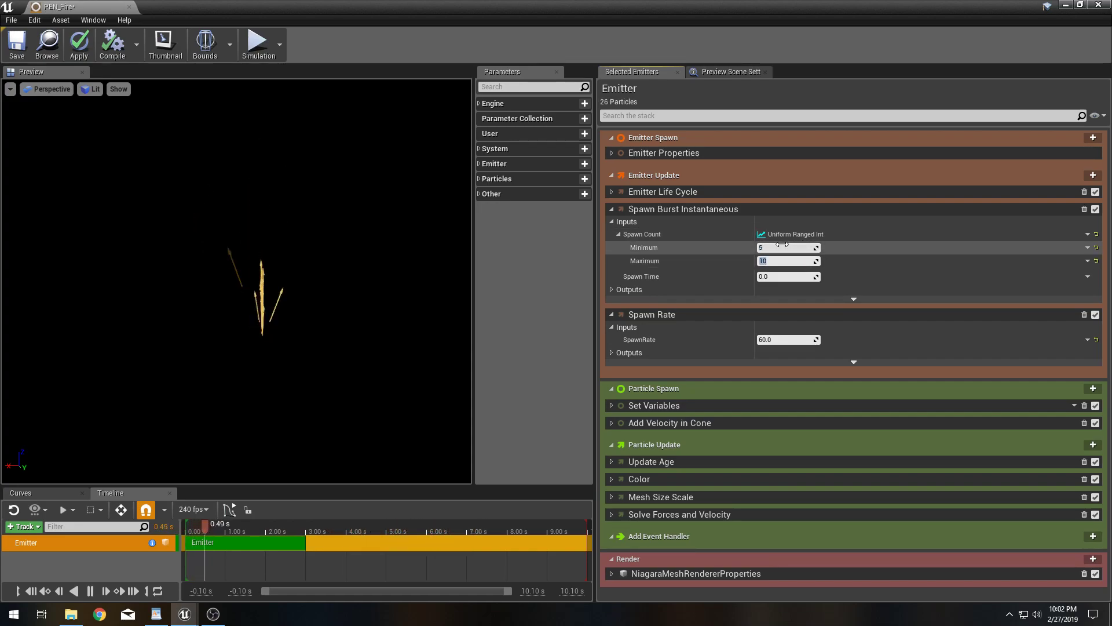
Change SpawnRate in the Spawn Rate module to a Uniform Ranged Float with minimum 30 and maximum 50.
click(782, 340)
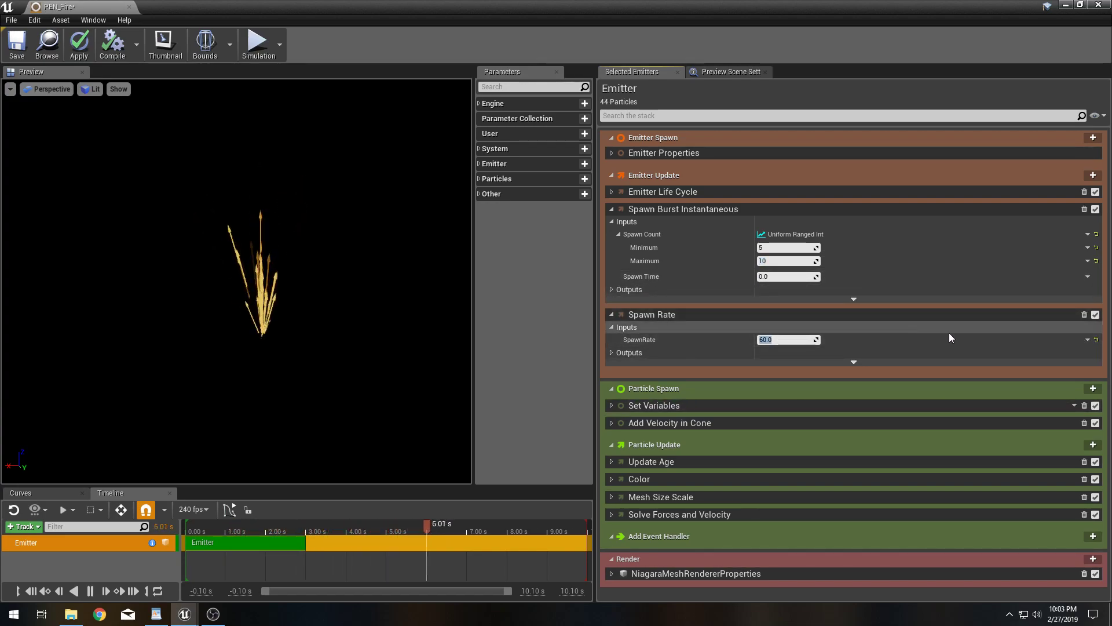
click(1088, 339)
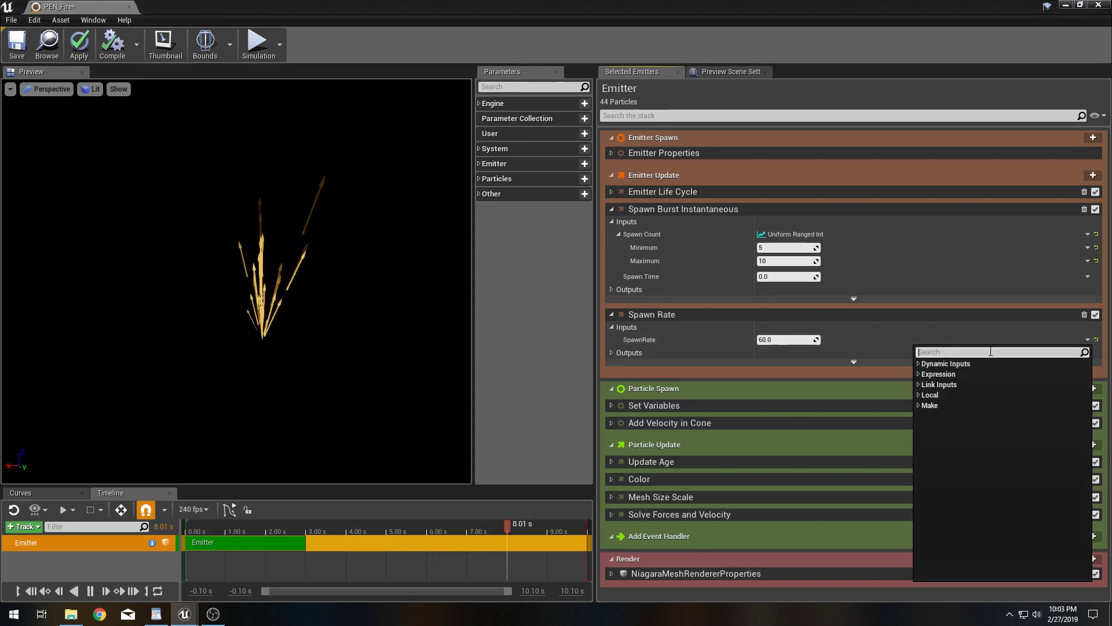
text(range)
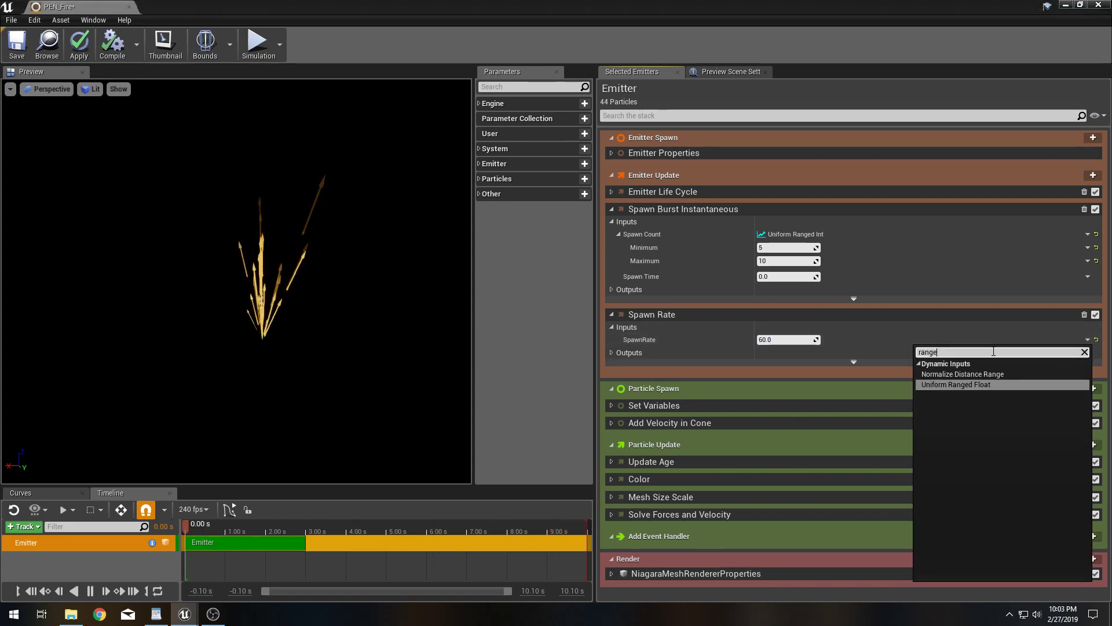
click(972, 386)
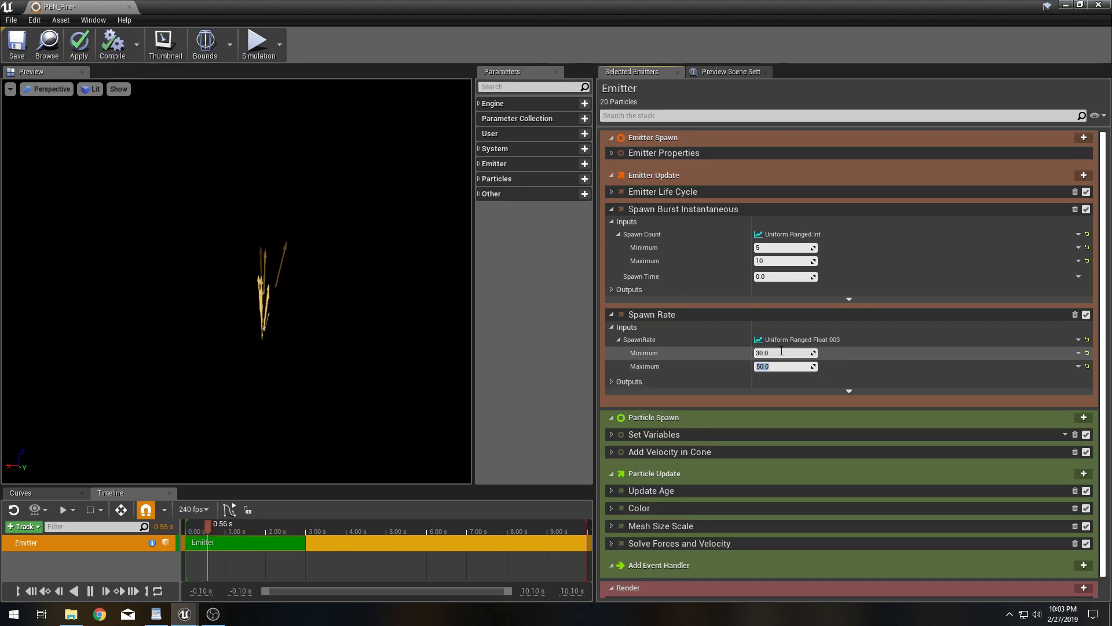
text(50)
key(Return)
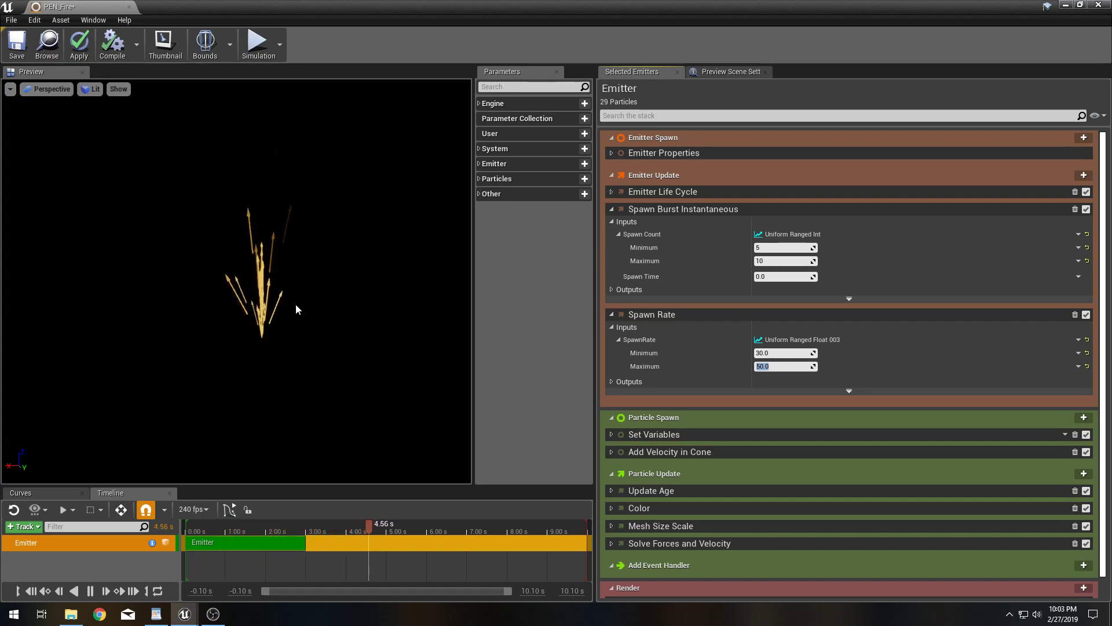
Collapse all modules of the emitter stack to their headers.
click(780, 277)
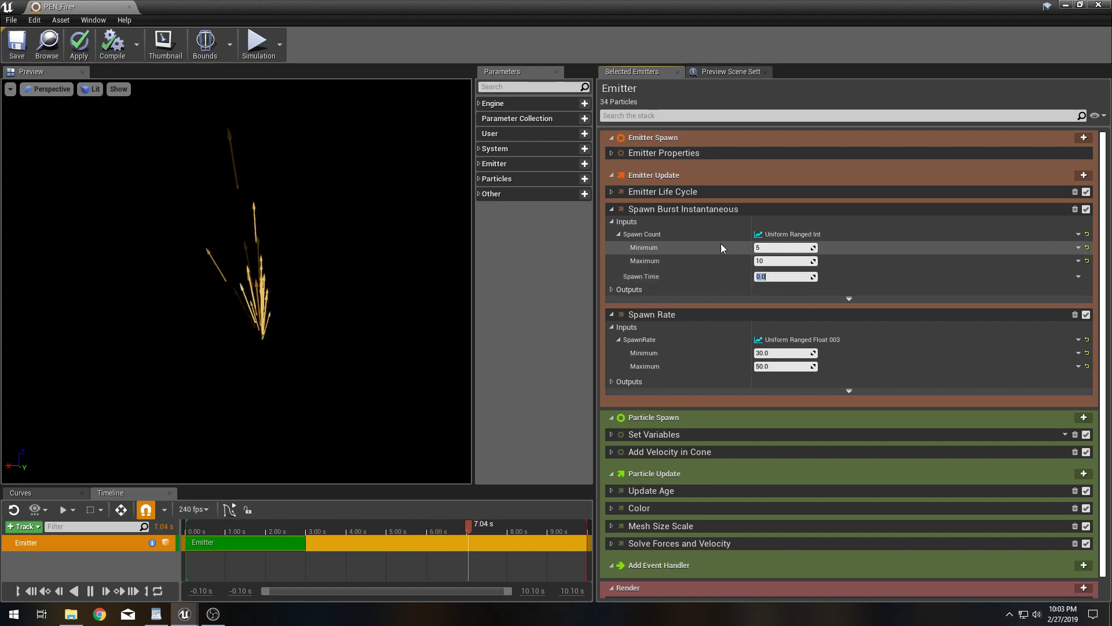
right_click(776, 102)
click(806, 154)
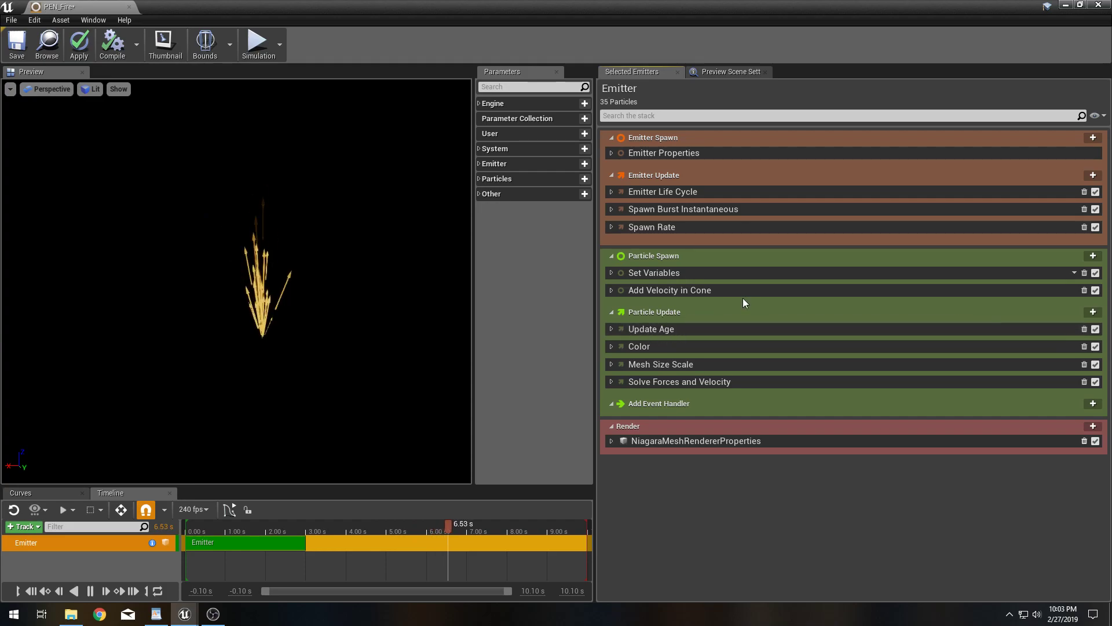
Expand the Set Variables module under Particle Spawn and review the available Emitter and Particles parameters.
click(611, 273)
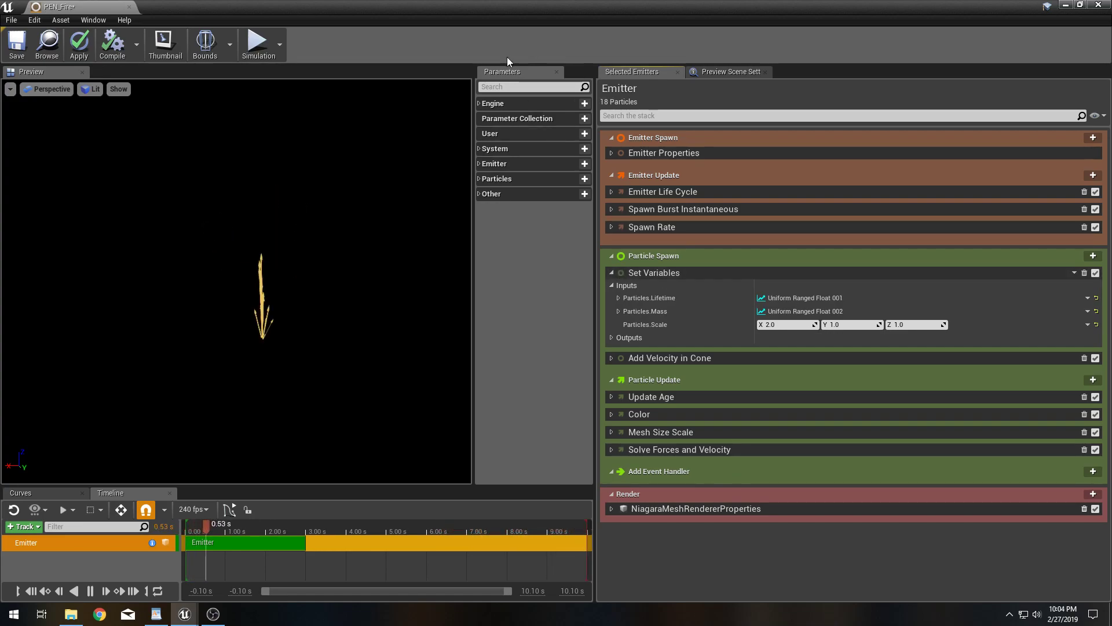
click(479, 179)
click(478, 165)
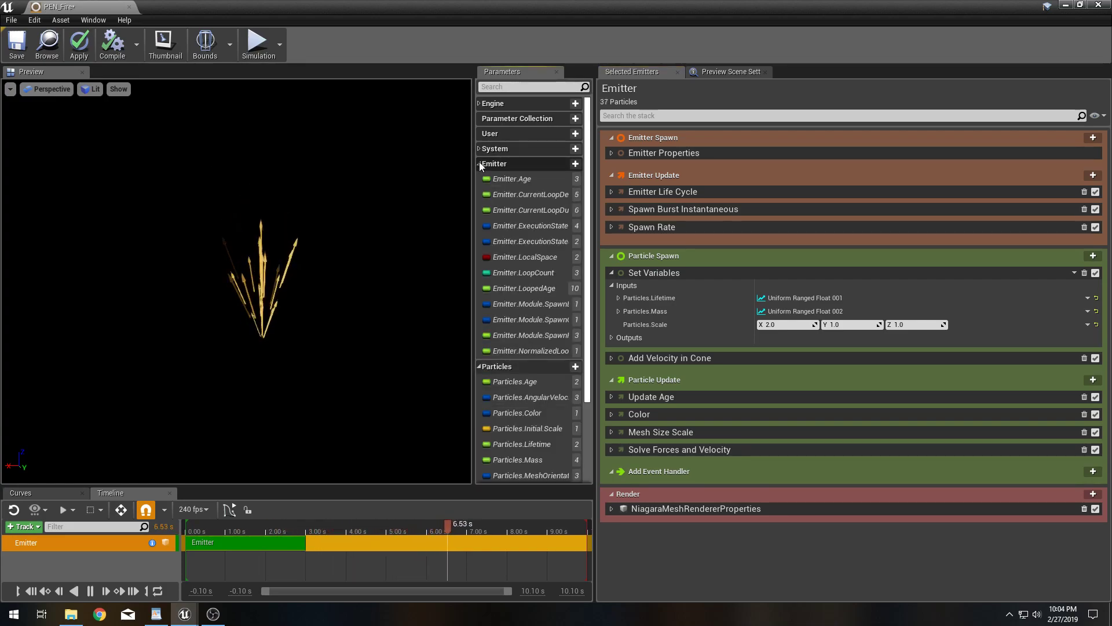
scroll(554, 249, down, 1)
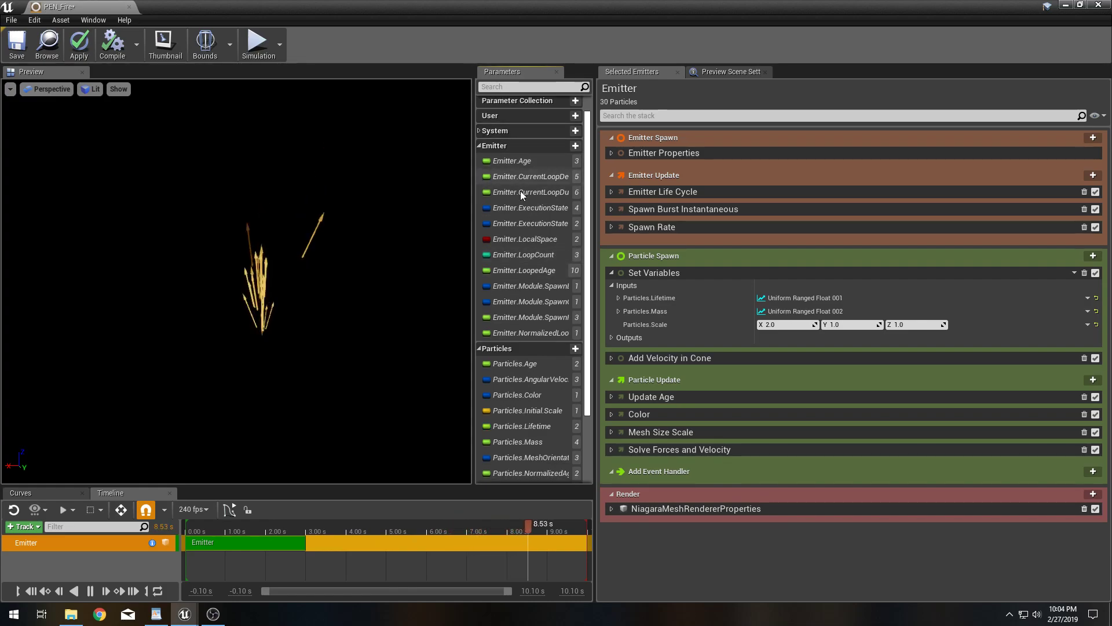
scroll(519, 207, down, 2)
scroll(520, 231, down, 3)
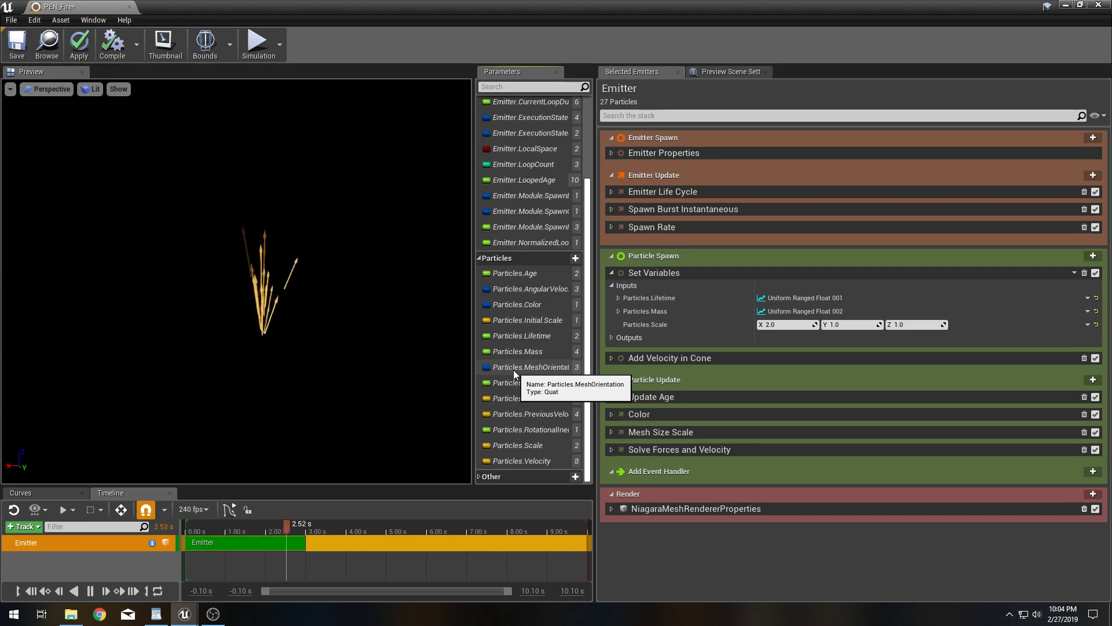
Collapse the Emitter and Particles groups in the parameter list.
scroll(513, 370, up, 5)
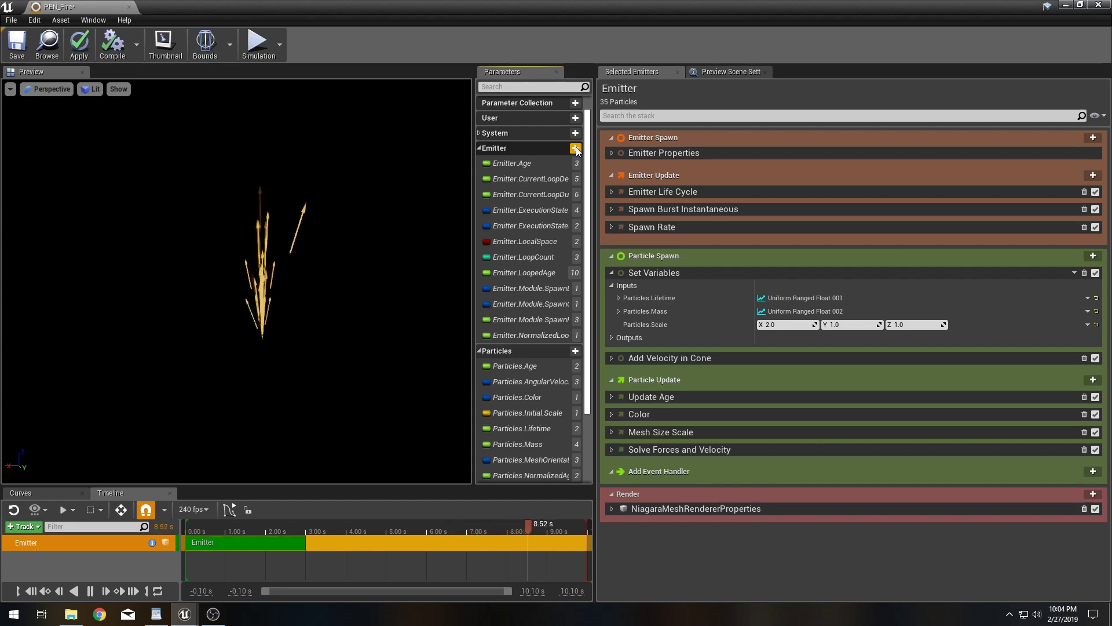
click(481, 148)
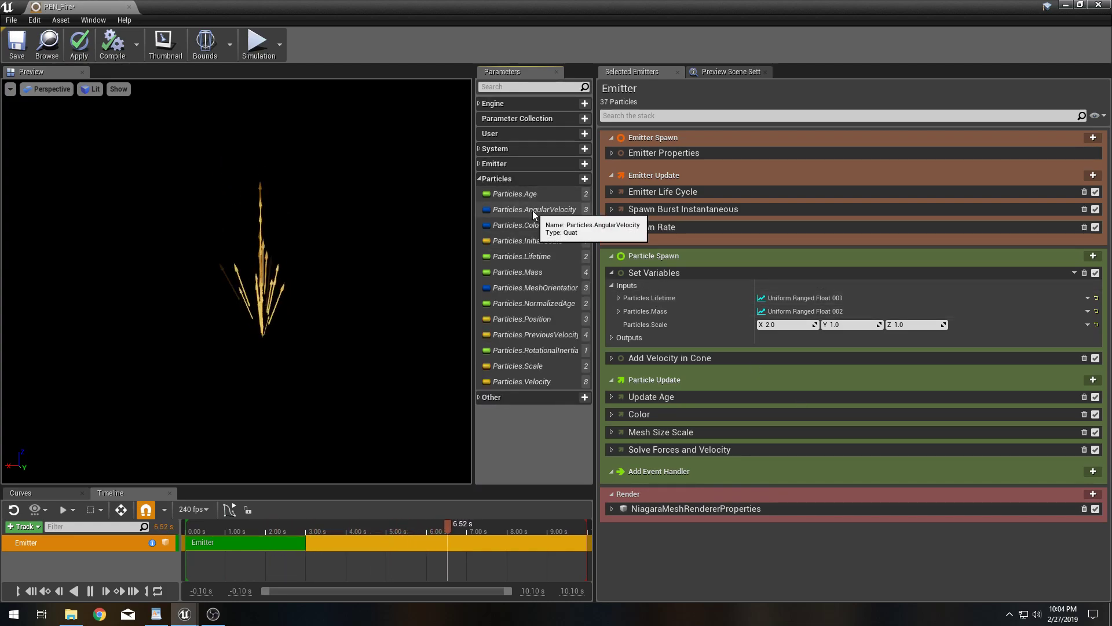
click(478, 180)
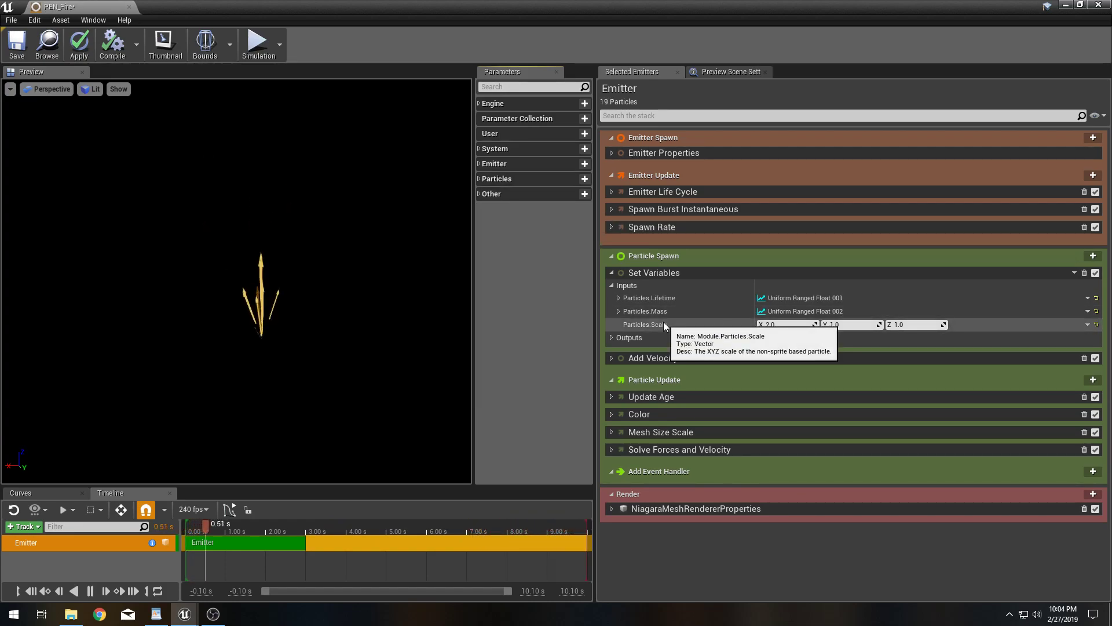
Change Particles.Scale in Set Variables to a Uniform Ranged Vector with a minimum of 0.2 in X, Y and Z.
click(1088, 325)
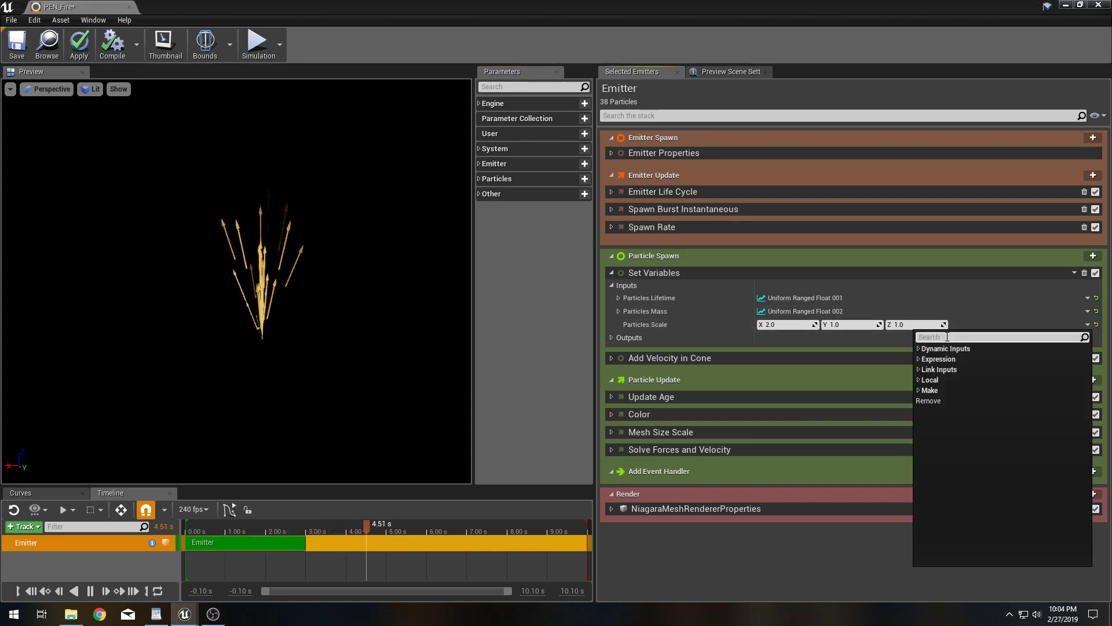
text(range)
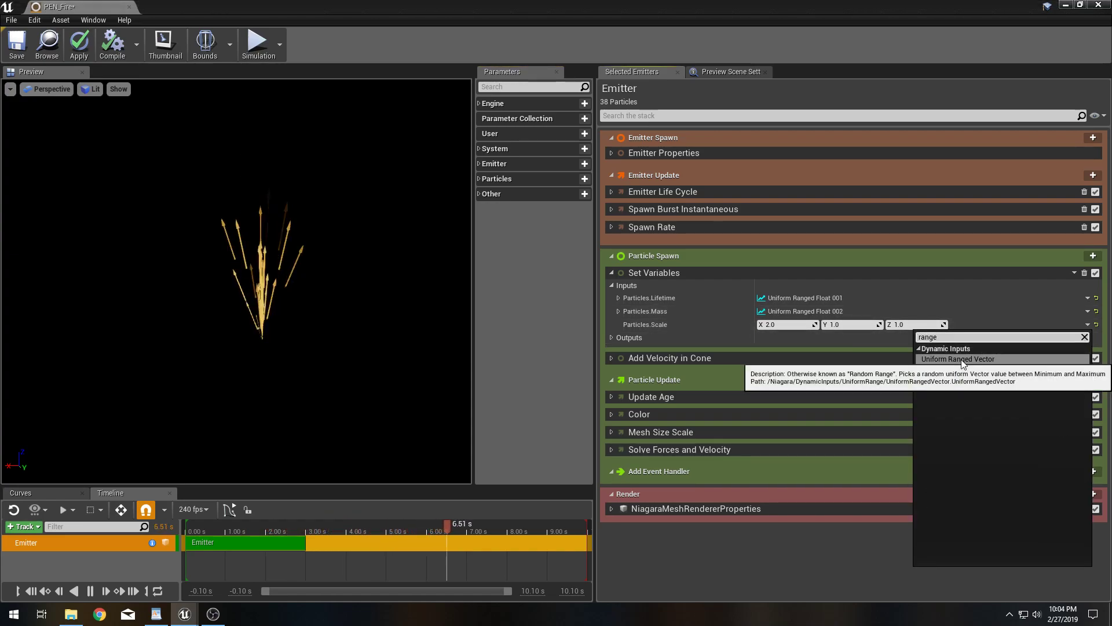
click(937, 361)
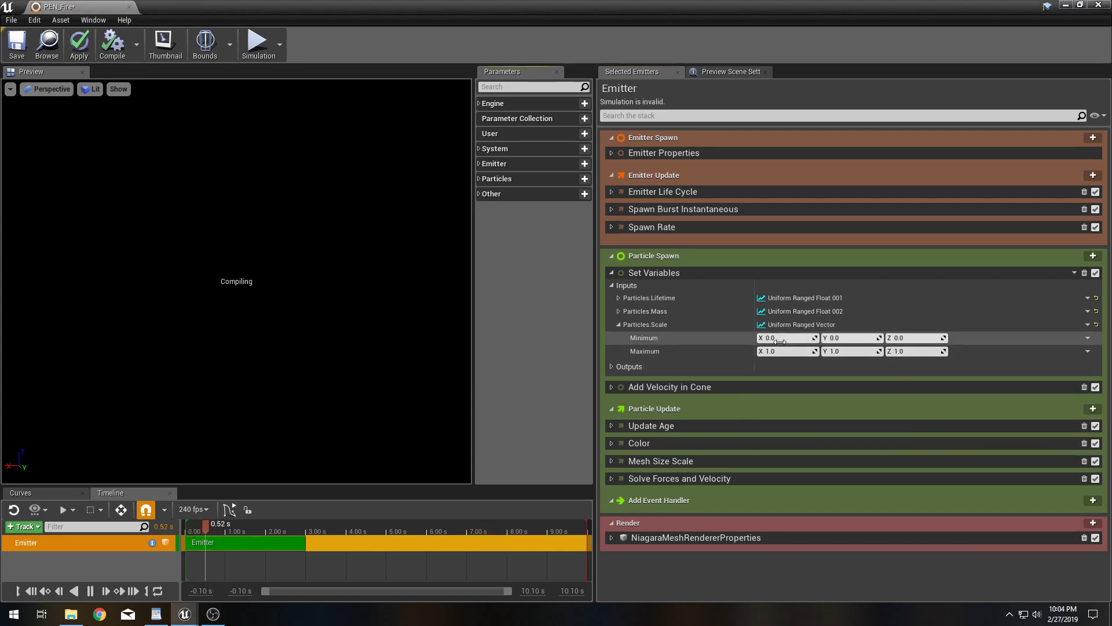
text(0.2)
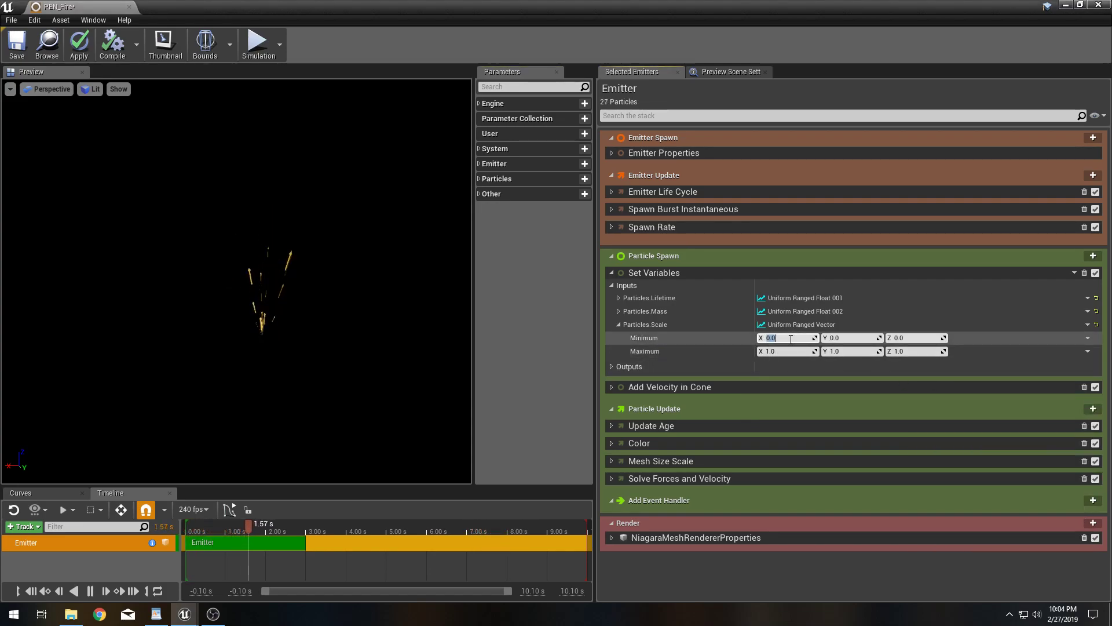
key(Tab)
text(0.2)
key(Tab)
text(0)
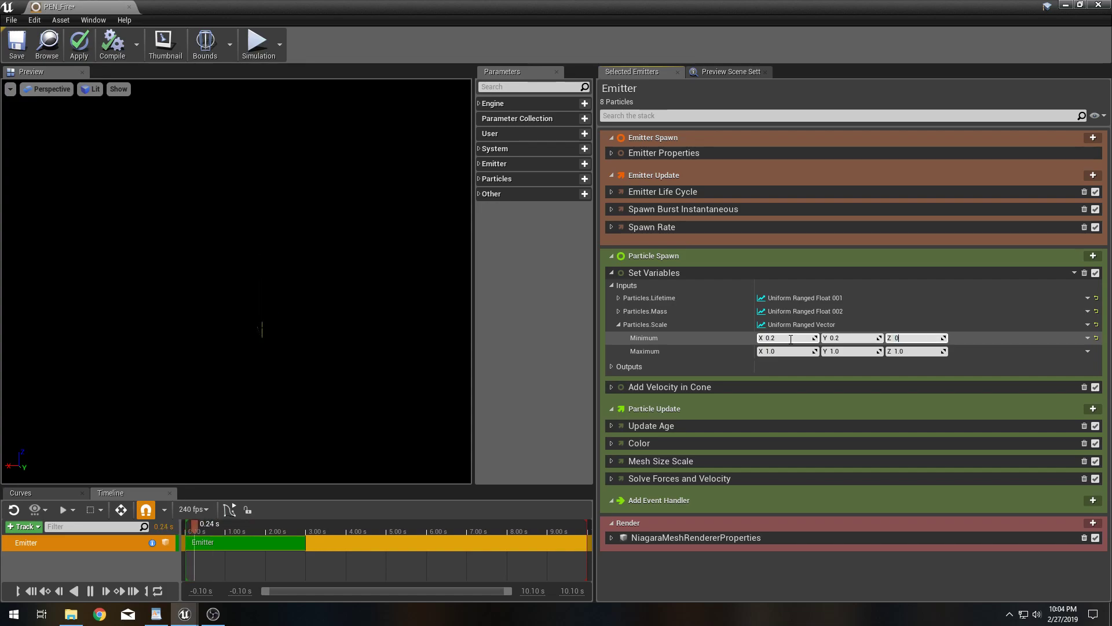
Set the maximum of the Particles.Scale range to 0.3 in X, Y and Z and inspect the particles in the preview.
click(782, 351)
text(0)
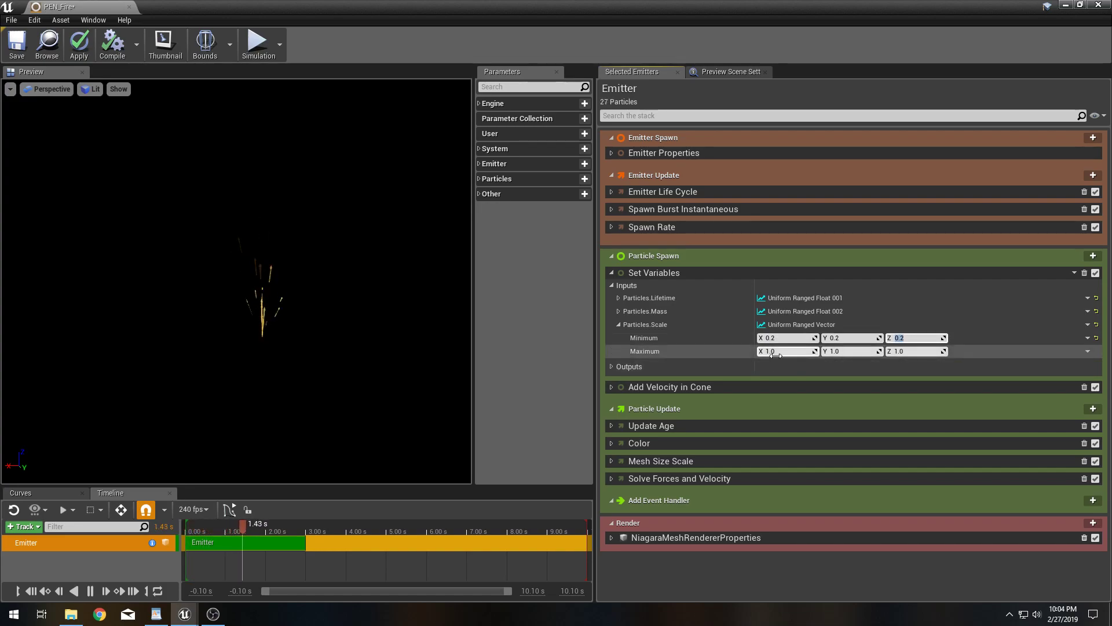
text(.3)
key(Tab)
text(0.3)
key(Tab)
text(0)
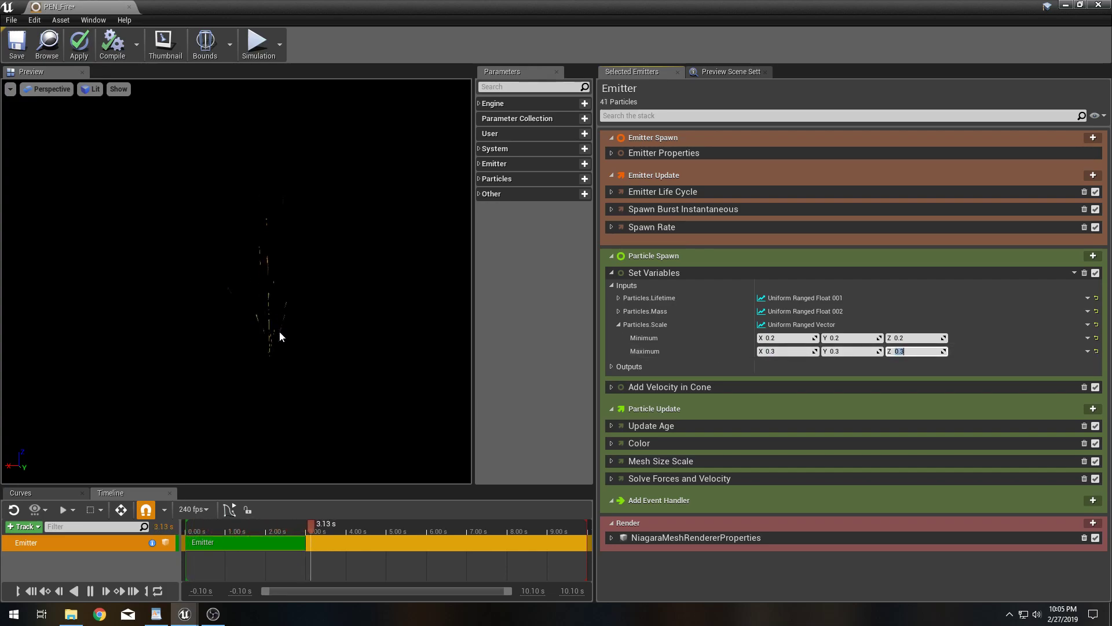
scroll(296, 397, down, 5)
scroll(291, 399, up, 2)
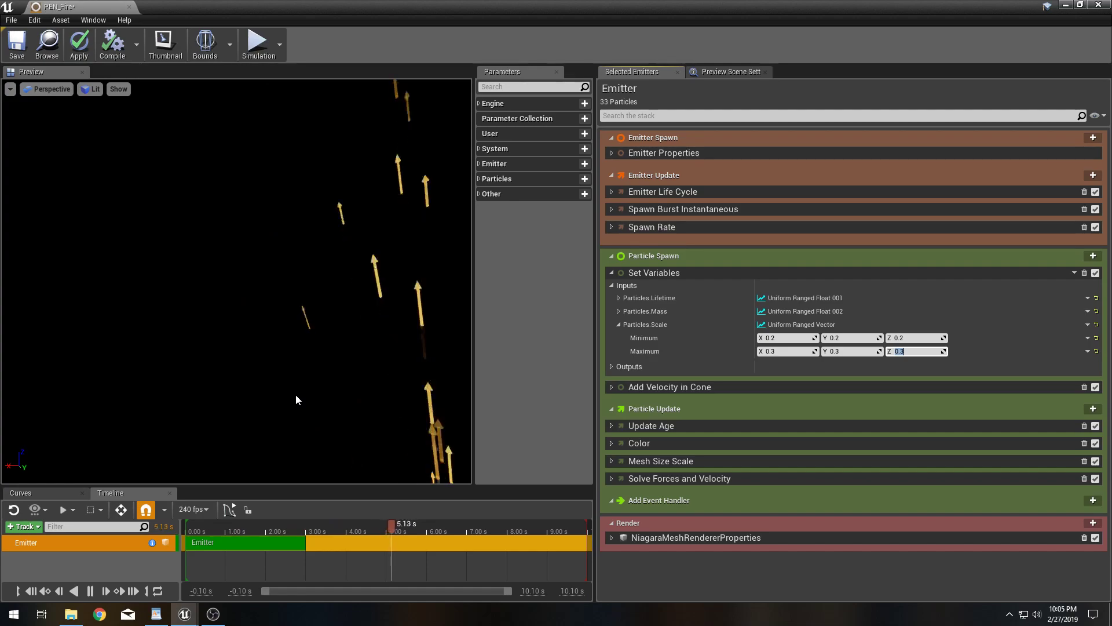
mouse_move(290, 401)
mouse_down()
mouse_move(249, 391)
mouse_move(284, 385)
mouse_move(290, 401)
mouse_up()
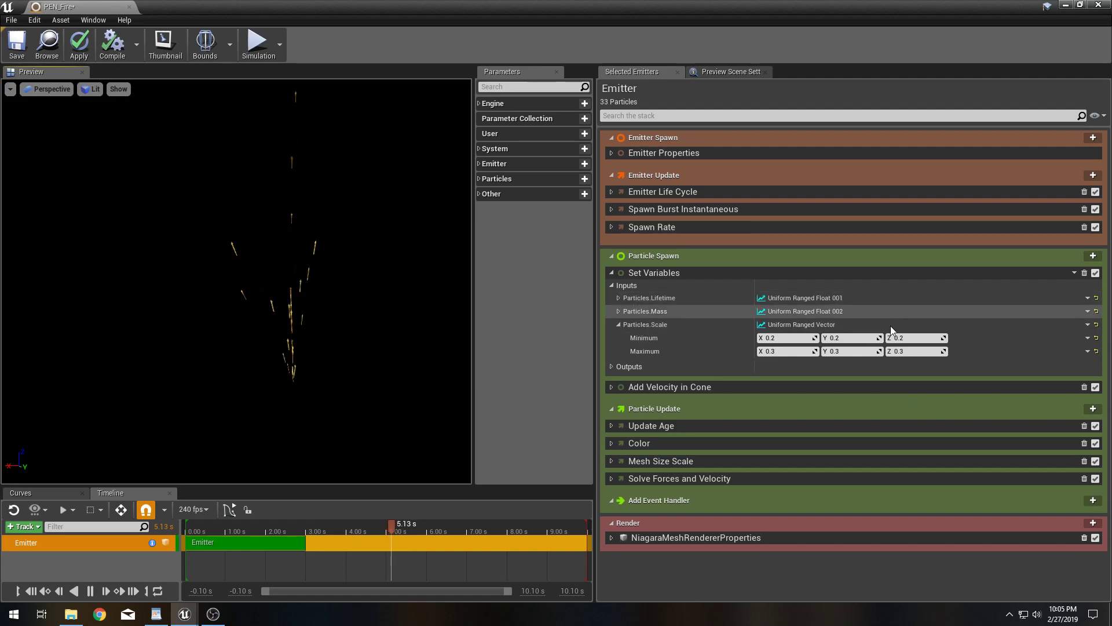
Replace the Particle Mesh in NiagaraMeshRendererProperties with the Sphere static mesh.
click(611, 538)
scroll(833, 454, down, 3)
scroll(753, 400, down, 1)
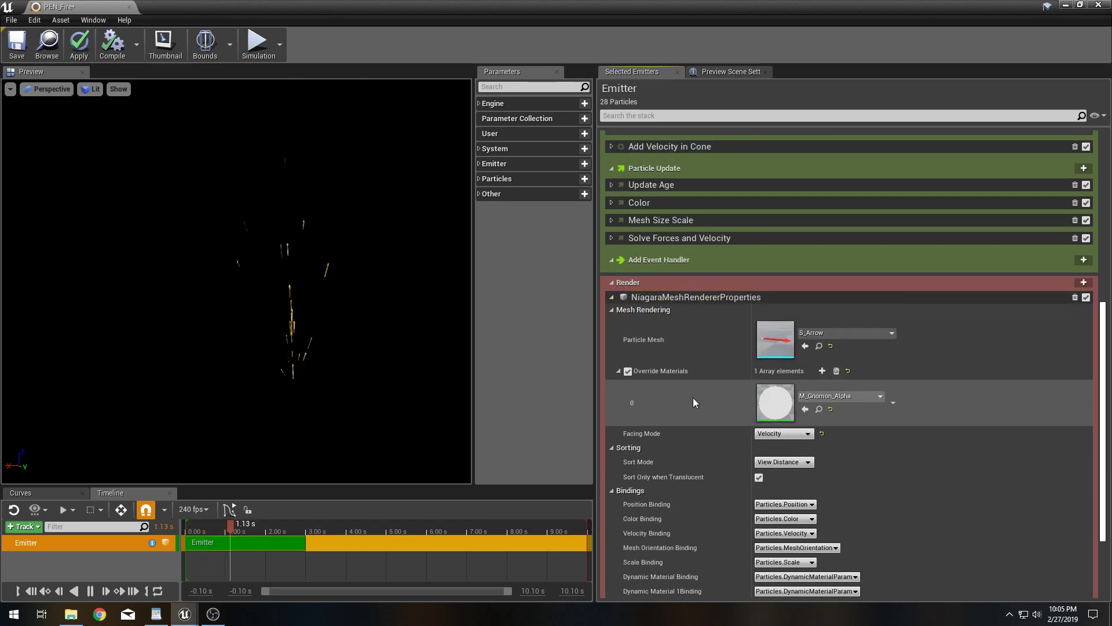
click(839, 334)
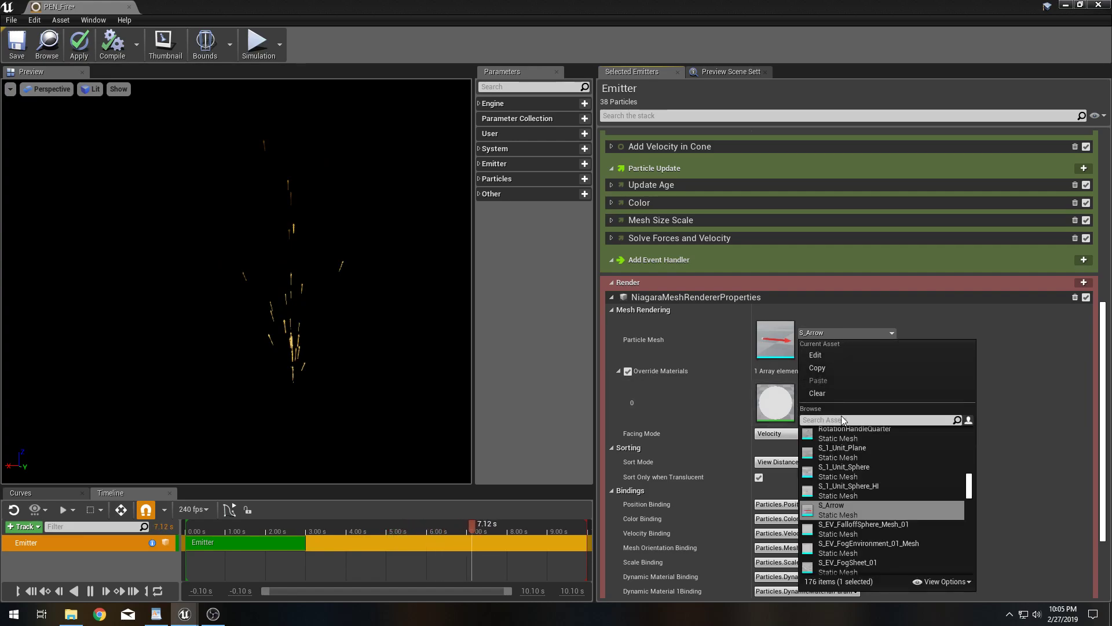
text(sphe)
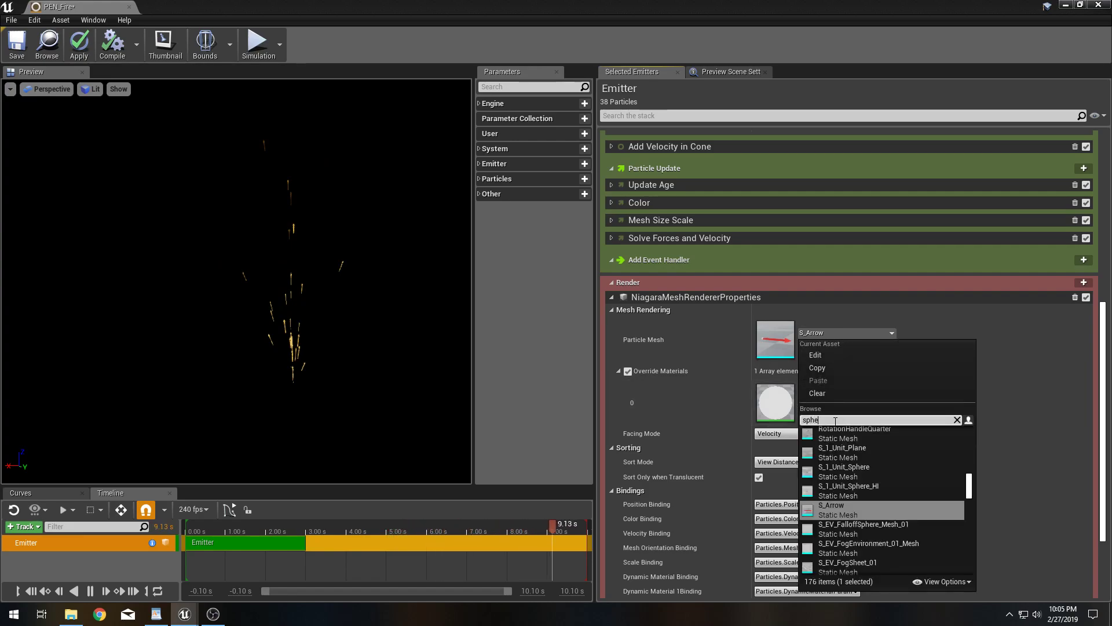
text(re)
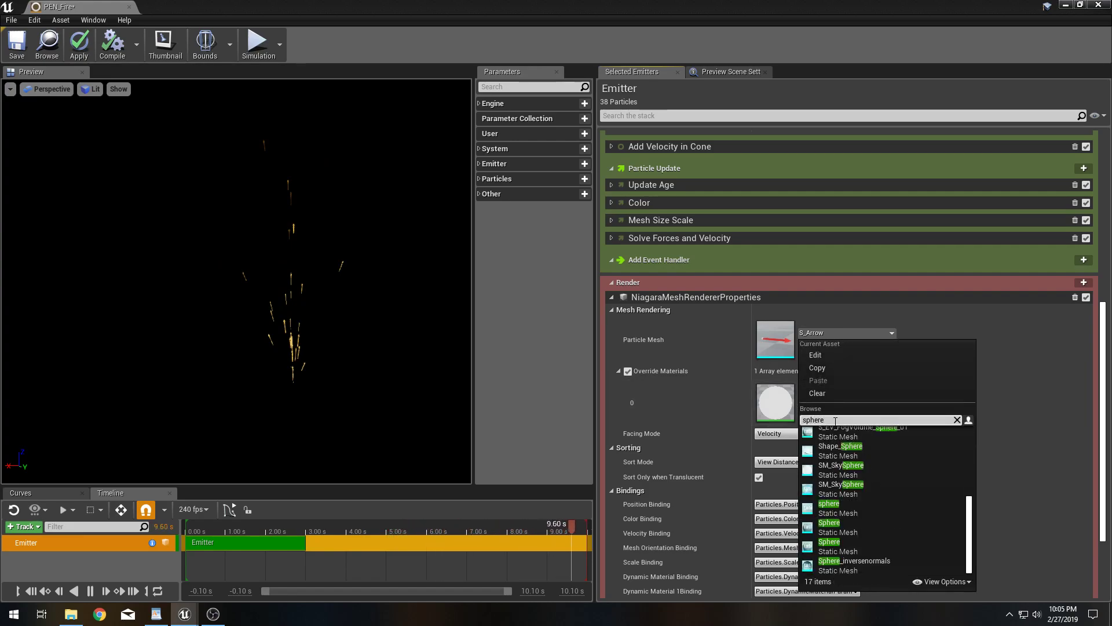
click(858, 528)
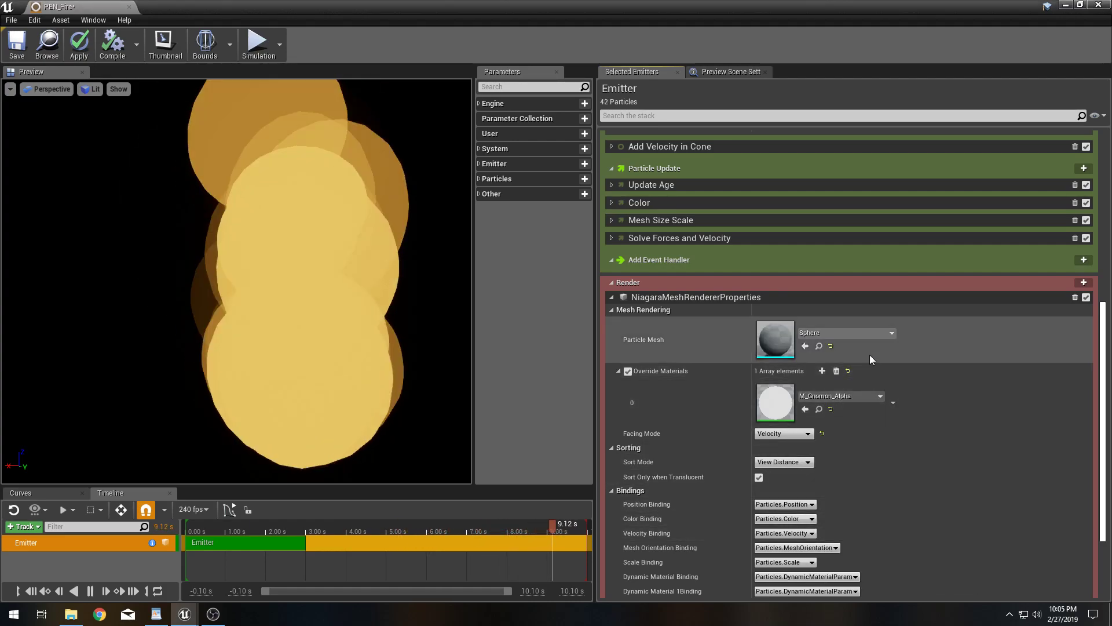
click(873, 332)
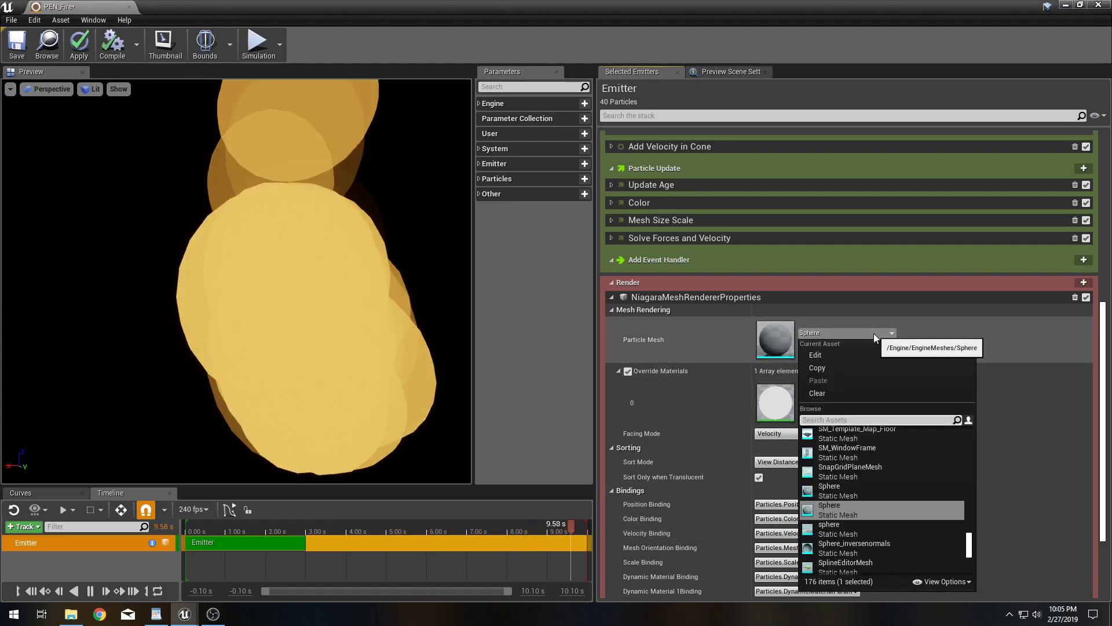
click(848, 507)
click(863, 504)
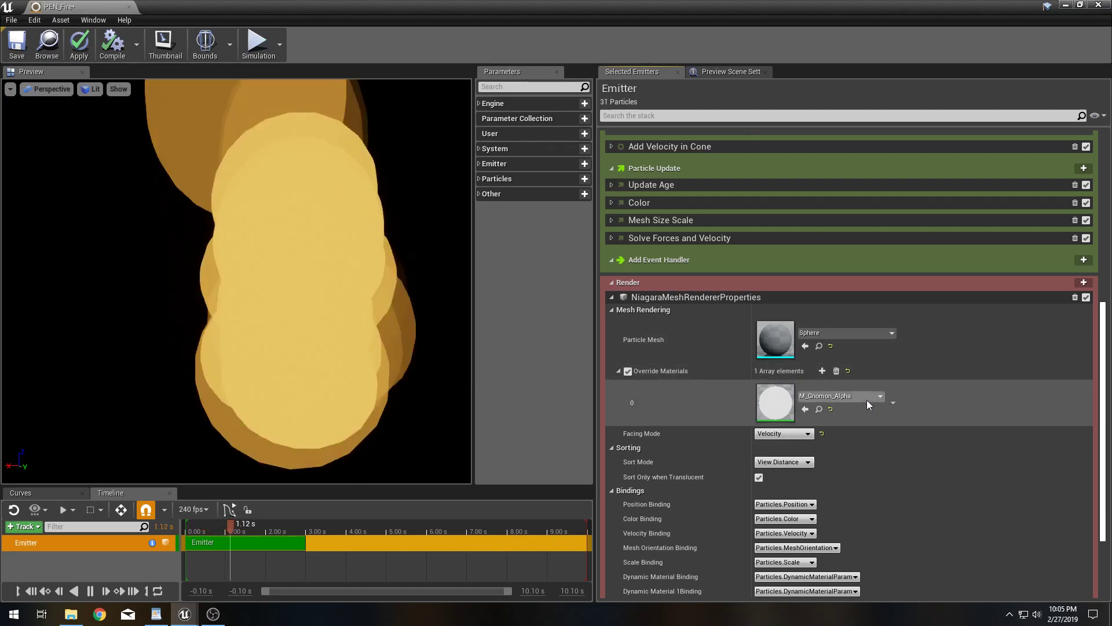
Set the mesh renderer's override material to m_flare_01 and collapse the renderer properties.
click(862, 396)
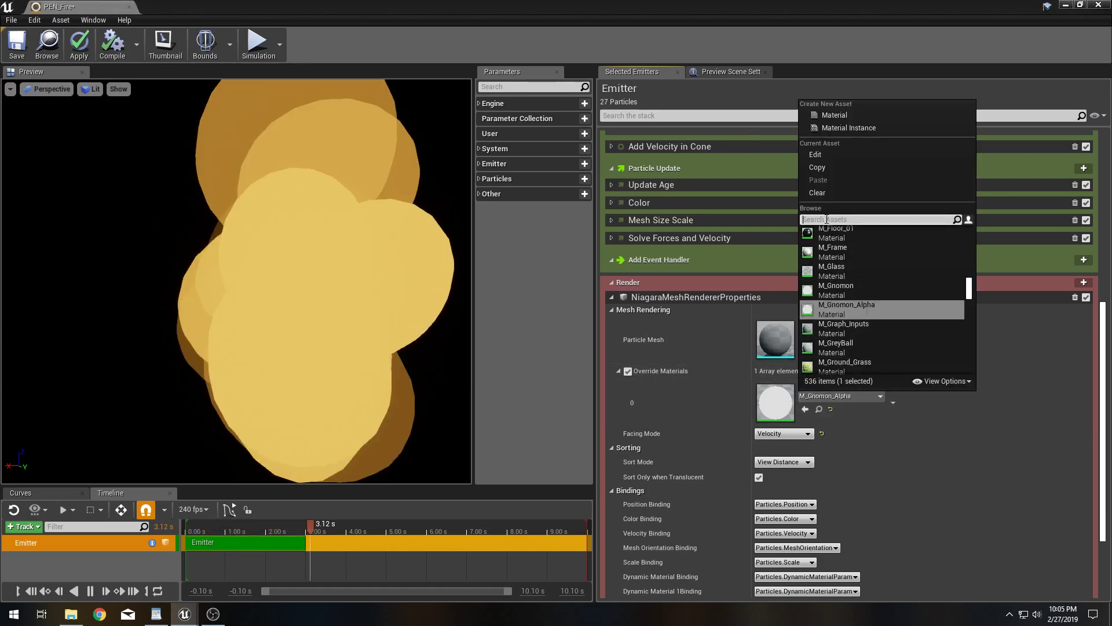
text(lare)
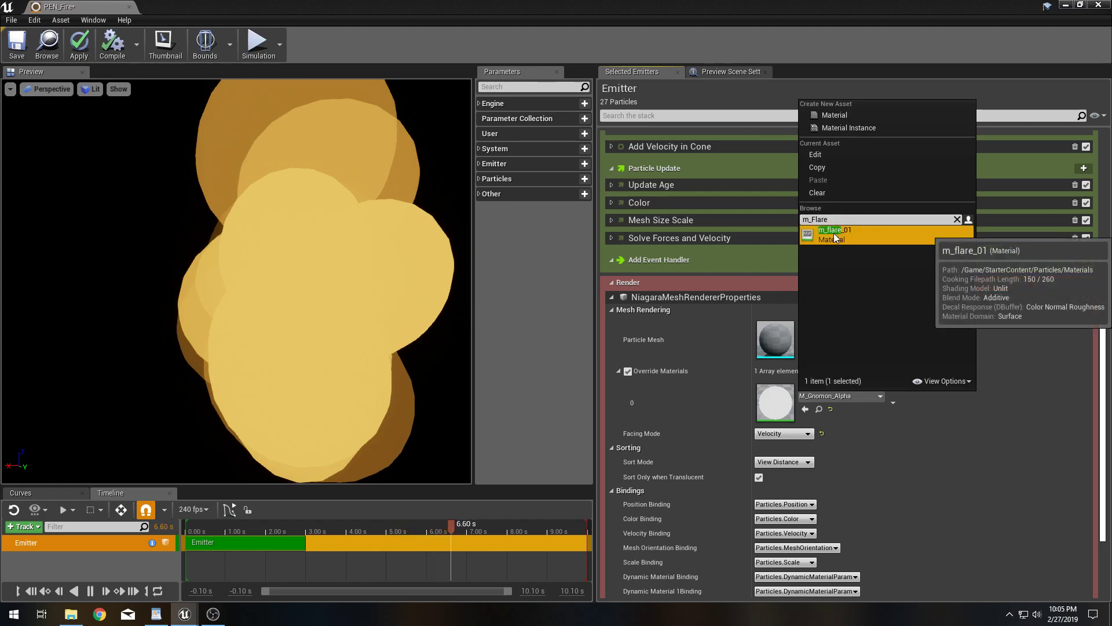
click(833, 232)
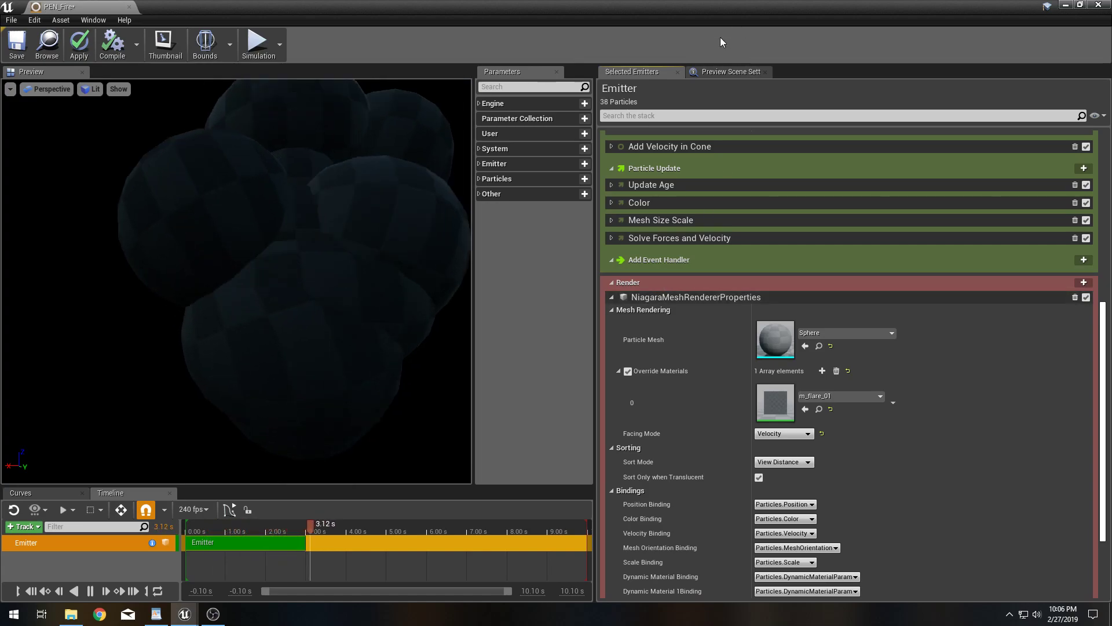
click(613, 297)
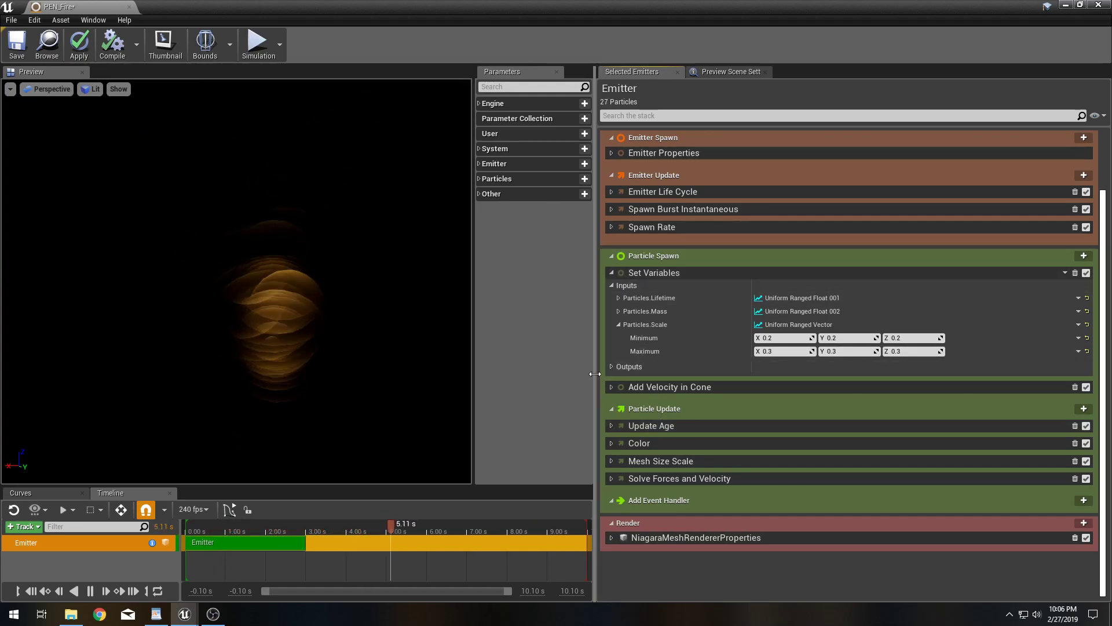
Replace the Add Velocity in Cone module under Particle Spawn with an Add Velocity module.
click(611, 272)
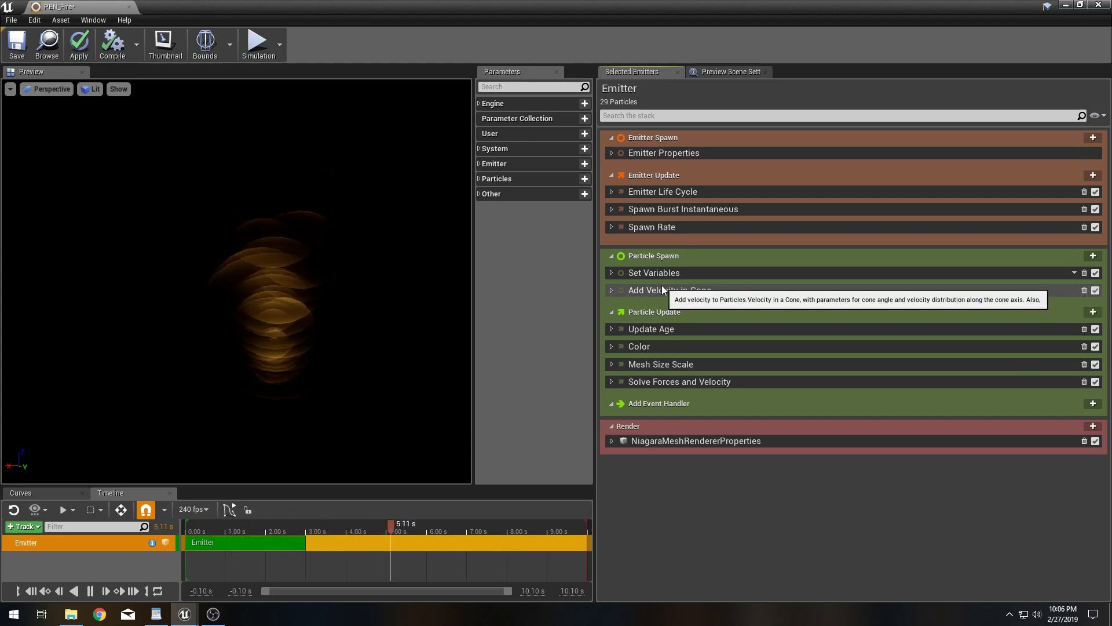
click(1084, 290)
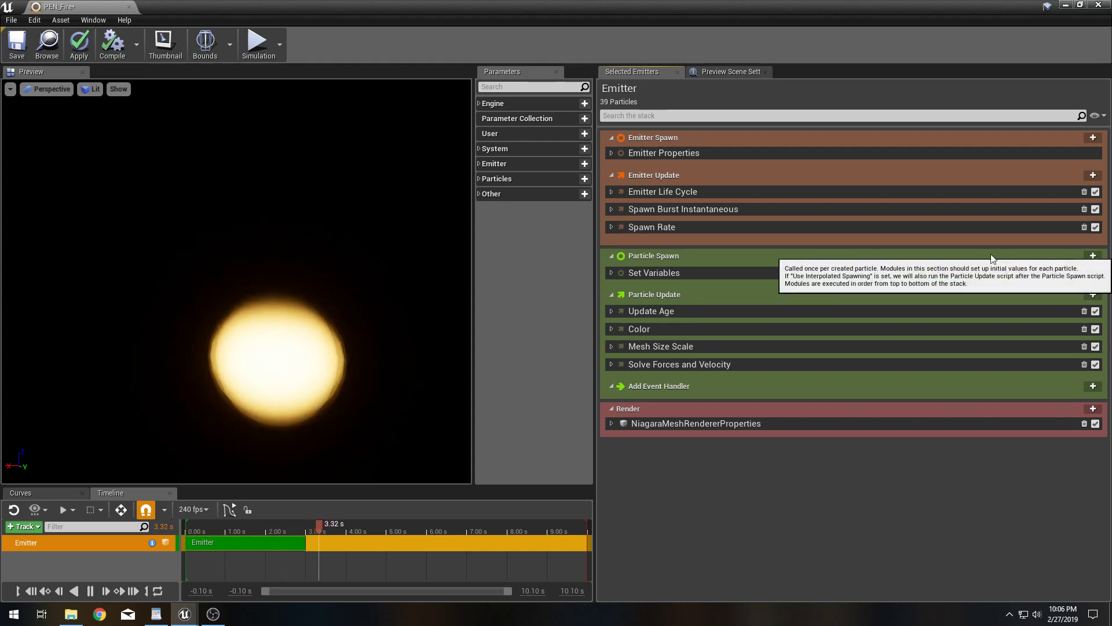
click(1094, 257)
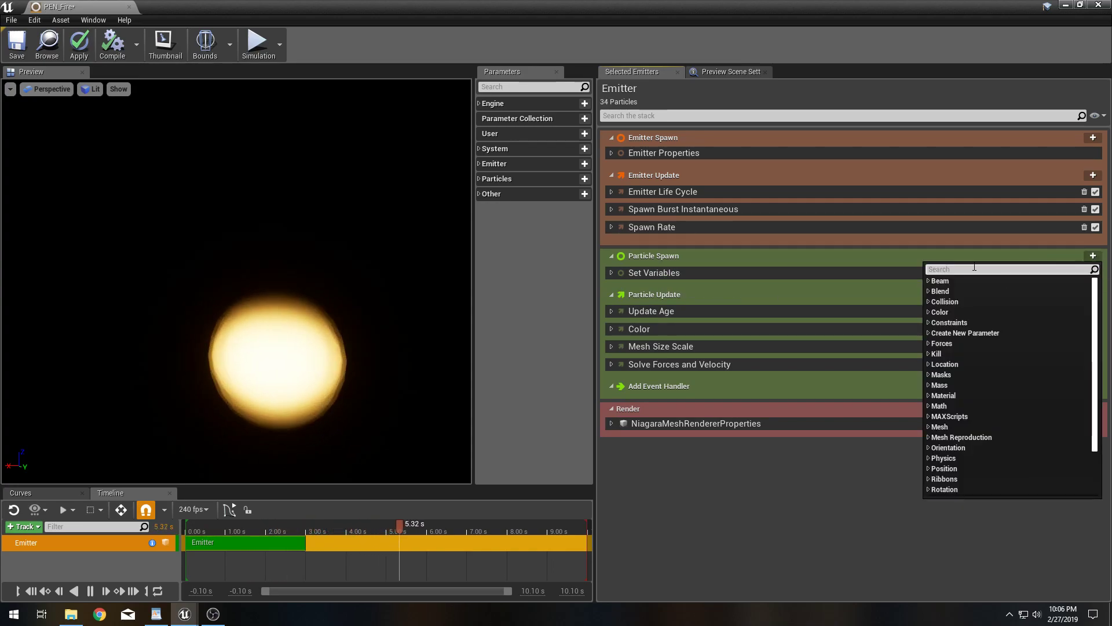
text(veloci)
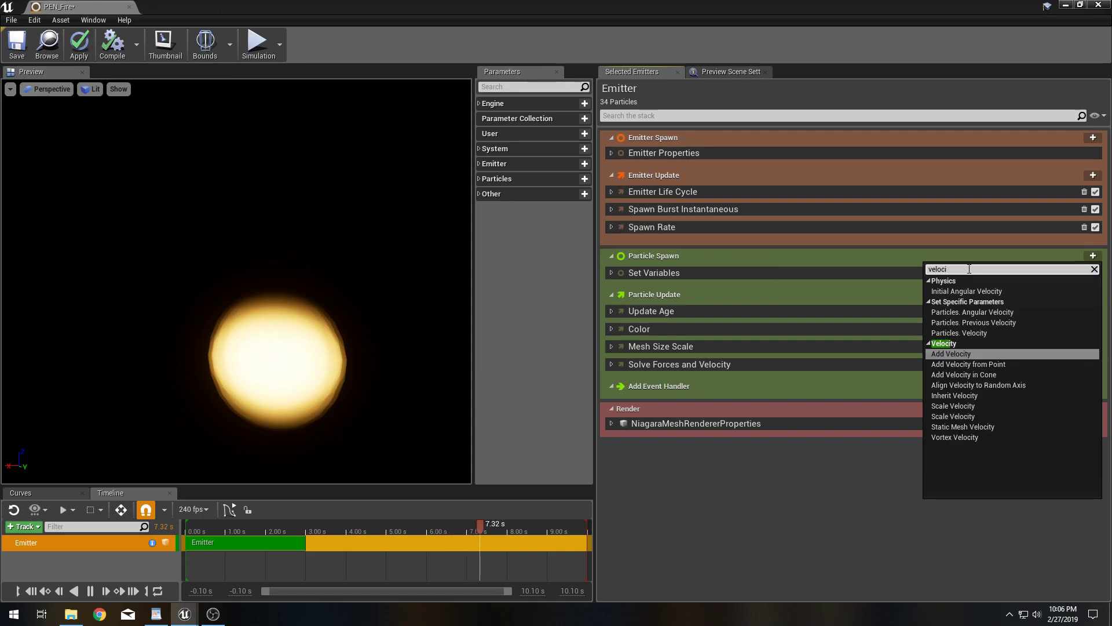
click(948, 353)
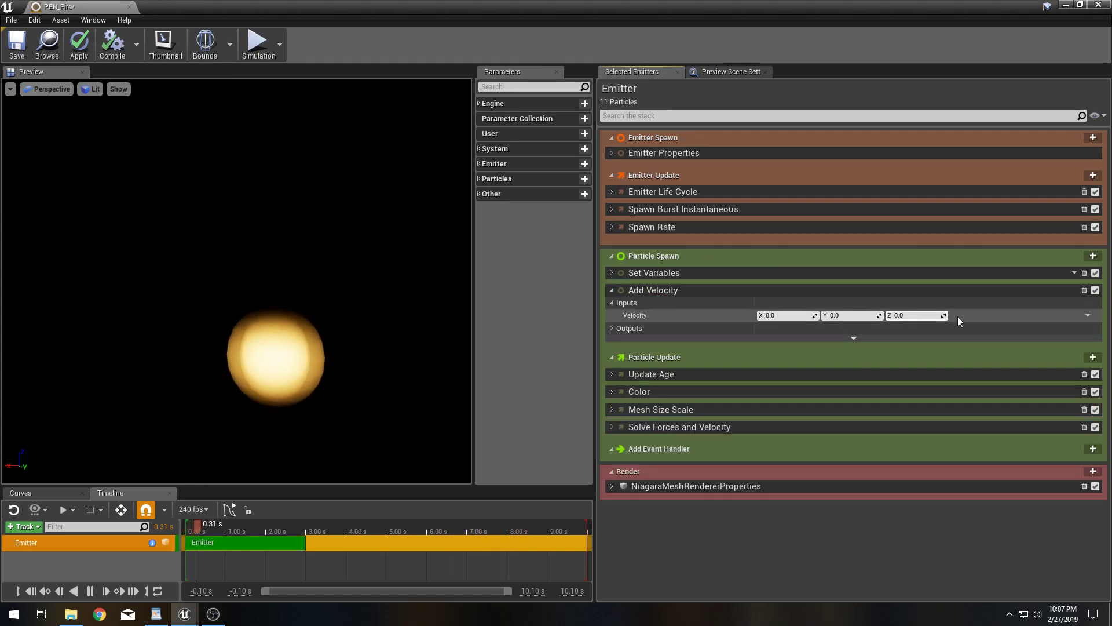
Make the Add Velocity input a Uniform Ranged Vector with minimum 0, 0, 50 and maximum 0, 0, 100, and collapse the module.
click(1089, 317)
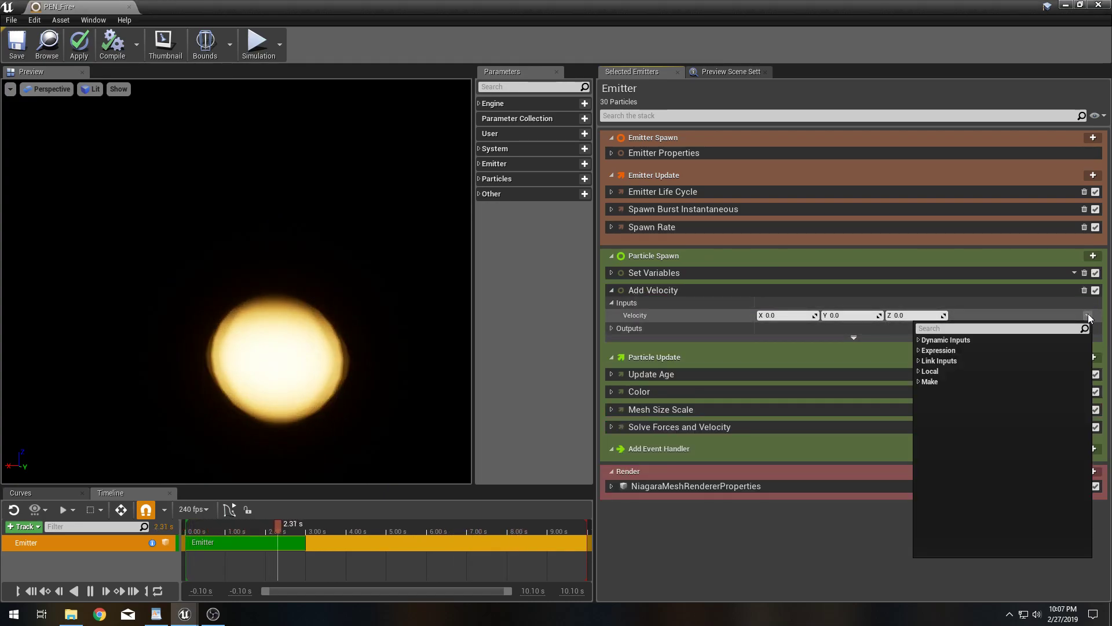
text(rang)
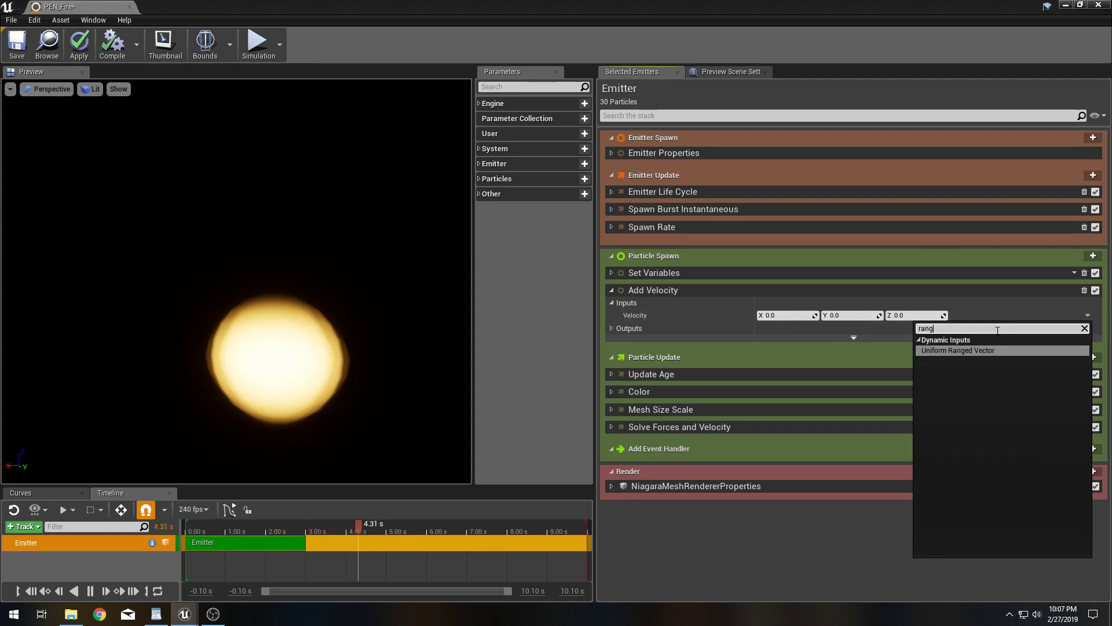
click(951, 350)
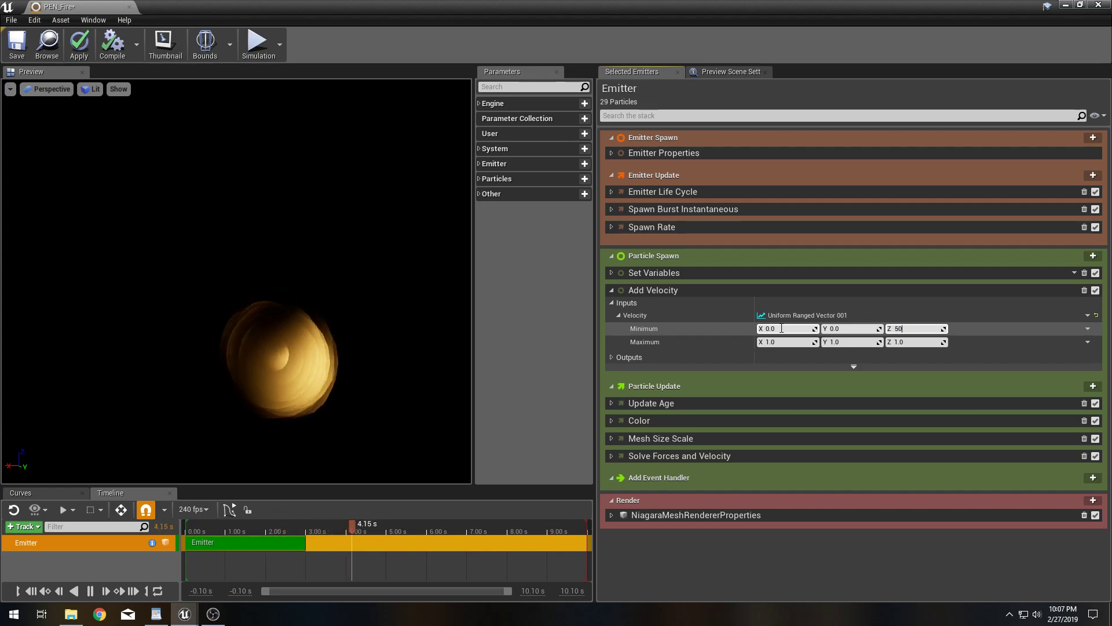
key(Tab)
text(0)
key(Tab)
text(0)
key(Tab)
text(100)
key(Return)
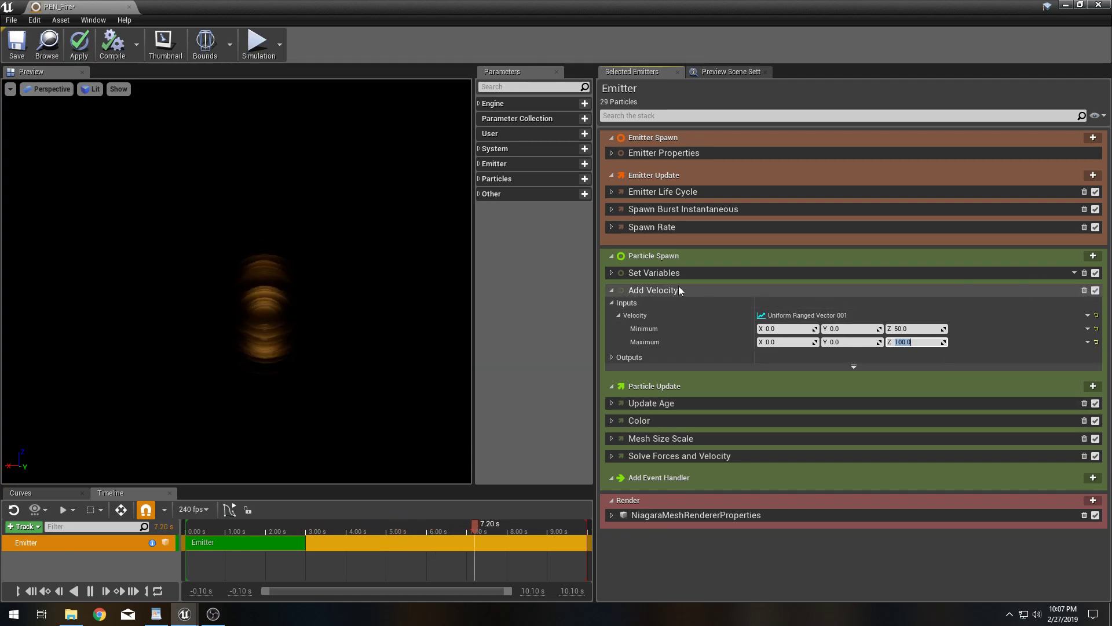
click(612, 291)
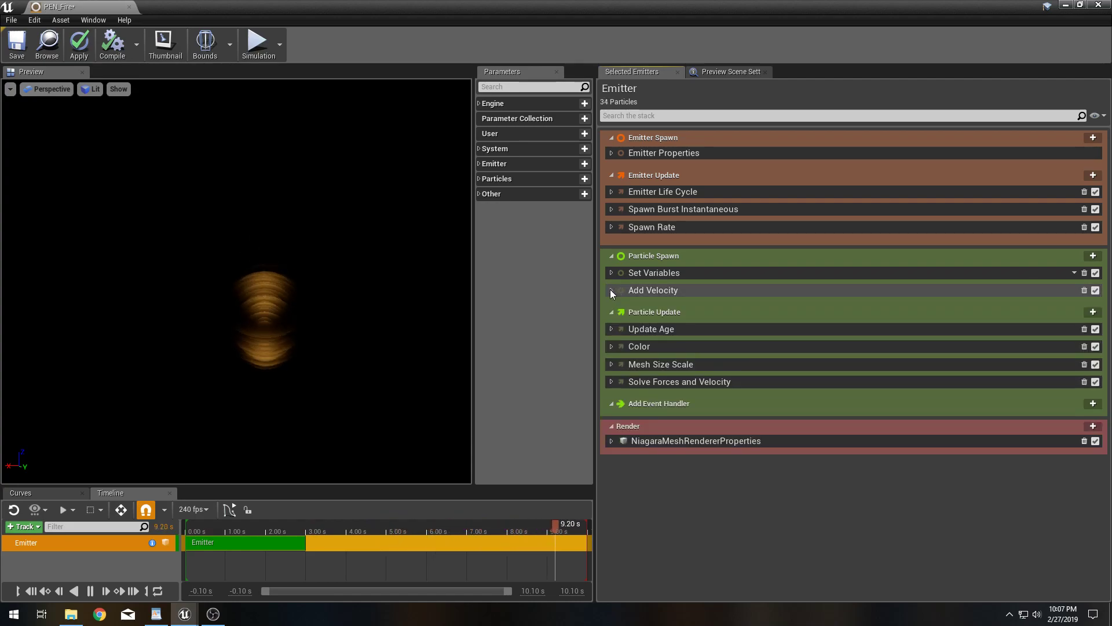
Add an Initial Mesh Rotation module to Particle Spawn.
click(1092, 257)
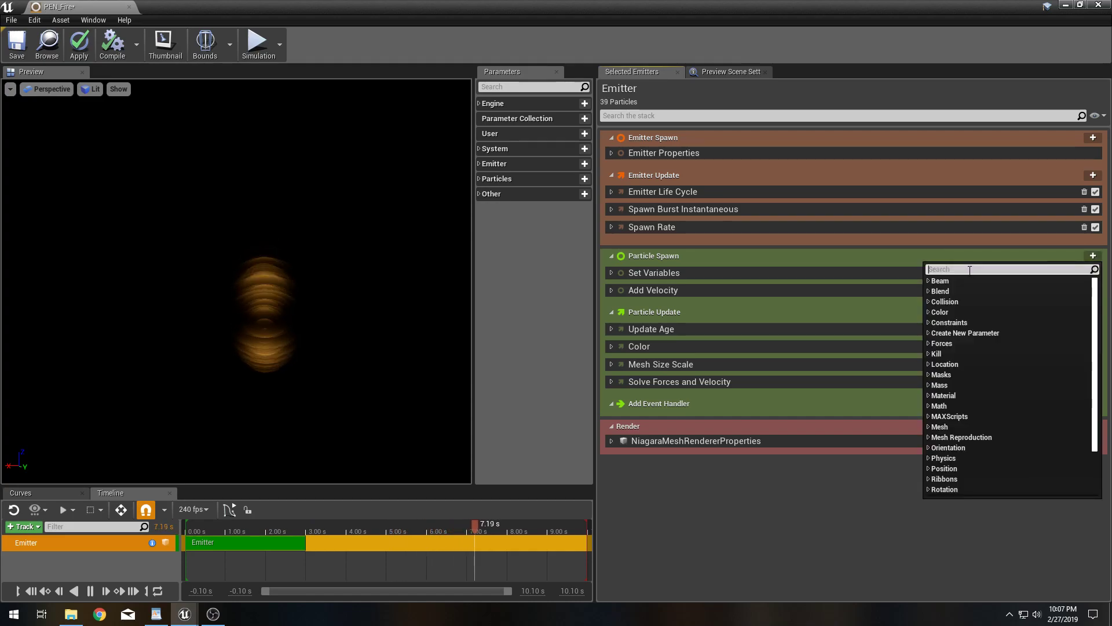
text(Initia)
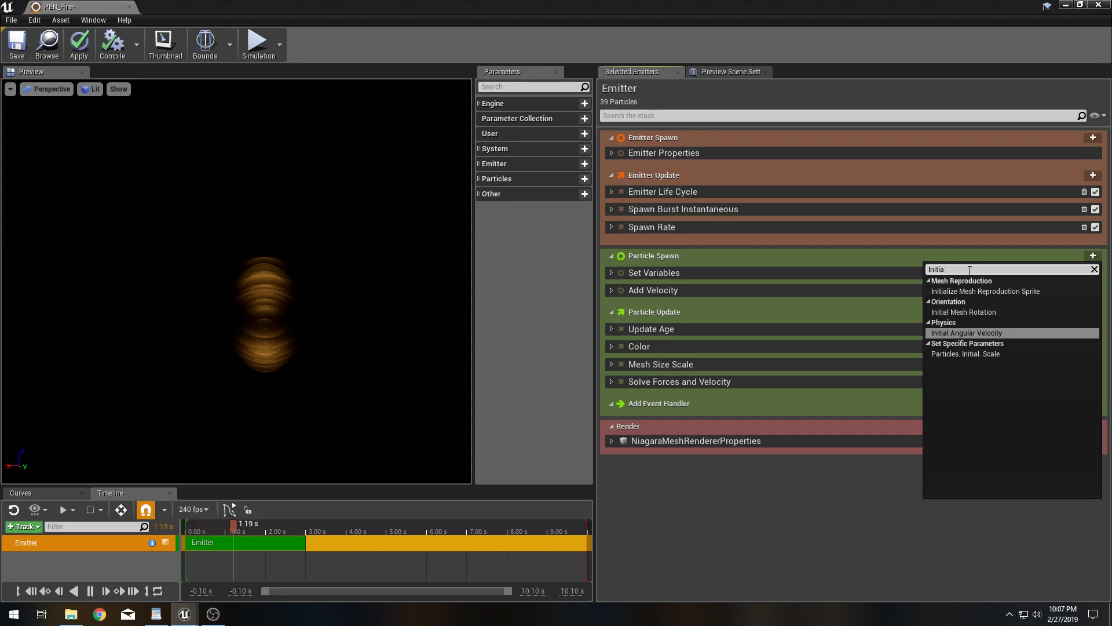
click(973, 313)
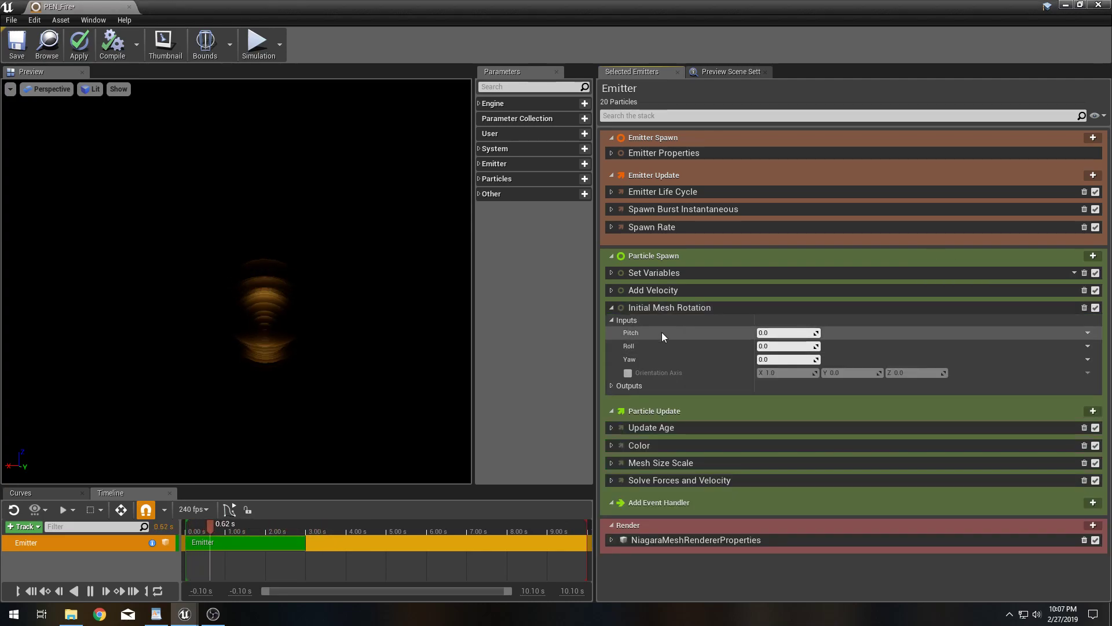
Make the Pitch, Roll and Yaw inputs of Initial Mesh Rotation each a Uniform Ranged Float.
click(1087, 334)
text(r)
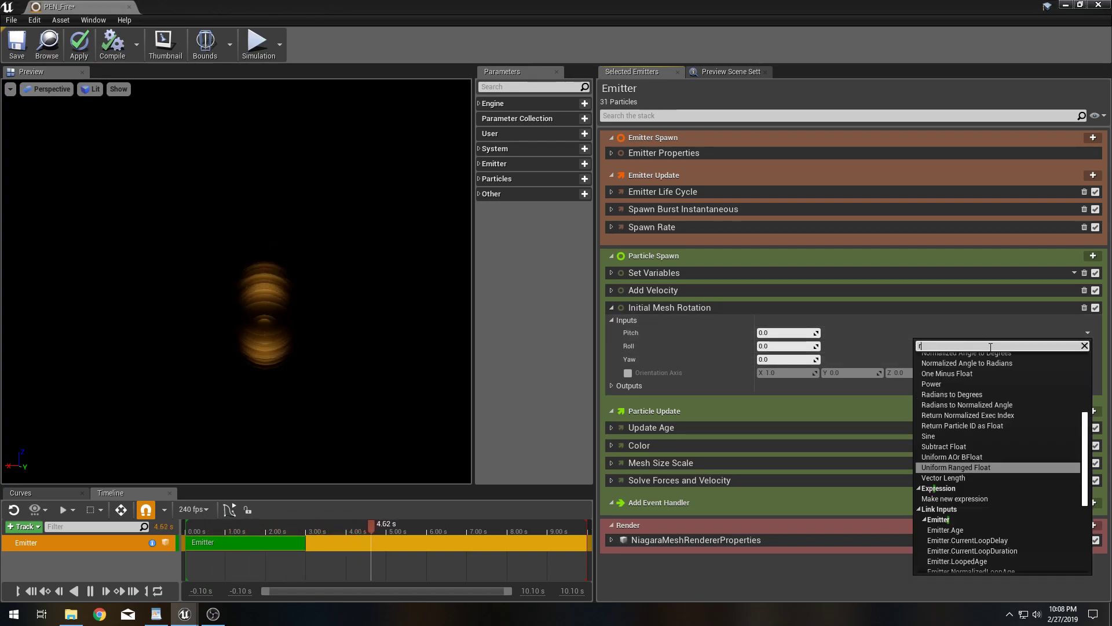
text(ange)
click(956, 378)
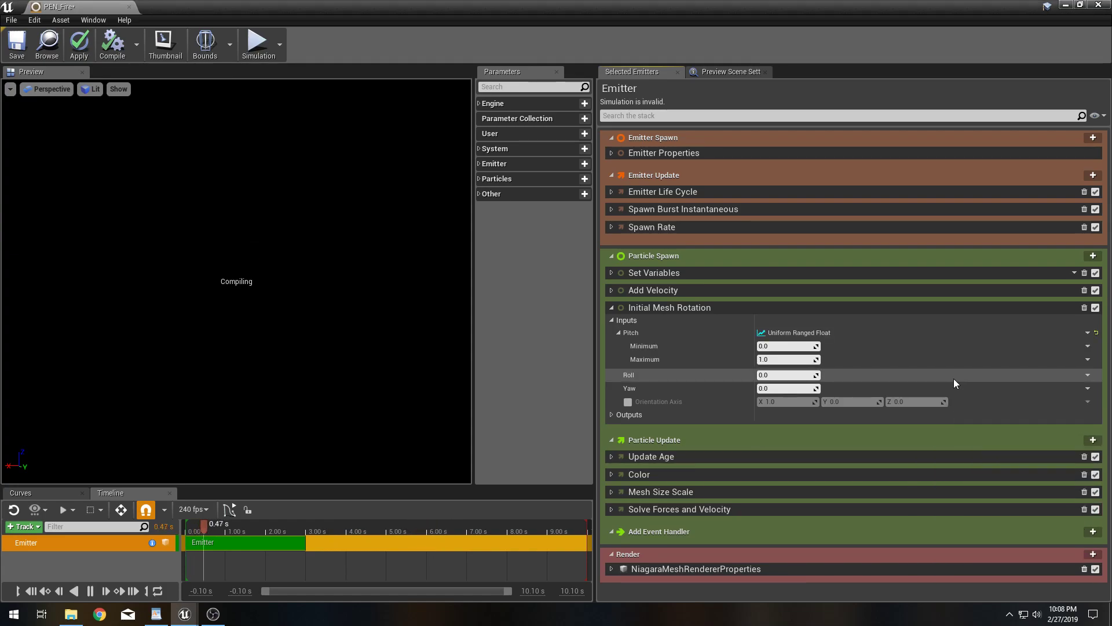
click(1088, 375)
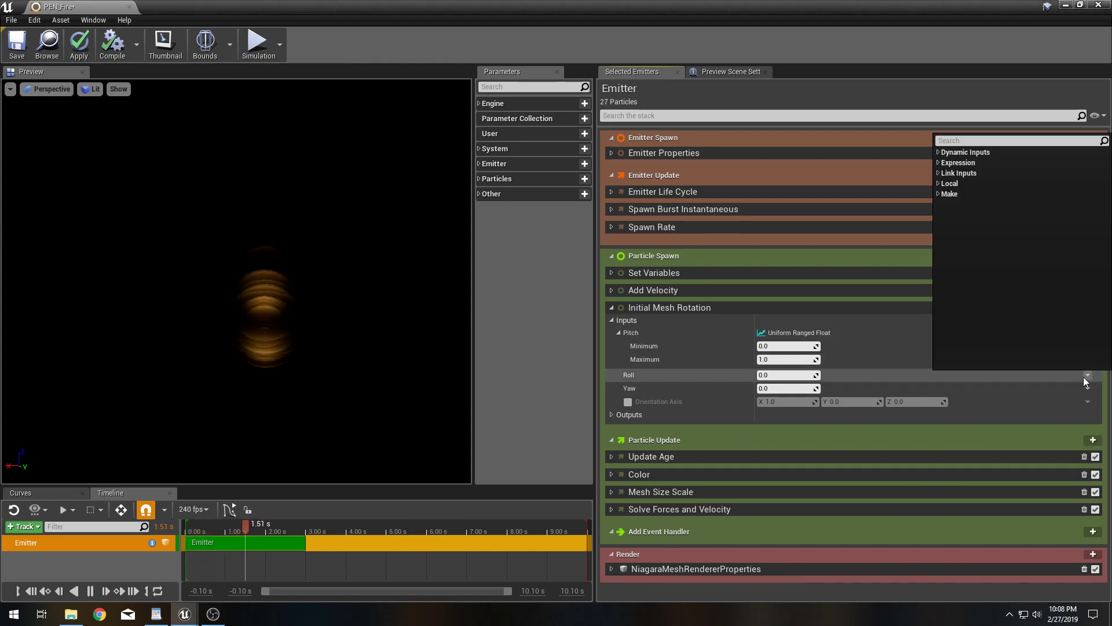
text(range)
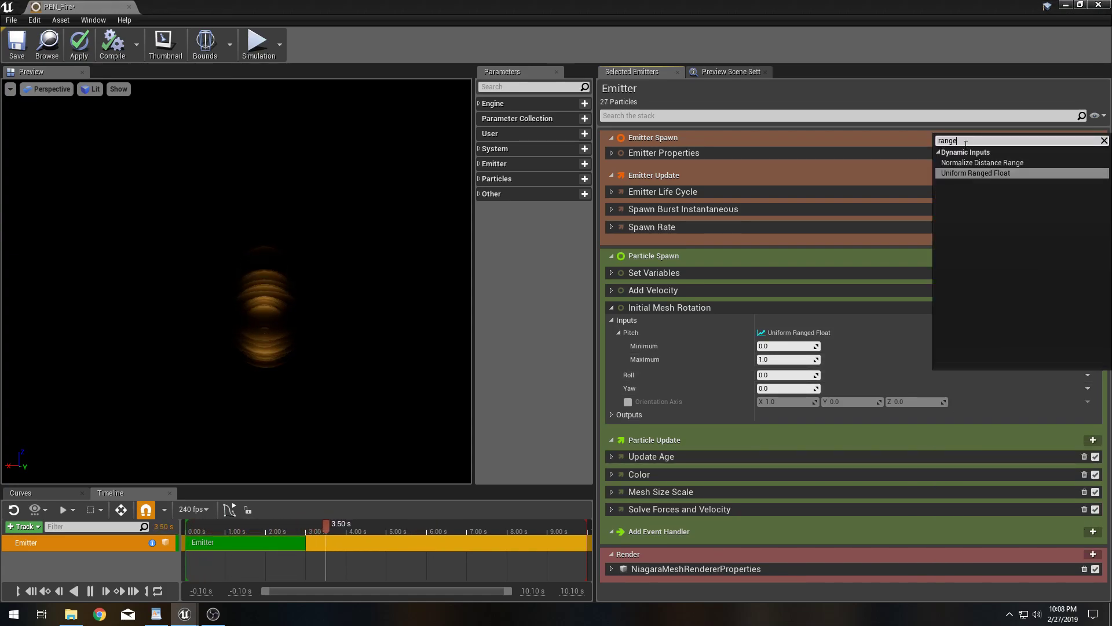
click(966, 172)
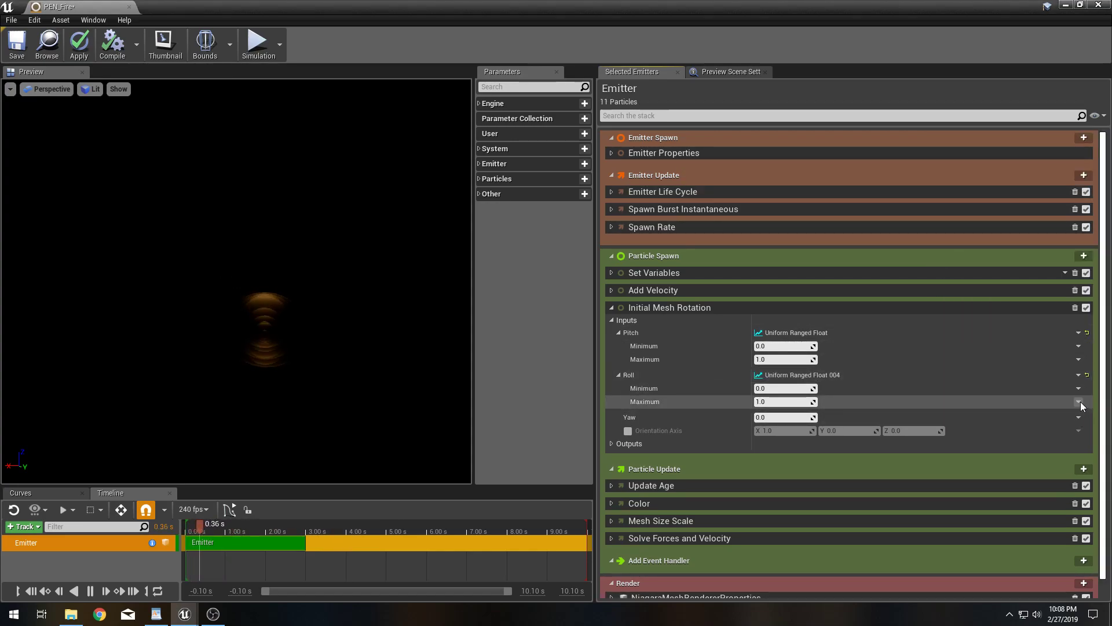
click(1078, 417)
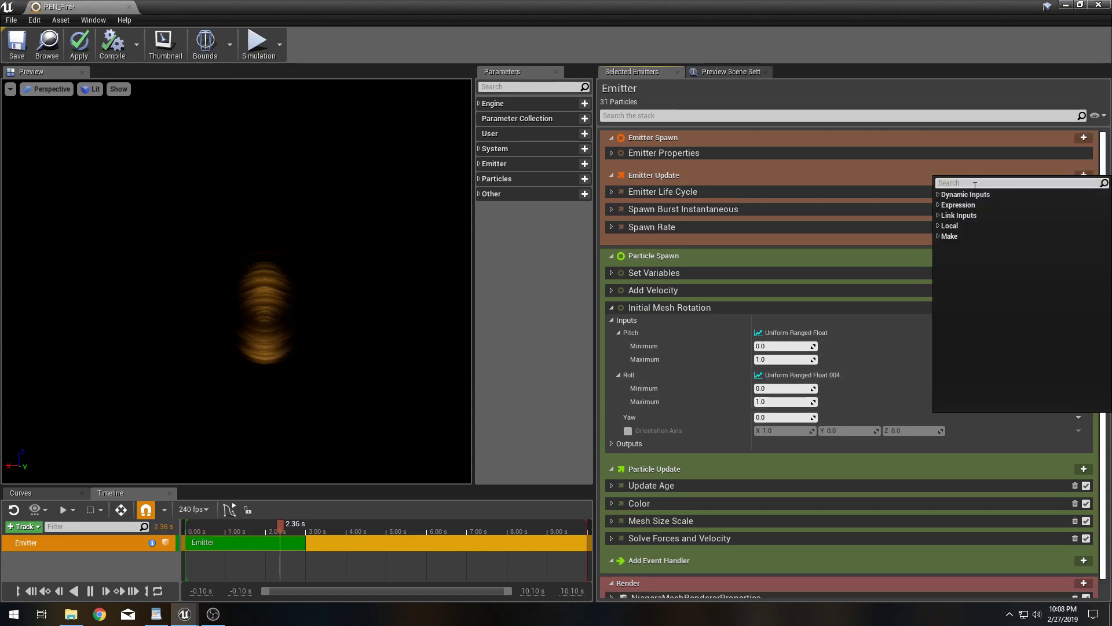
text(rang)
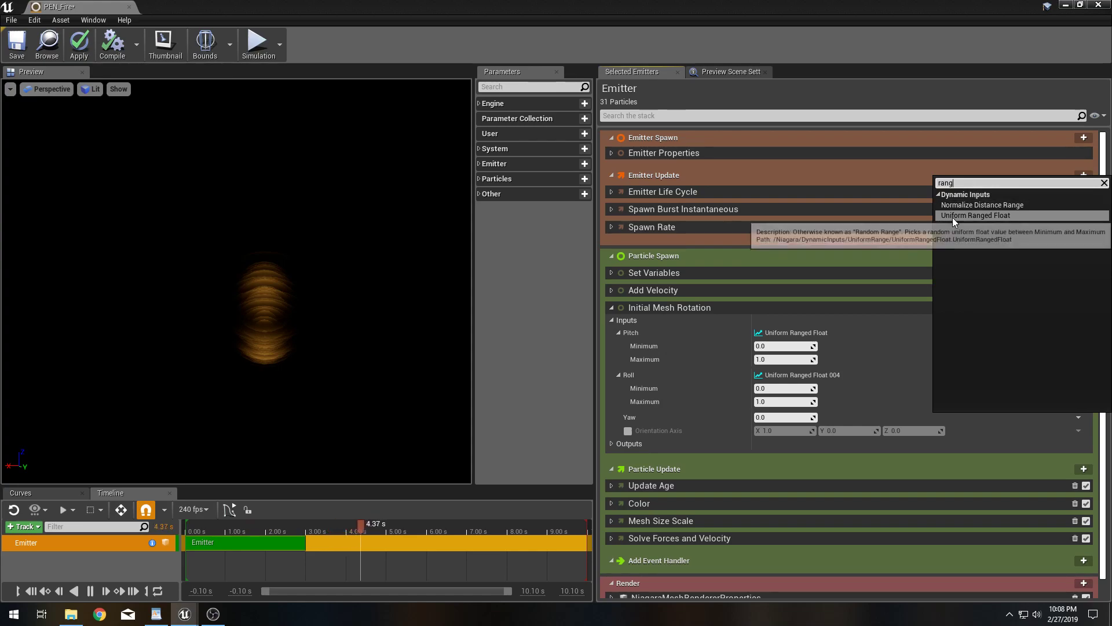
click(956, 216)
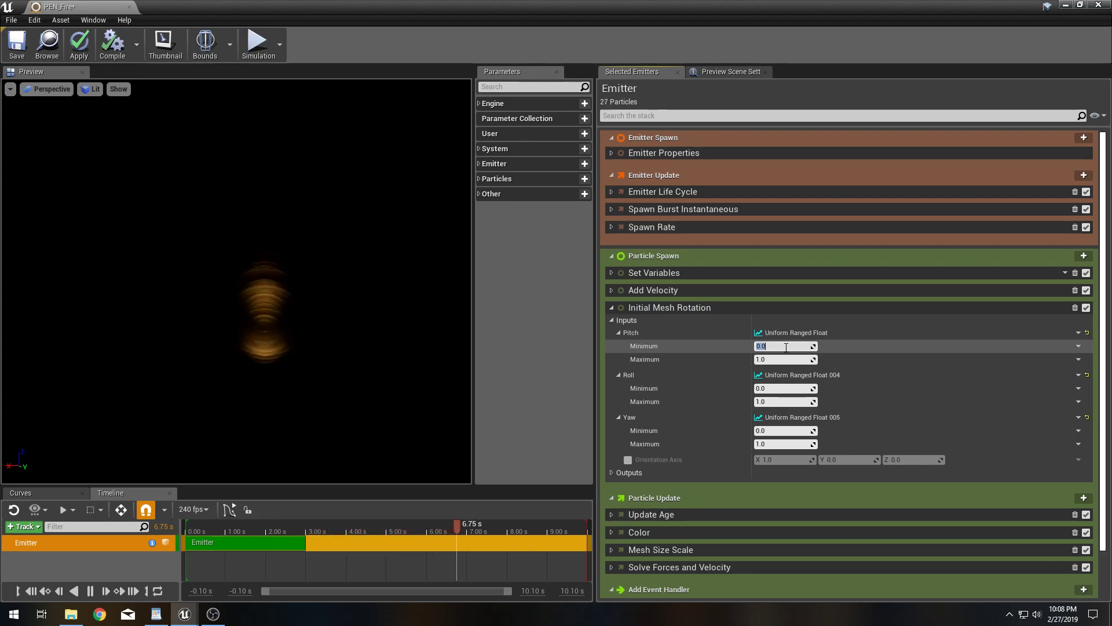
Set the Pitch, Roll and Yaw ranges to minimum -360 and maximum 360, and collapse Initial Mesh Rotation.
key(Tab)
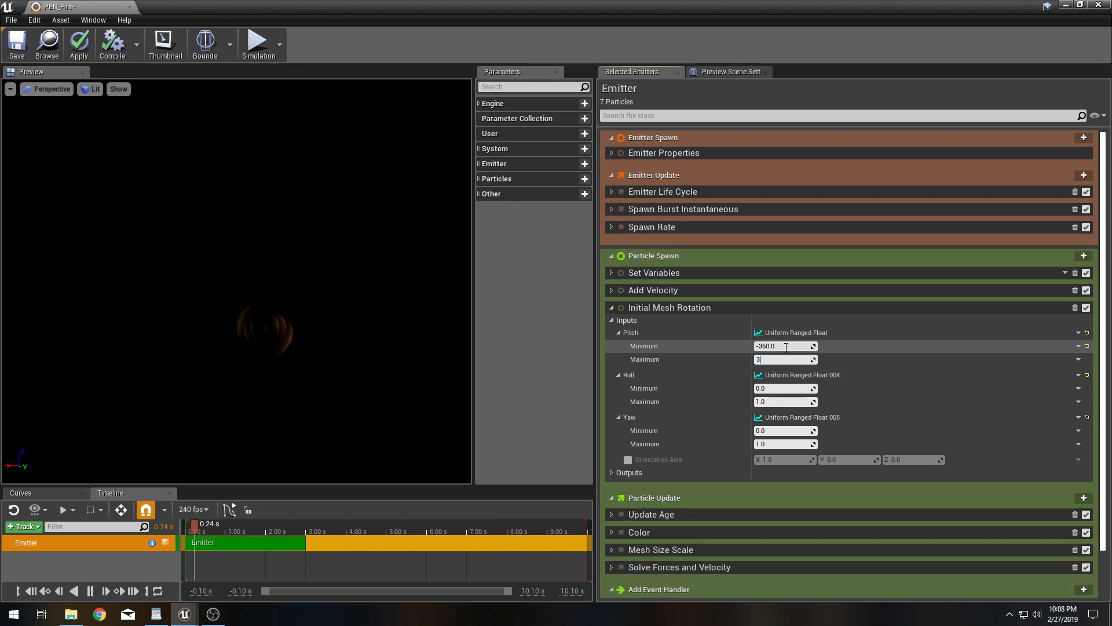
click(786, 388)
text(-360)
key(Tab)
text(360)
key(Tab)
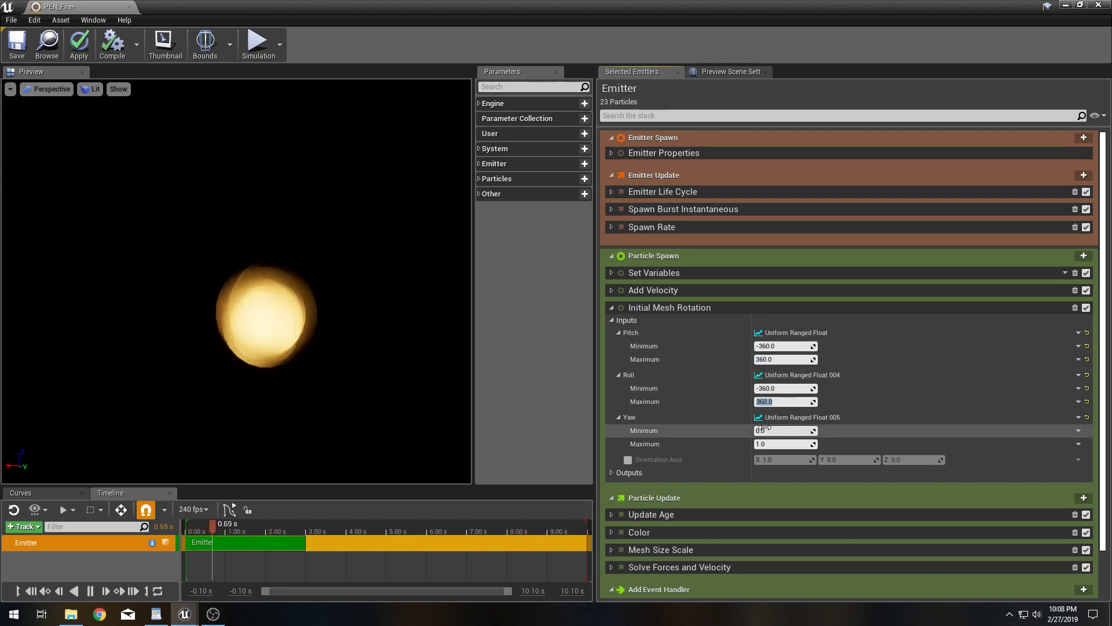
text(-360)
key(Tab)
text(360)
key(Return)
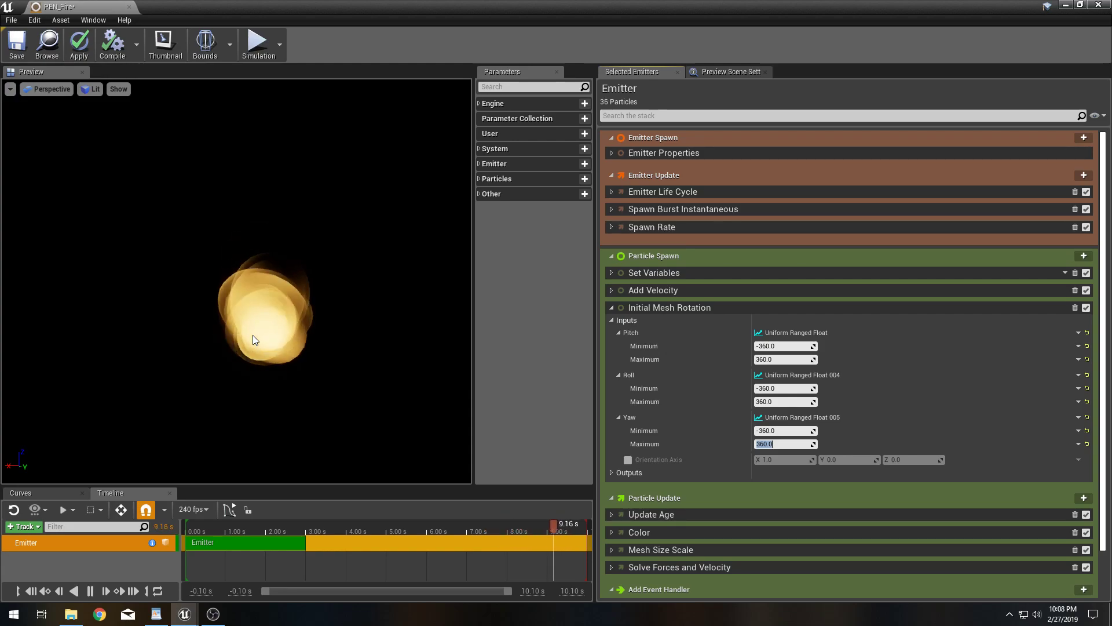
click(612, 307)
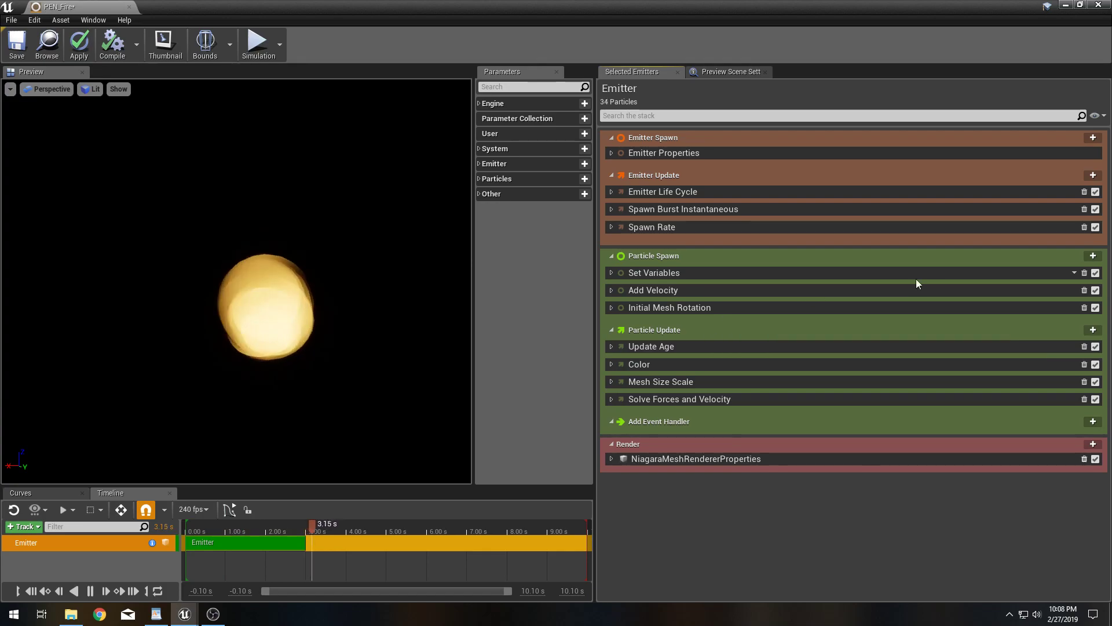
Add a Box Location module to Particle Spawn.
click(1094, 256)
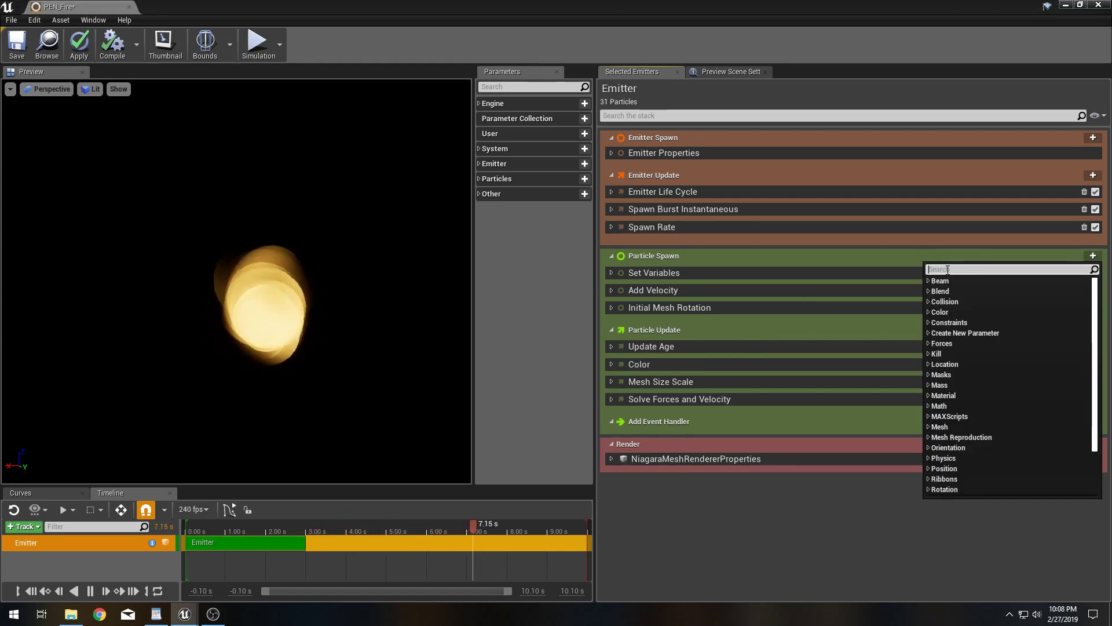
text(box)
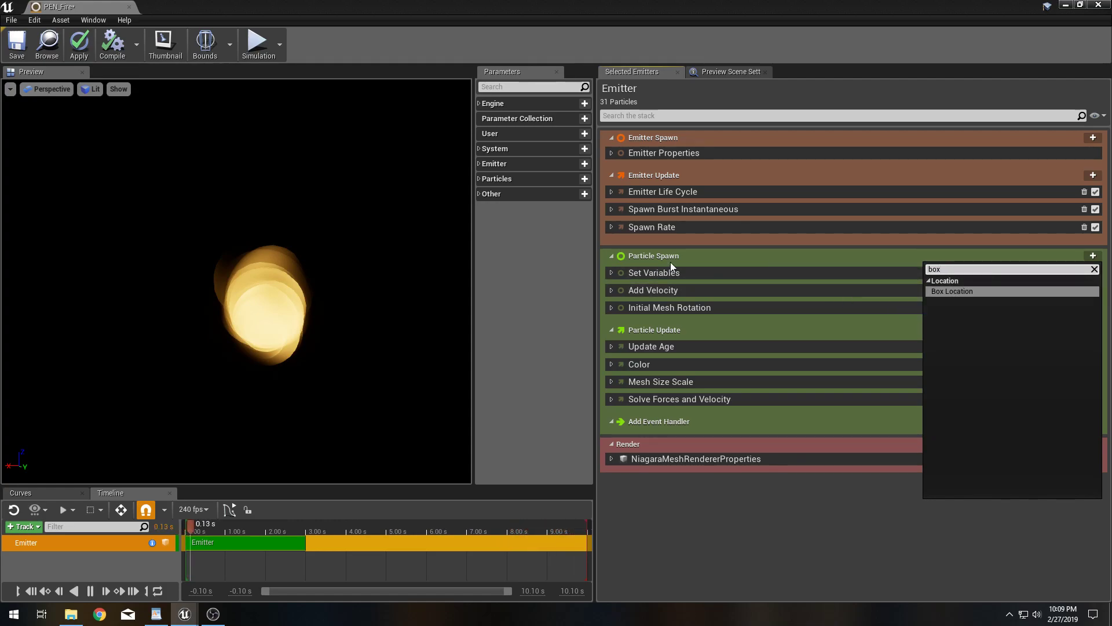
click(957, 292)
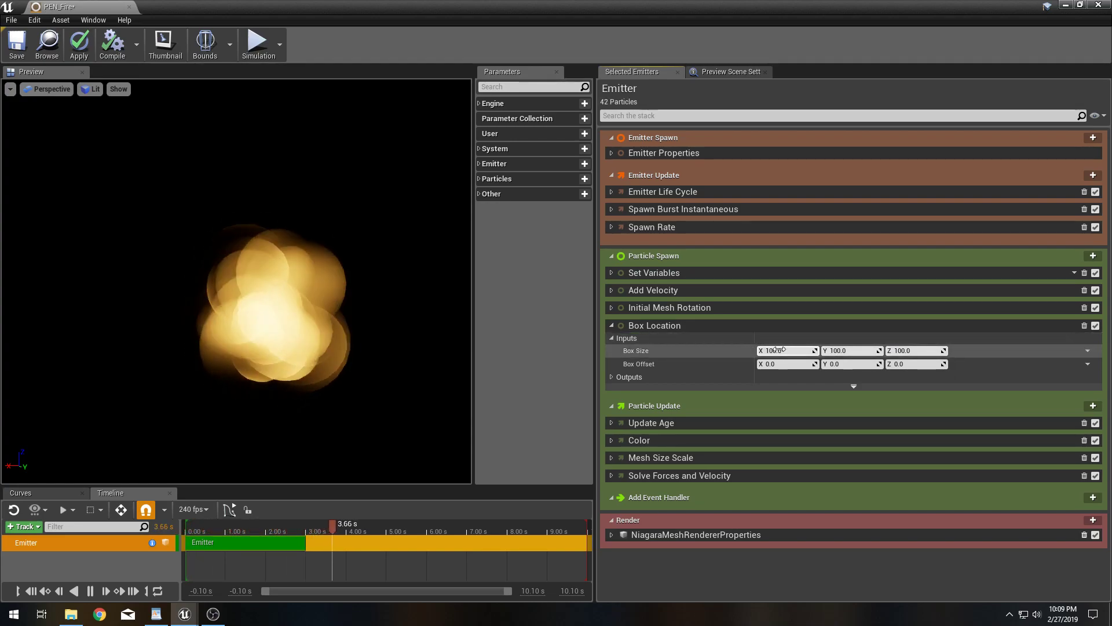
Set the Box Location's Box Size to 5, 5, 5 and collapse the module.
click(913, 350)
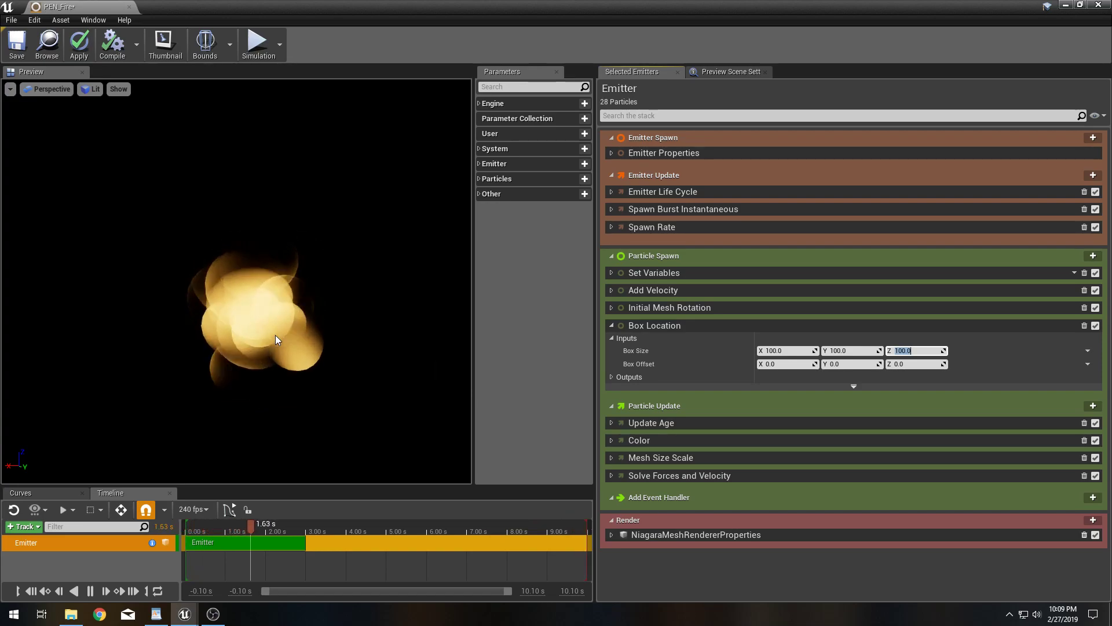
click(779, 350)
text(5)
key(Tab)
text(5)
key(Tab)
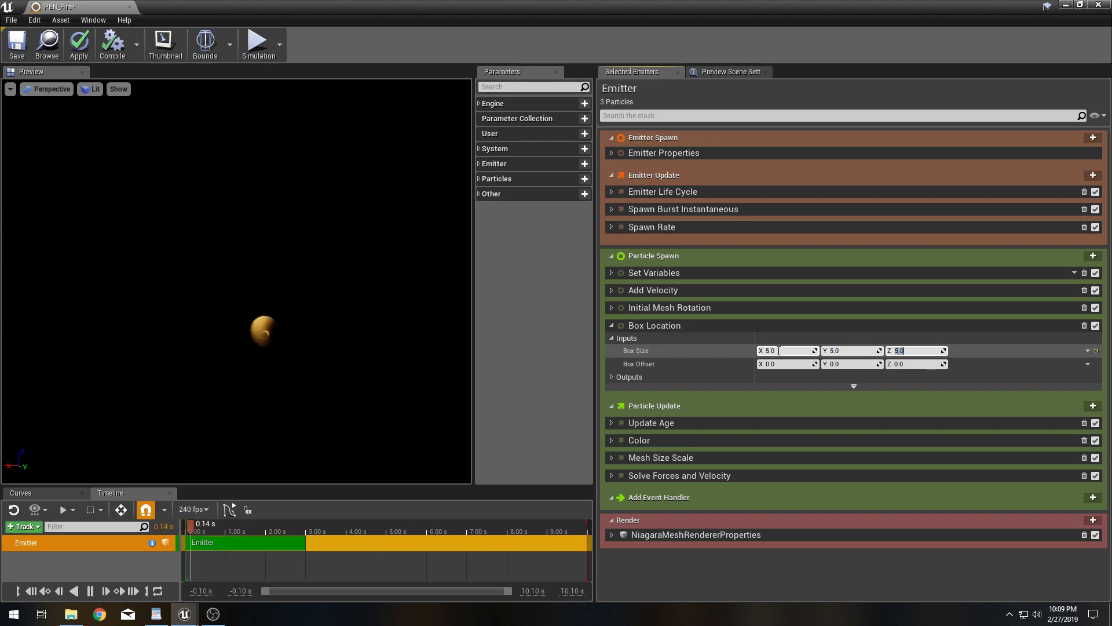
text(5)
key(Return)
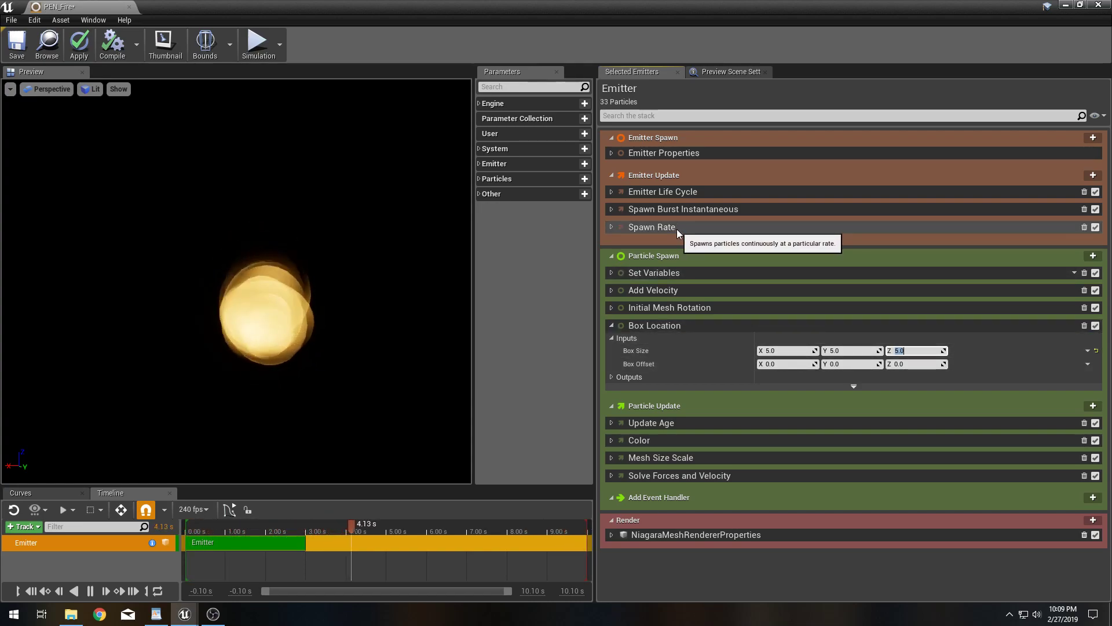
click(611, 325)
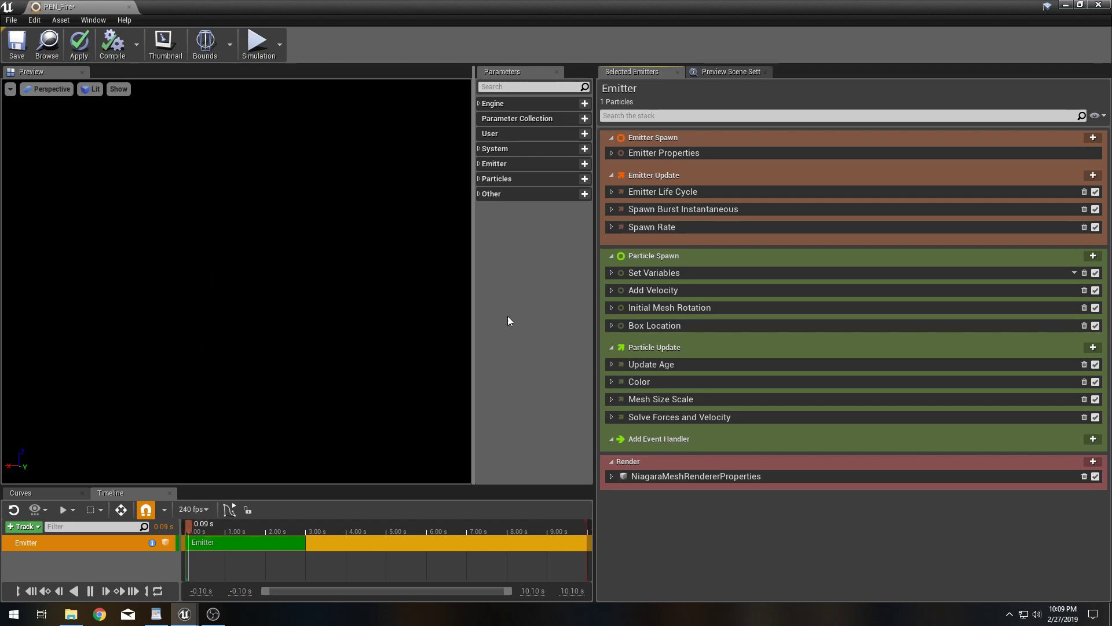
Expand the Color module under Particle Update and change its Color input to Color from Curve.
click(609, 381)
scroll(655, 384, down, 1)
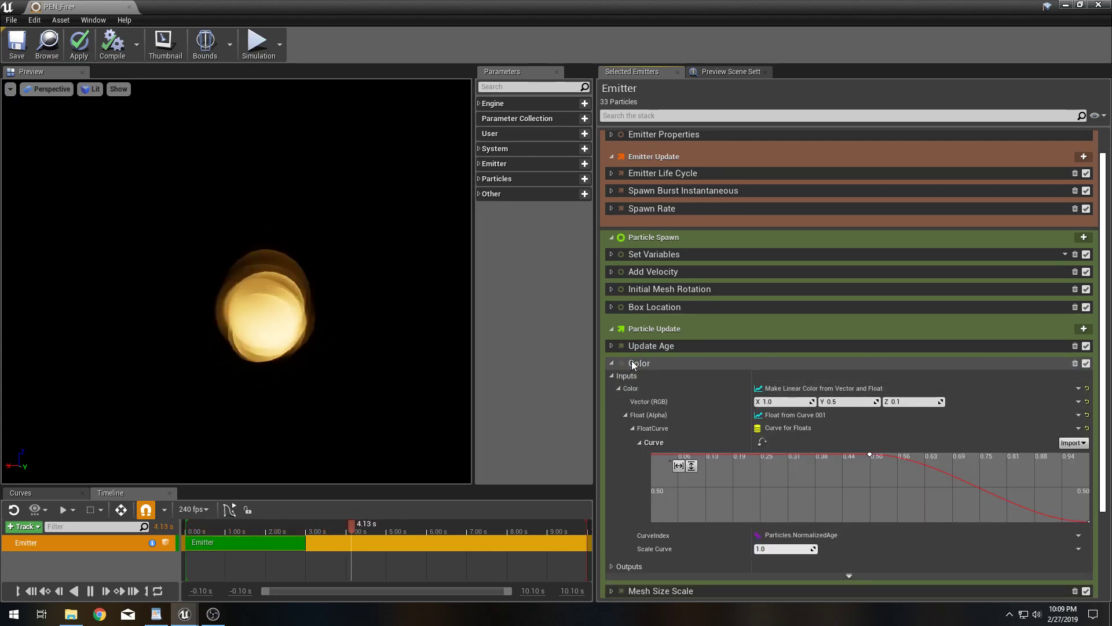
scroll(631, 360, down, 2)
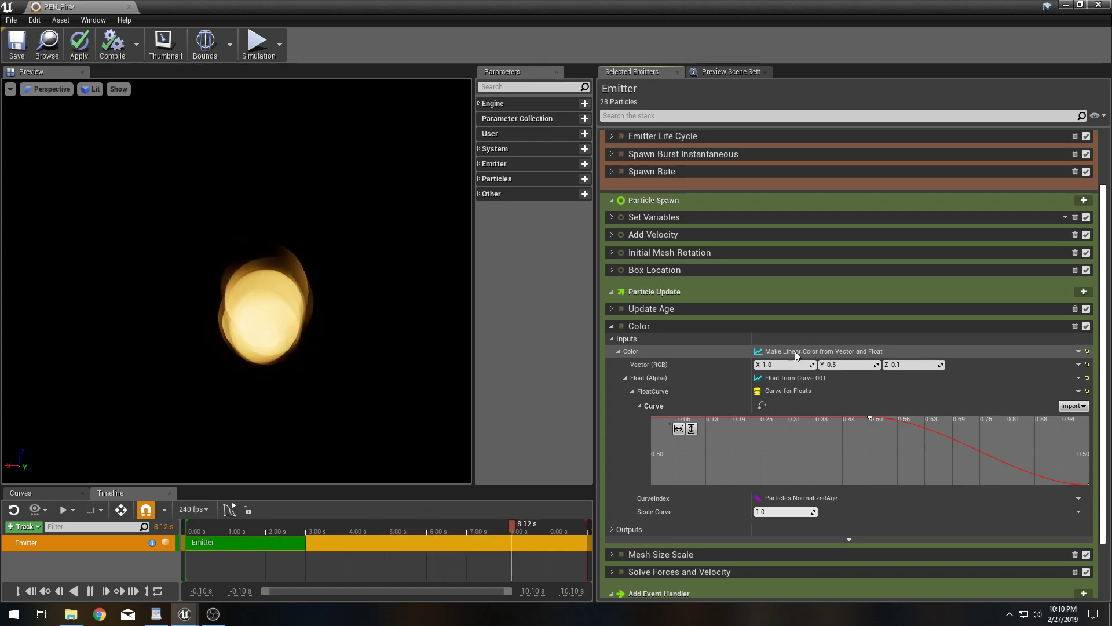
click(1079, 351)
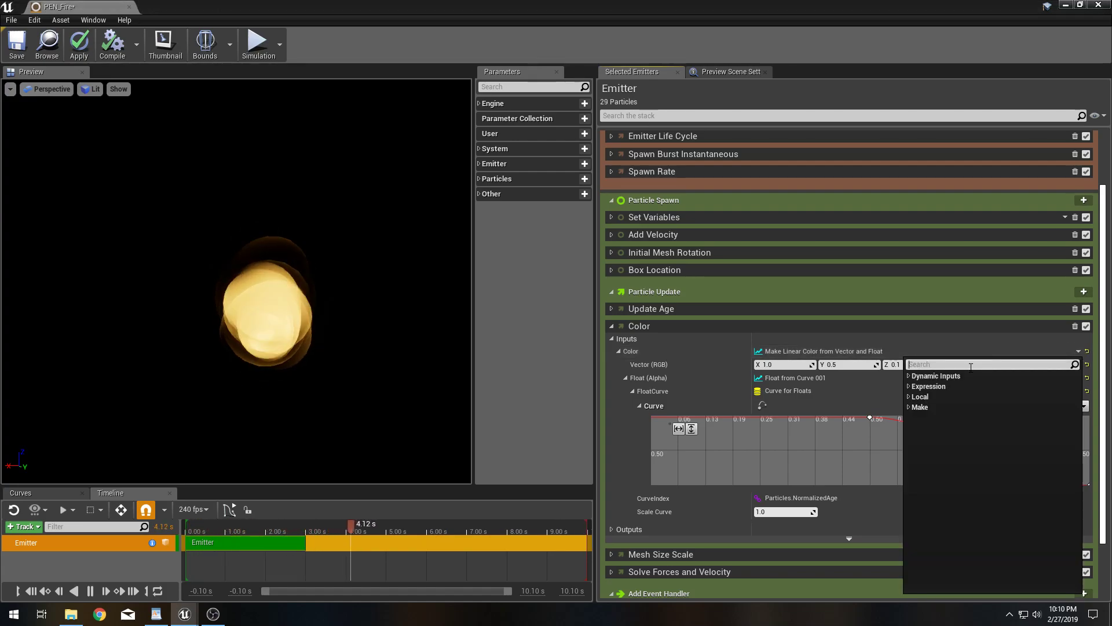
text(curve)
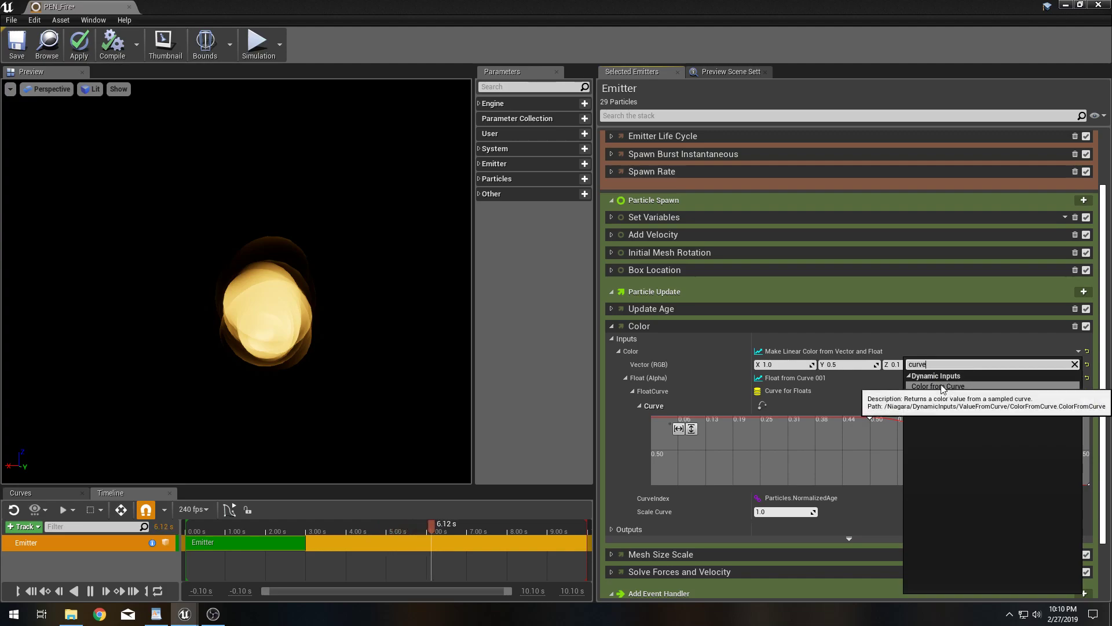
click(941, 385)
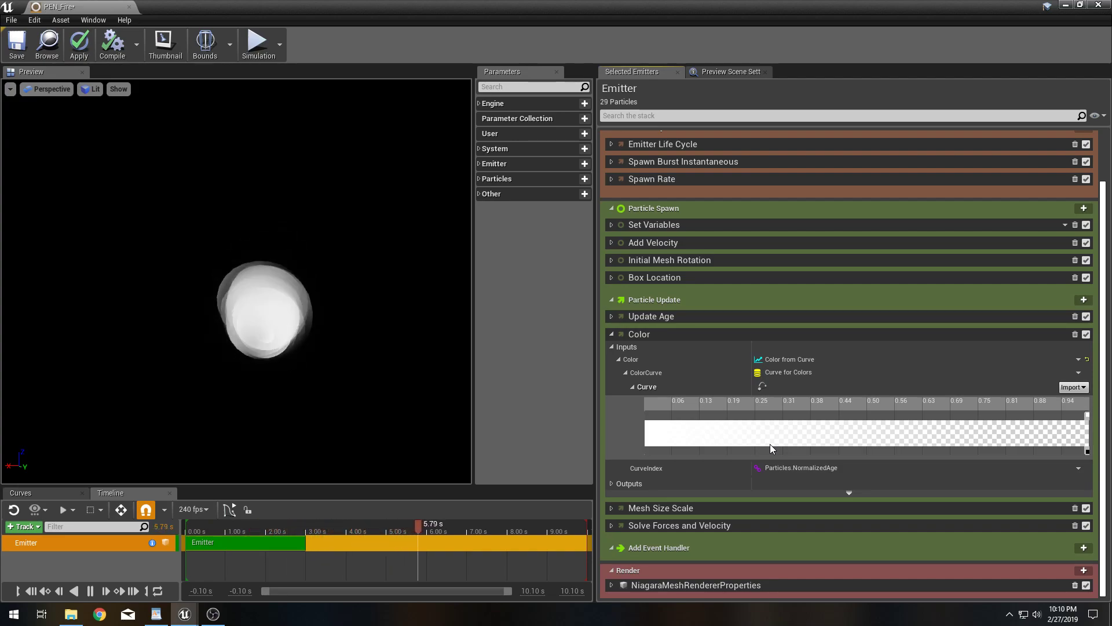
Try a color key and an opacity key near the start of the Color curve gradient, deleting the opacity key.
right_click(649, 419)
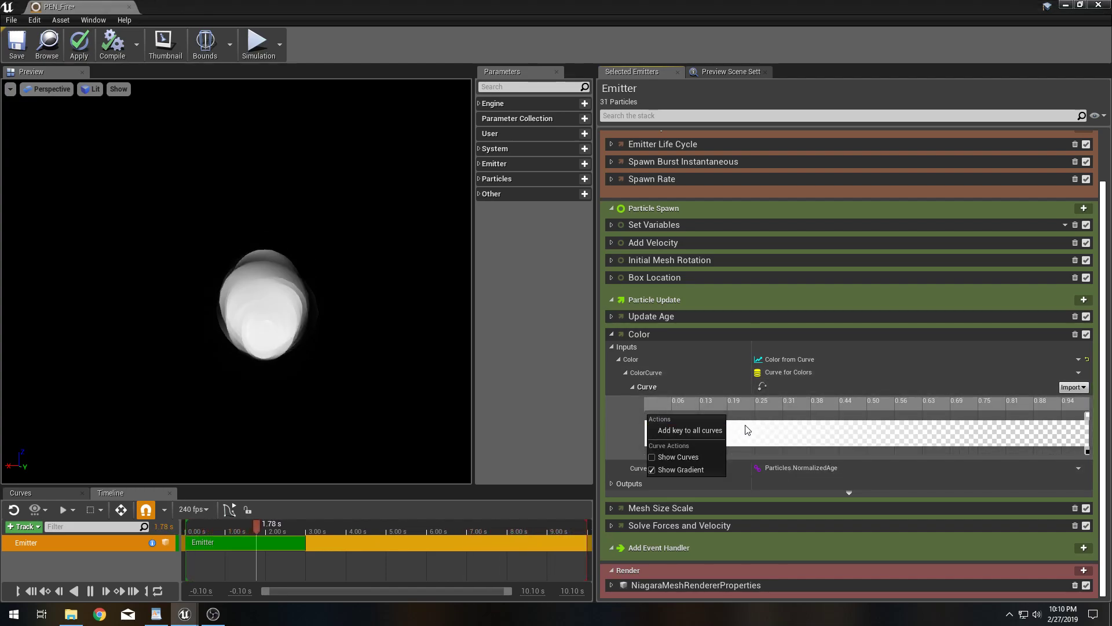
click(669, 369)
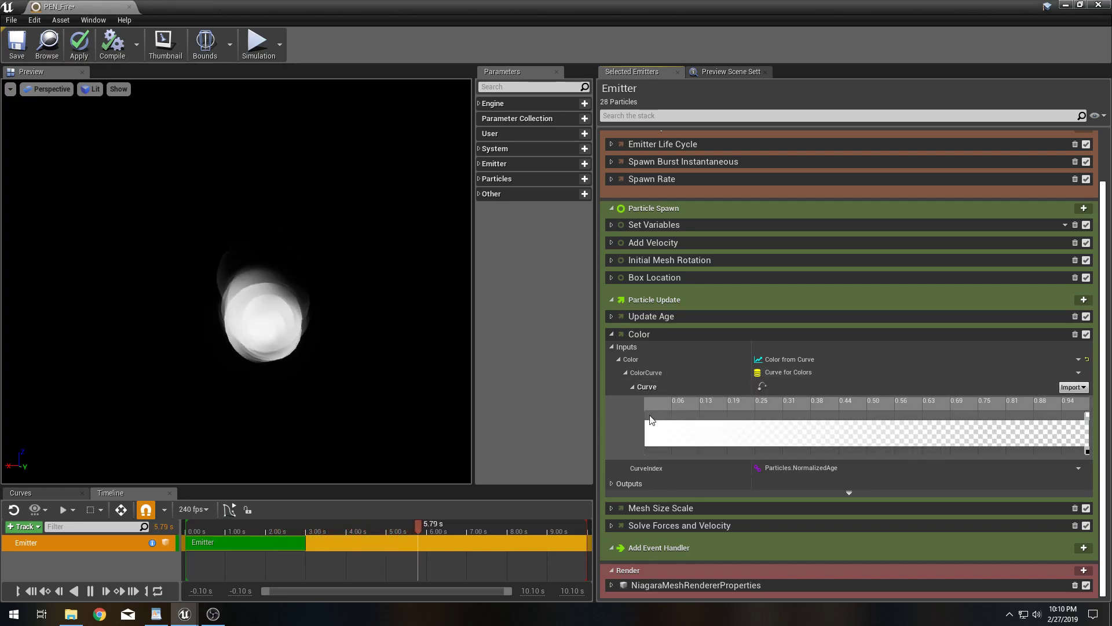
drag(649, 416, 658, 416)
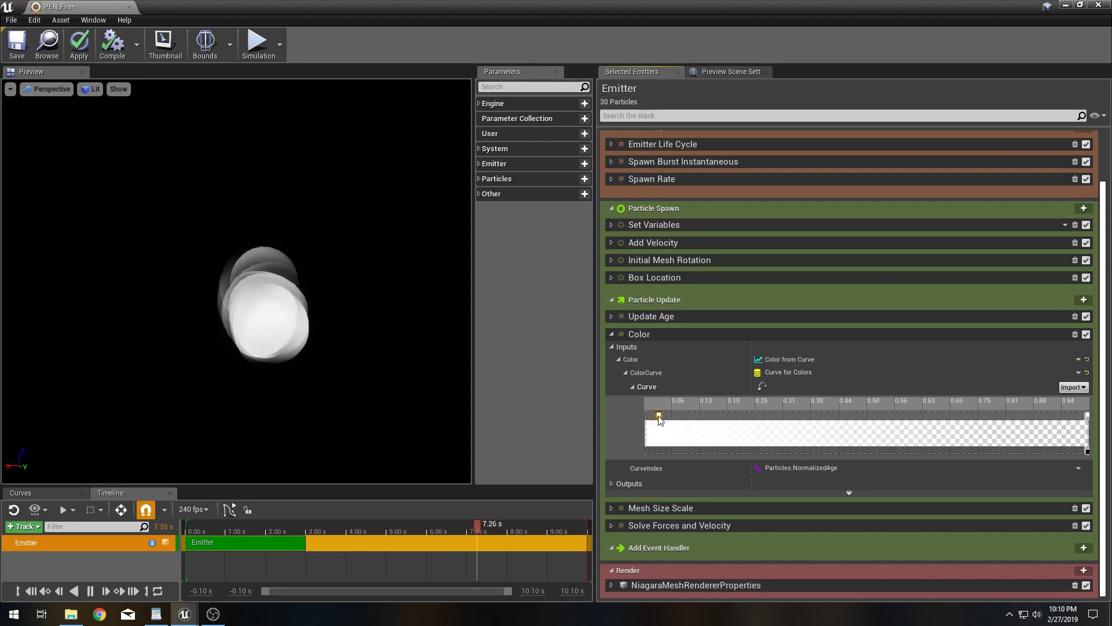
click(655, 450)
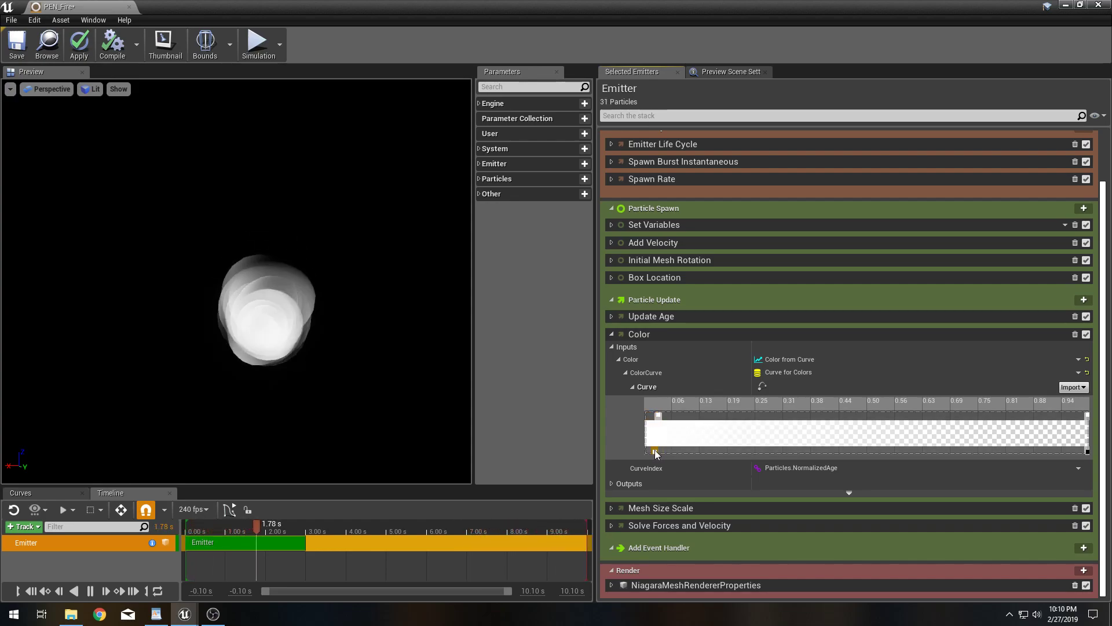
key(Delete)
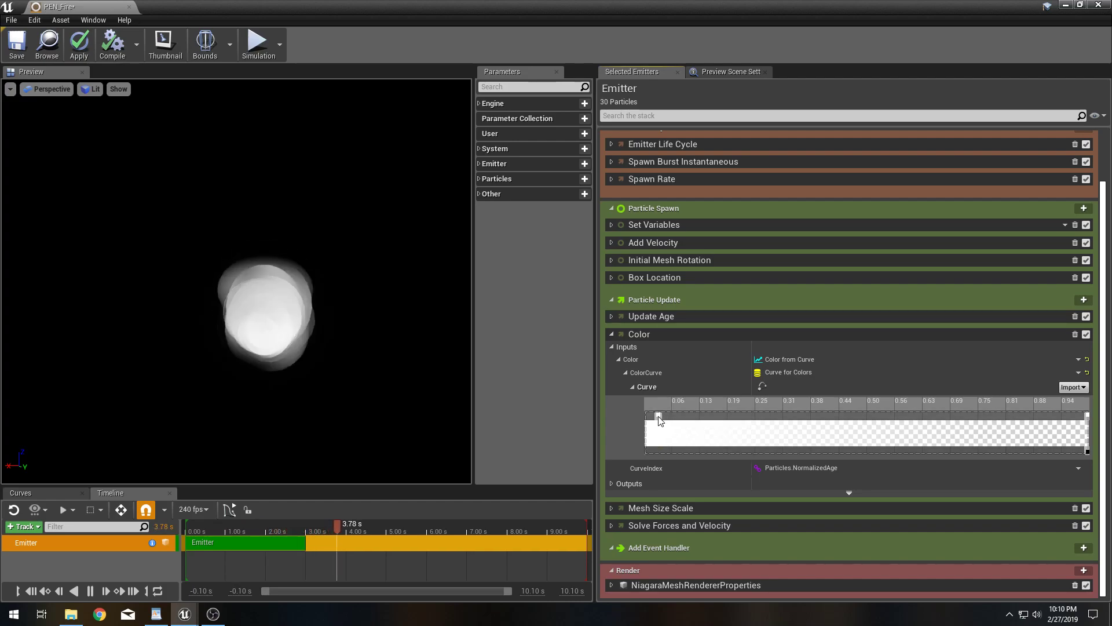
Try adding a key to all curves near the gradient's start, and delete the color and opacity keys there.
right_click(662, 430)
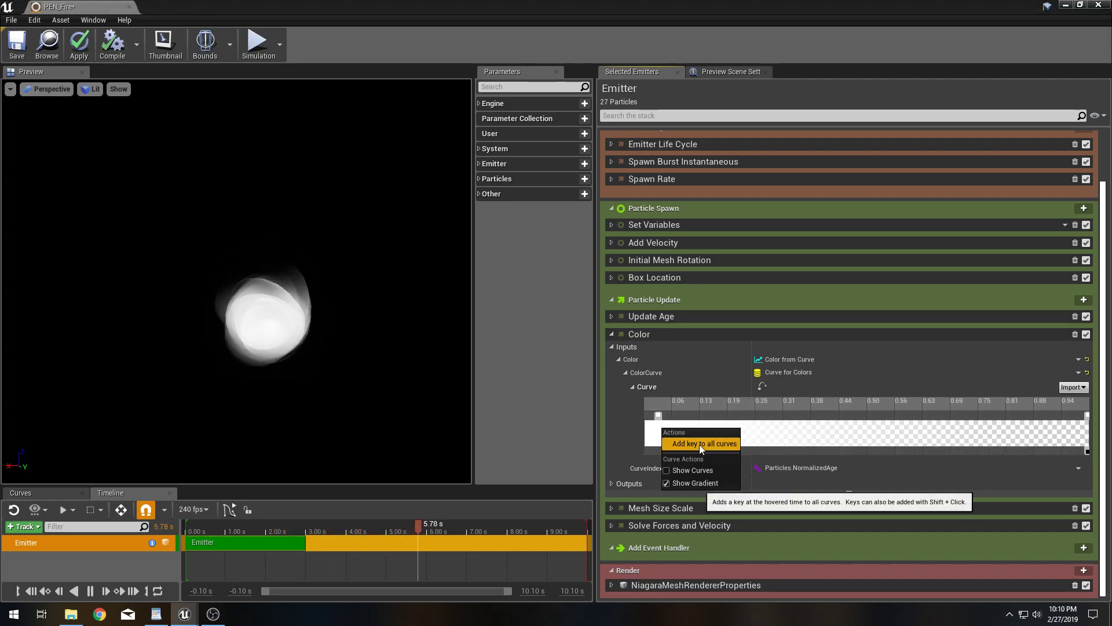
click(700, 444)
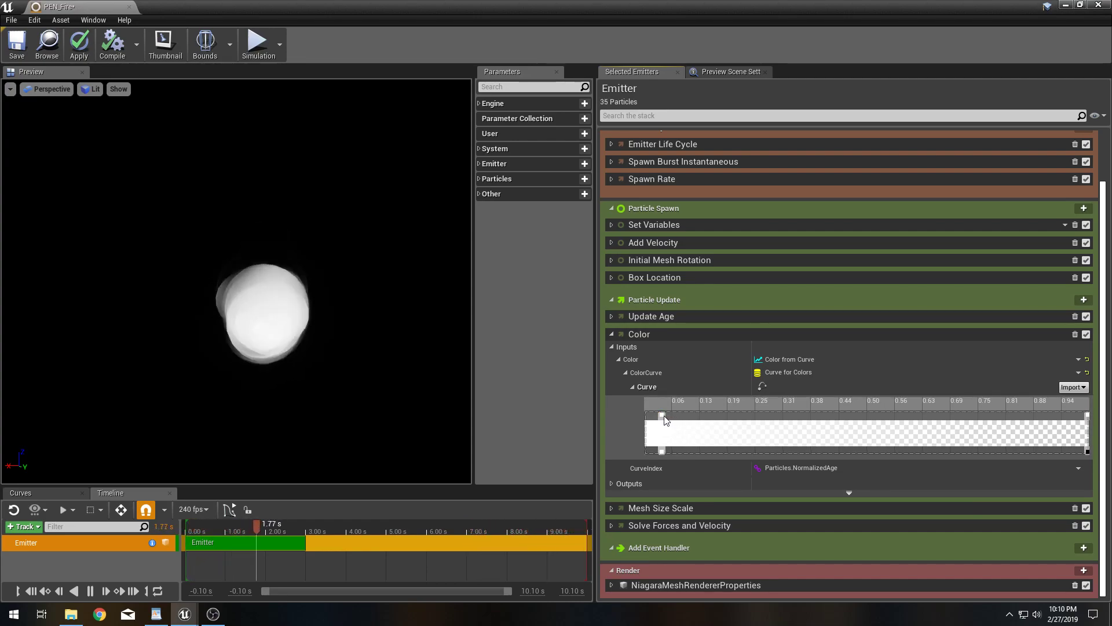
key(Delete)
click(662, 451)
key(Delete)
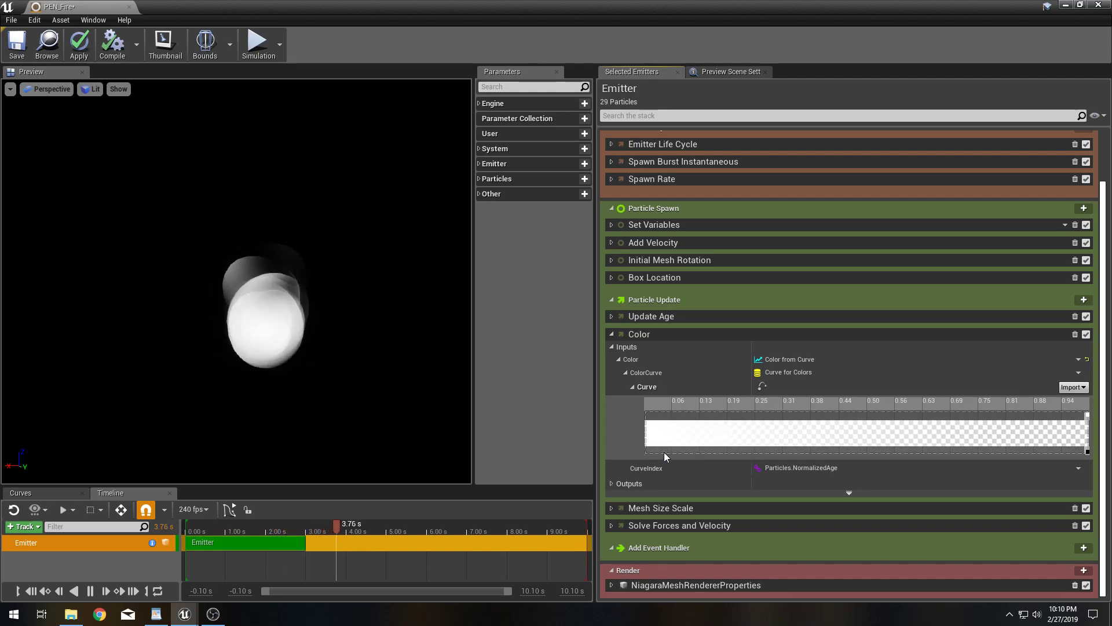
Show the Color module's ColorCurve in the curve editor with all of its keys in view.
click(762, 387)
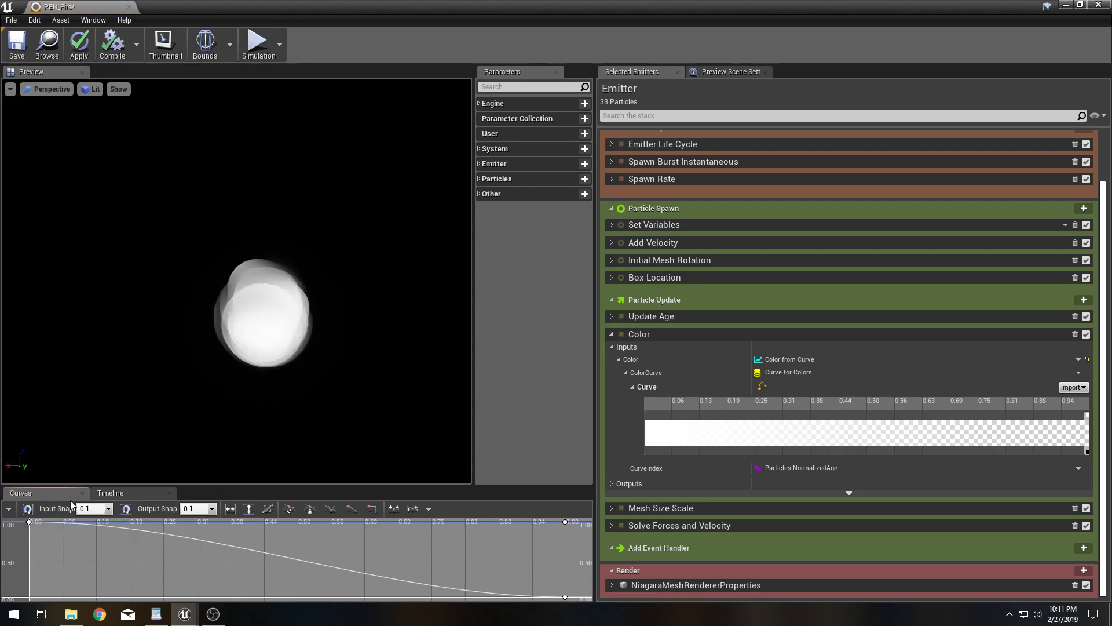
click(125, 494)
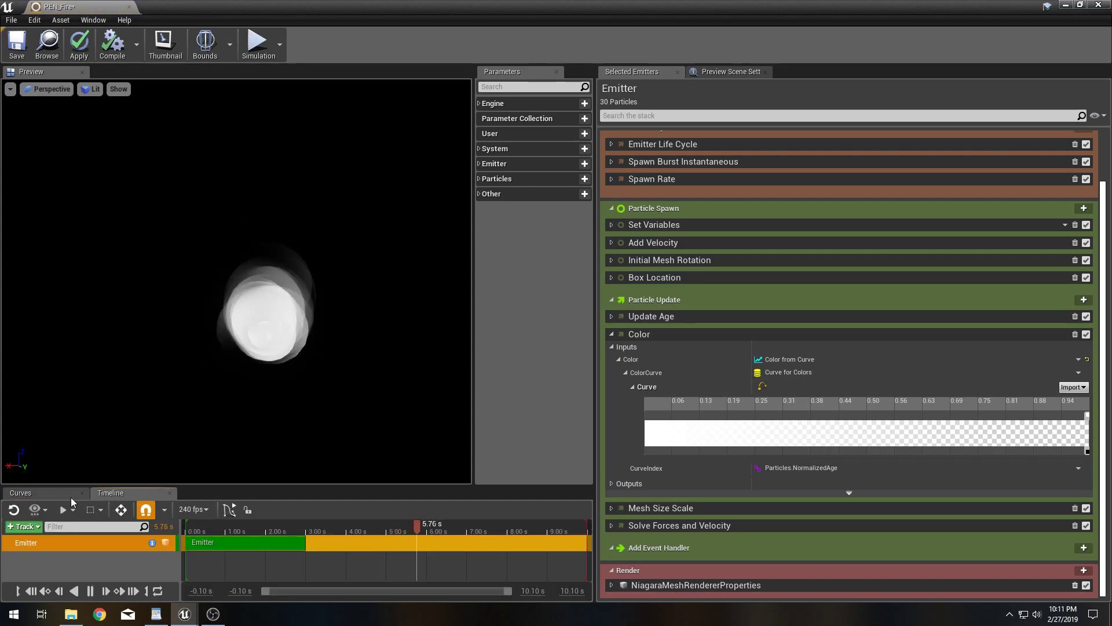
click(51, 495)
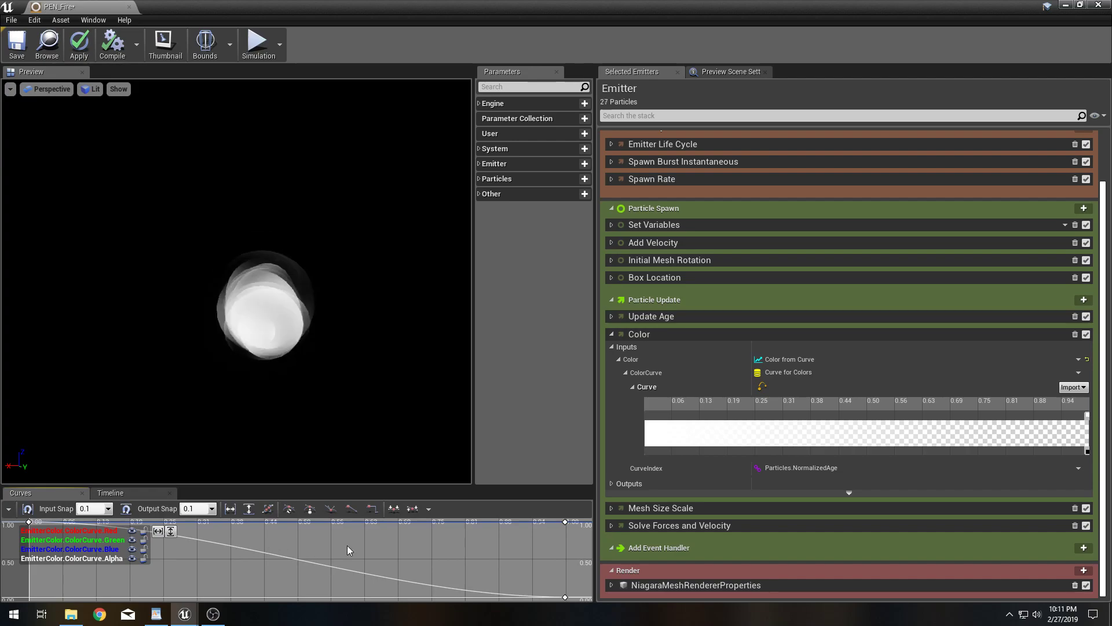
scroll(363, 548, down, 5)
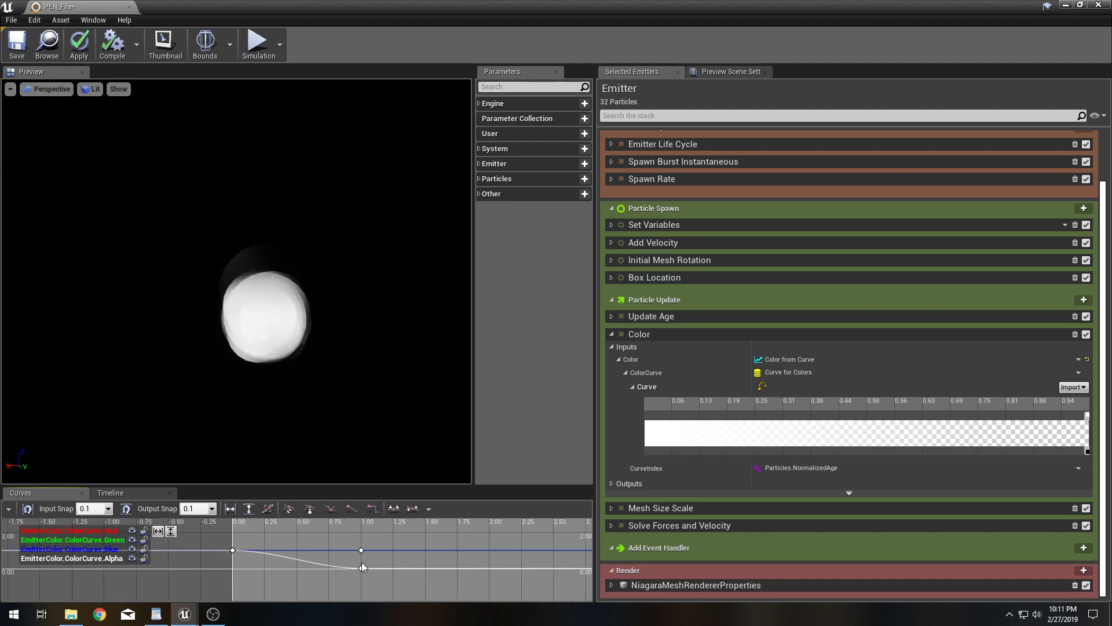
scroll(297, 555, up, 2)
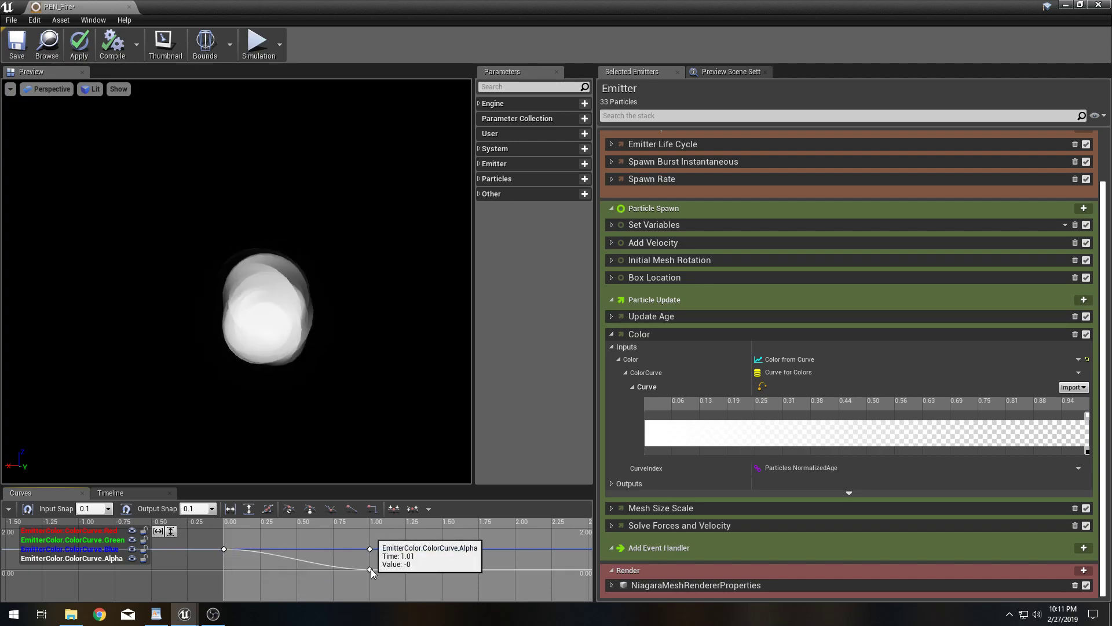
Move the ColorCurve's last Alpha key, then set its time to 1.0 and value to 0.0.
mouse_move(370, 568)
mouse_down()
mouse_move(371, 534)
mouse_move(373, 597)
mouse_move(372, 571)
mouse_up()
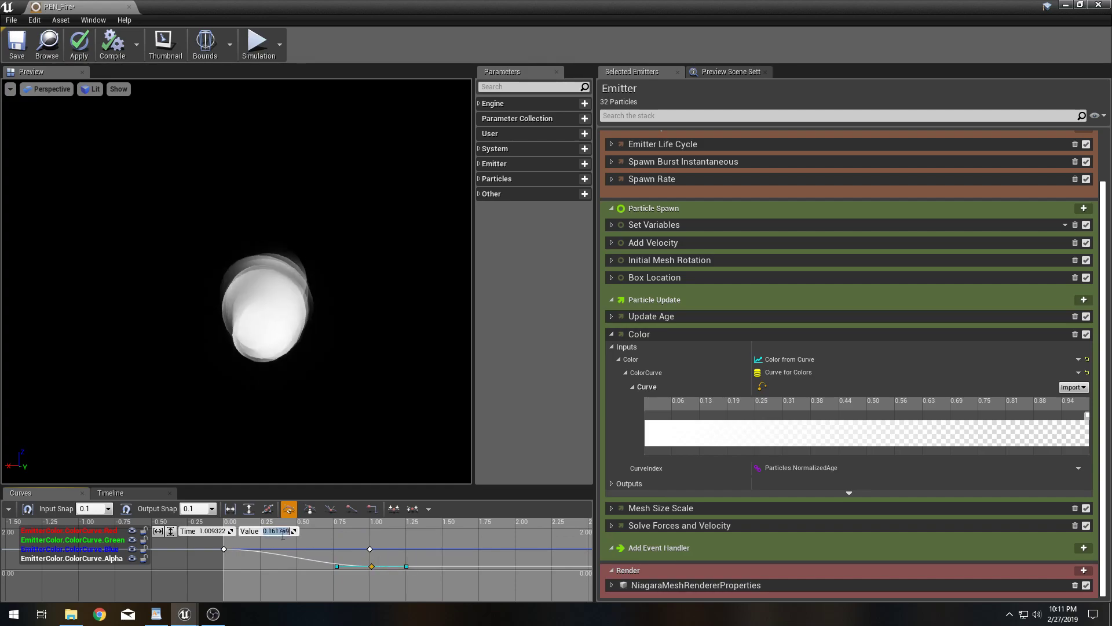
text(0)
key(Return)
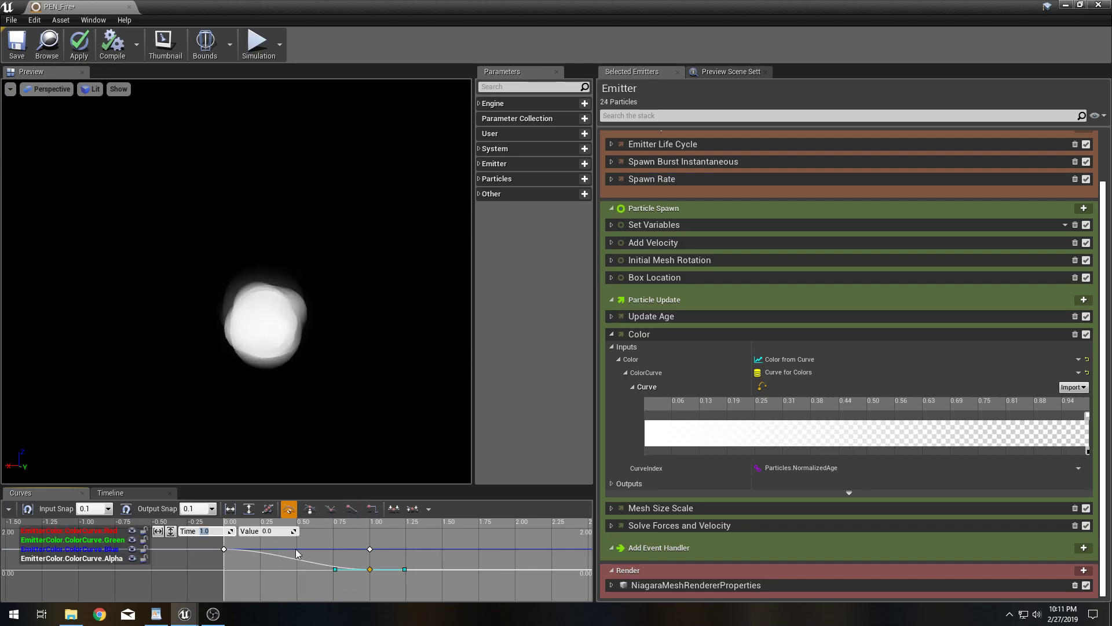
Add a color key at the very start of the Color curve gradient and set its color to R 1.0, G 0.95, B 0.54.
click(652, 417)
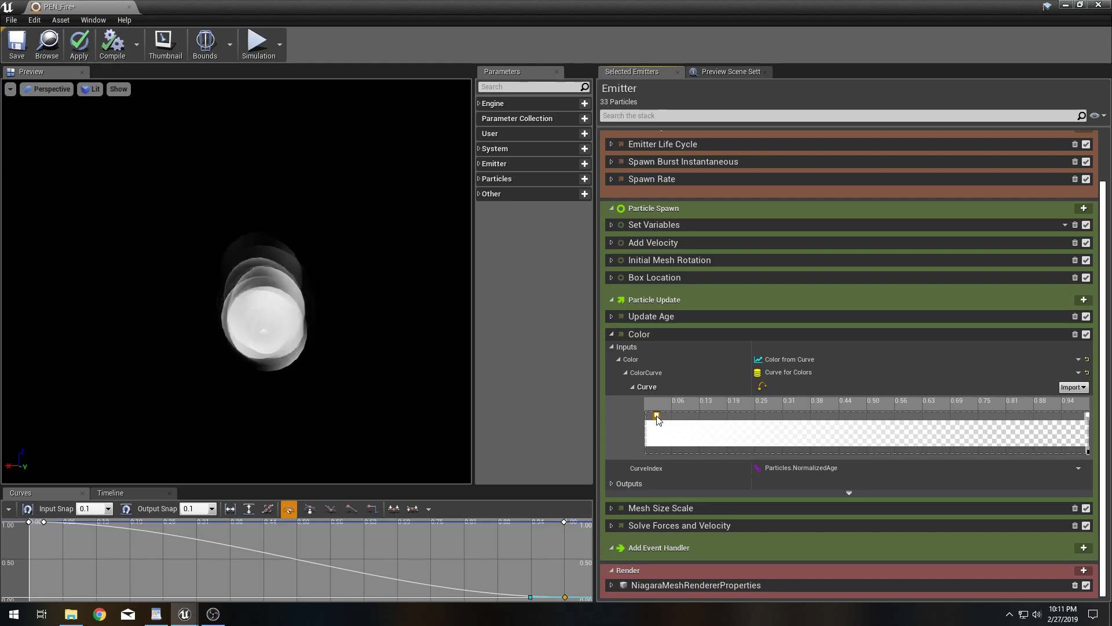
right_click(656, 417)
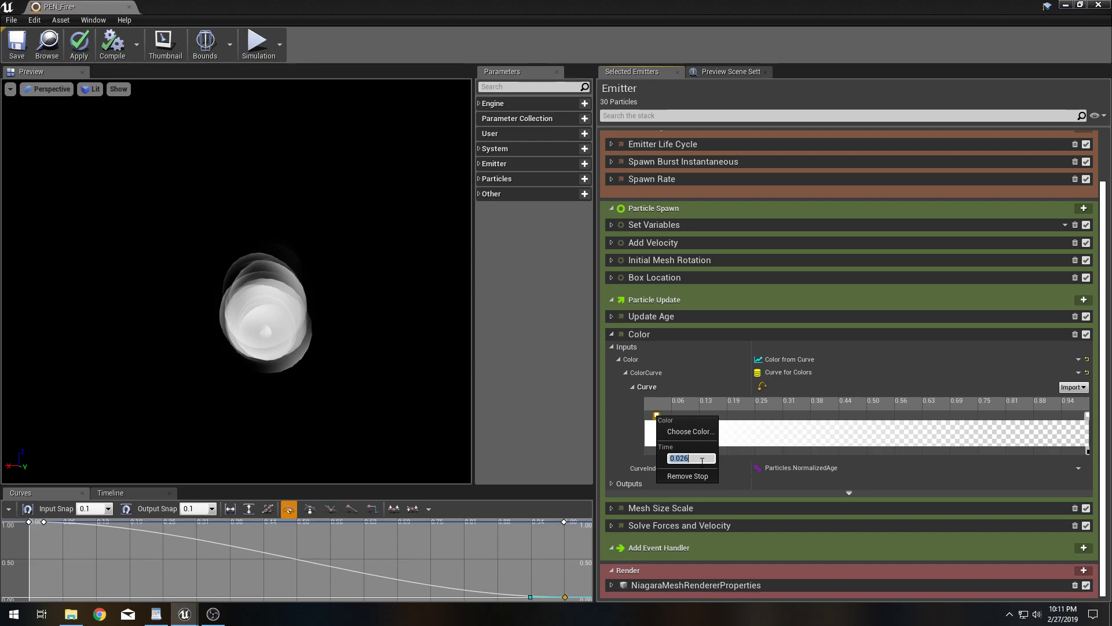
click(686, 433)
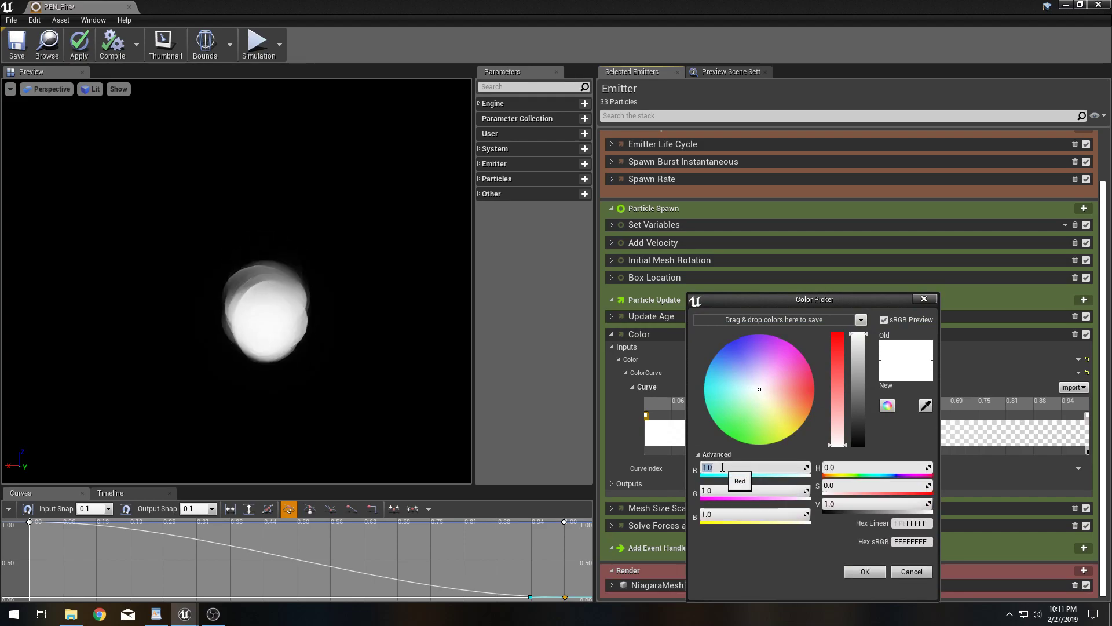
key(Tab)
text(0.95)
key(Tab)
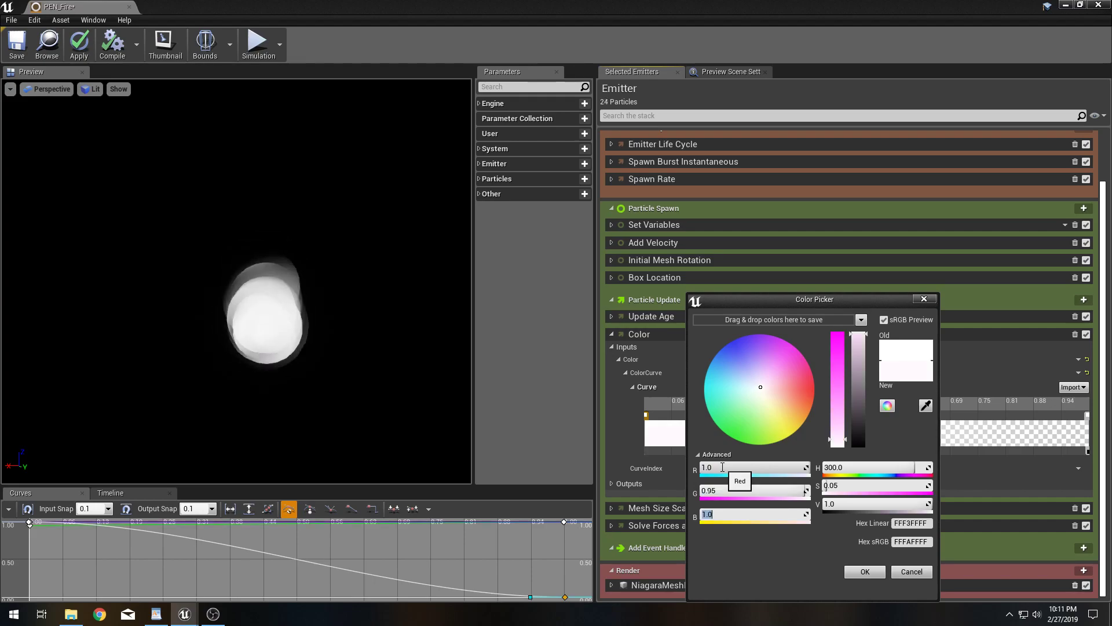
key(BackSpace)
text(0.54)
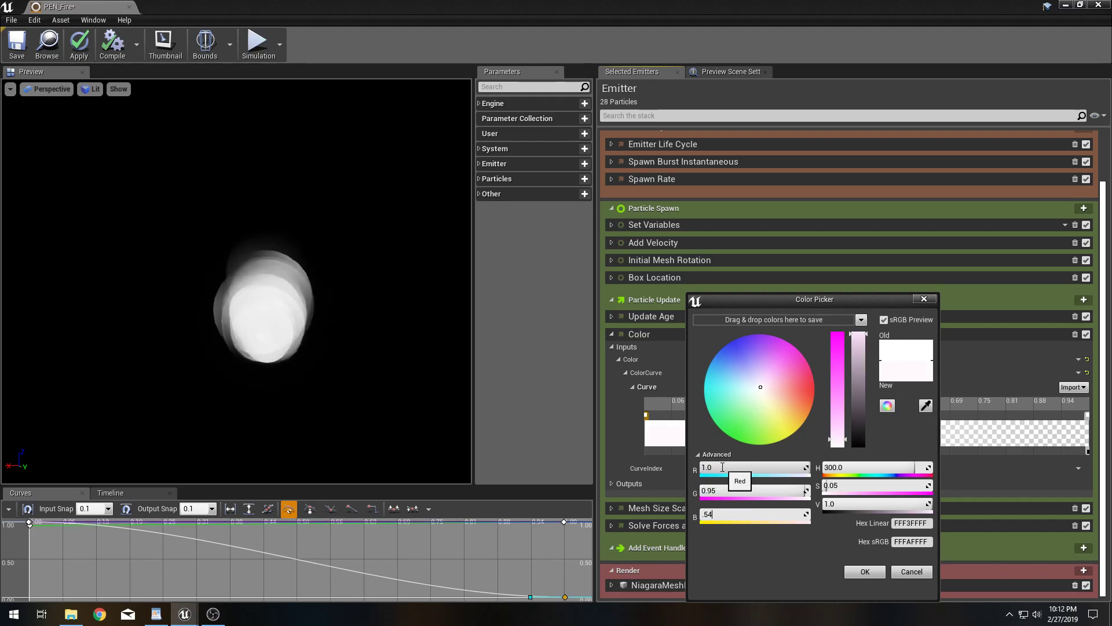
key(Return)
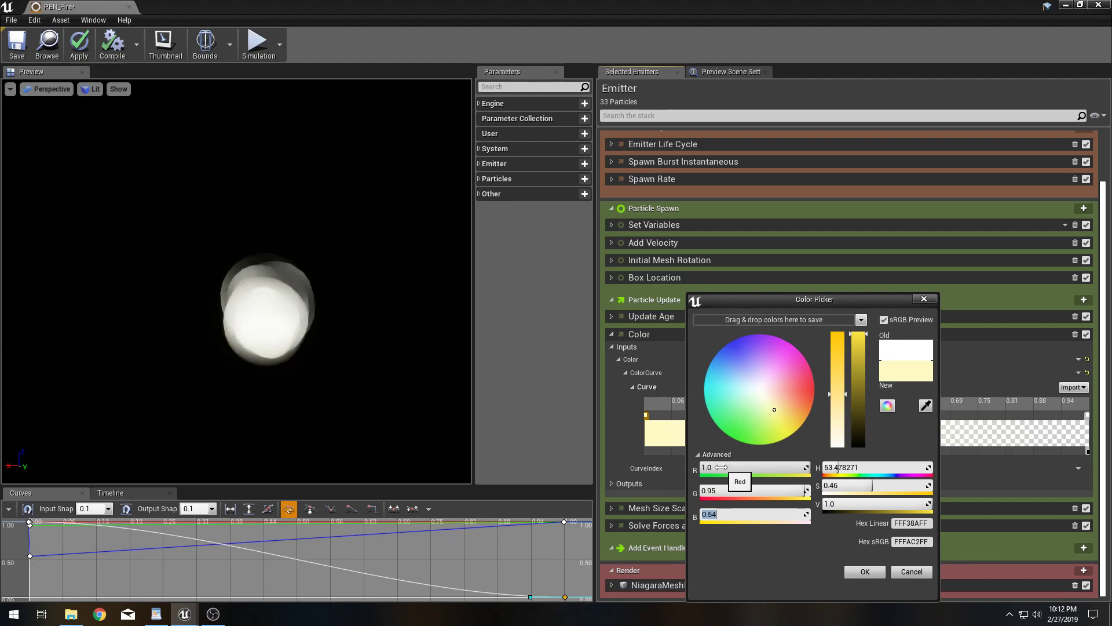
click(725, 490)
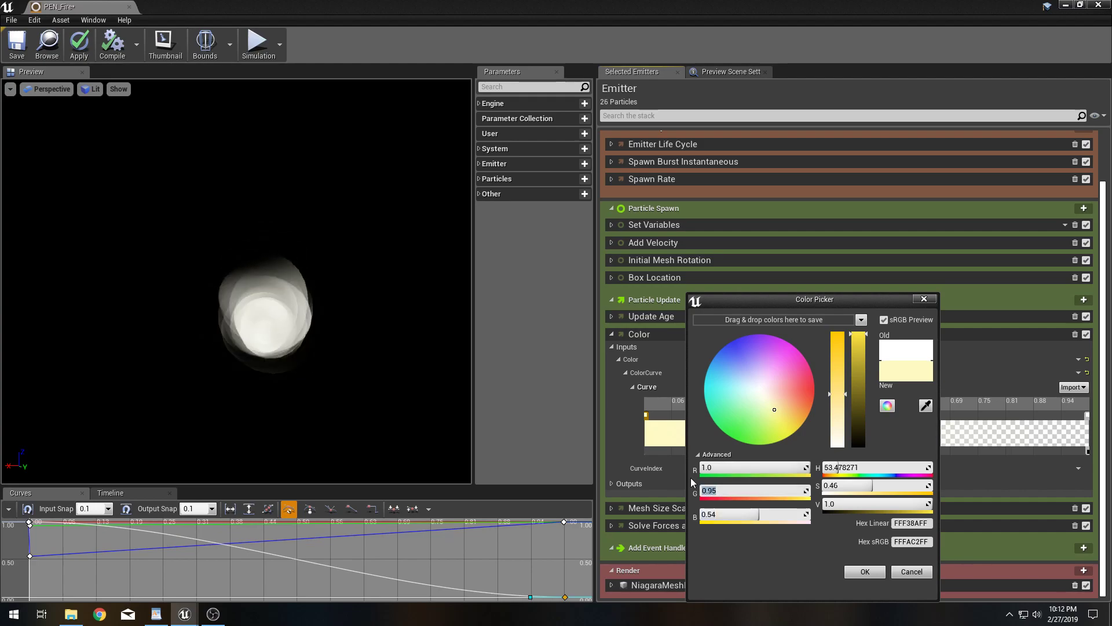
click(727, 515)
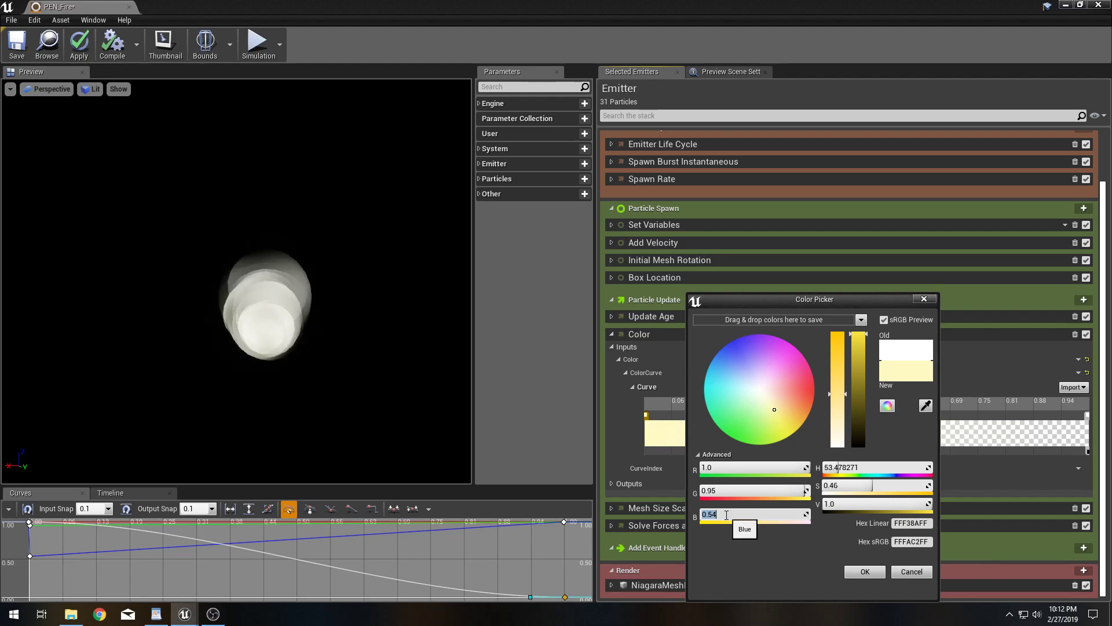
click(866, 572)
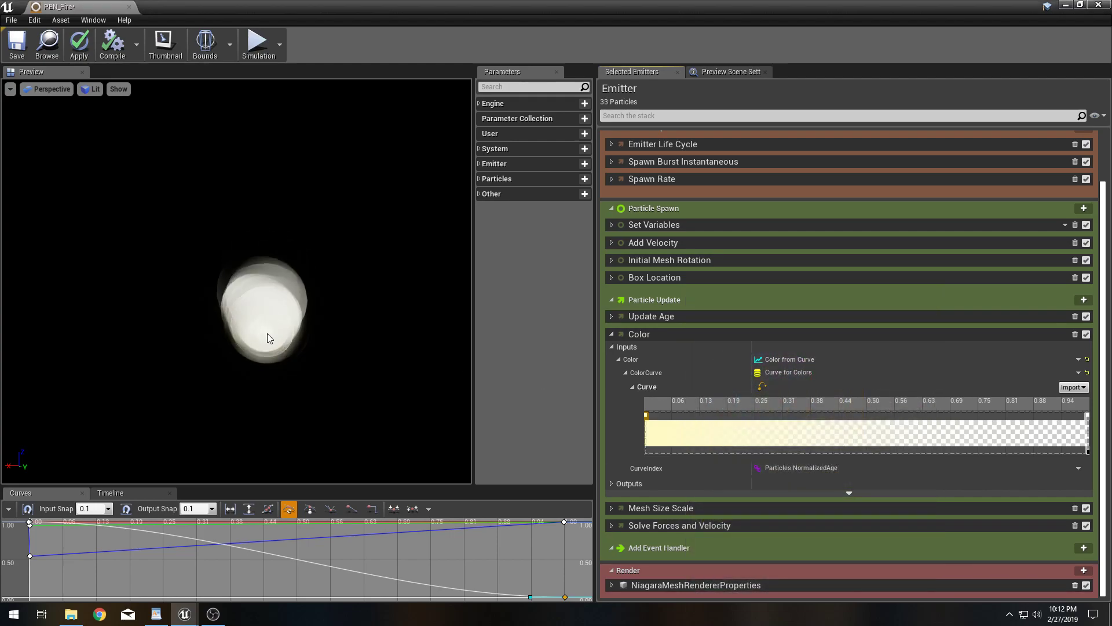
Add a second color key to the gradient and set its time to 0.15.
right_click(683, 415)
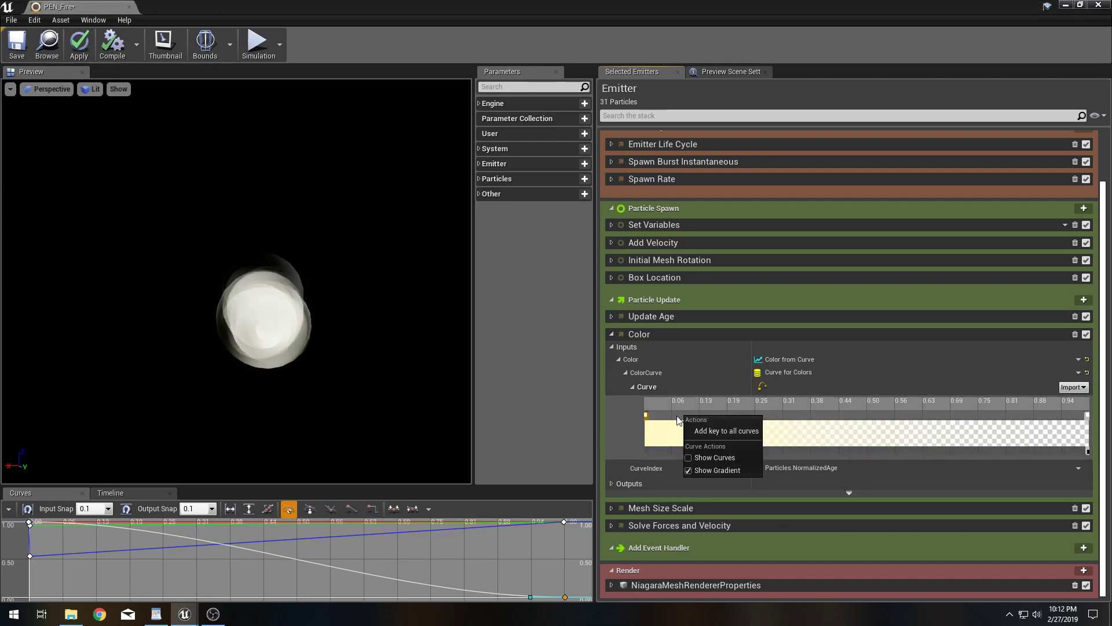
click(726, 431)
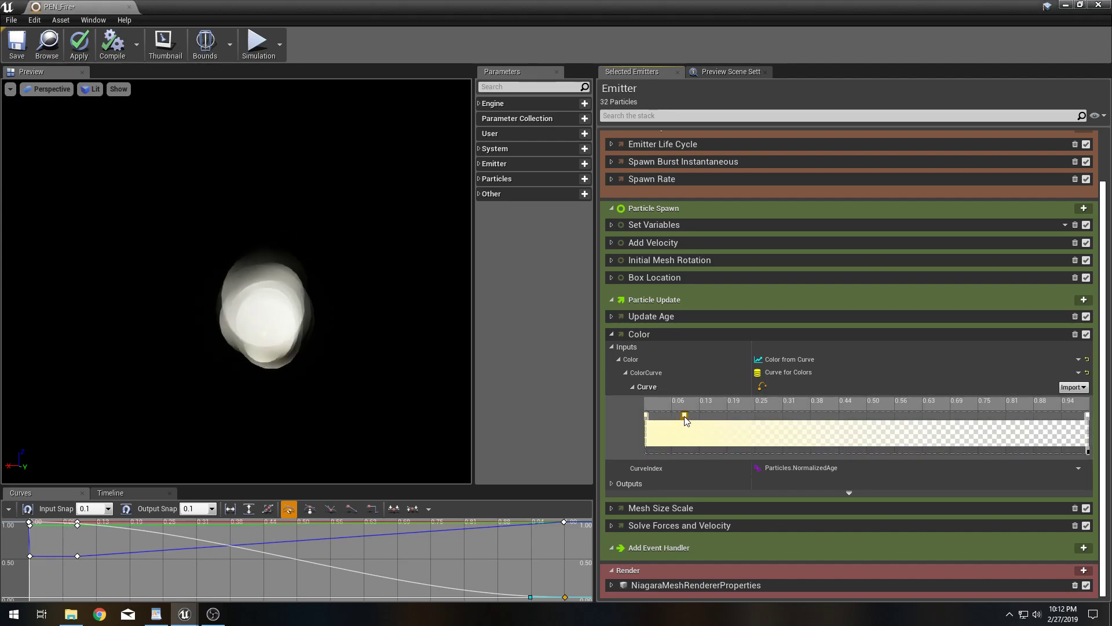
right_click(684, 416)
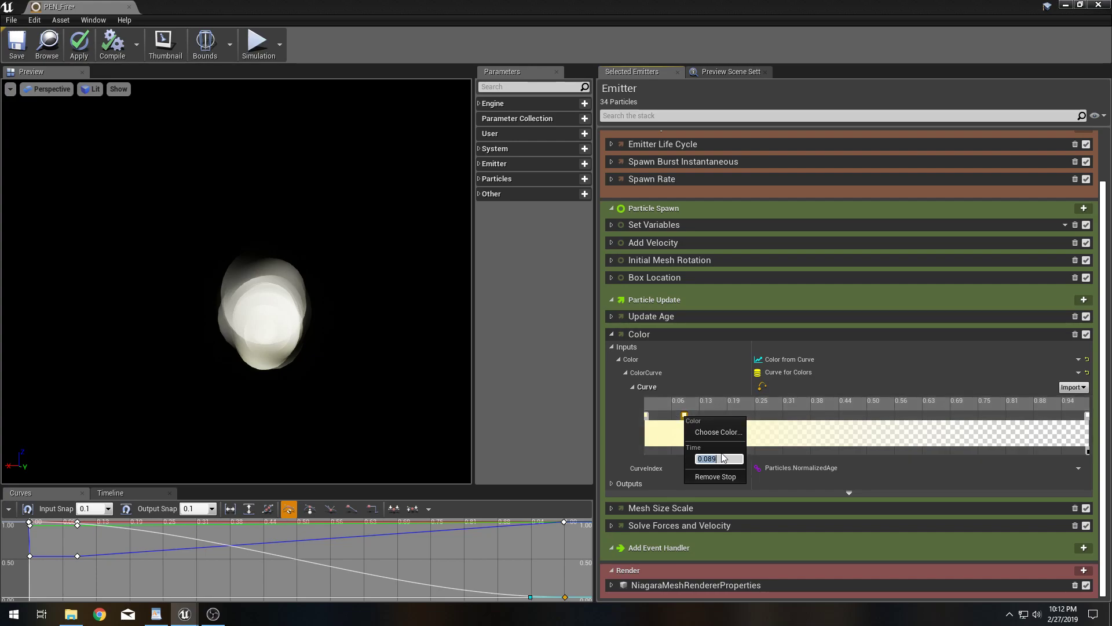
text(.15)
key(Return)
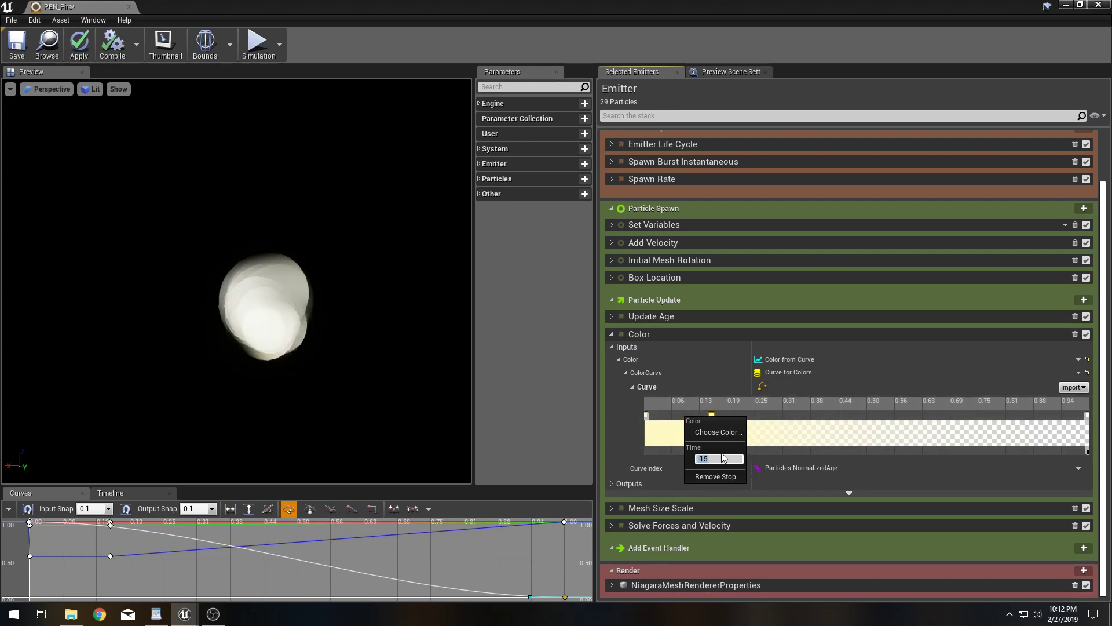
Set the color of the key at time 0.15 to R 1.0, G 0.67, B 0.
click(713, 433)
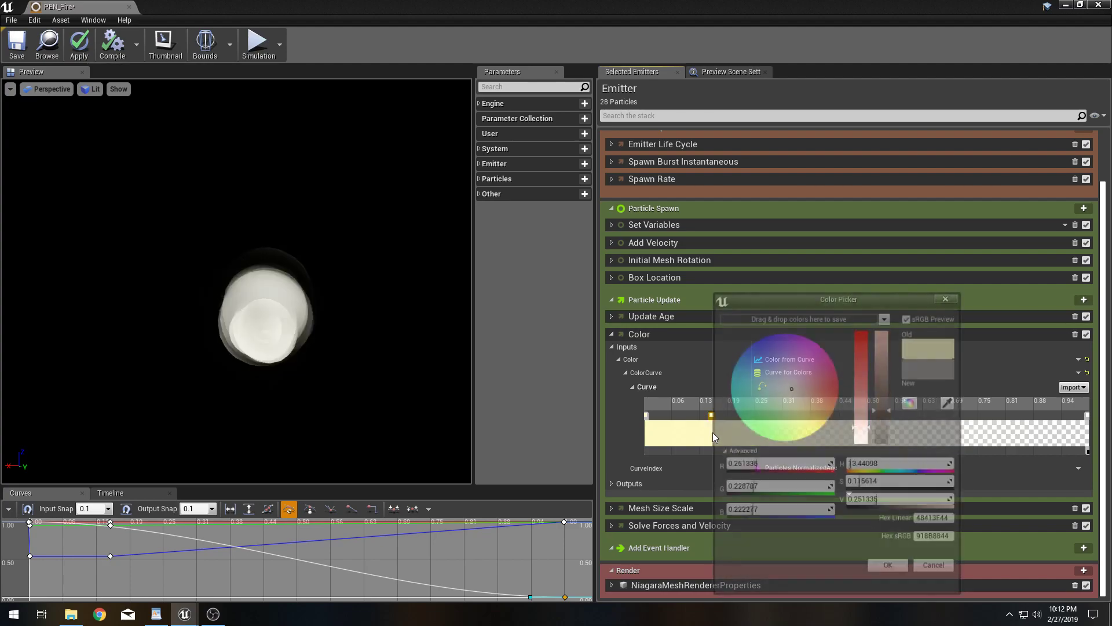
click(763, 467)
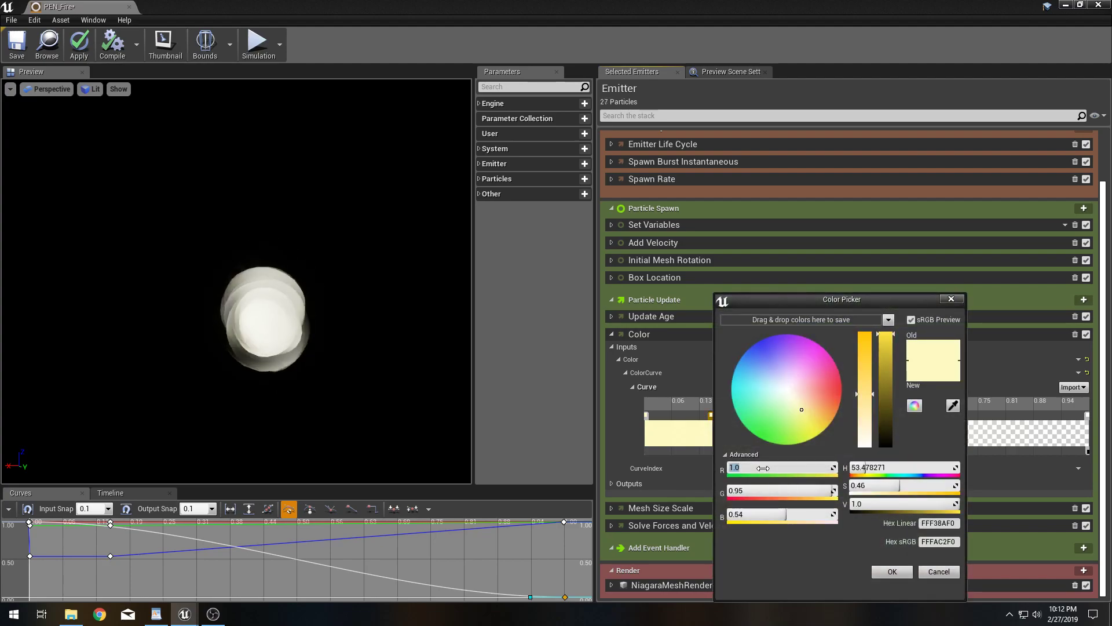
key(Tab)
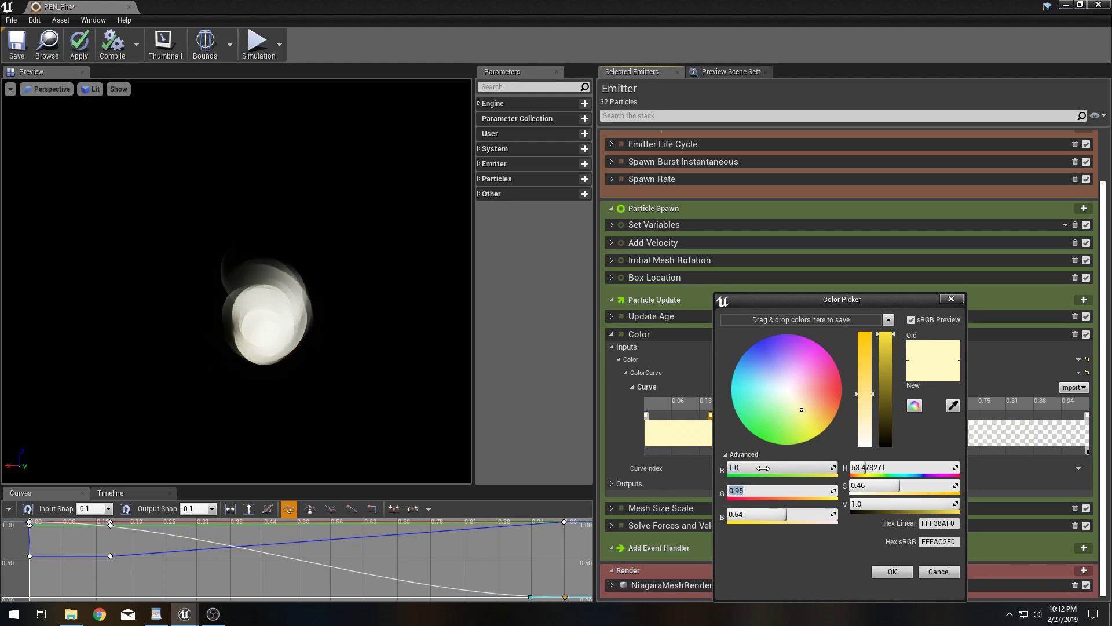
text(.67)
key(Tab)
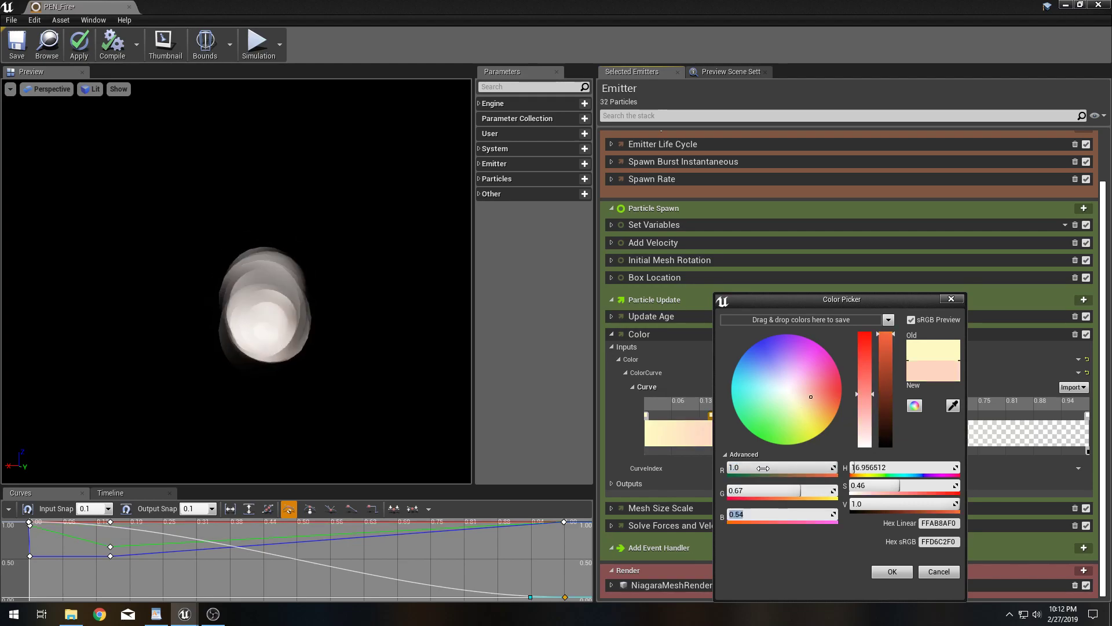
text(0)
key(Return)
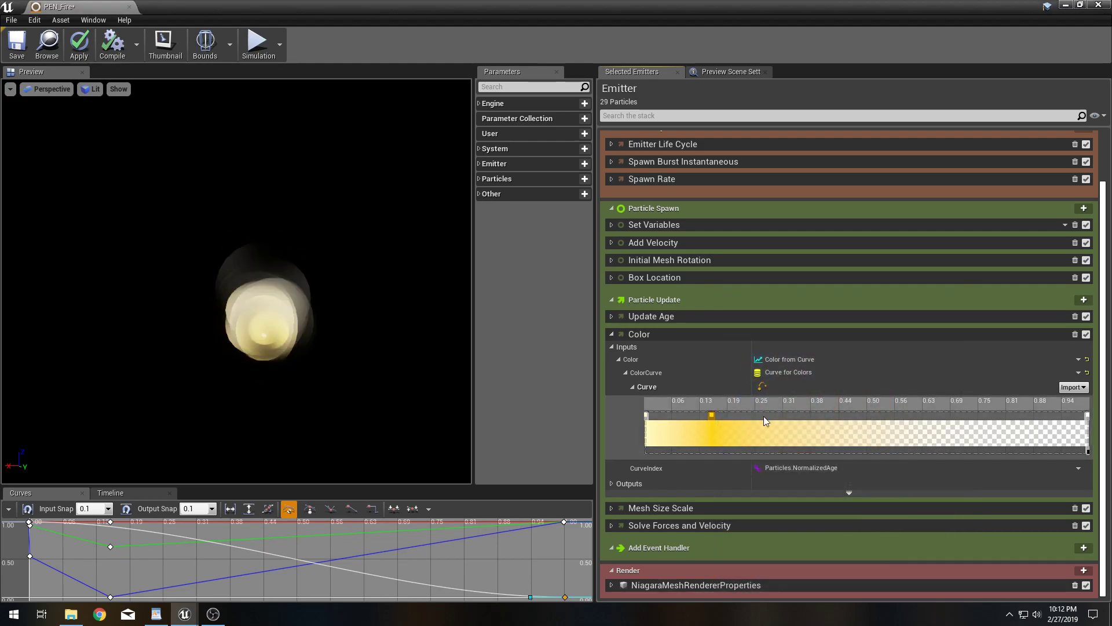
Add a third color key at time 0.40 and set its color to R 1.0, G 0.025, B 0.
double_click(774, 415)
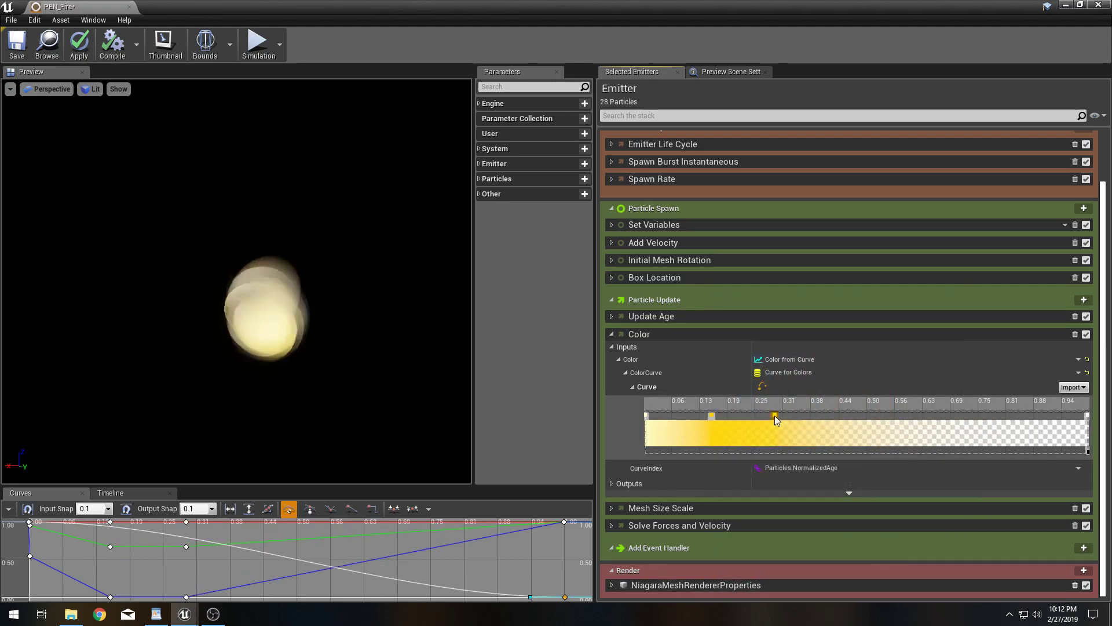
right_click(774, 416)
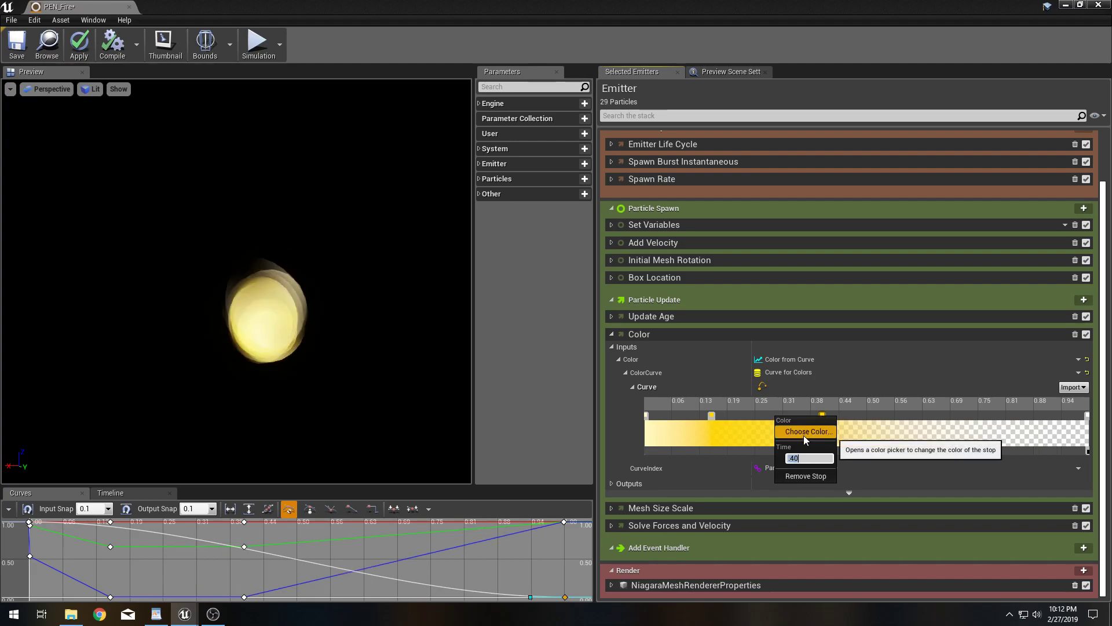
click(807, 432)
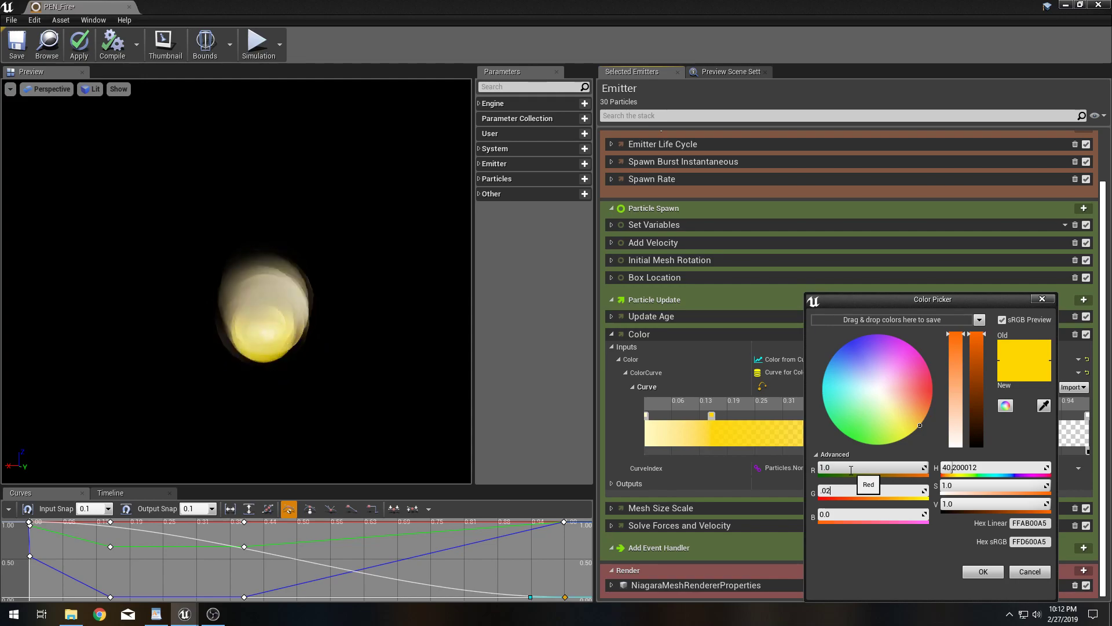
text(.025)
key(Tab)
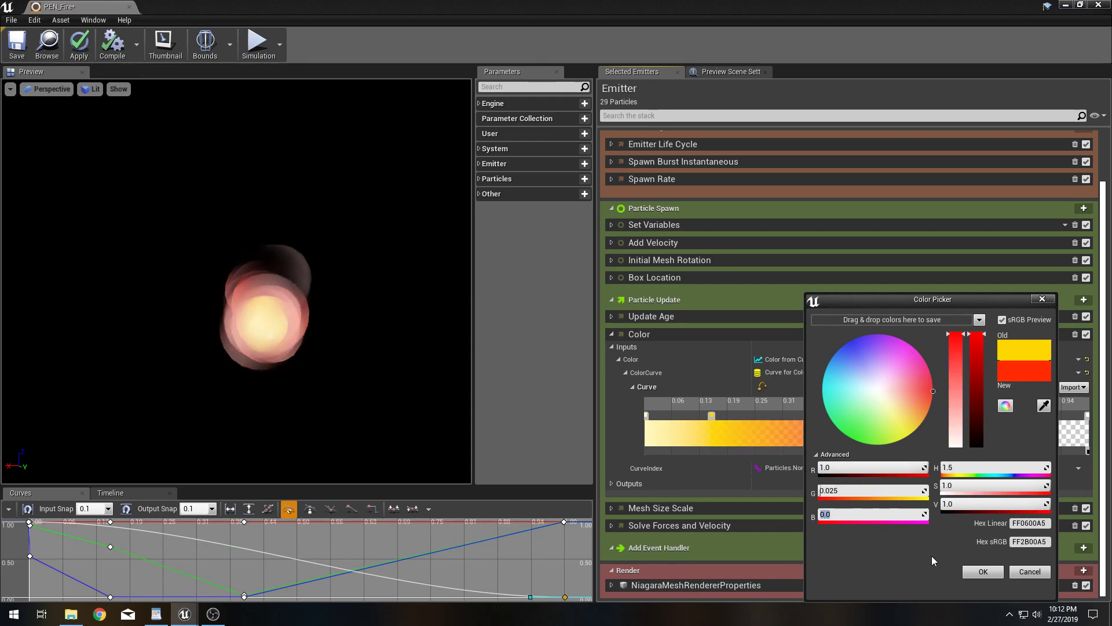
click(983, 572)
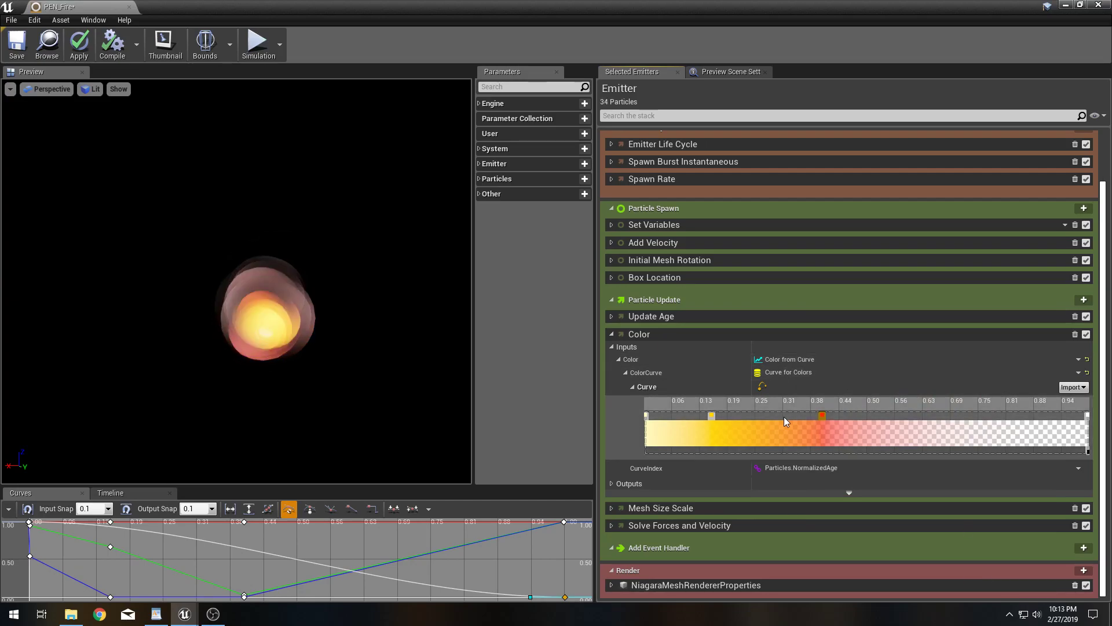
Delete the white color key at the end of the gradient and collapse the Color module.
click(1087, 415)
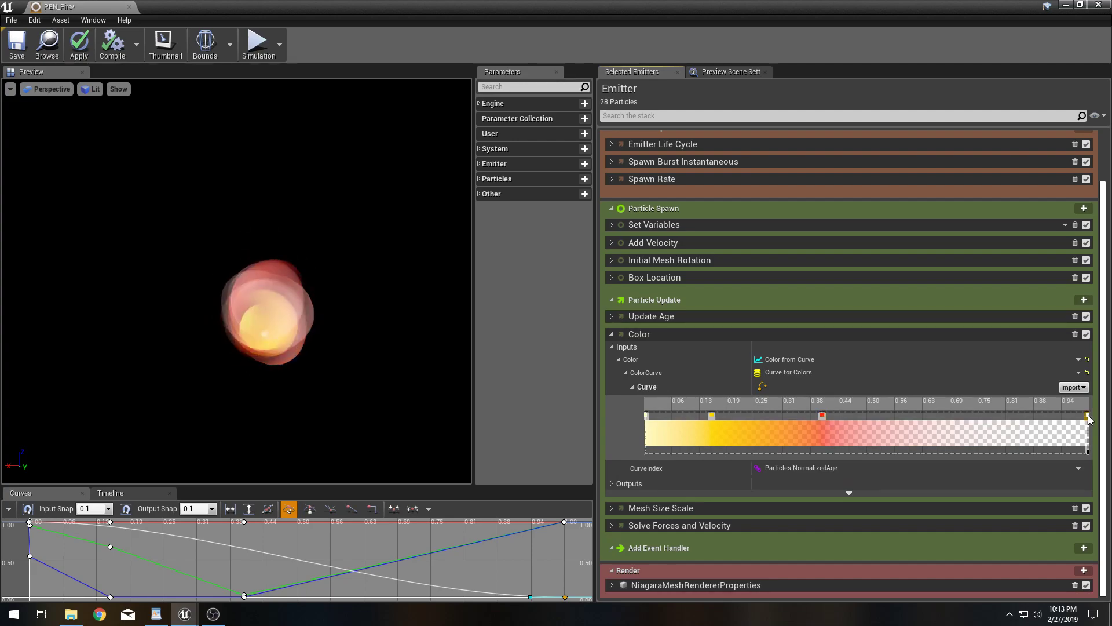
key(Delete)
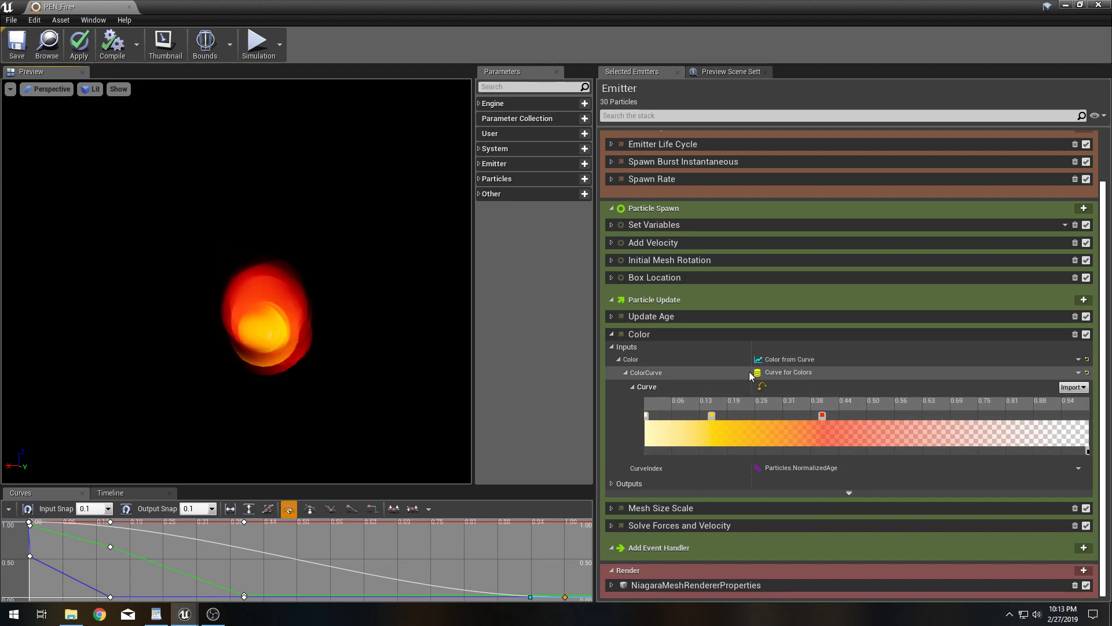
click(611, 334)
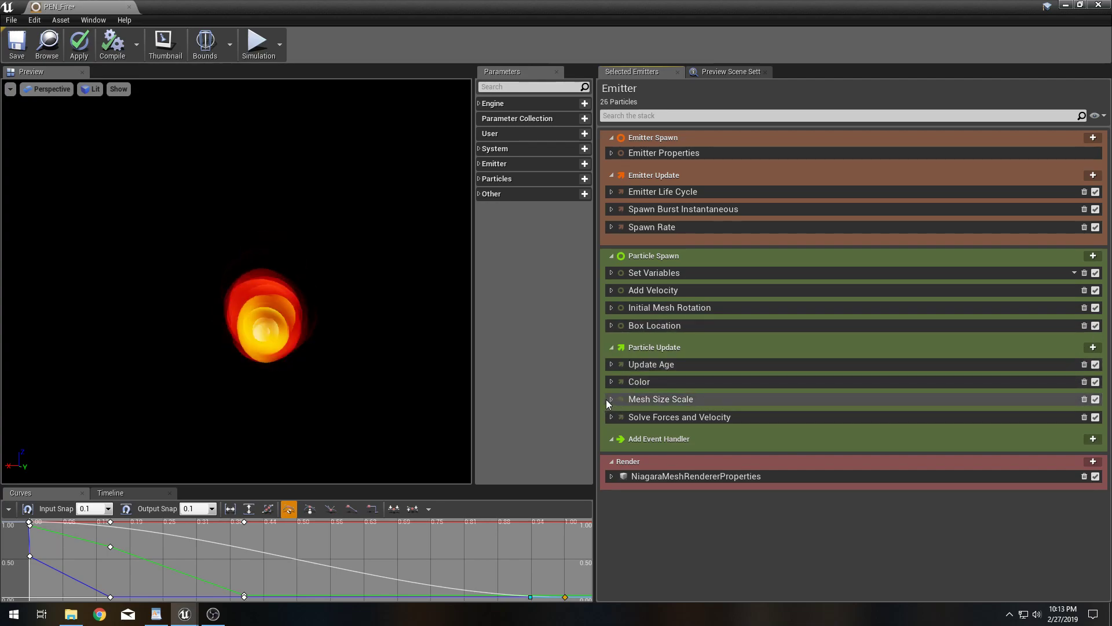
Add a Mesh Rotation Rate module to the emitter's Particle Update group.
click(1094, 347)
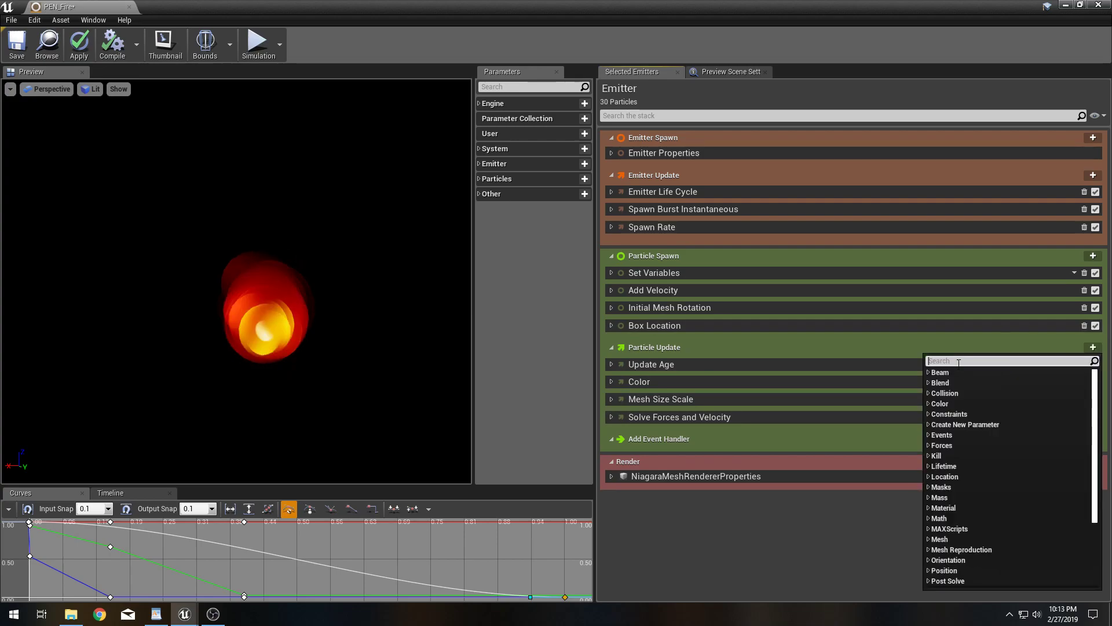
text(rotatio)
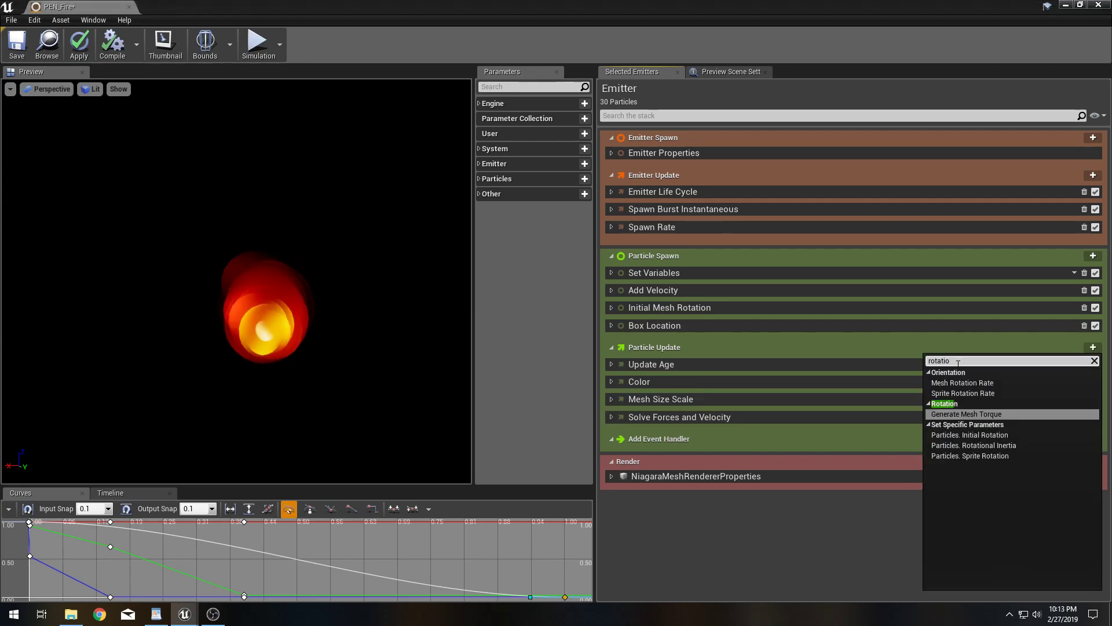
click(982, 385)
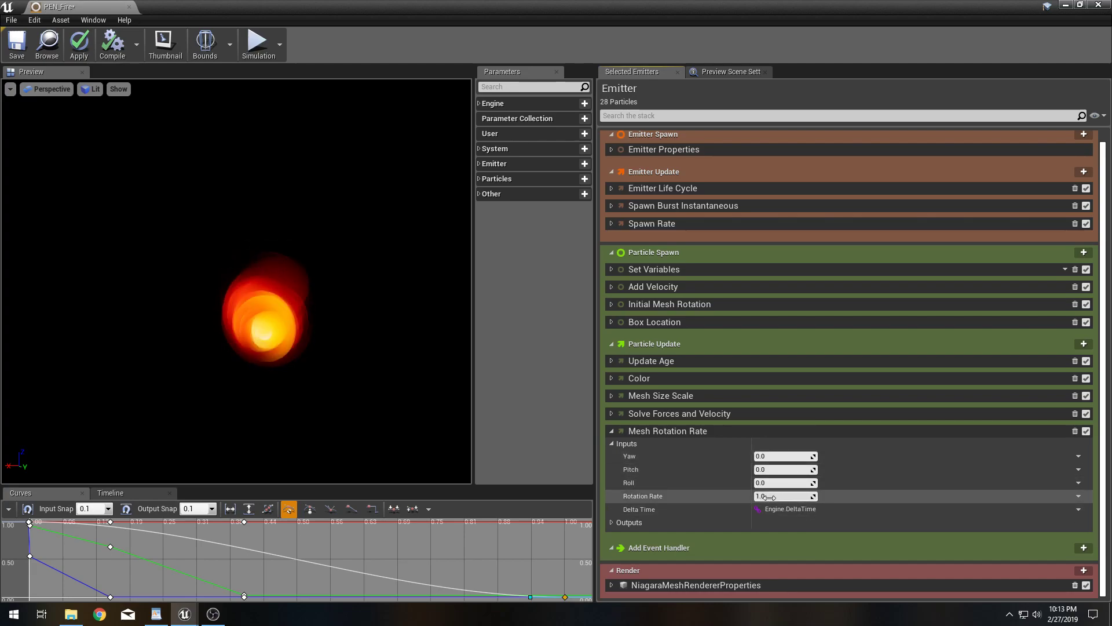
Make the Yaw, Pitch and Roll inputs of Mesh Rotation Rate use Uniform Ranged Float.
click(1079, 455)
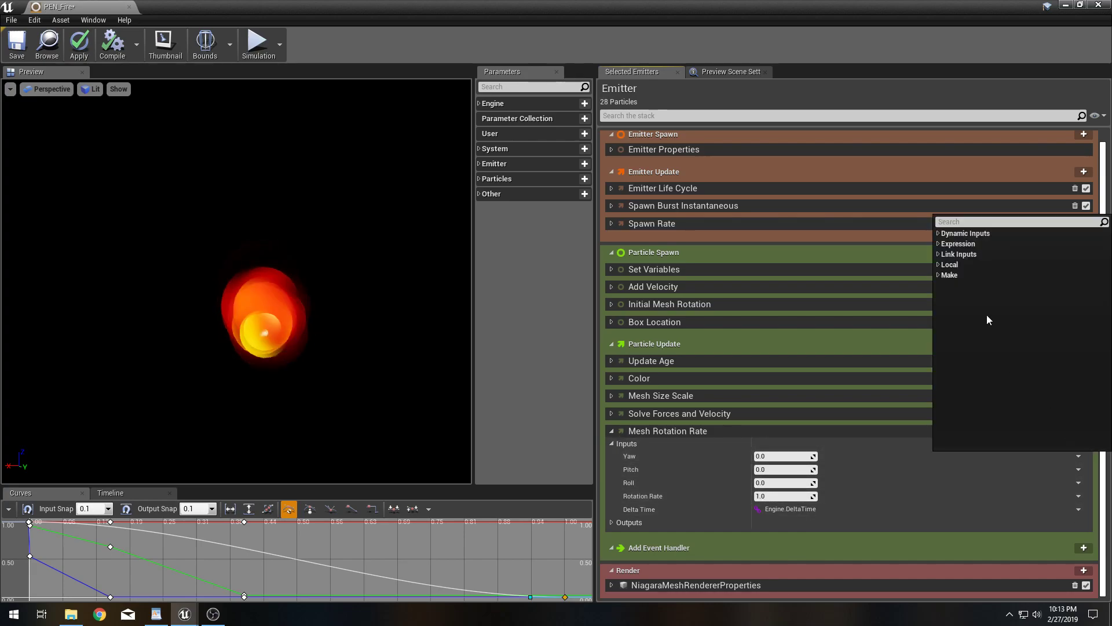
text(rang)
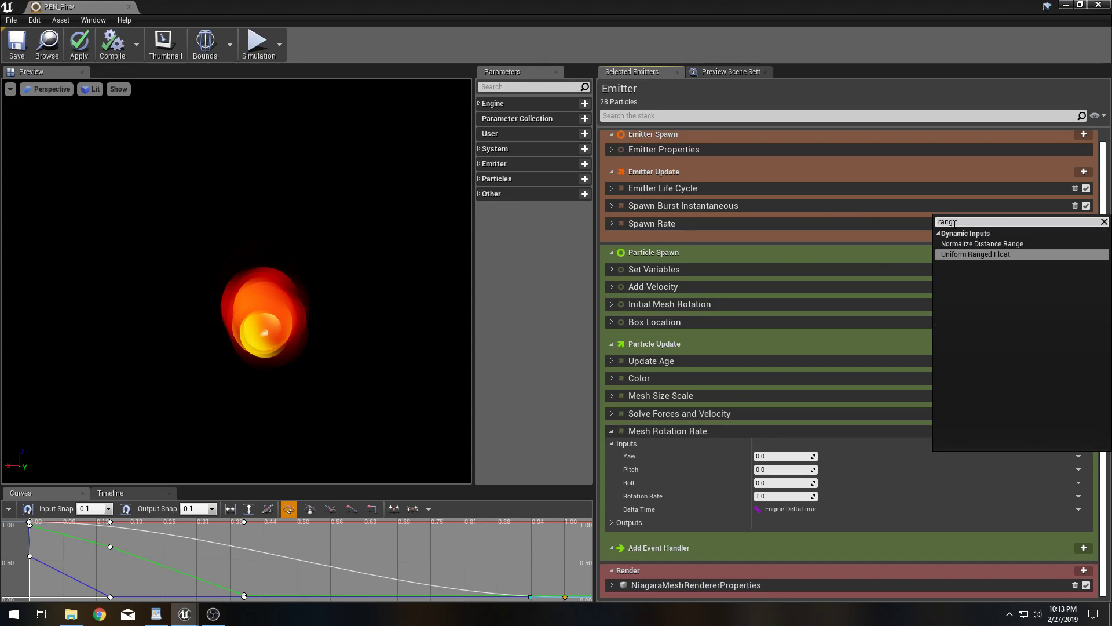
click(961, 254)
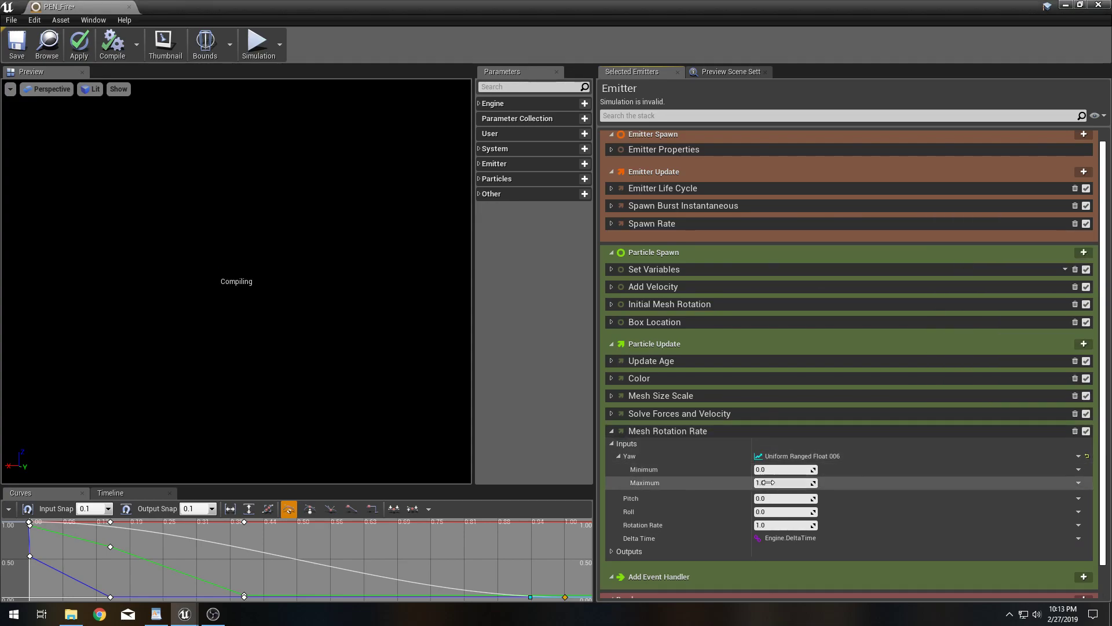
click(1079, 498)
text(rang)
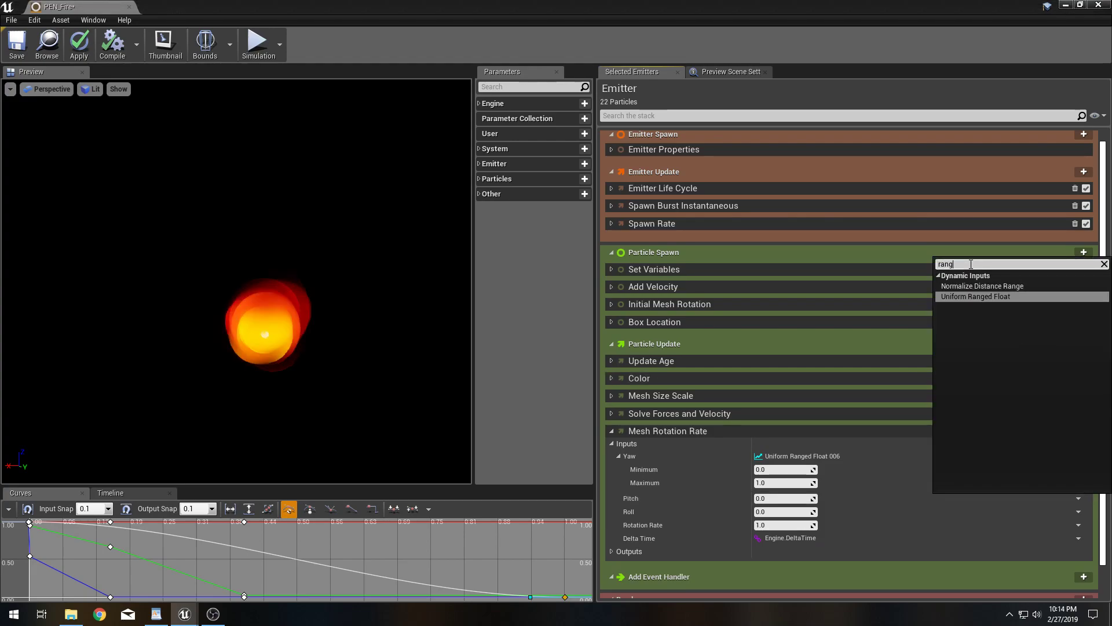
click(978, 296)
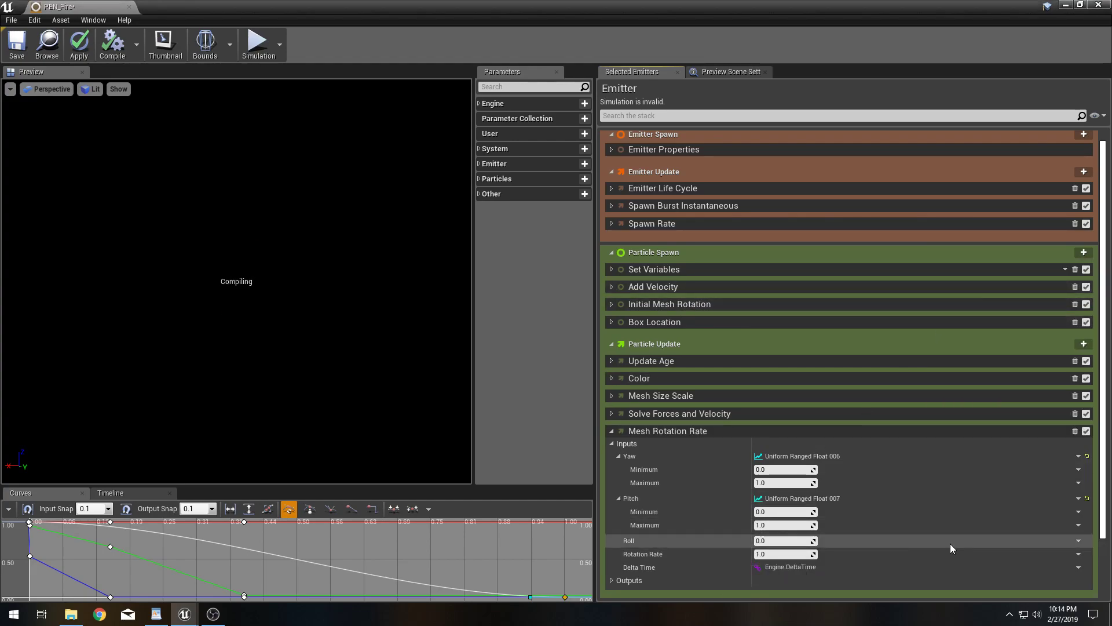
click(1078, 541)
text(rang)
click(943, 339)
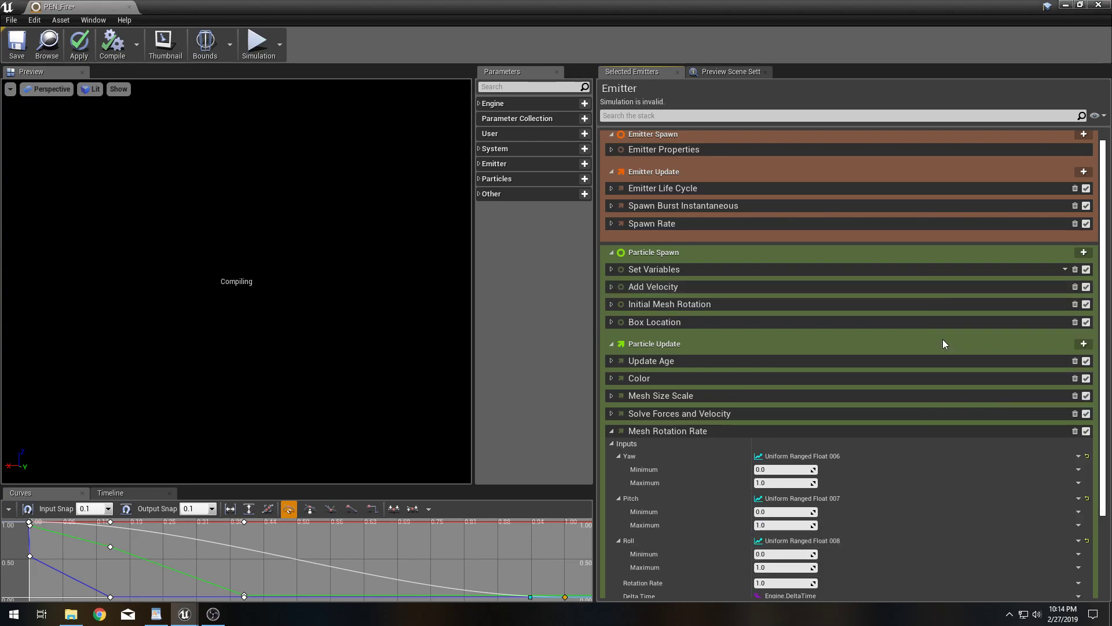
Set the maximum of the Yaw, Pitch and Roll ranges in Mesh Rotation Rate to 180.
scroll(878, 443, down, 1)
click(777, 431)
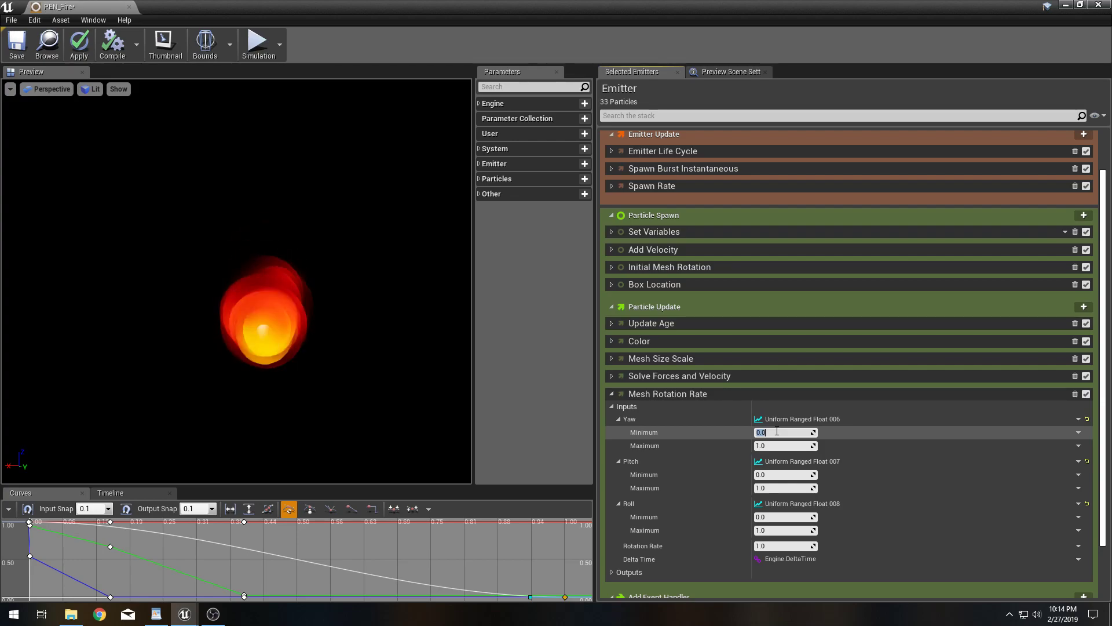
text(180)
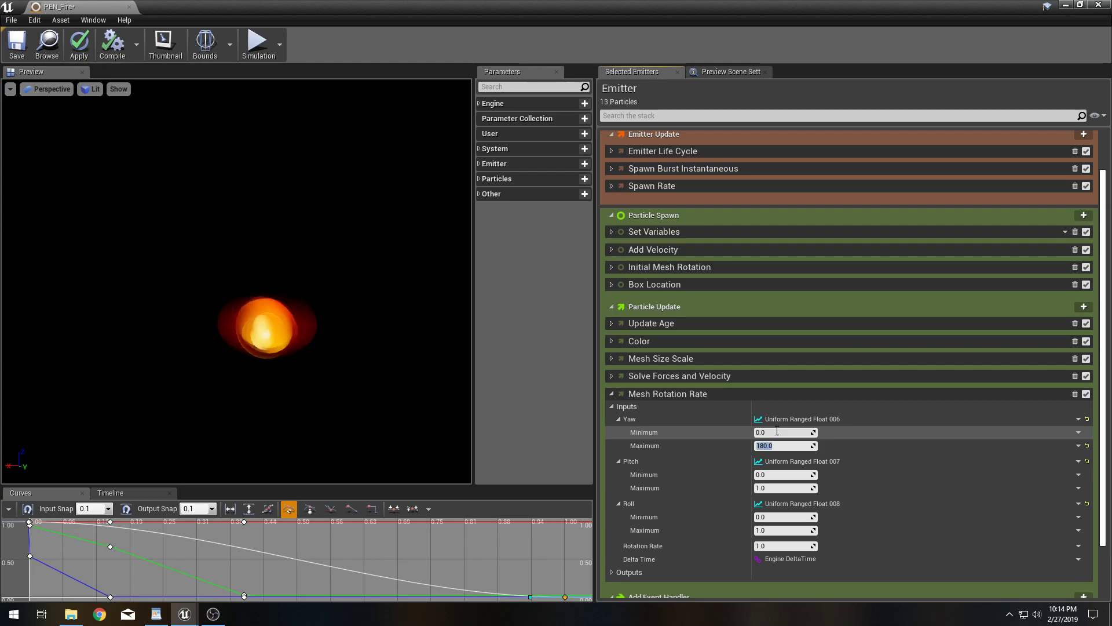
click(775, 487)
text(180)
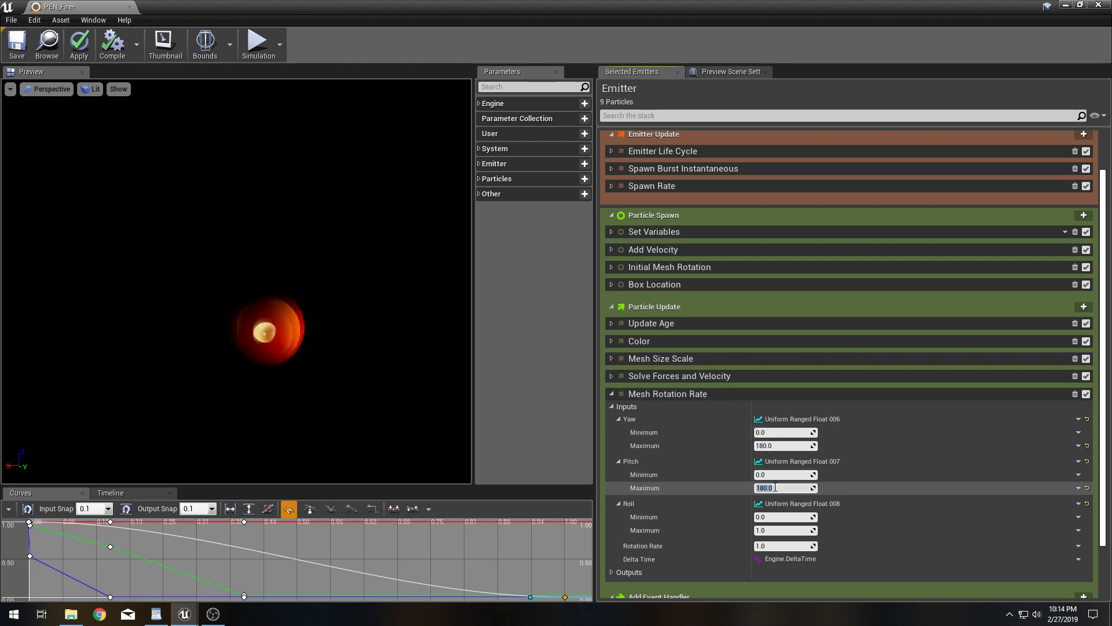
click(777, 531)
text(180)
key(Return)
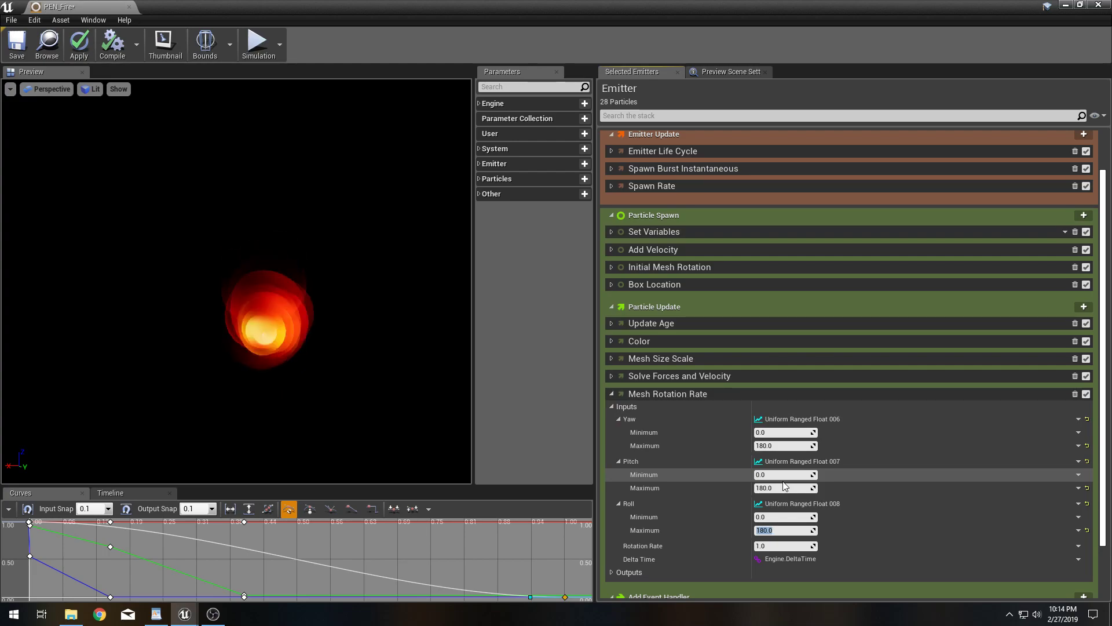
Set the rotation rate to 0.75 and check the ranges in the Initial Mesh Rotation module.
click(779, 546)
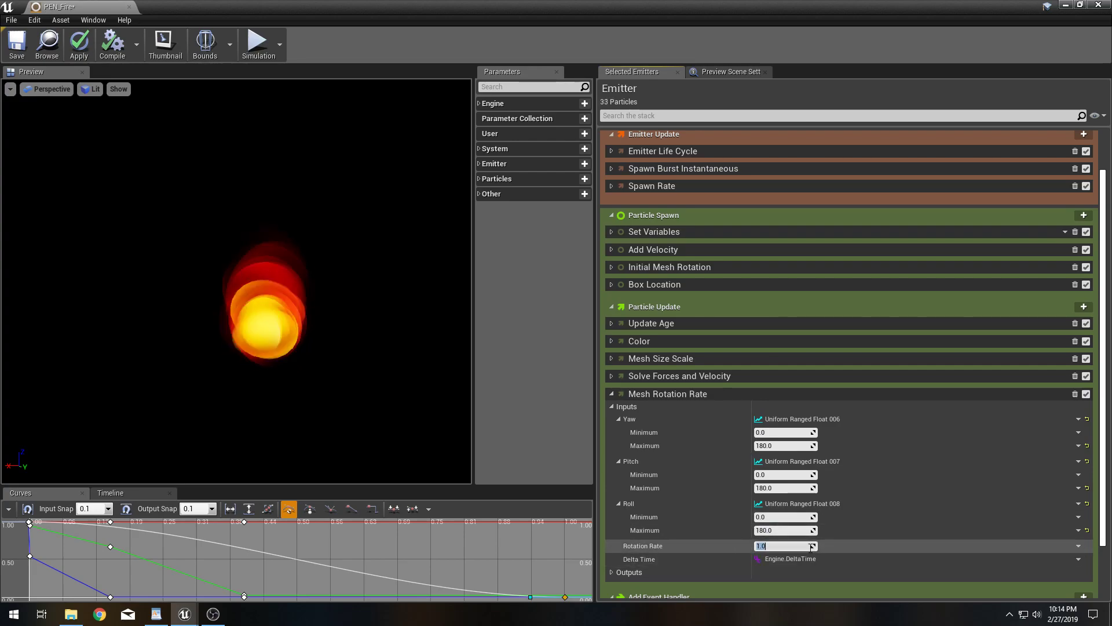
text(0.75)
key(Return)
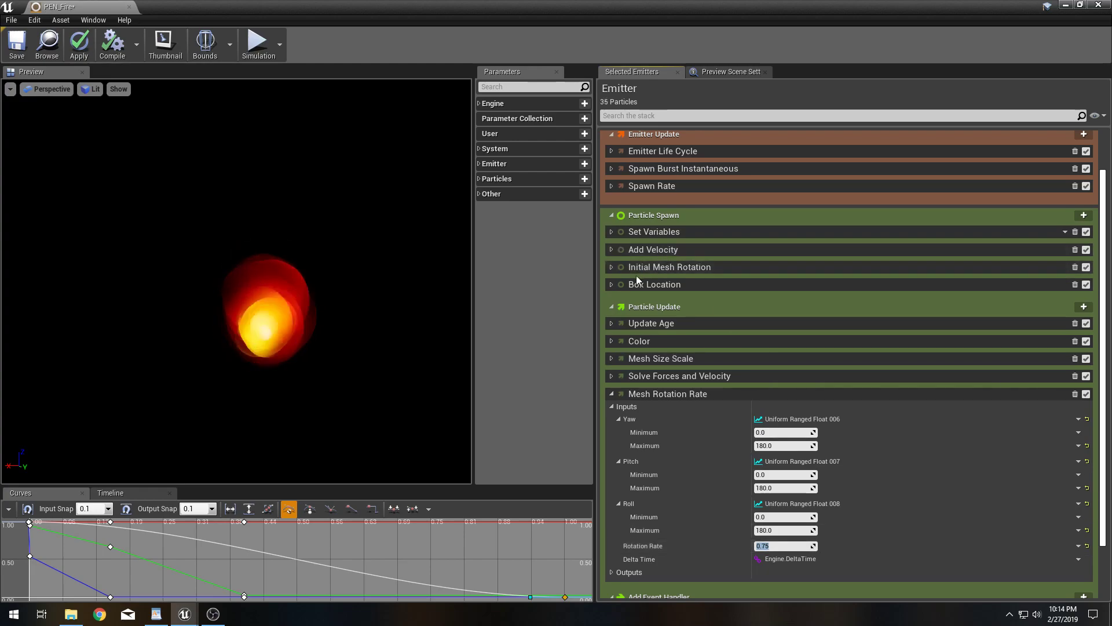
click(611, 267)
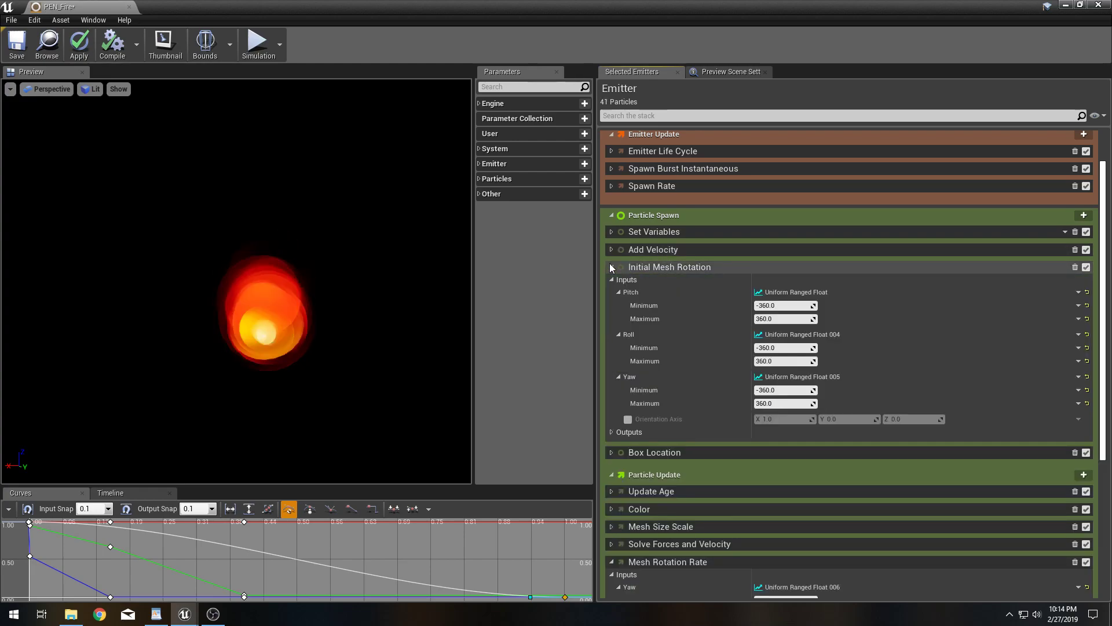
click(611, 267)
Try the two other sphere static meshes as the renderer's particle mesh, and return to the Sphere from /Engine/EngineMeshes.
scroll(759, 362, down, 2)
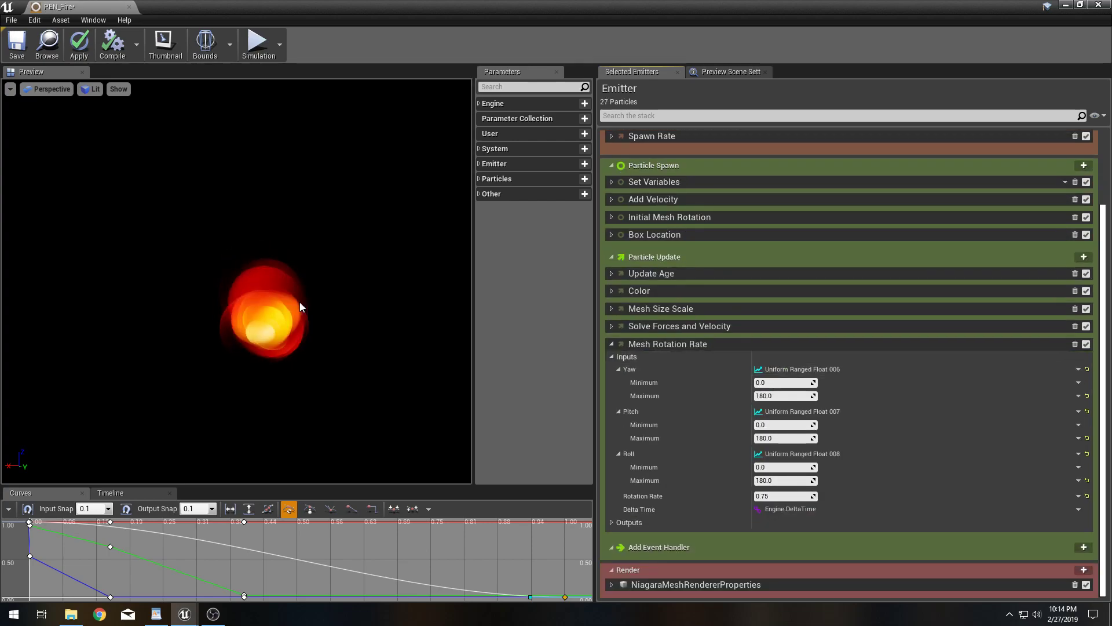
click(612, 584)
scroll(792, 493, down, 3)
click(860, 454)
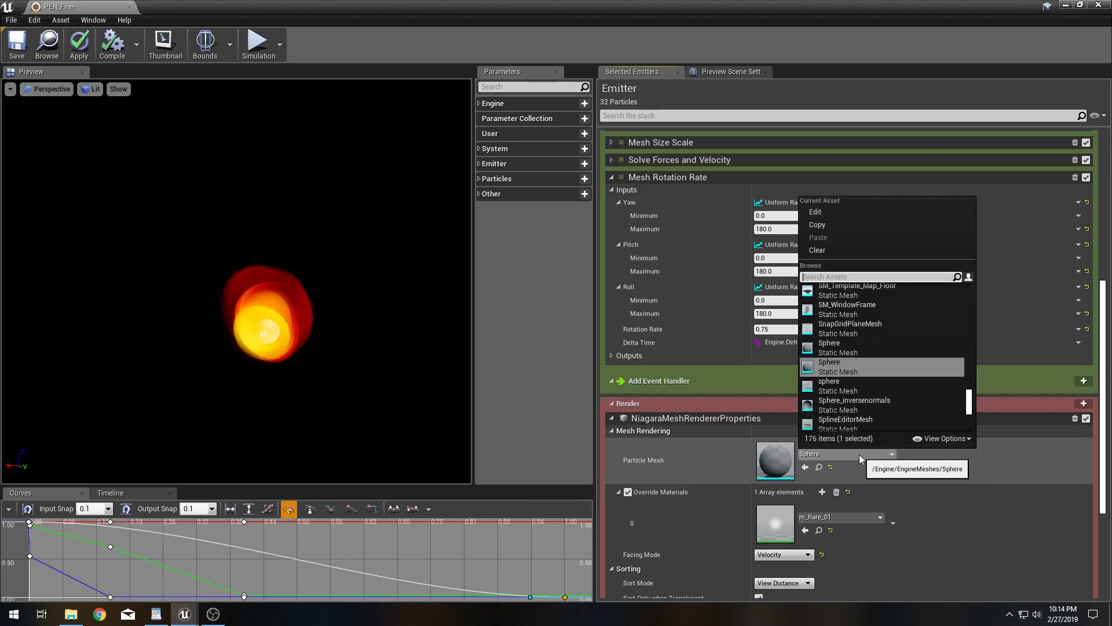
click(829, 347)
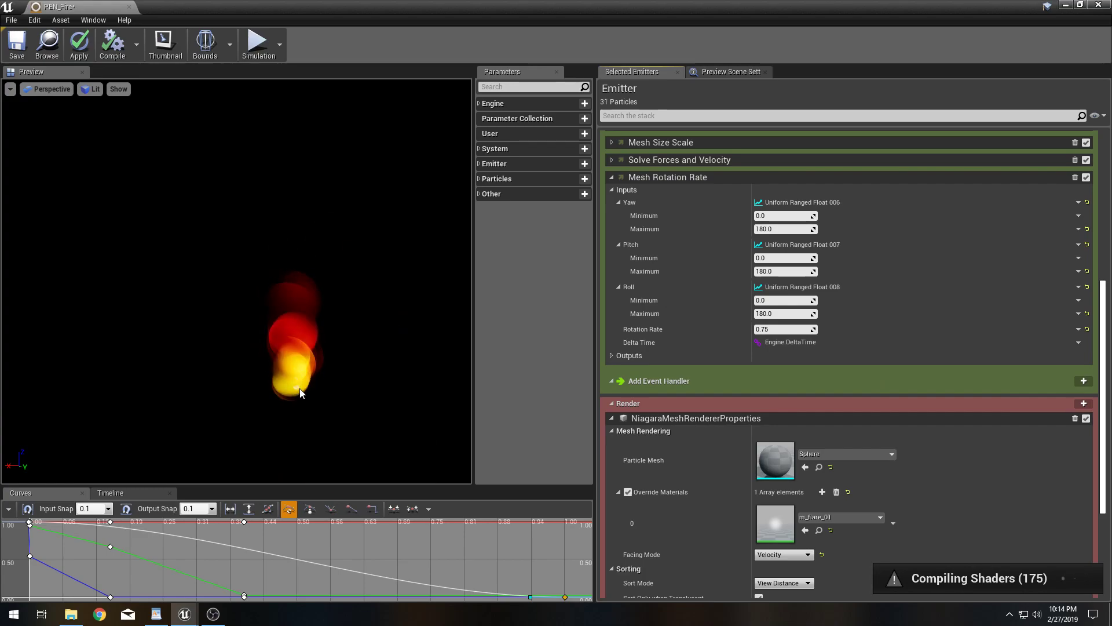
click(843, 453)
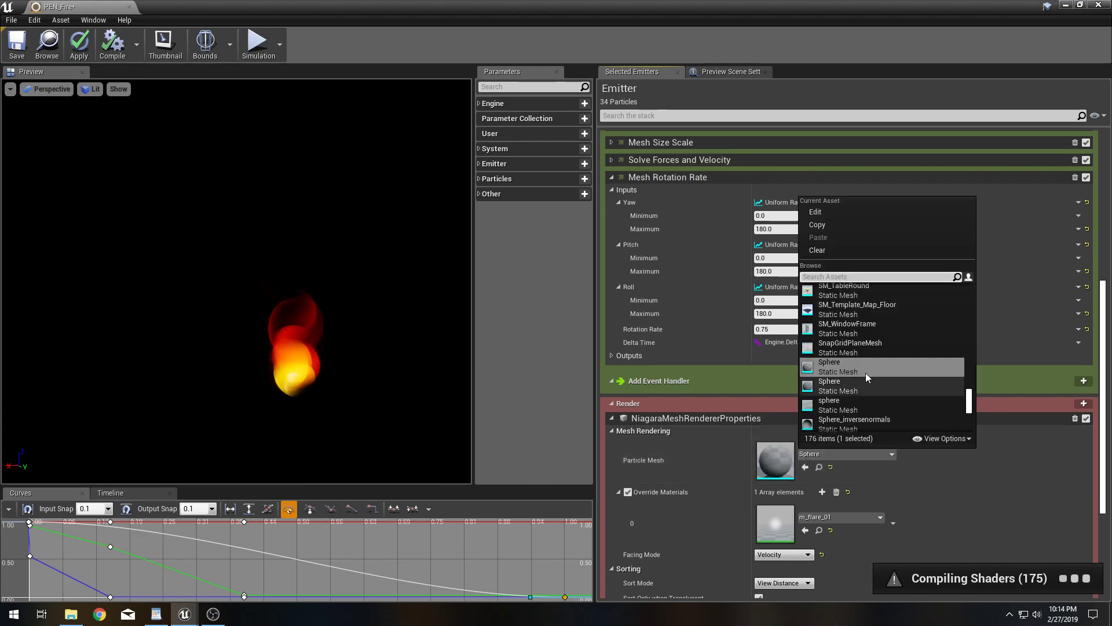
click(840, 406)
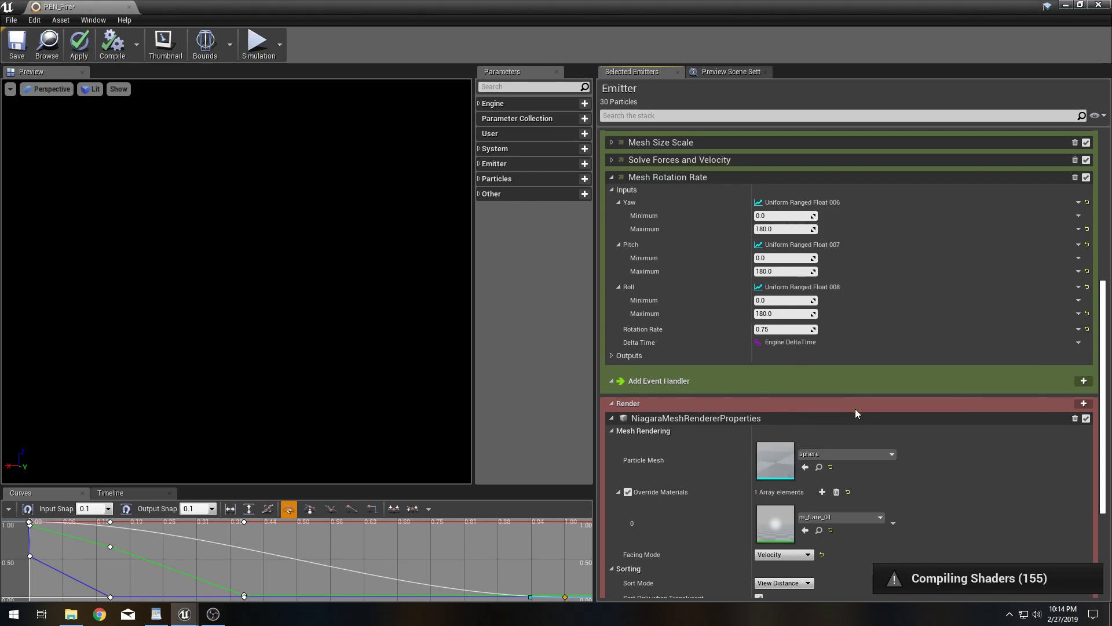
click(844, 449)
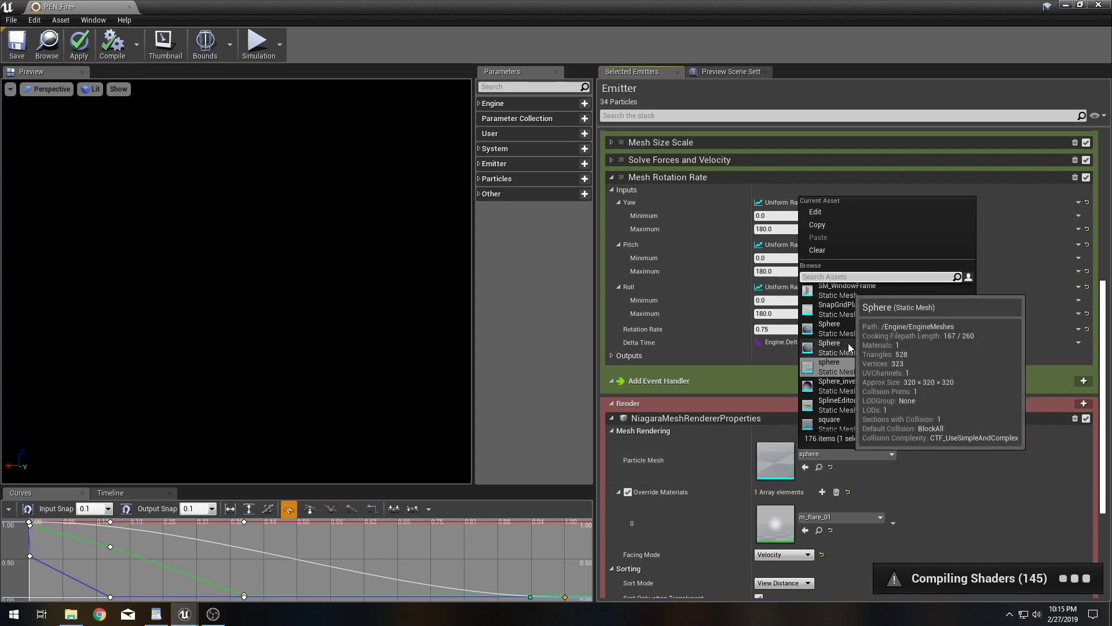
click(848, 343)
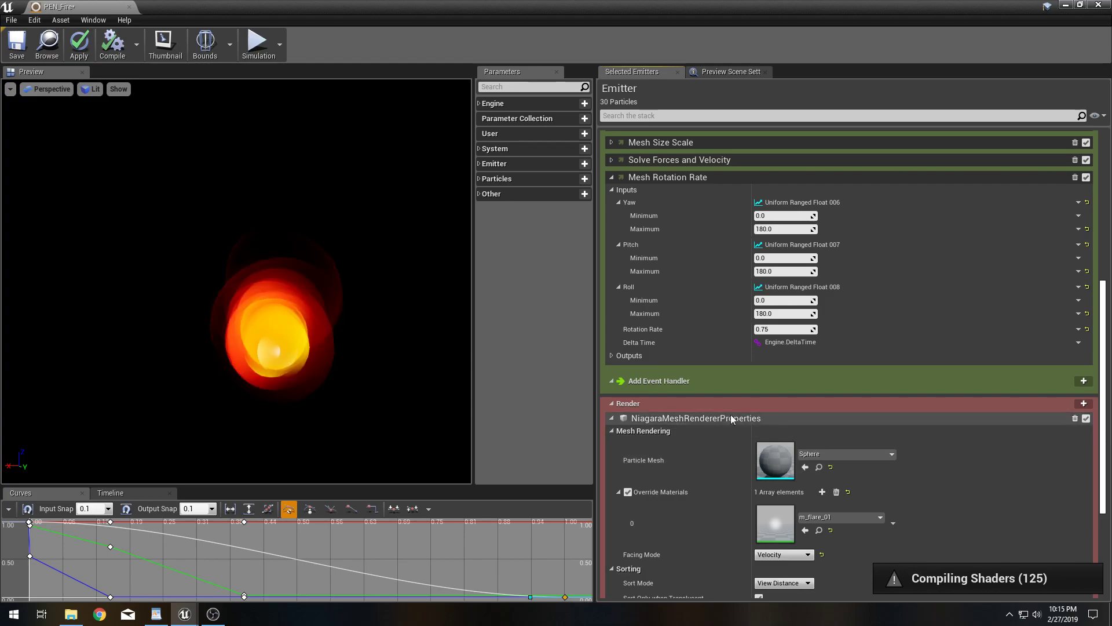
Try rotation rates of 0.5 and 1.5 in the Mesh Rotation Rate module.
scroll(795, 350, up, 1)
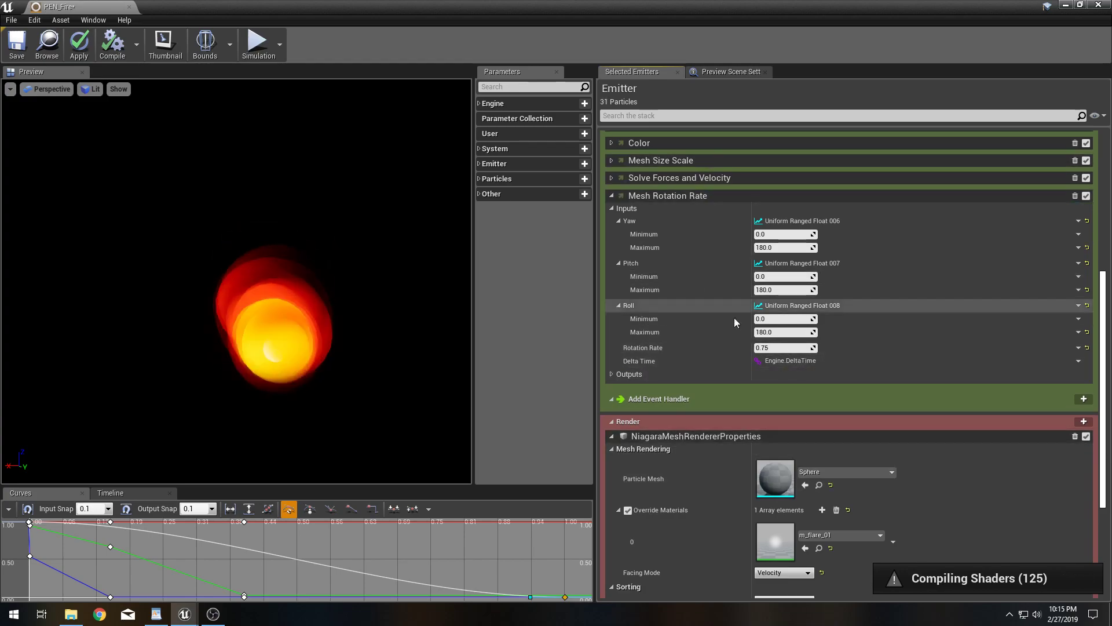
click(780, 347)
key(BackSpace)
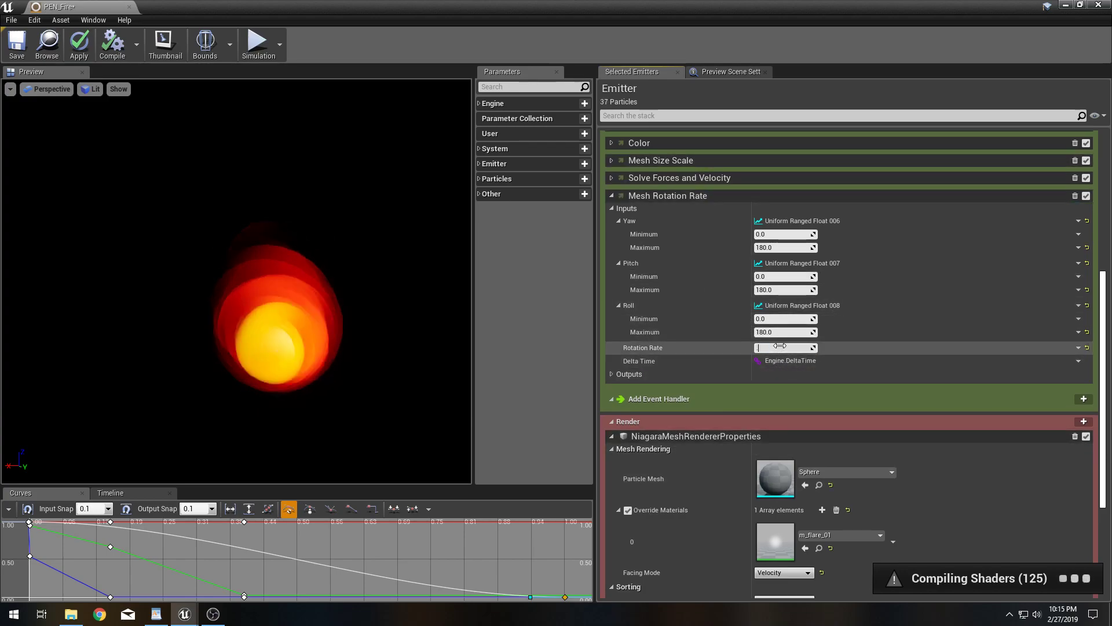
text(0.5)
key(Return)
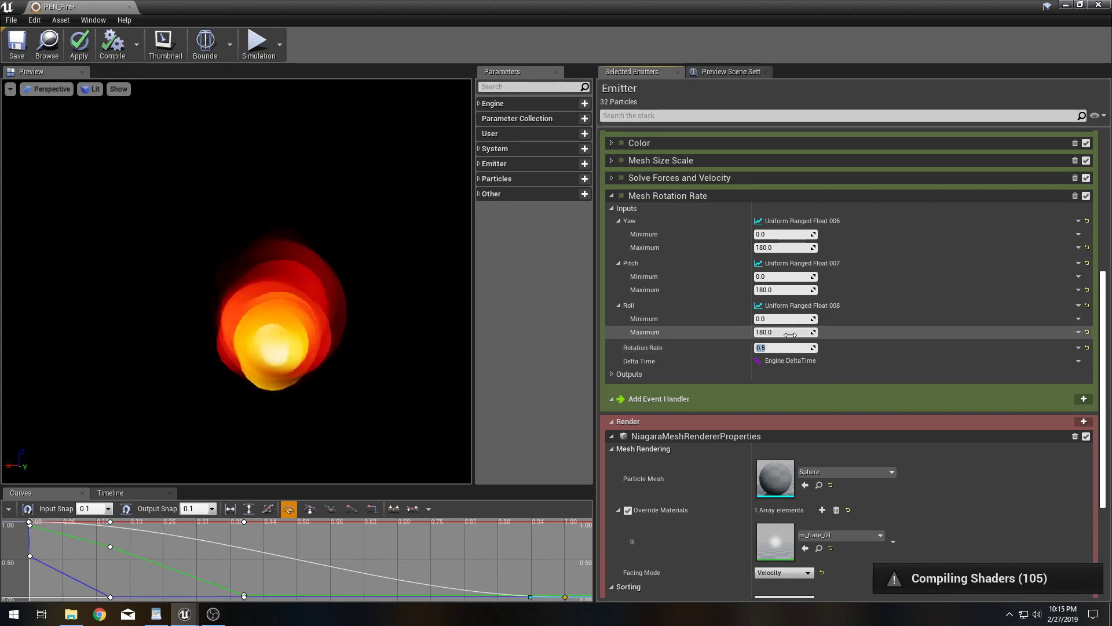
text(1.5)
key(Return)
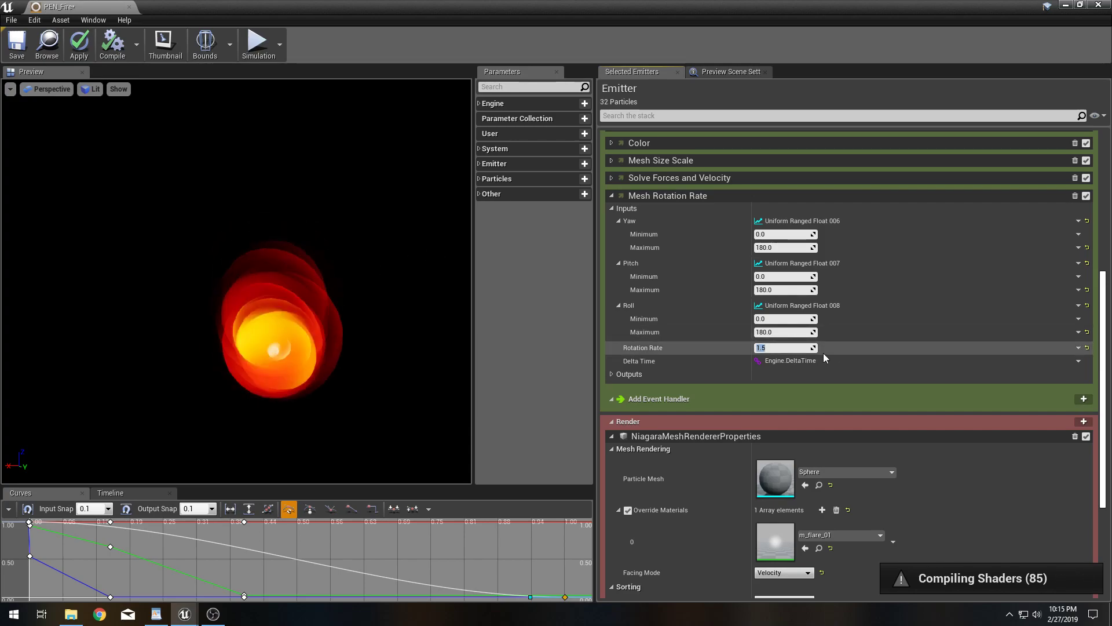
Set the rotation rate to 1.0 and collapse the Mesh Rotation Rate module.
text(1)
key(Return)
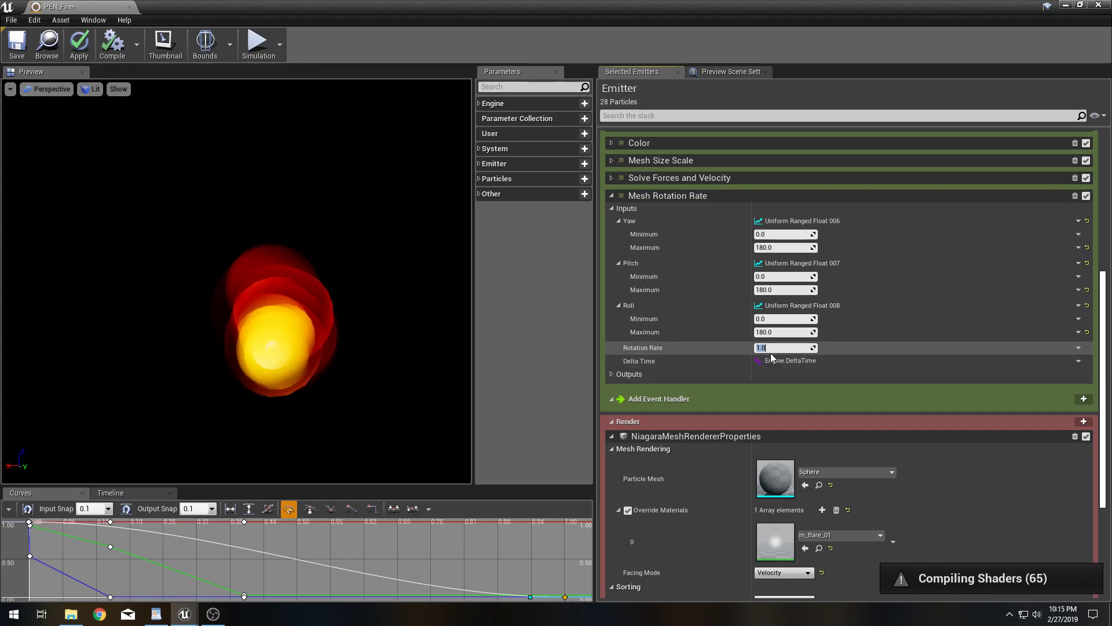
scroll(724, 313, up, 1)
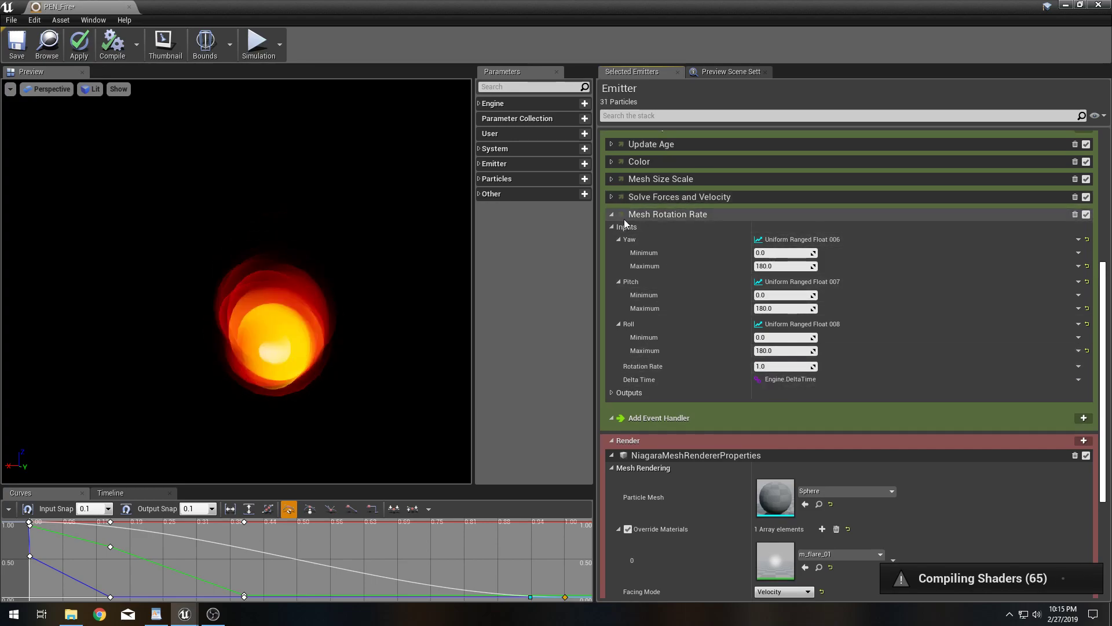
click(610, 214)
Expand the Mesh Size Scale module and fit its float curve horizontally and vertically to examine its keys.
click(611, 197)
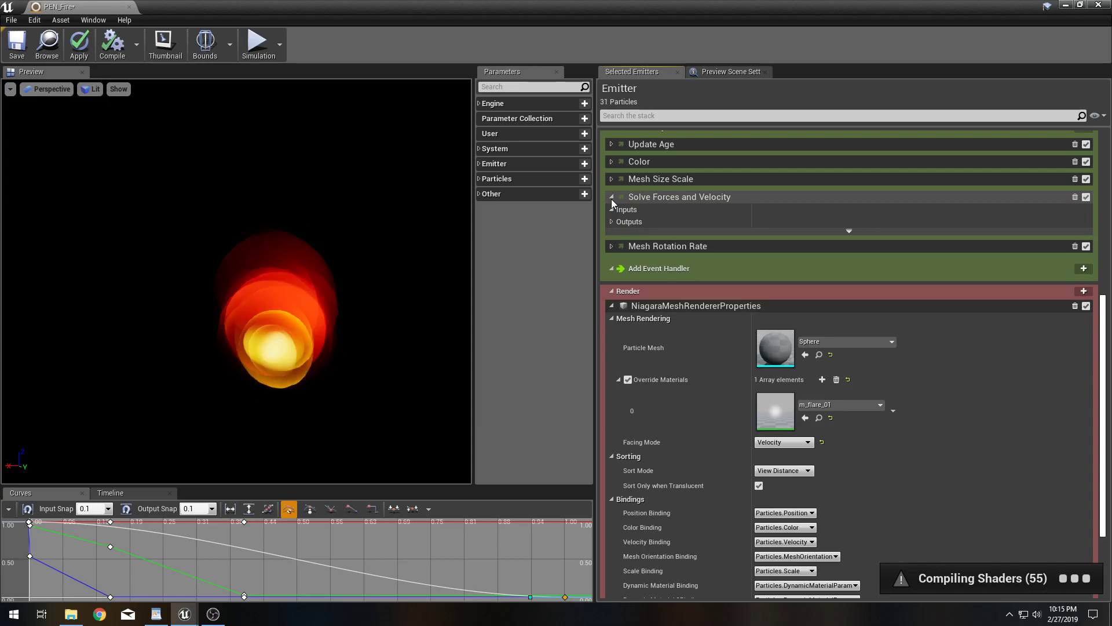
click(611, 196)
click(612, 179)
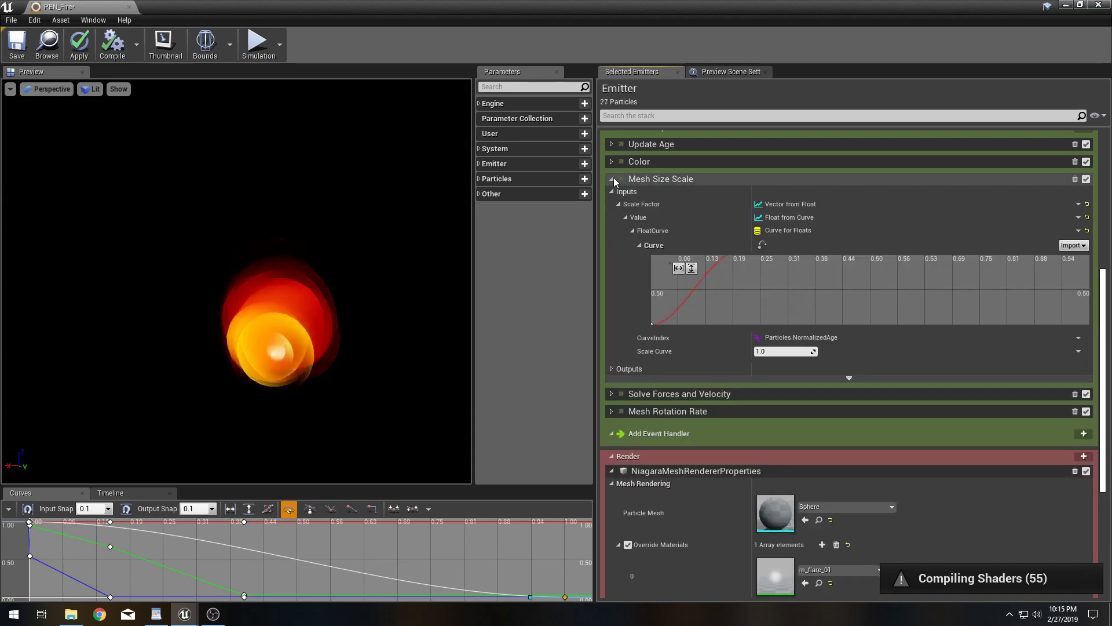
scroll(777, 312, up, 2)
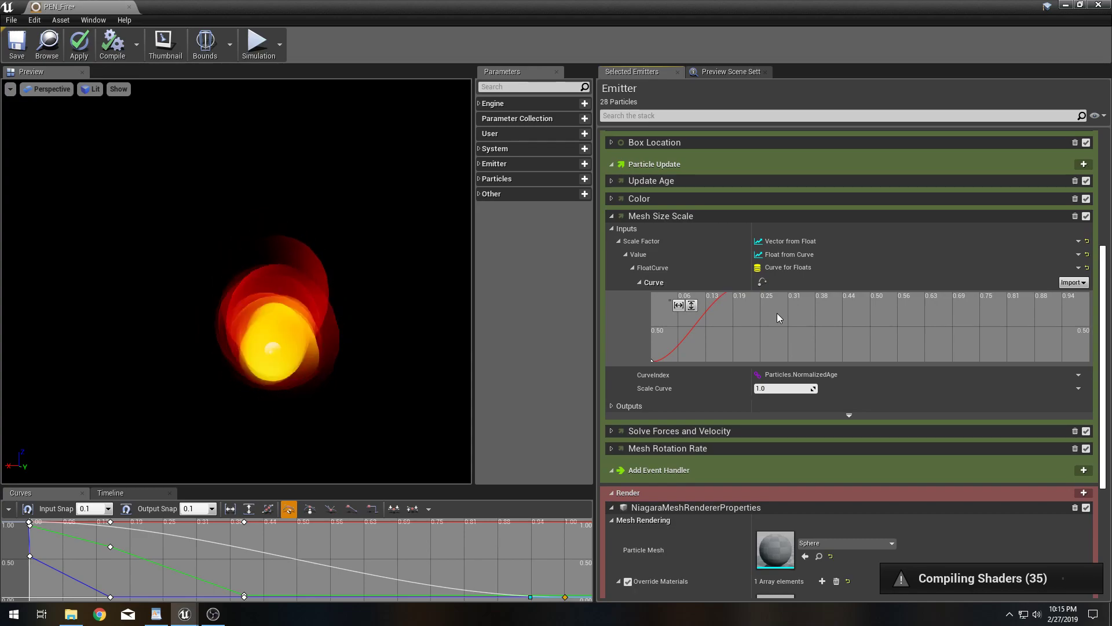
scroll(745, 318, down, 1)
scroll(747, 314, up, 1)
click(691, 305)
click(679, 306)
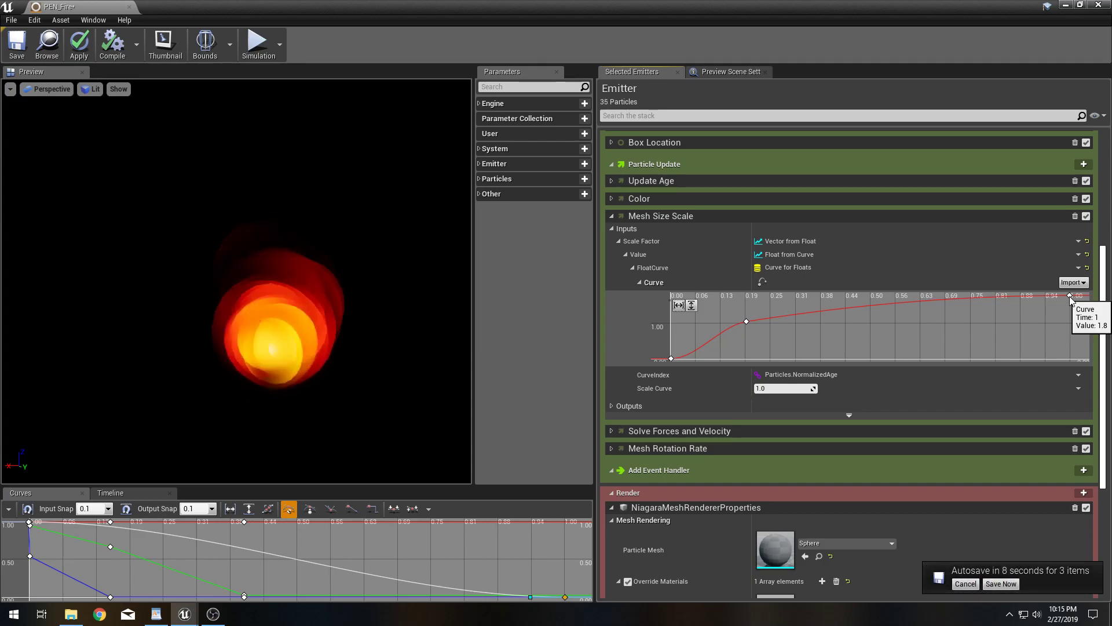
Dismiss the autosave notice and set the first key of the Mesh Size Scale curve to time 0 and value 0.5.
click(965, 583)
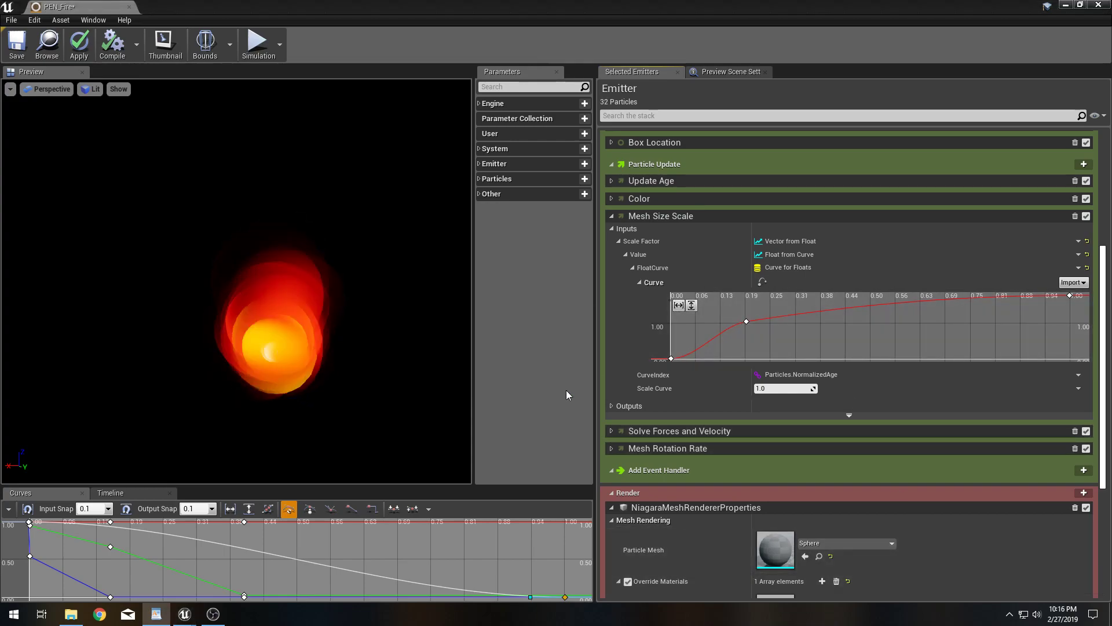
click(724, 339)
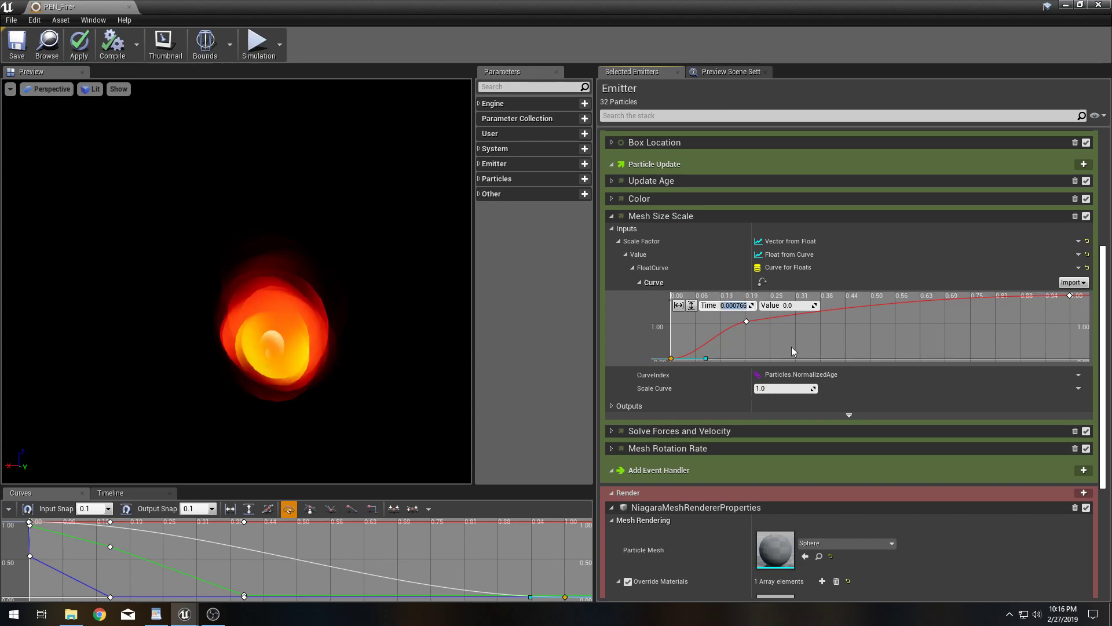
text(0)
key(Tab)
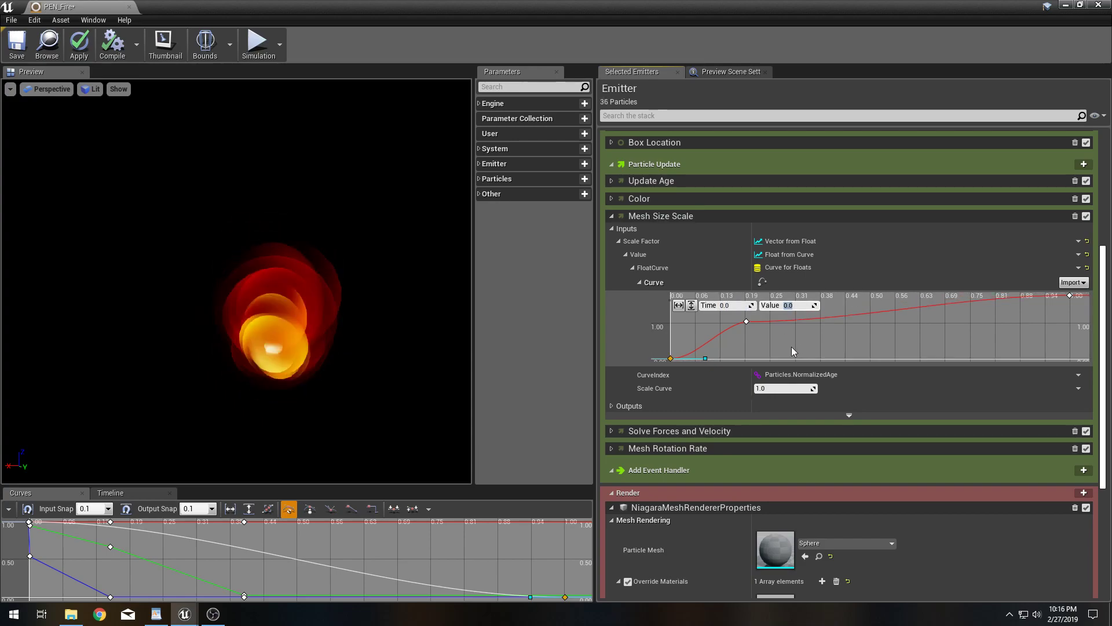
text(0)
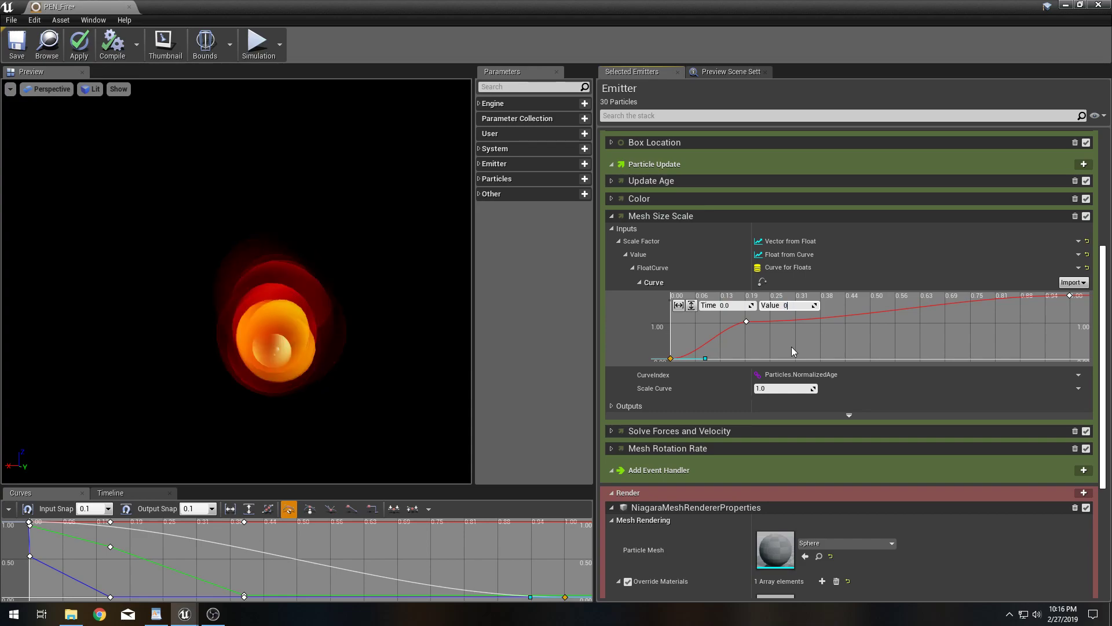
key(Return)
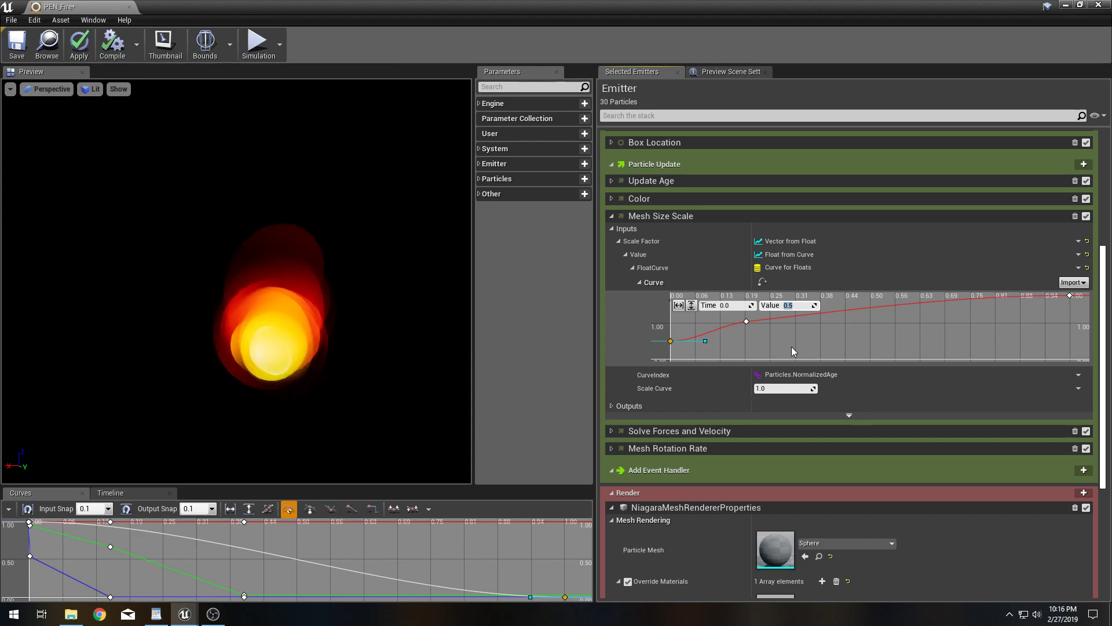
Set the middle size curve key's time to 0.3, and the last key to time 0.69 and value 1.4.
click(746, 321)
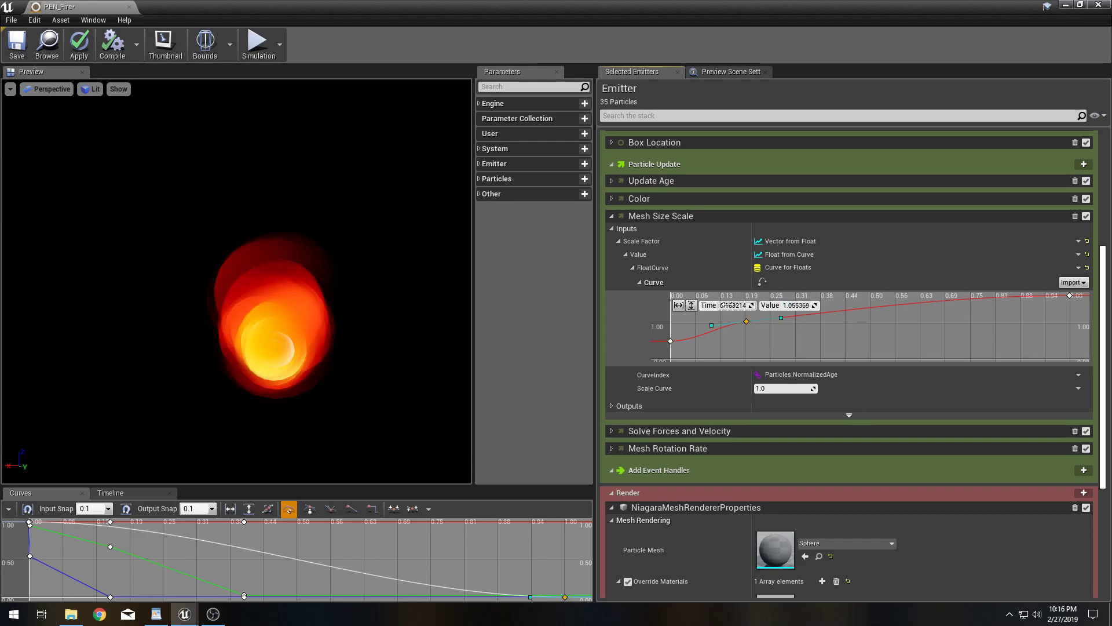
text(0.3)
key(Tab)
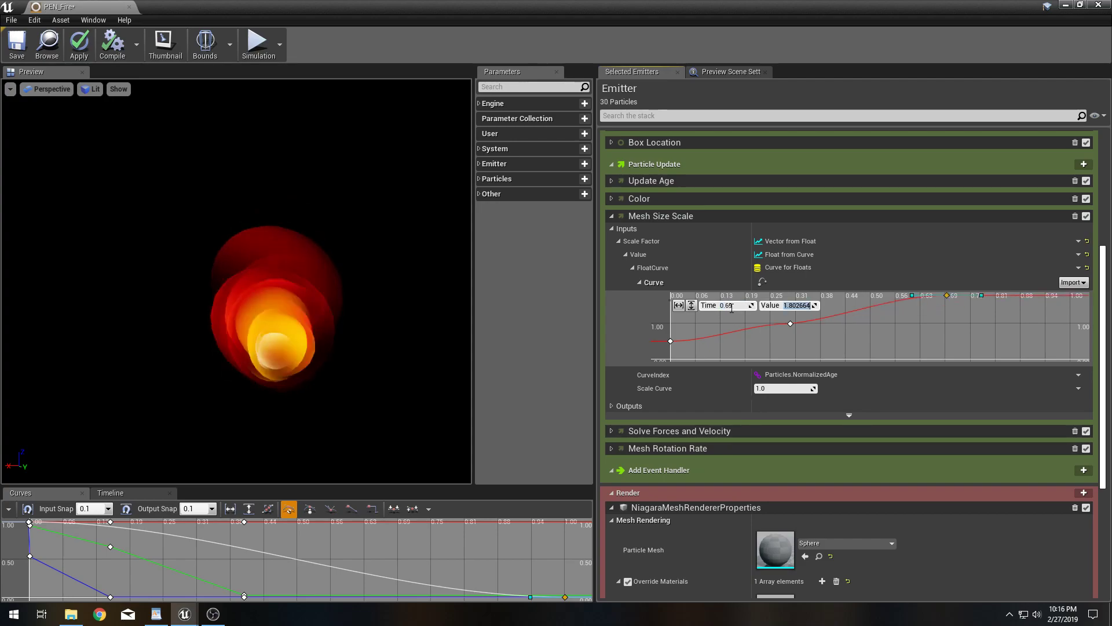
key(Return)
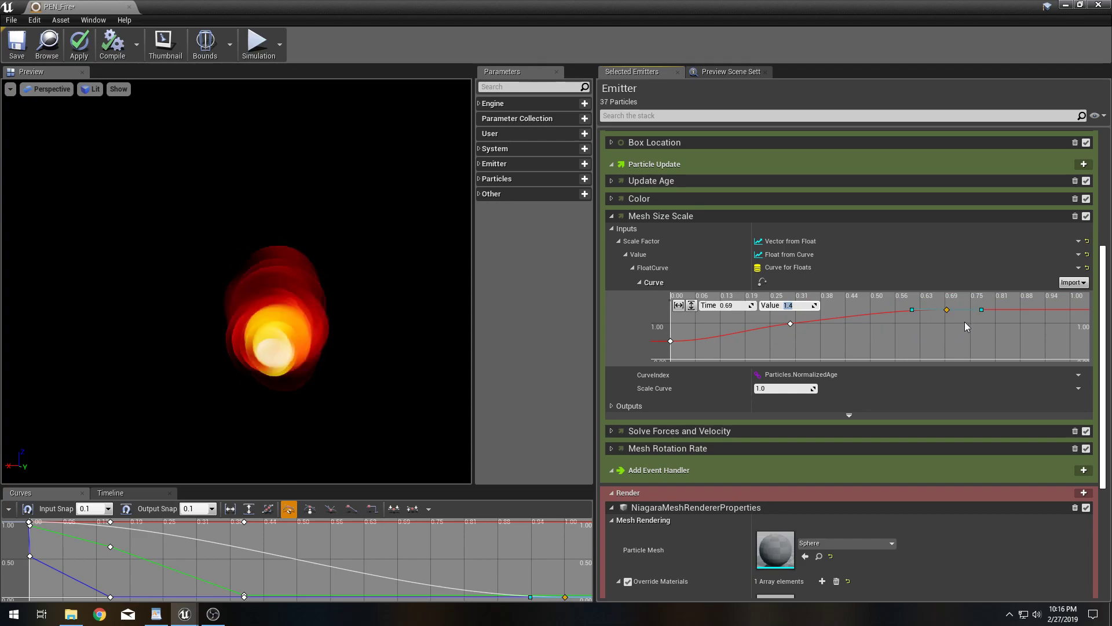
Add a fourth key beyond the 0.69 key and lower it to about time 0.88, value 0.04.
scroll(966, 322, down, 1)
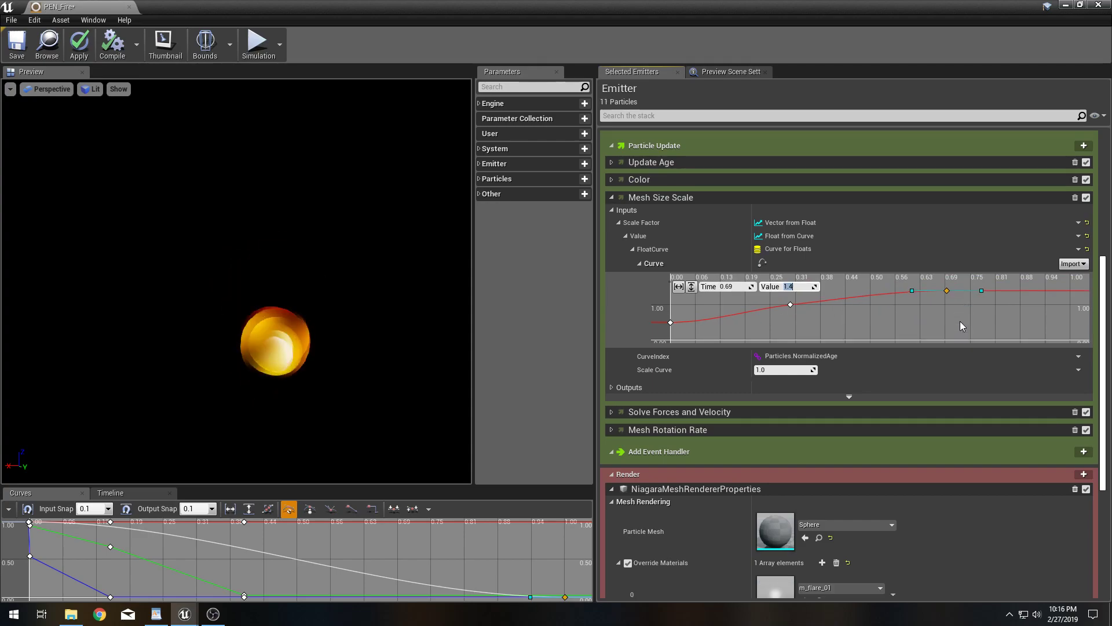
click(1026, 290)
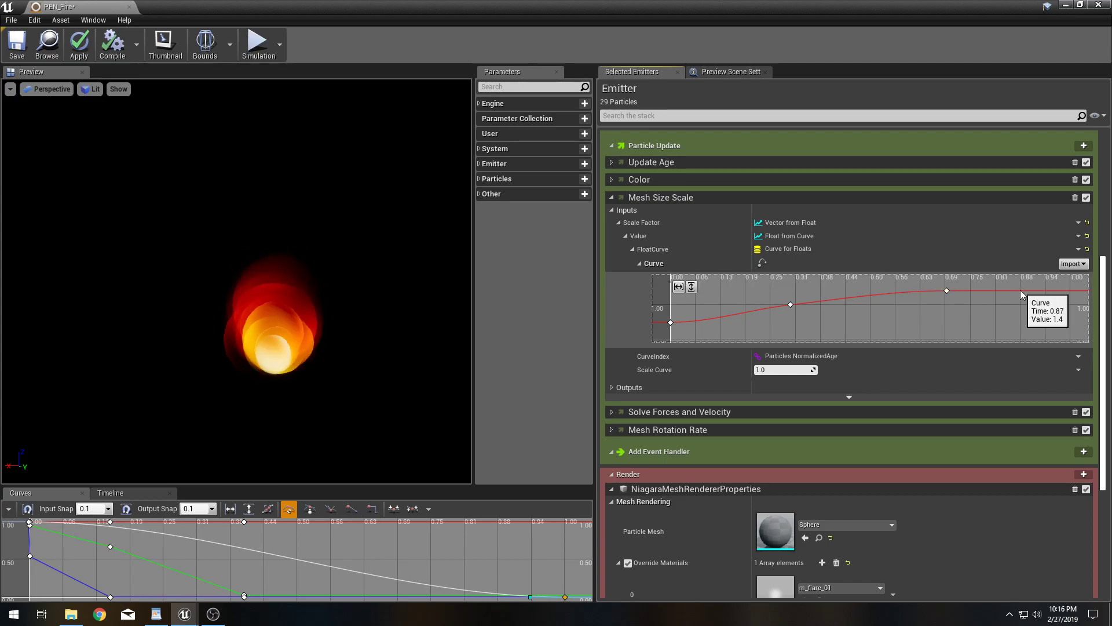
right_click(1020, 289)
click(1027, 305)
drag(1021, 291, 1025, 340)
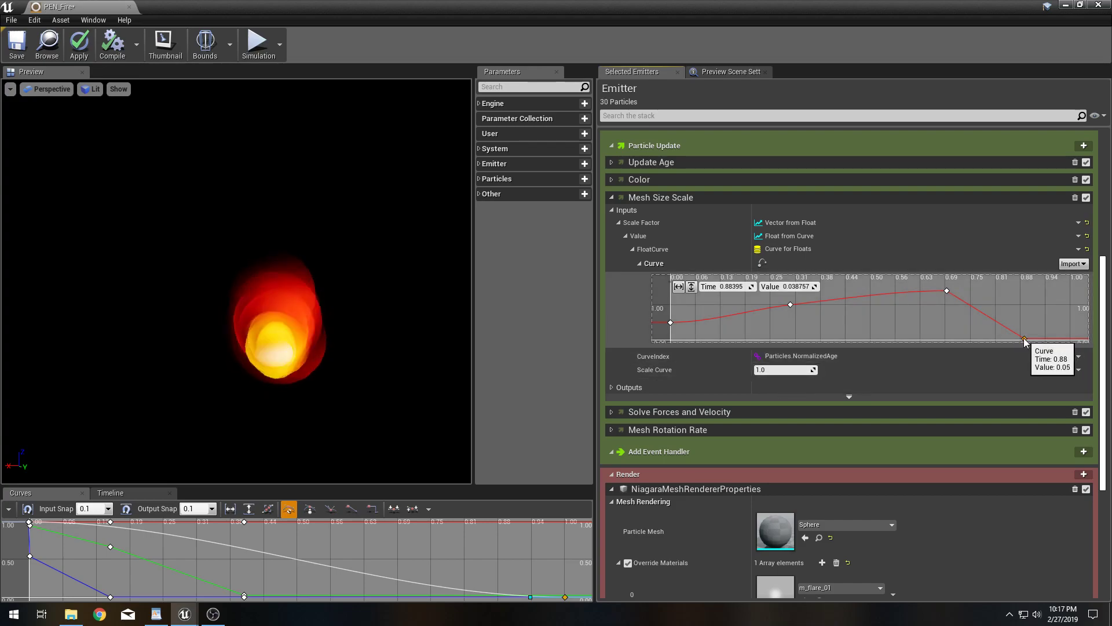
Set the new end key of the size curve to time 0.89 and value 0.
click(728, 286)
text(0.89)
key(Return)
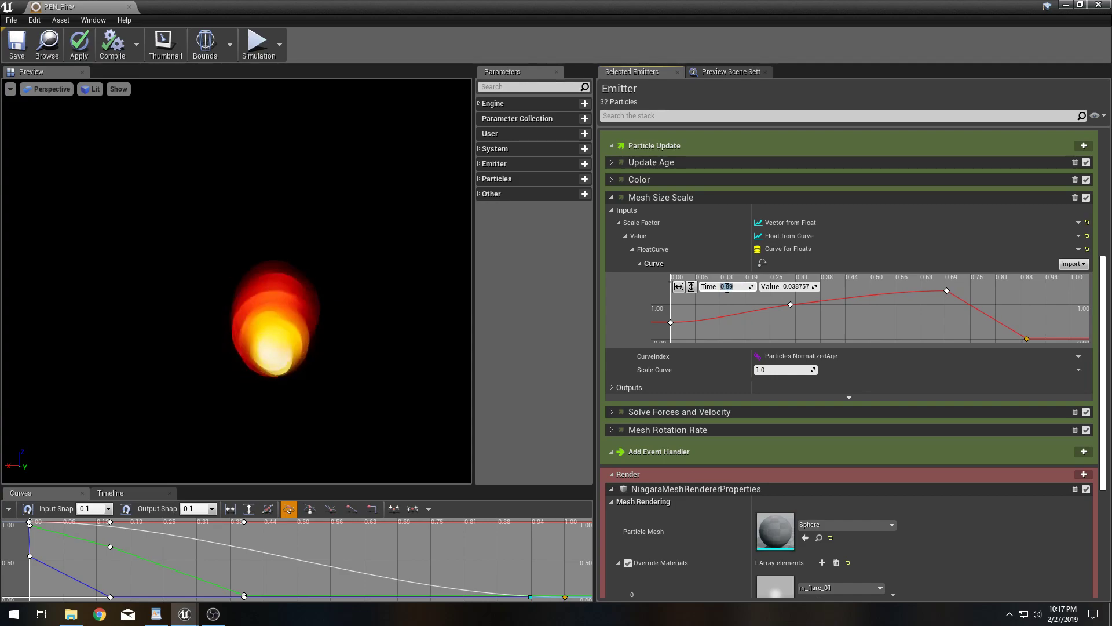
click(795, 286)
text(0)
key(Return)
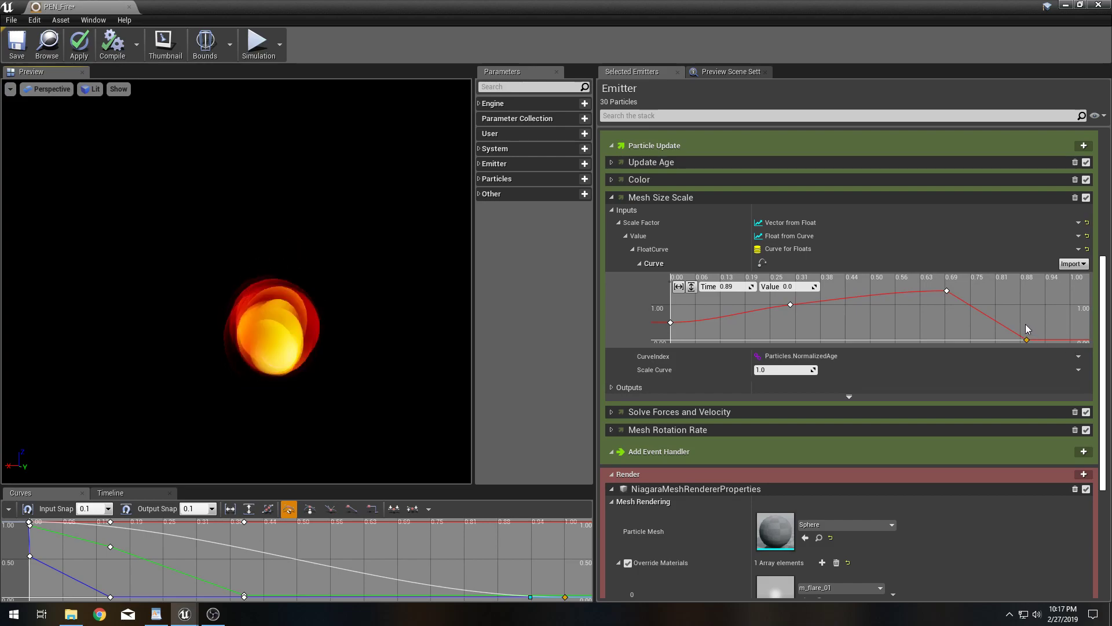
Review the last two keys of the size curve, and collapse the Mesh Size Scale and NiagaraMeshRendererProperties sections.
scroll(910, 313, up, 1)
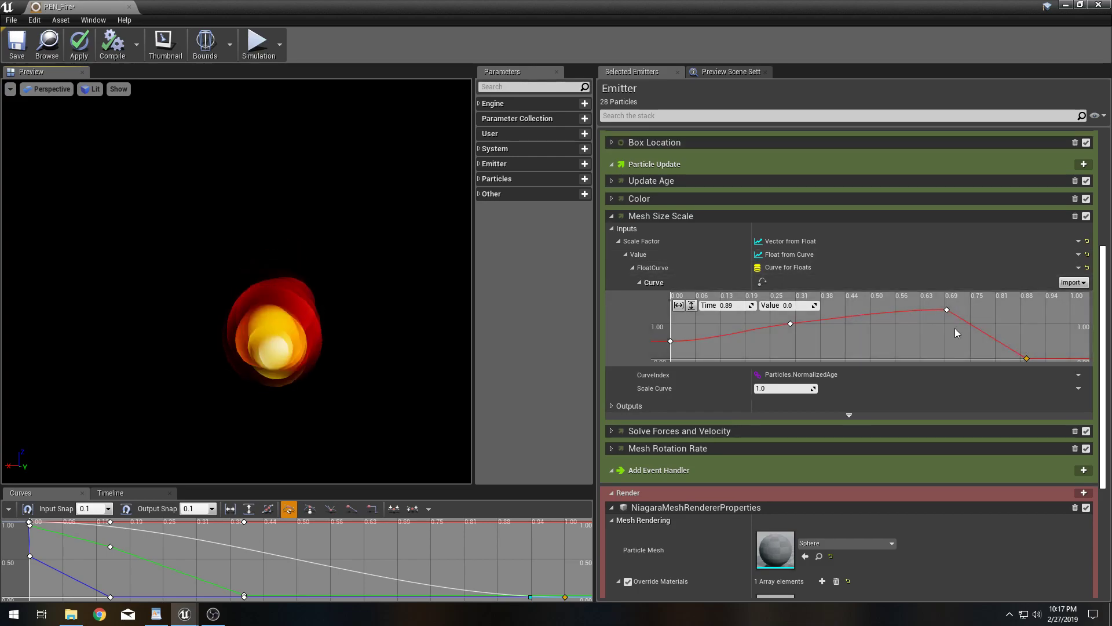
click(946, 310)
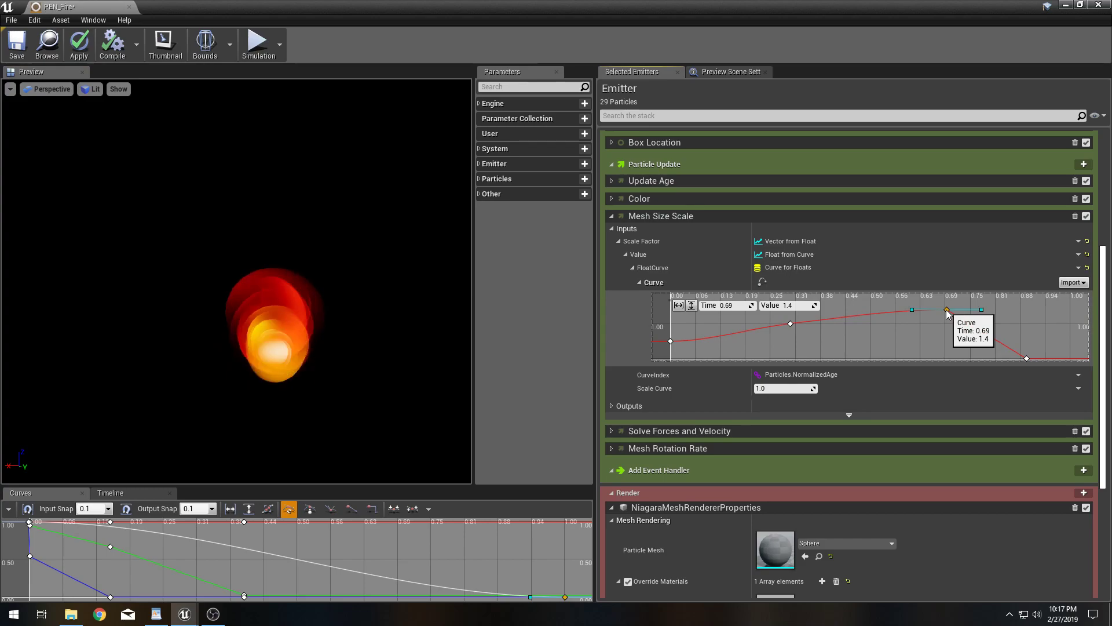
click(1027, 359)
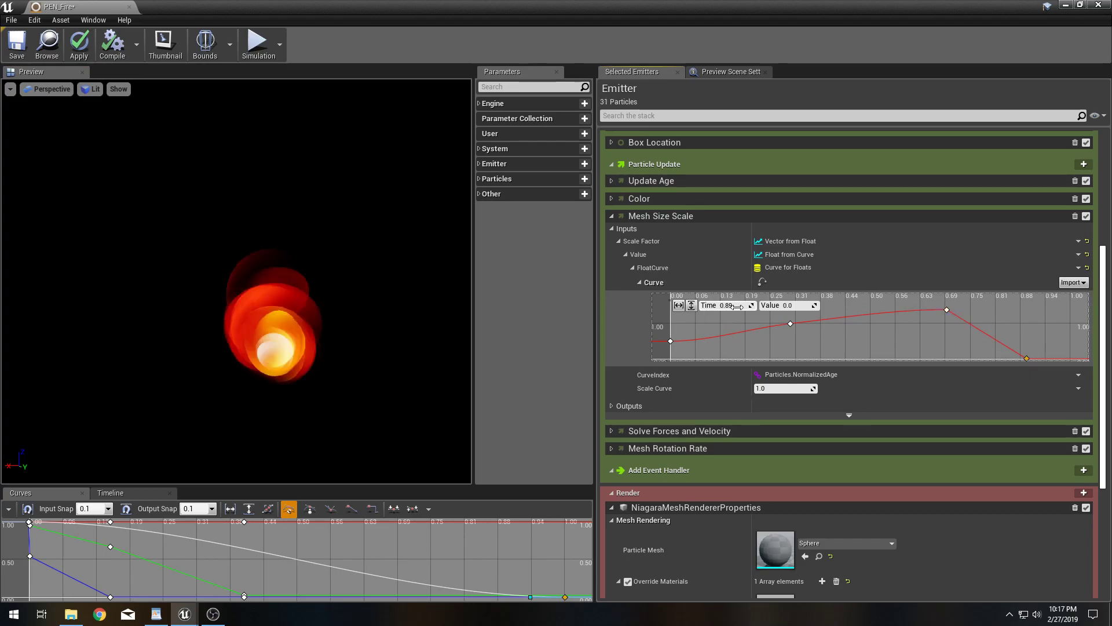
click(794, 306)
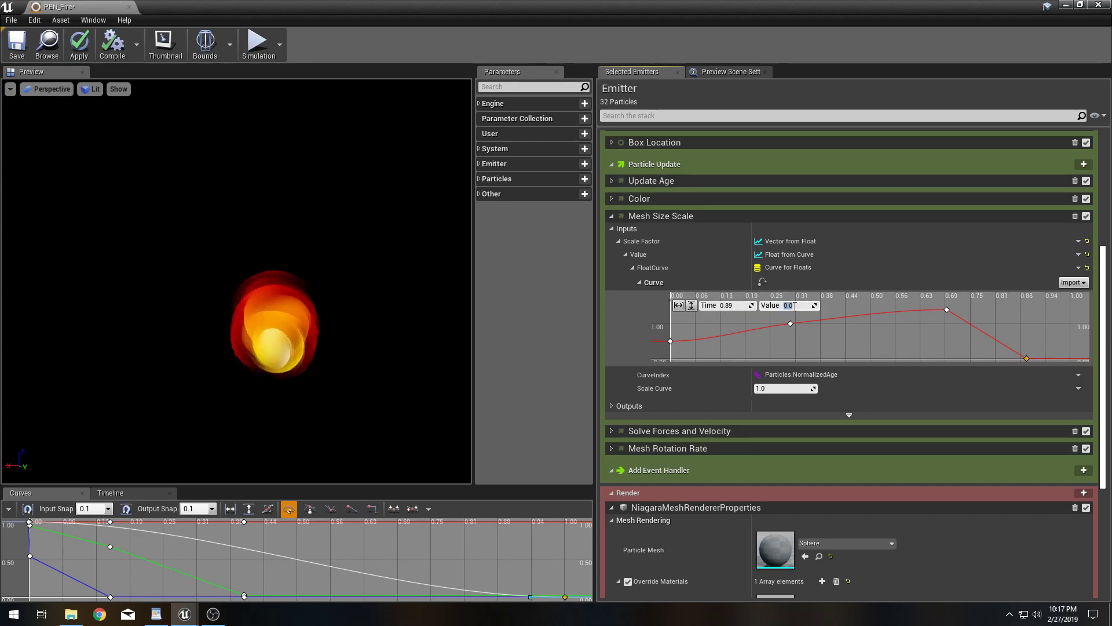
click(858, 270)
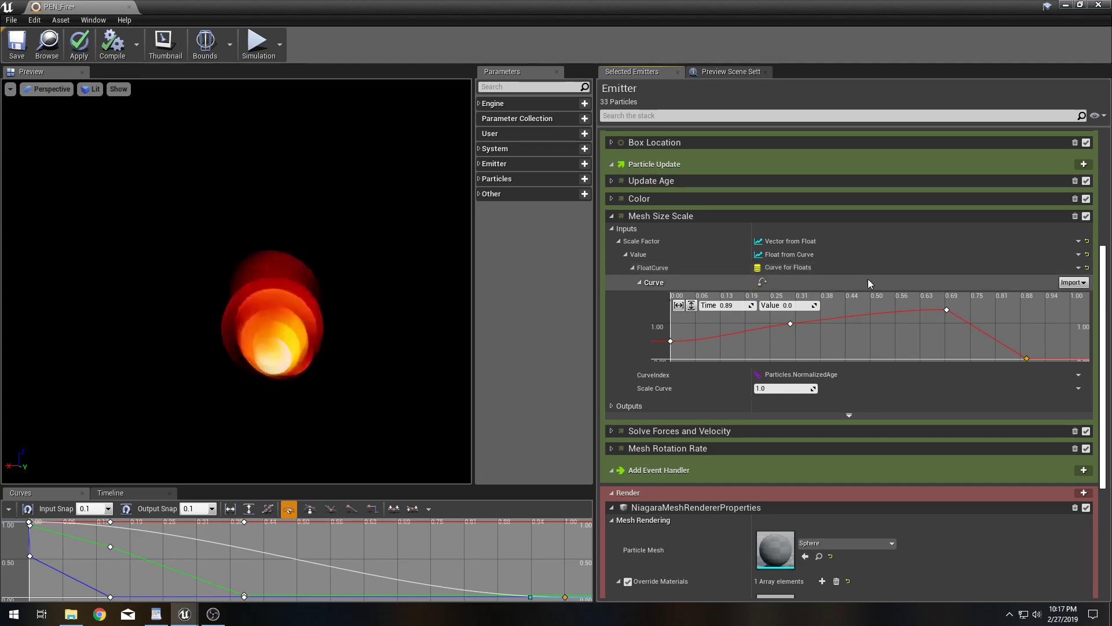
scroll(863, 272, up, 2)
click(611, 254)
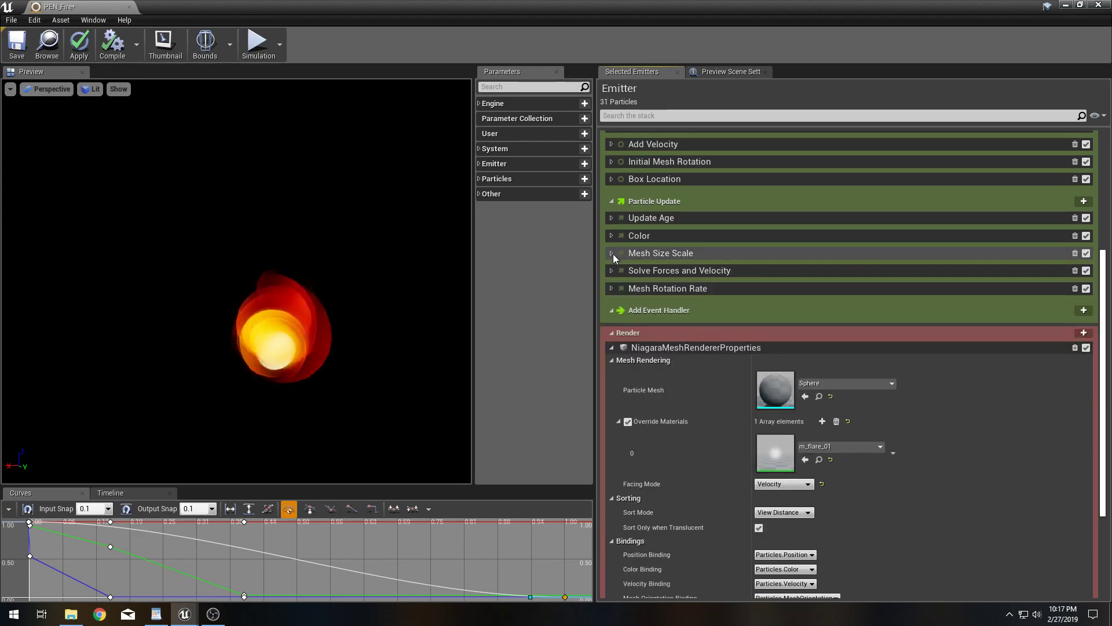
scroll(696, 322, up, 1)
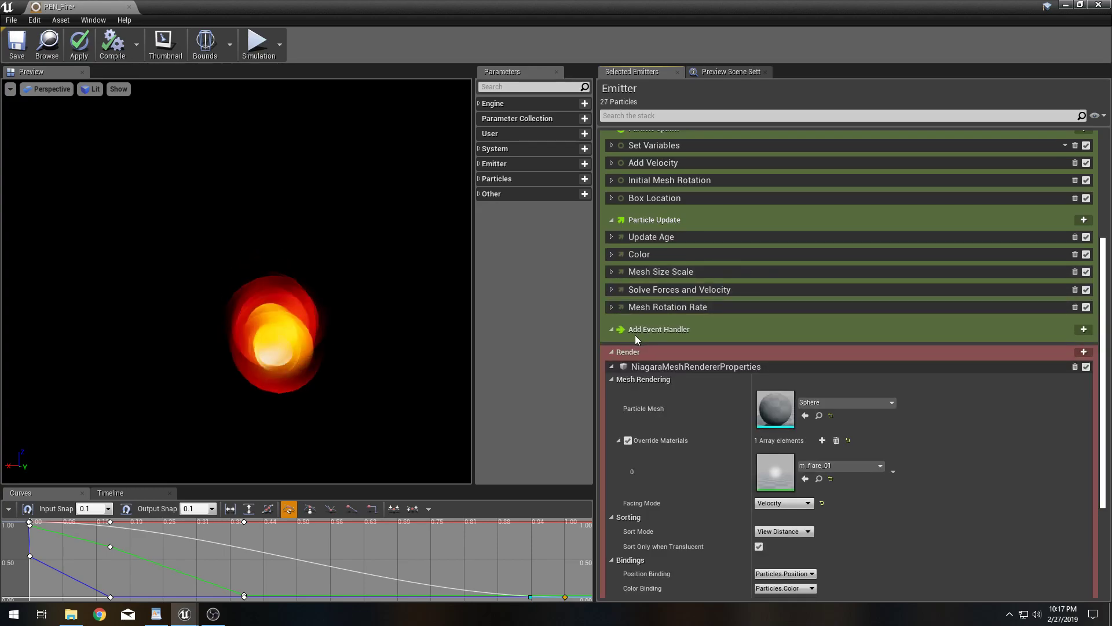
click(612, 367)
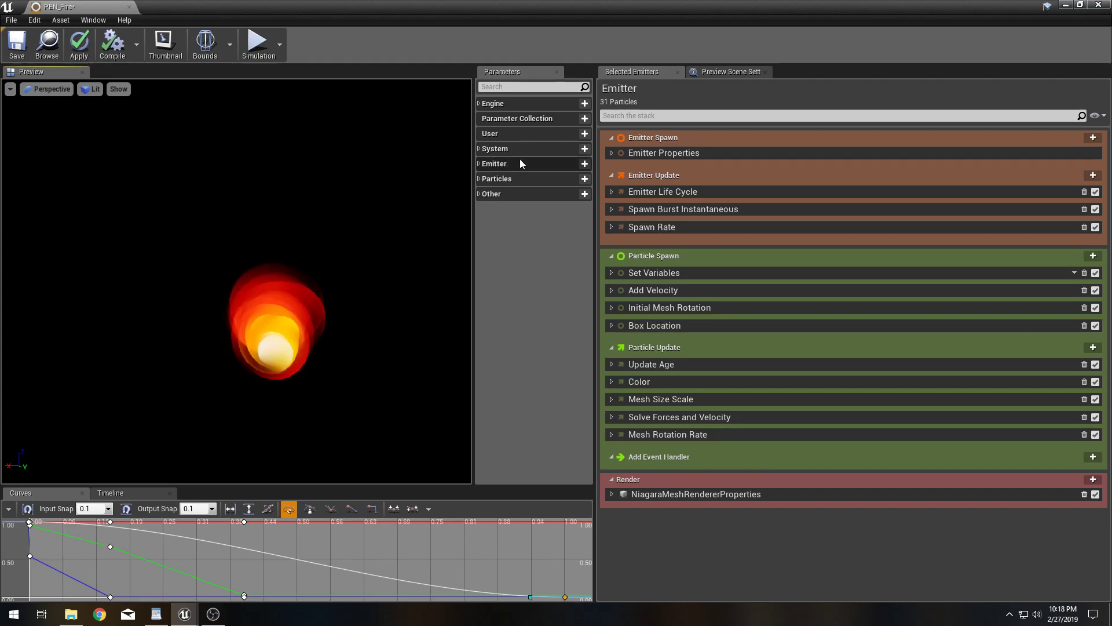
Compile, apply and save the PEN_Fire emitter, and close its editor.
click(113, 46)
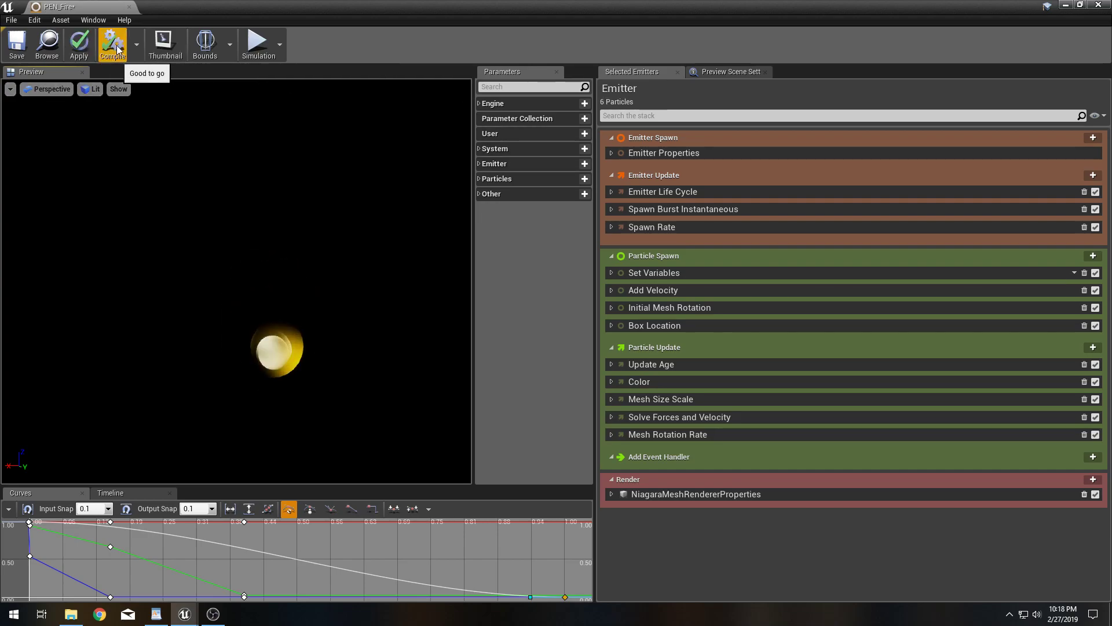
click(81, 46)
click(16, 44)
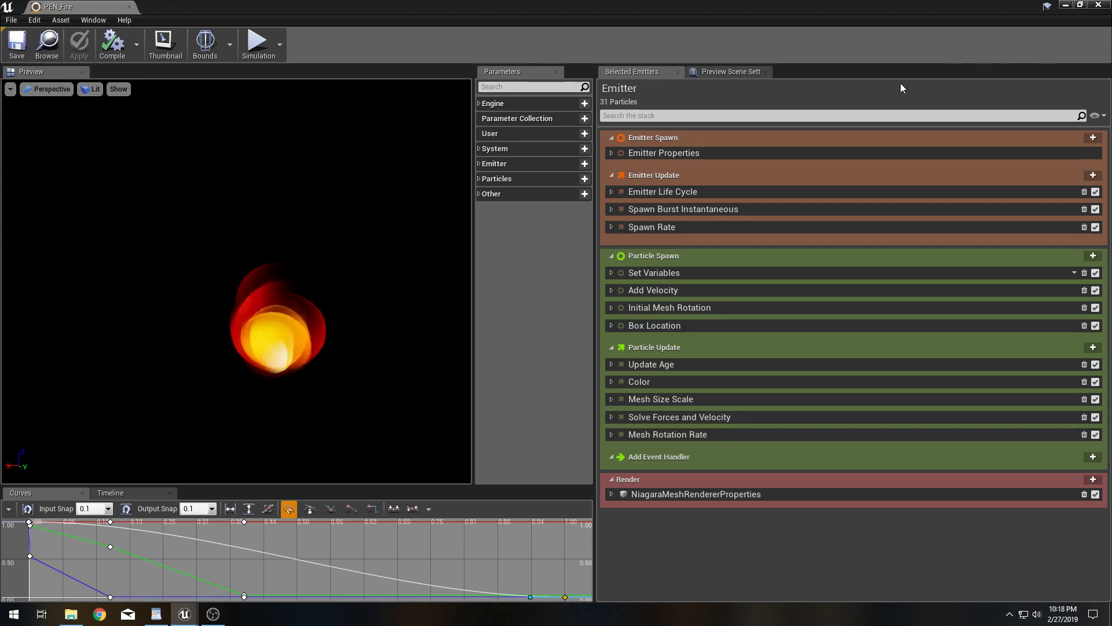
click(1104, 6)
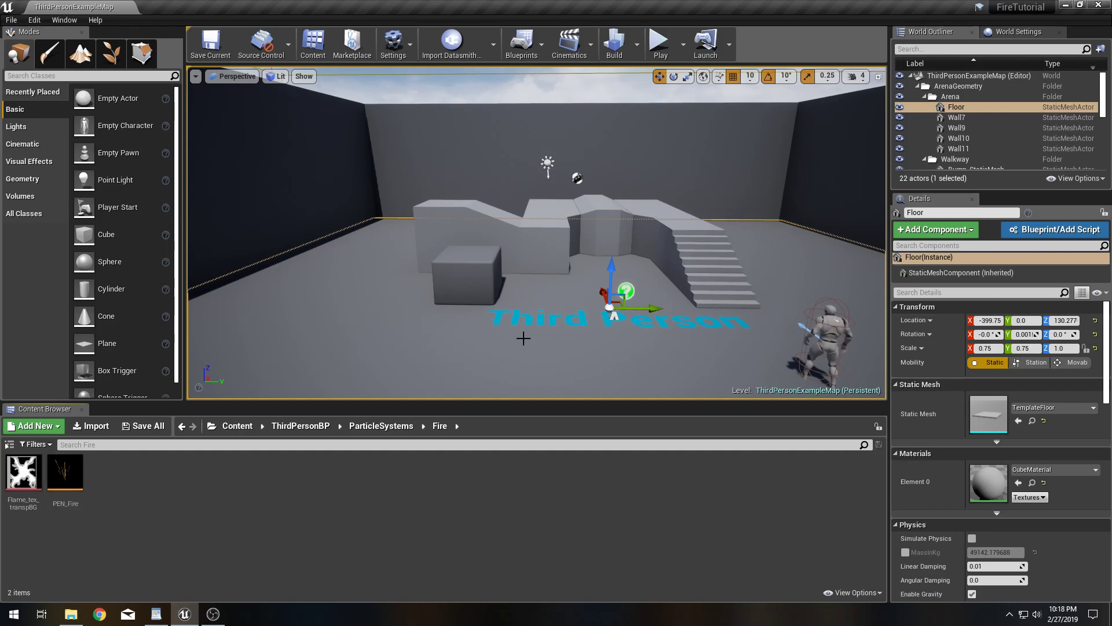
Create a Niagara system from the PEN_Fire emitter and name it PSN_Fire.
right_drag(415, 275, 249, 293)
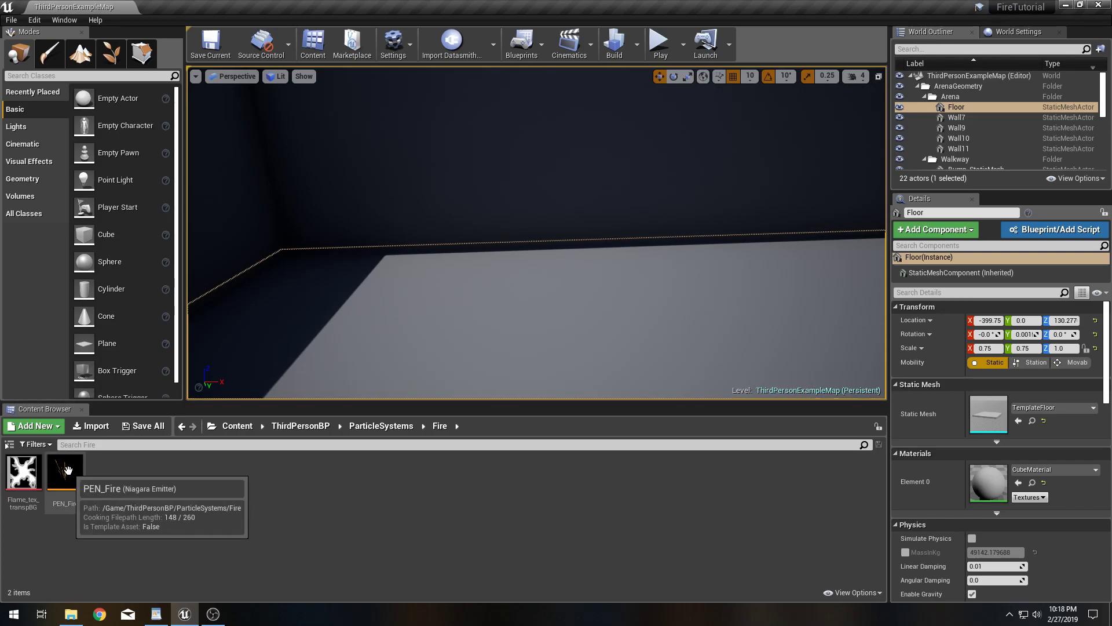
mouse_move(67, 469)
mouse_down()
mouse_move(367, 293)
mouse_move(735, 340)
mouse_move(518, 251)
mouse_move(496, 312)
mouse_move(519, 241)
mouse_move(223, 446)
mouse_move(75, 472)
mouse_up()
click(205, 479)
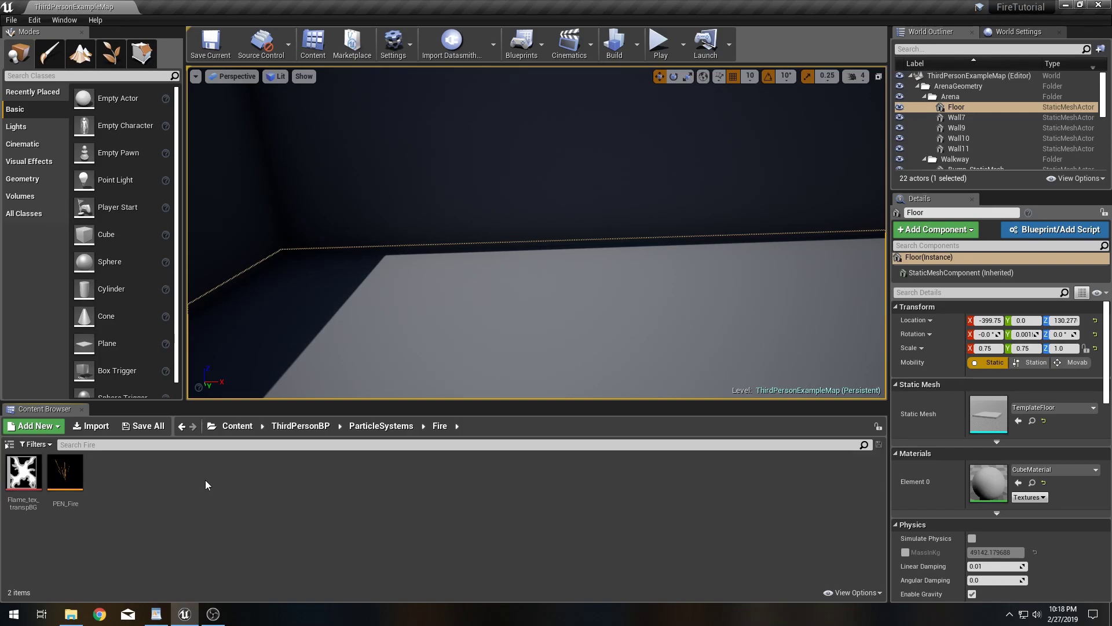
right_click(66, 470)
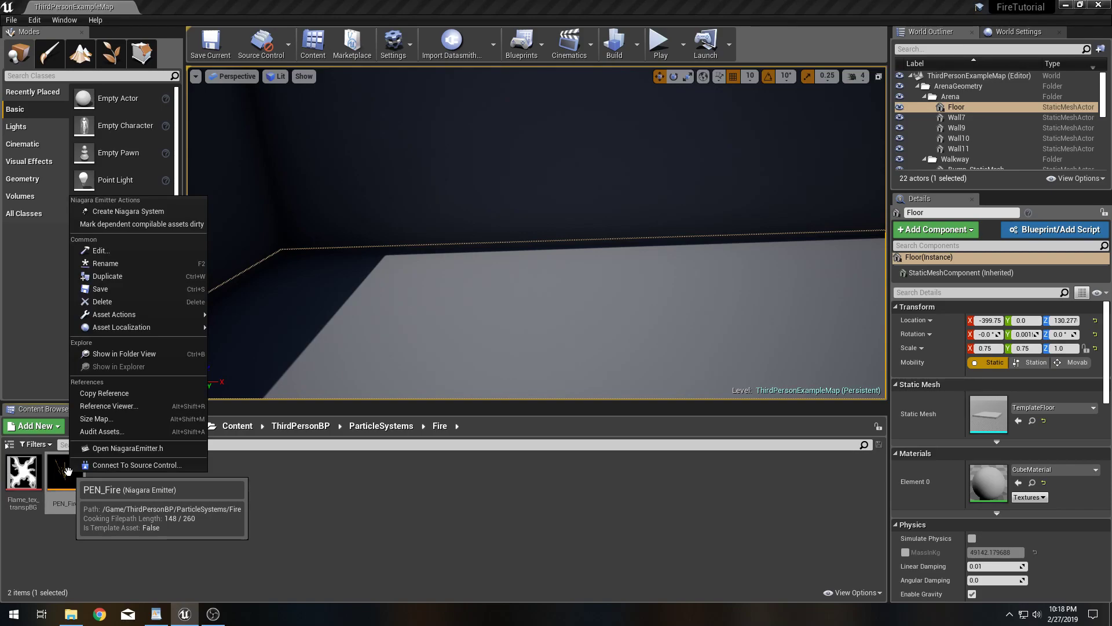
click(114, 211)
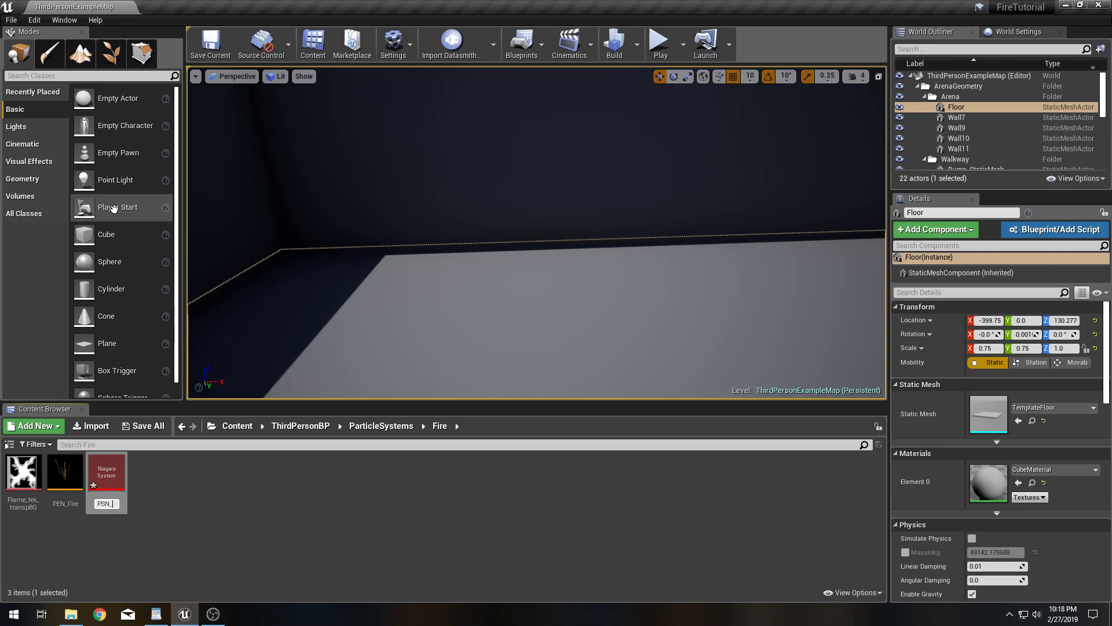
text(PSN_Fire)
key(Return)
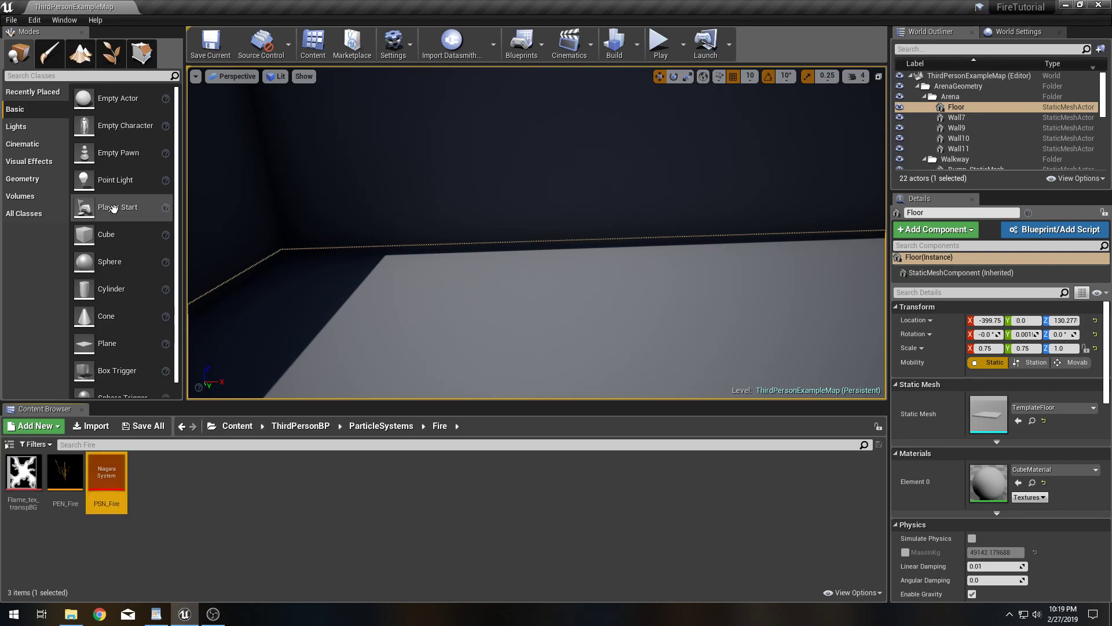
Open the PSN_Fire system to examine the emitters that can be added to its timeline, and save and close it.
double_click(107, 478)
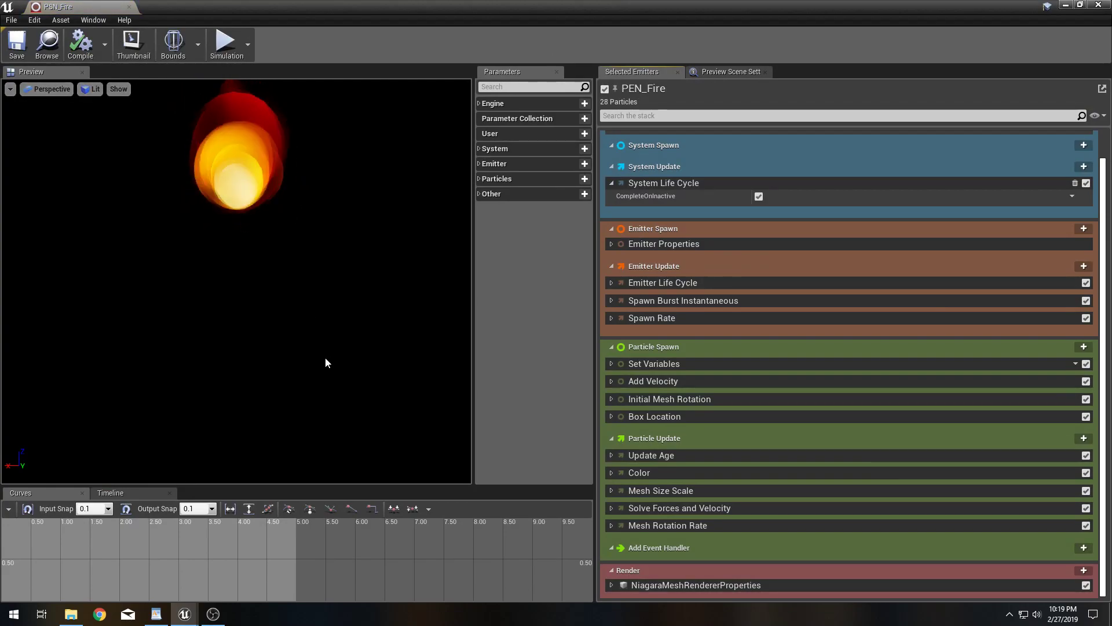
click(116, 492)
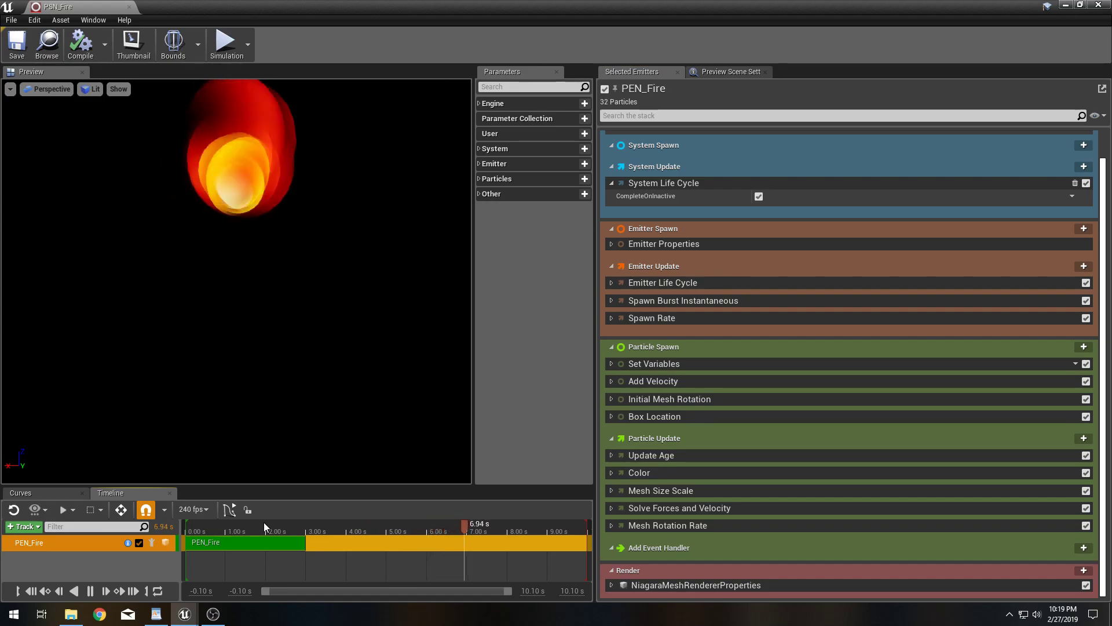
click(38, 527)
mouse_move(42, 545)
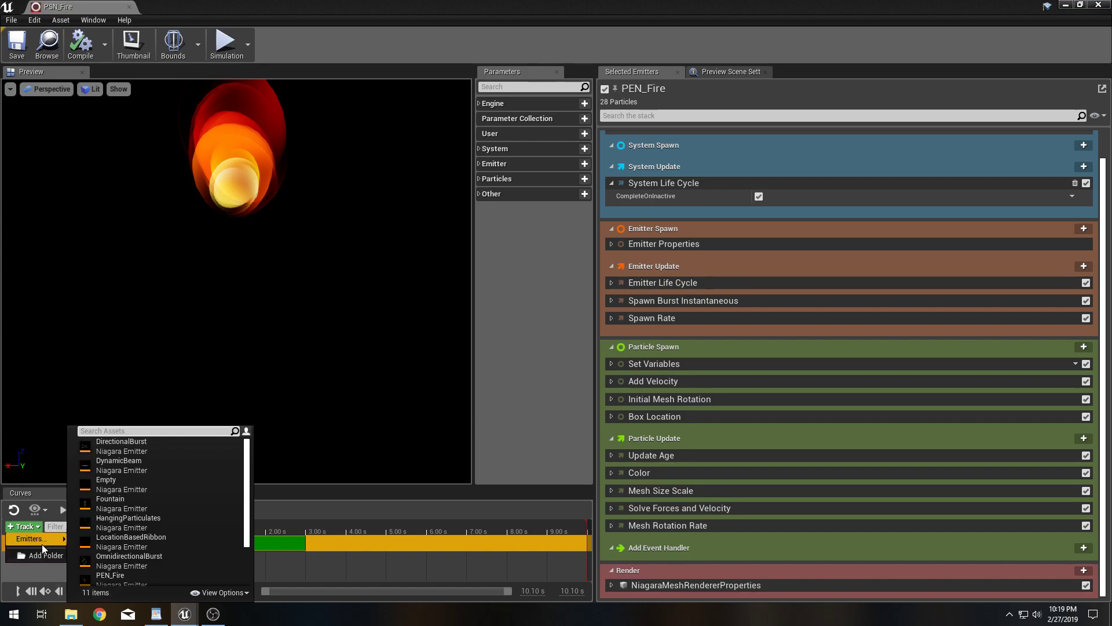
scroll(155, 504, down, 2)
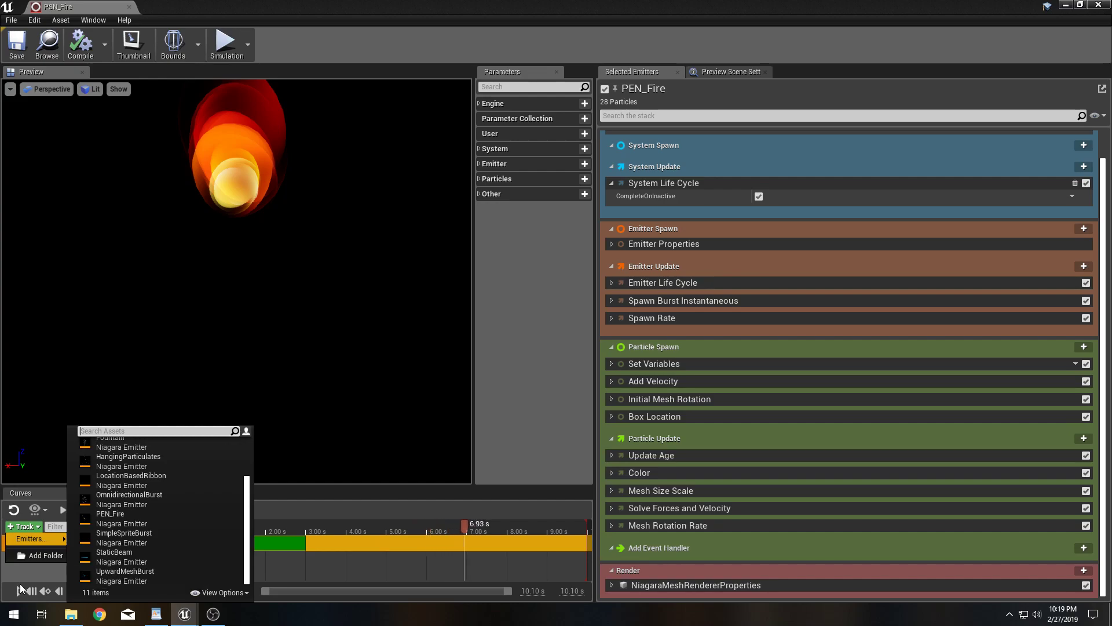
click(23, 576)
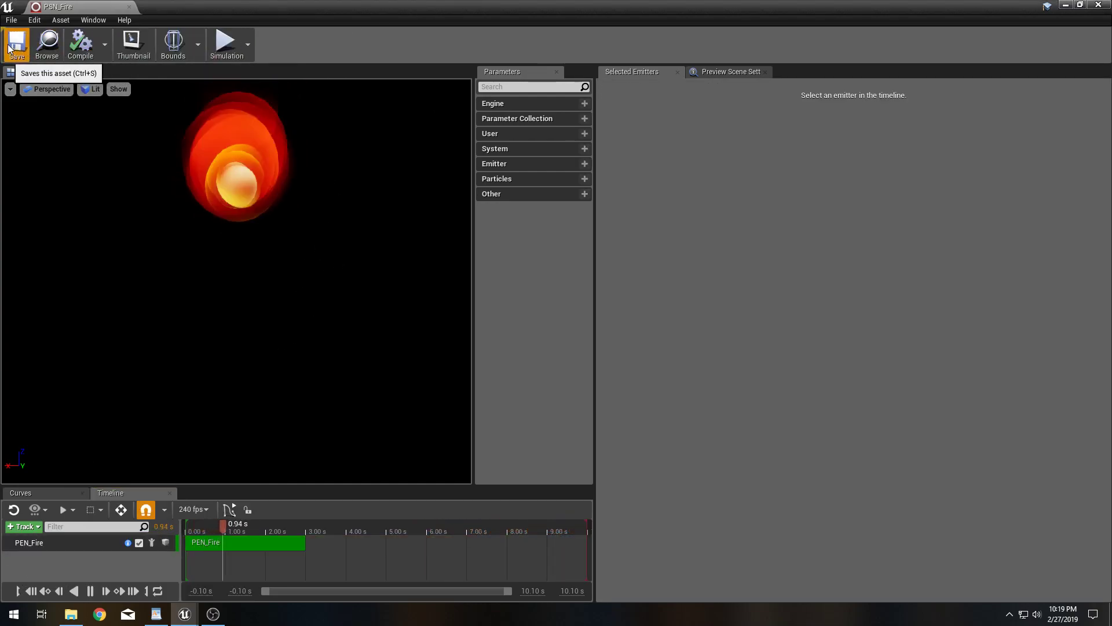
click(1100, 4)
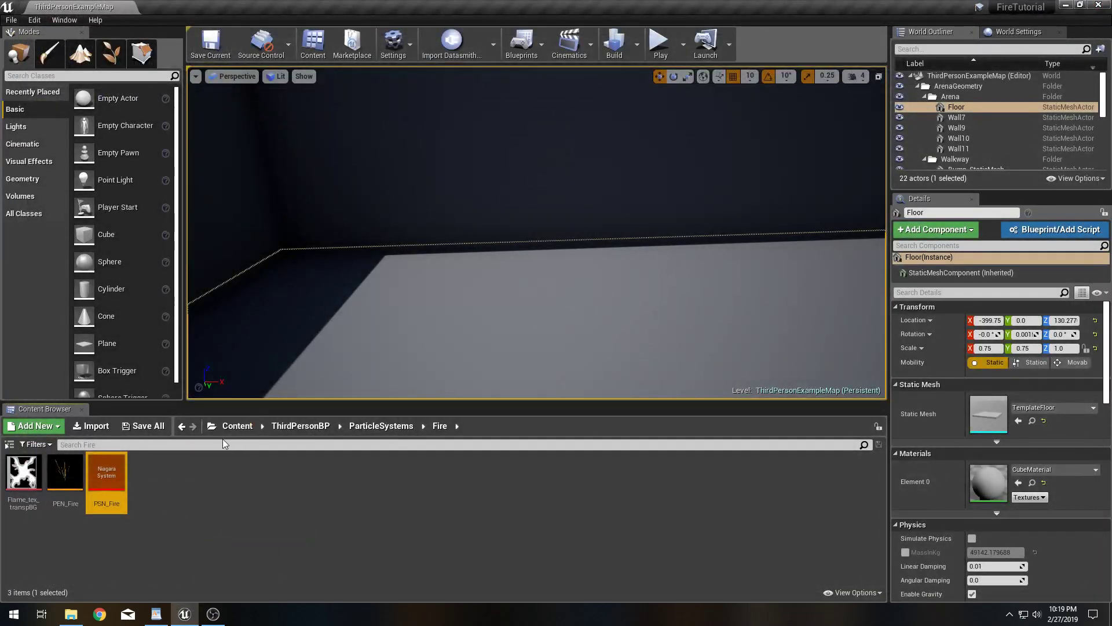
Place the PSN_Fire system in the level and position it at X -1280, Y 430, Z 180.
drag(117, 475, 427, 291)
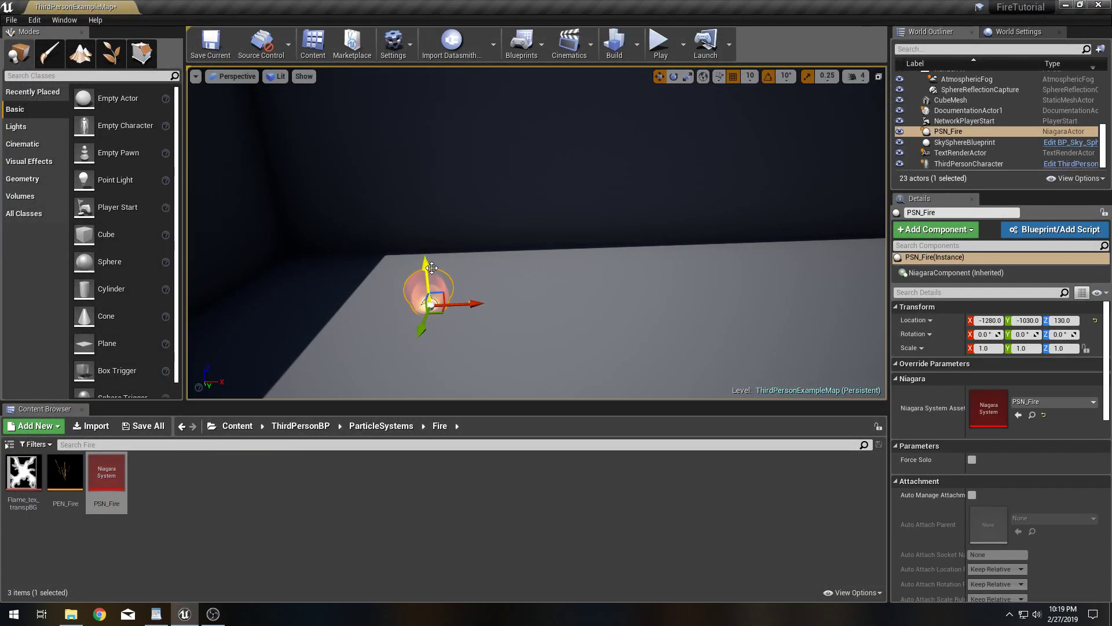
drag(431, 250, 431, 245)
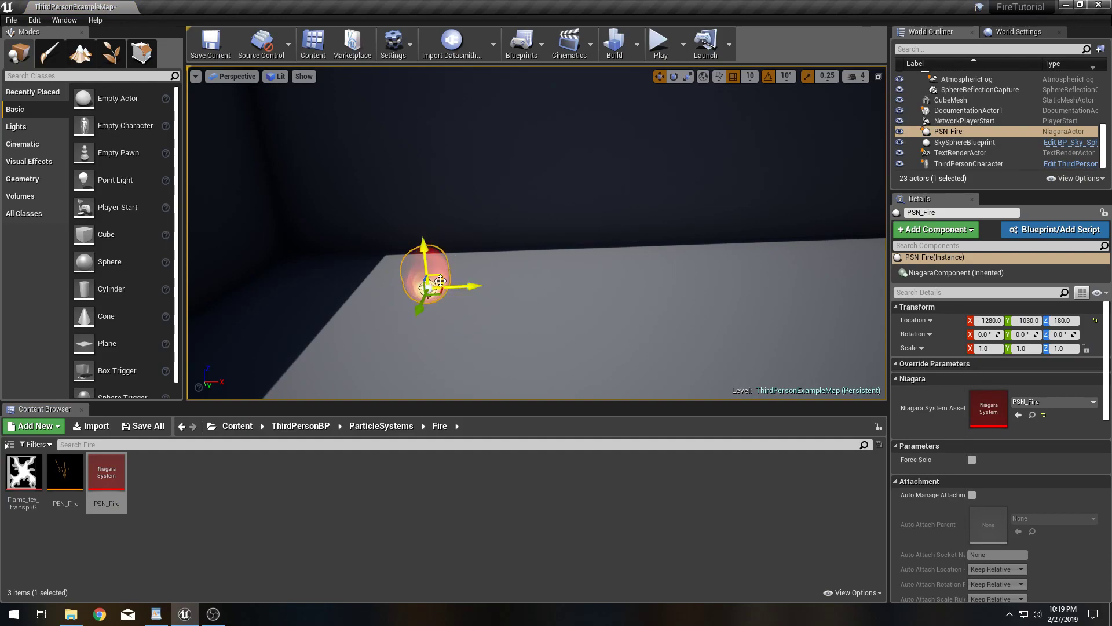
key(d)
right_drag(493, 263, 348, 261)
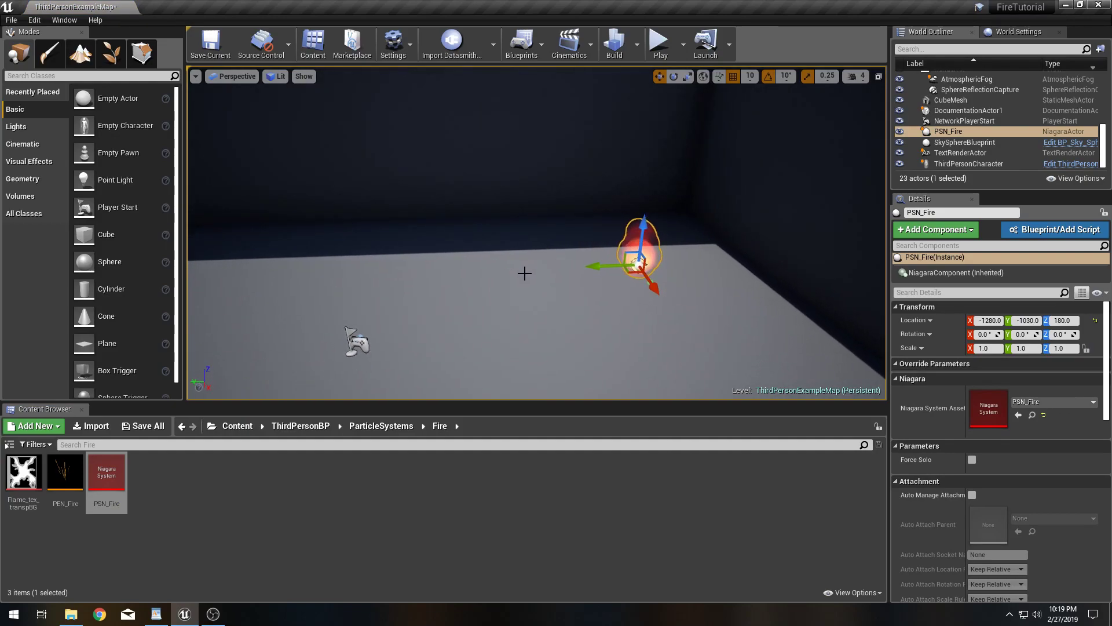
drag(612, 268, 307, 274)
key(a)
right_drag(460, 290, 400, 292)
drag(516, 297, 352, 298)
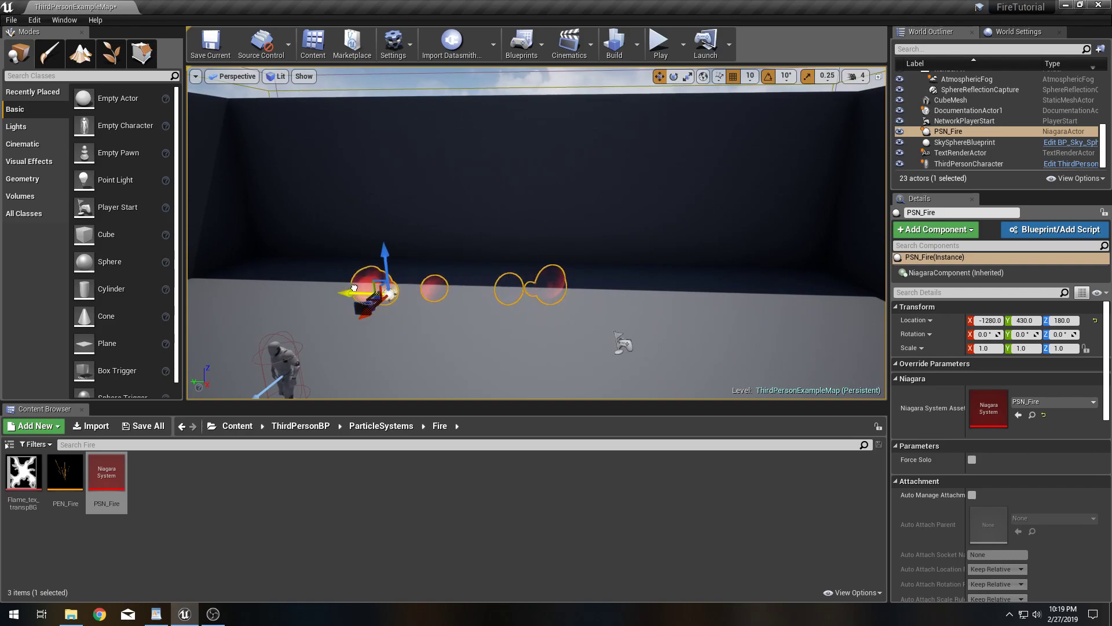
Play the level, walk the character towards the fire to examine the effect, and stop playing.
click(659, 43)
key(w)
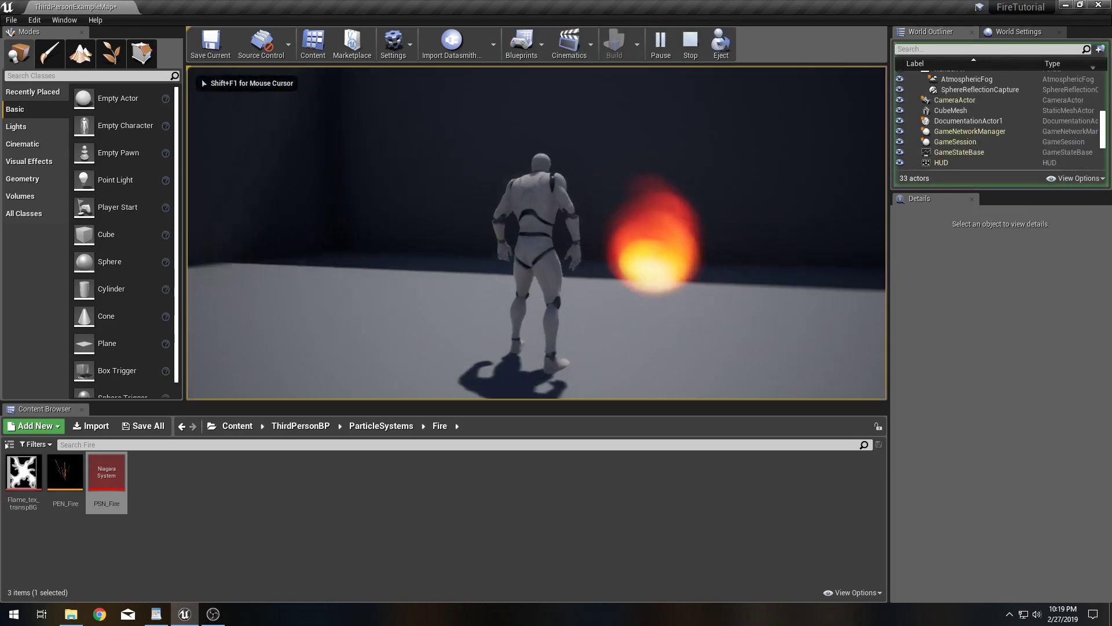
key(w)
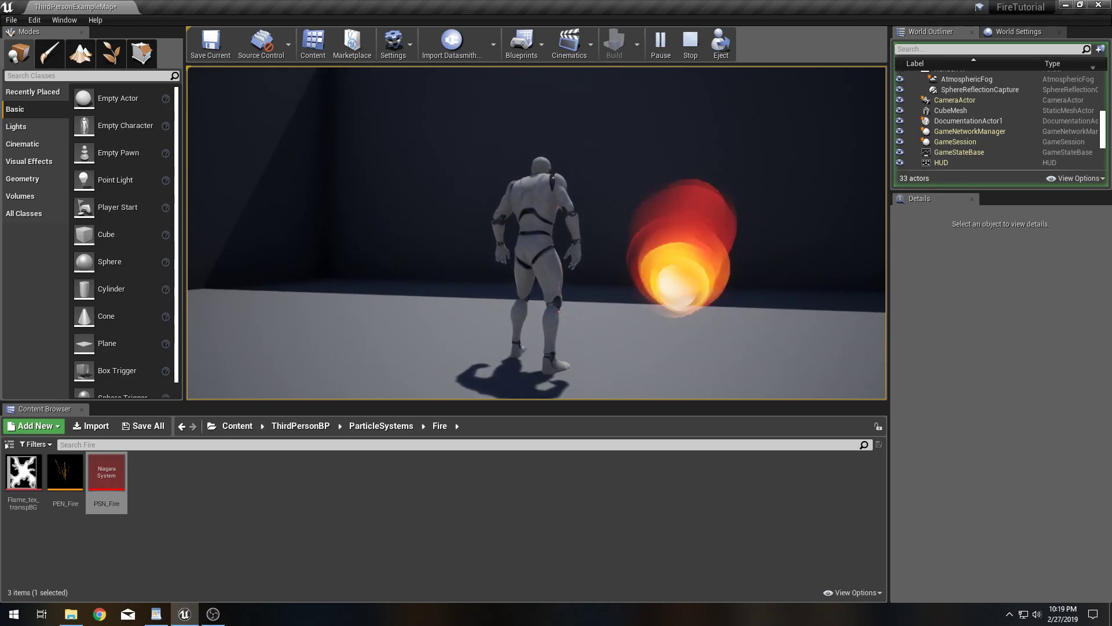
key(Escape)
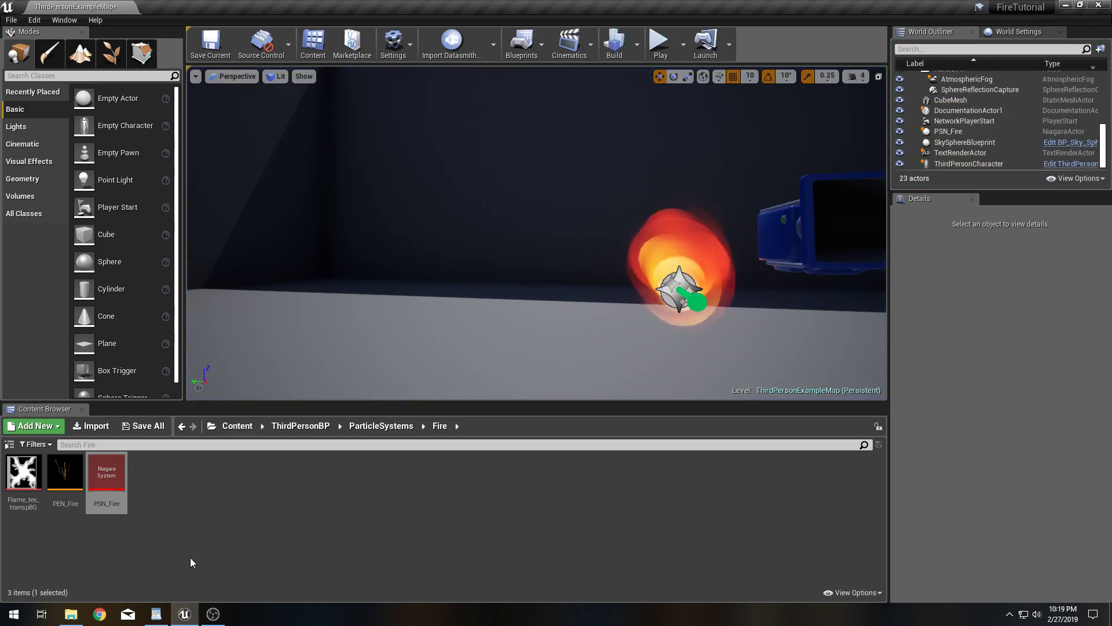
Create a material from the Flame_tex_transpBG texture and name it M_Flames.
click(22, 474)
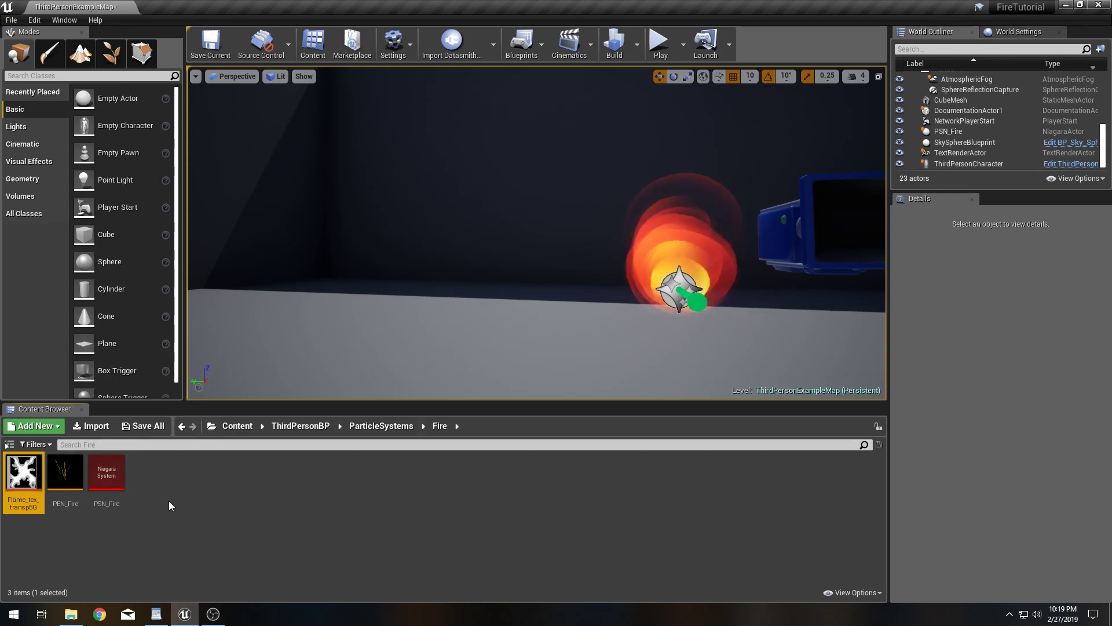
right_click(26, 474)
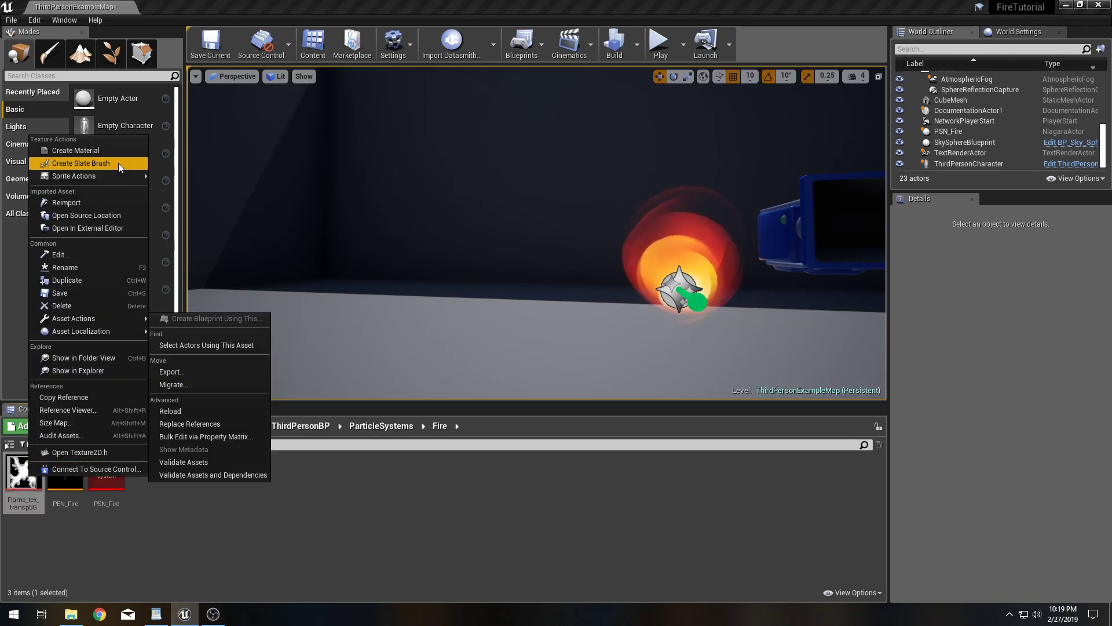
click(109, 150)
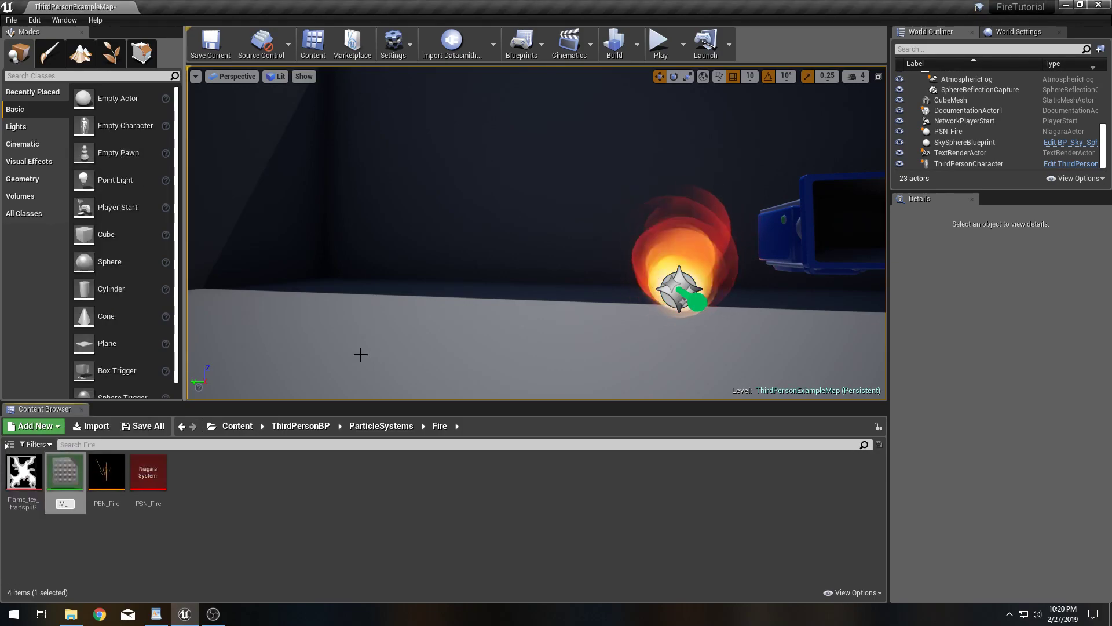
key(Return)
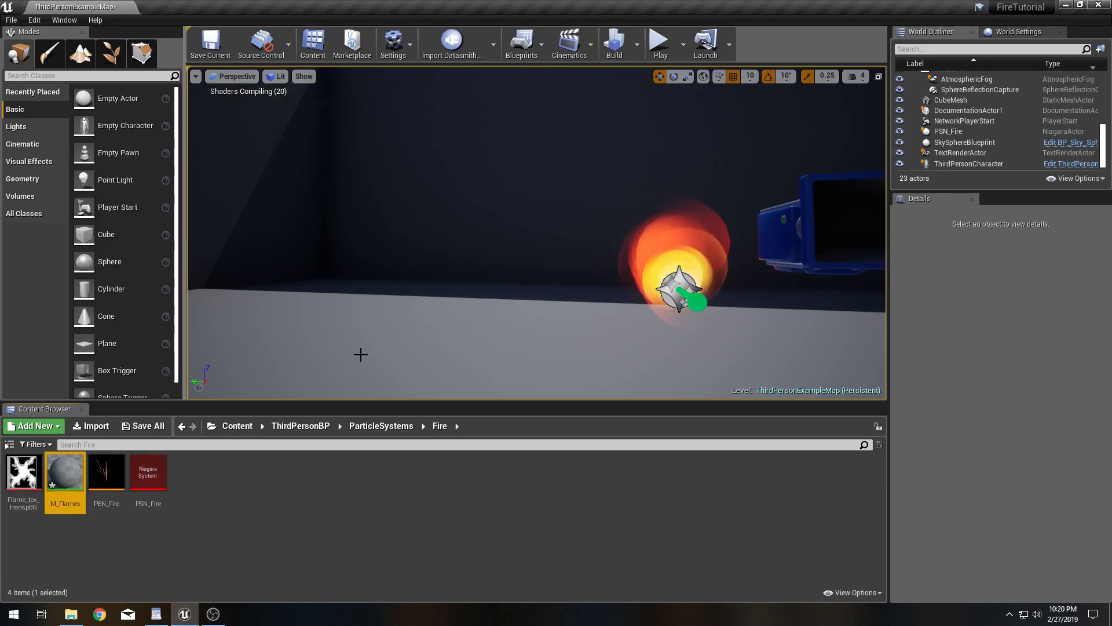
Open the M_Flames material and set its blend mode to Additive and its shading model to Unlit.
double_click(78, 467)
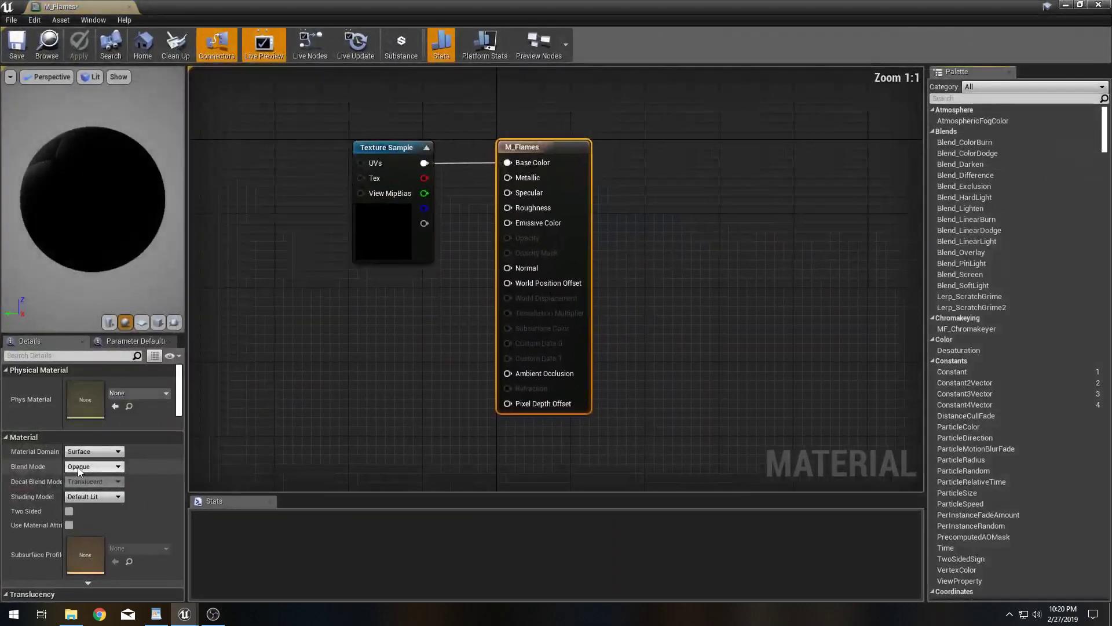
scroll(457, 356, down, 4)
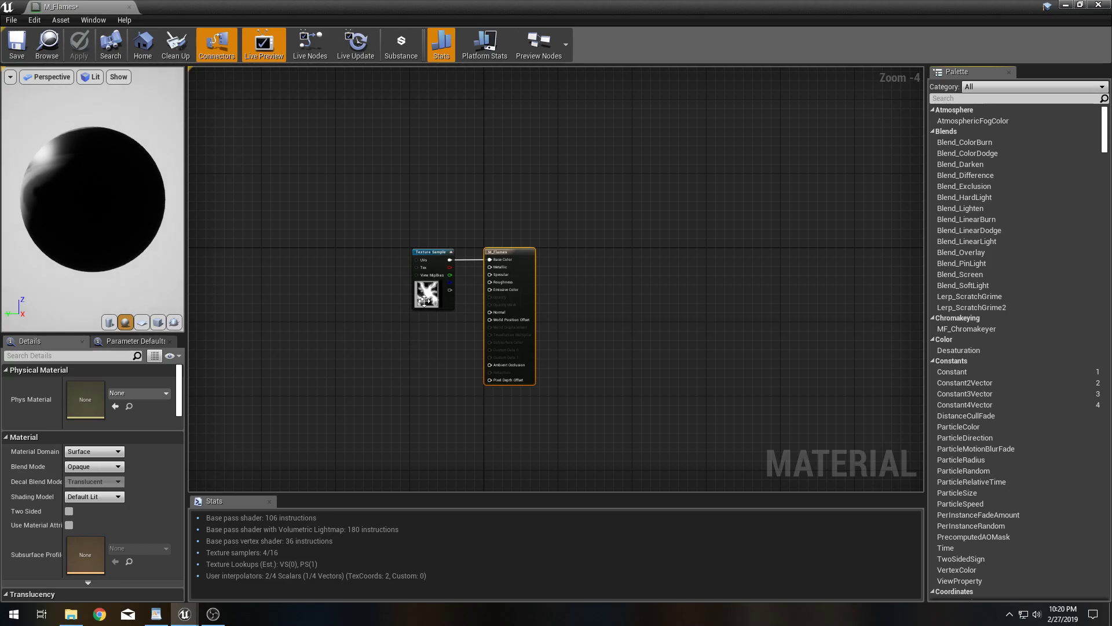
scroll(433, 310, up, 3)
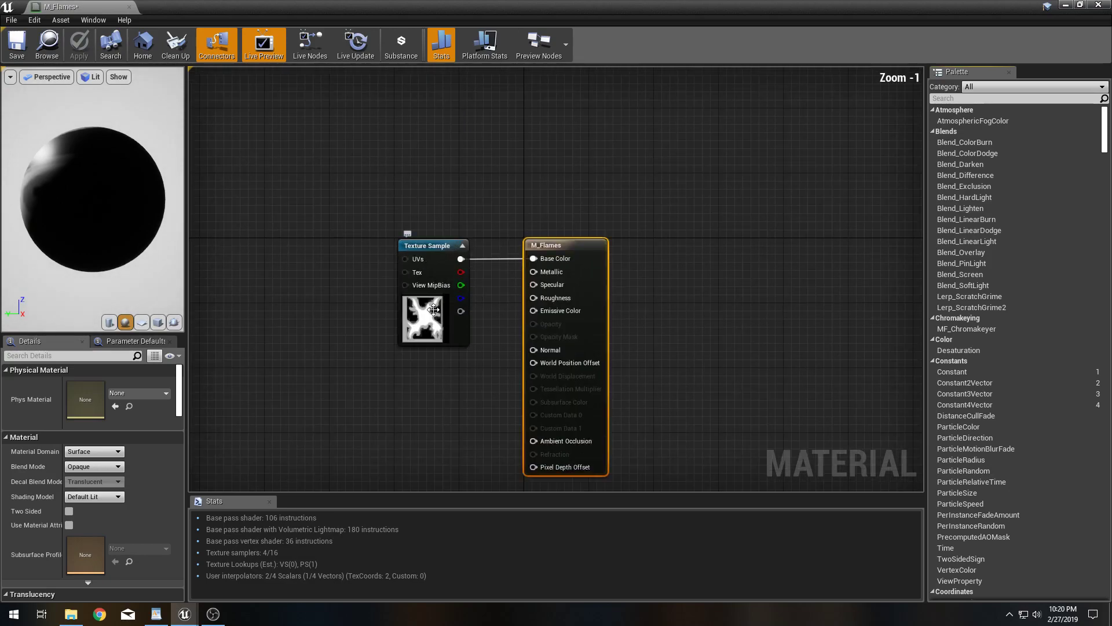
click(117, 466)
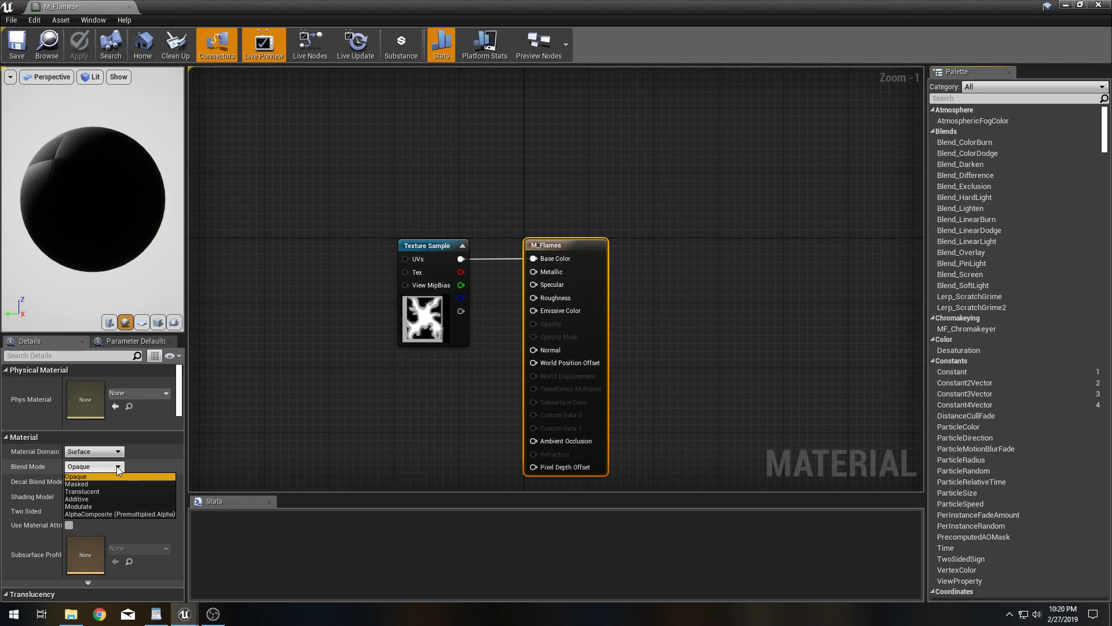
click(91, 497)
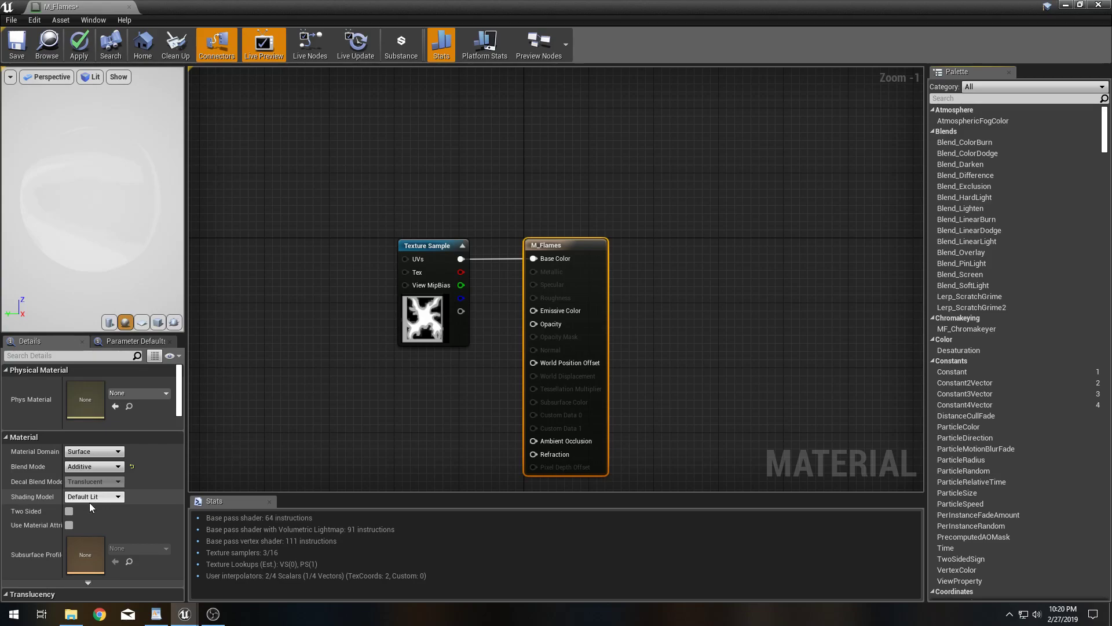
click(92, 498)
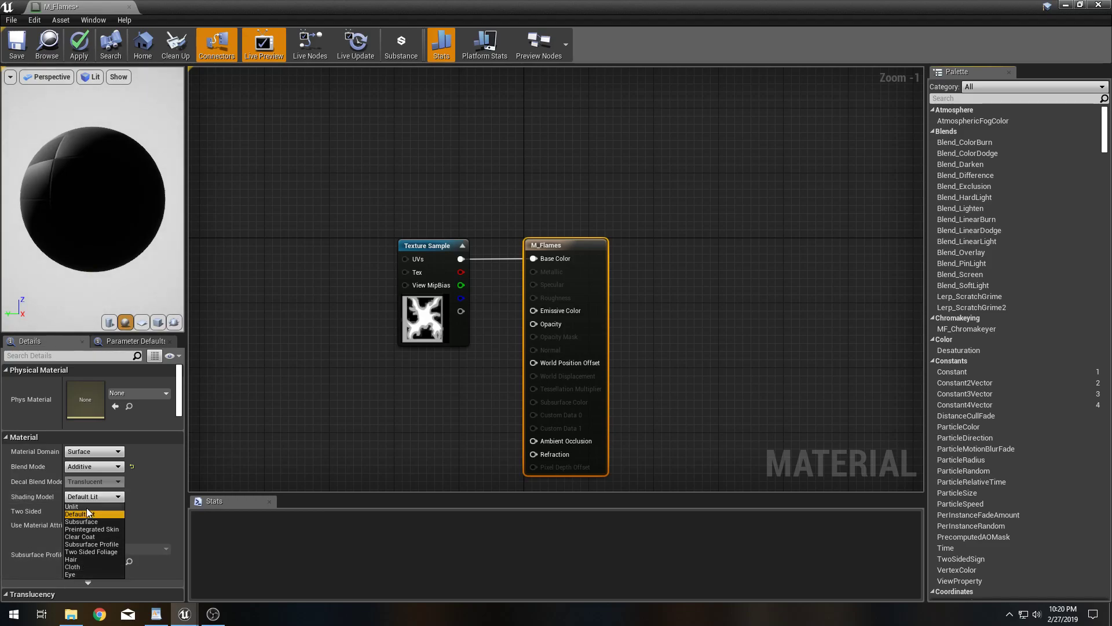
click(86, 506)
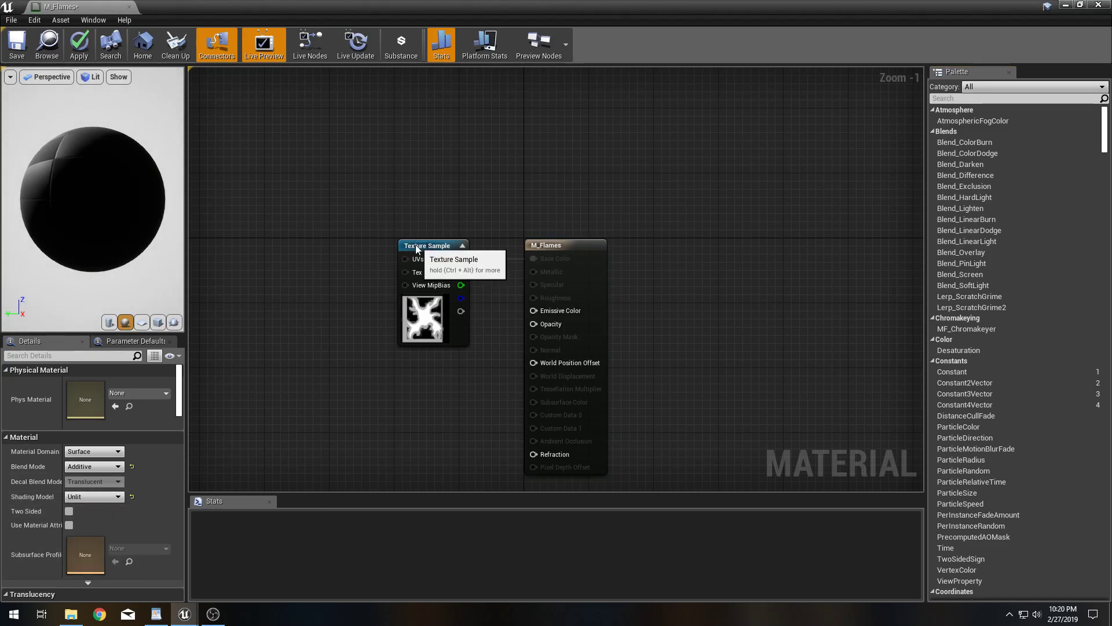
Move the Texture Sample node farther from the M_Flames output node and add a Particle Color node above it.
drag(419, 246, 294, 245)
right_drag(420, 249, 426, 272)
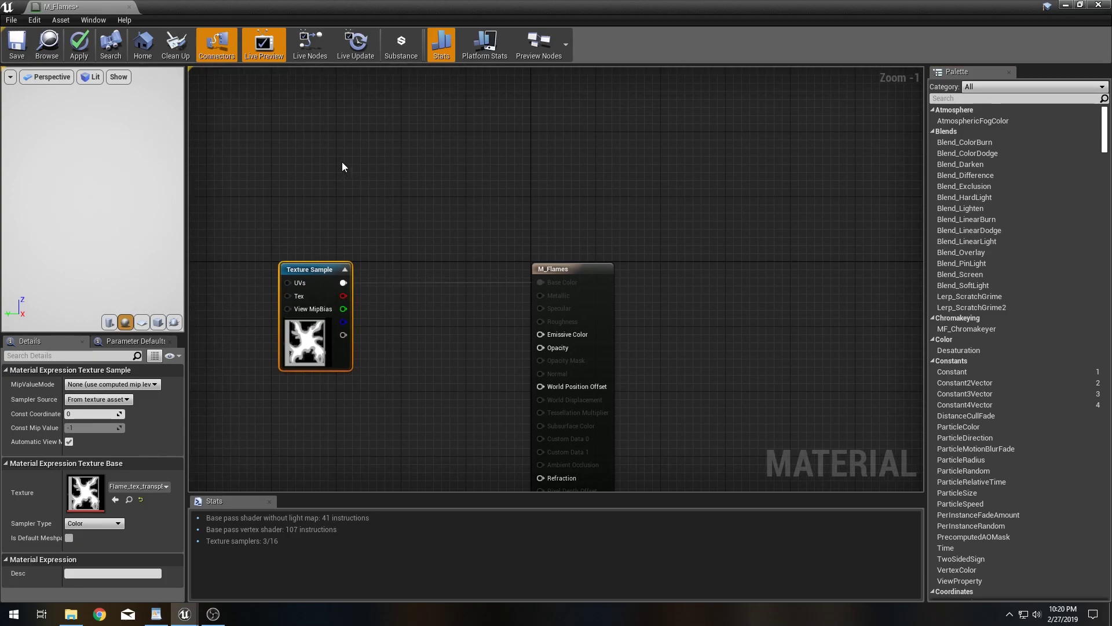
right_drag(345, 159, 358, 193)
right_click(350, 194)
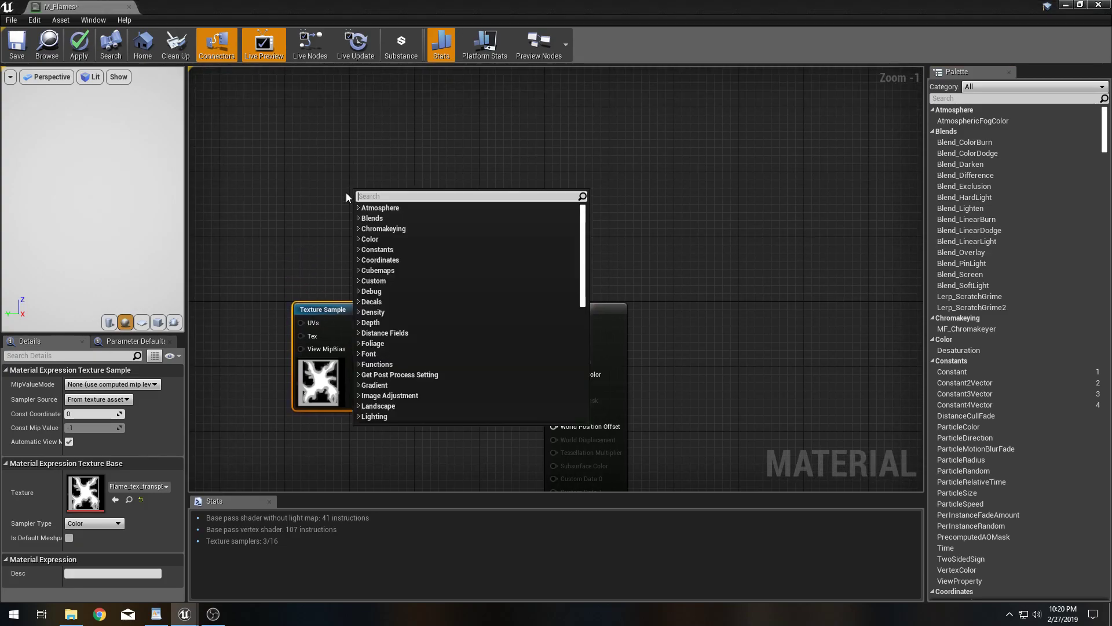
click(322, 186)
right_click(351, 189)
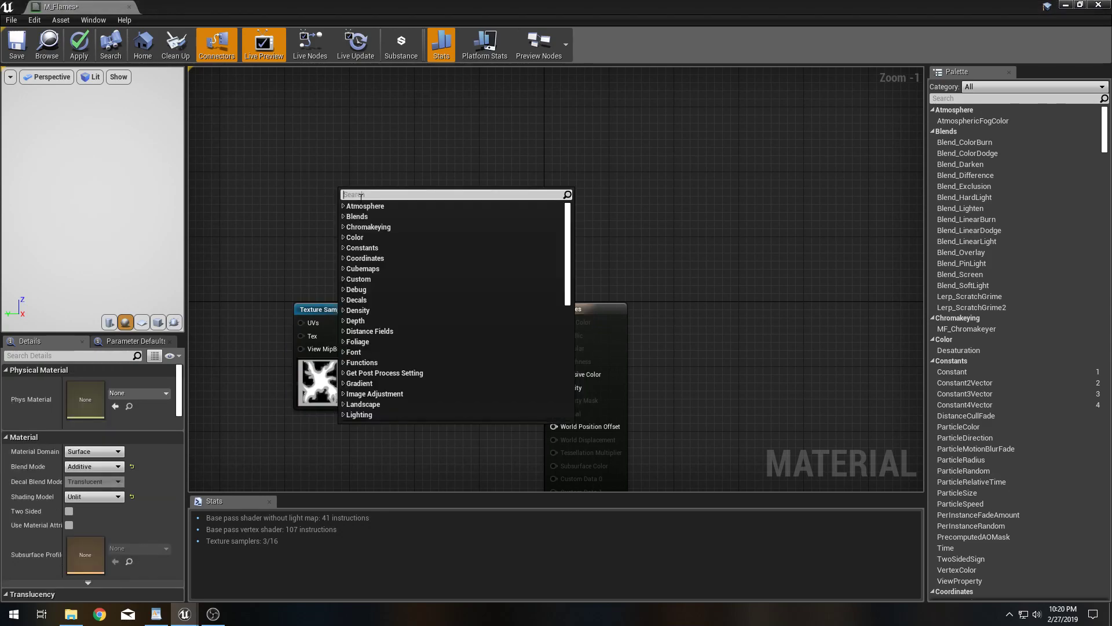
text(partic)
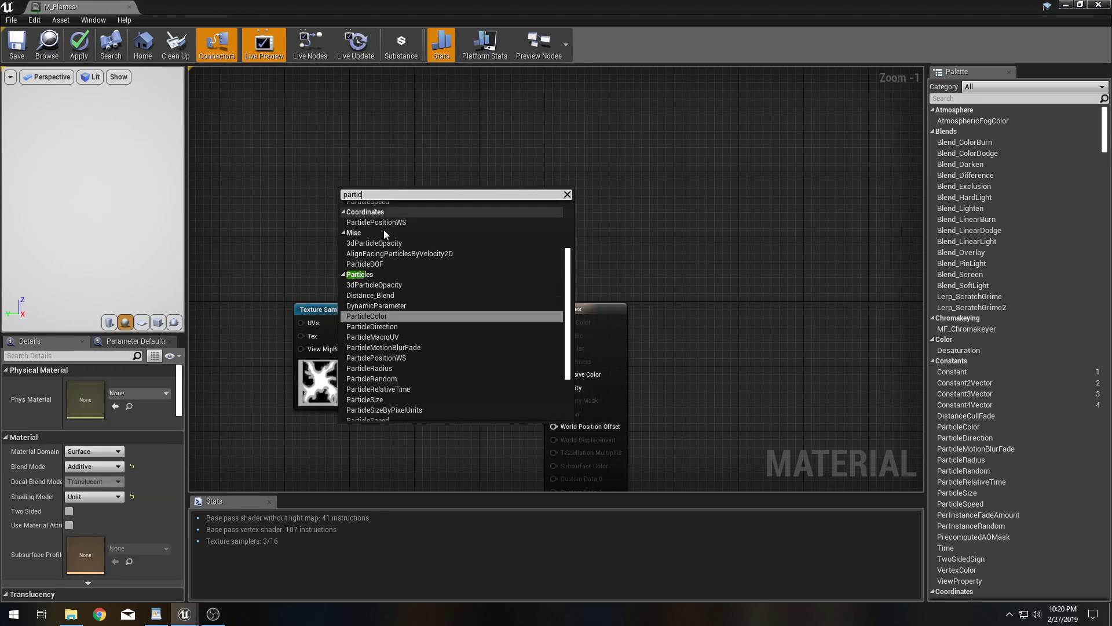
click(376, 316)
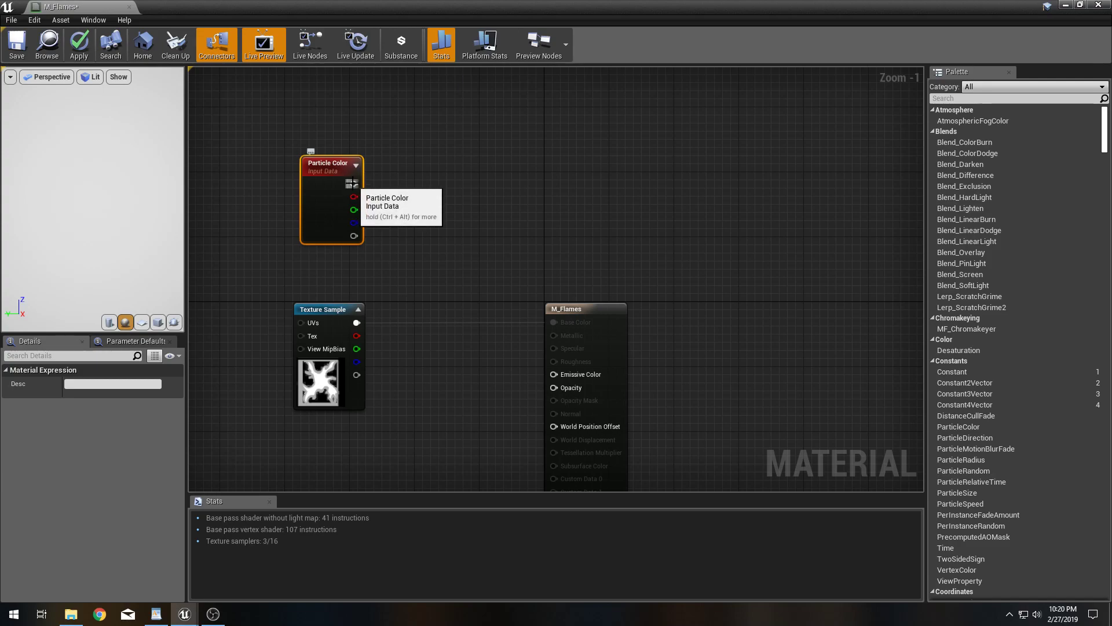
drag(352, 184, 440, 235)
text(mmmmmmmmmmmmmmm)
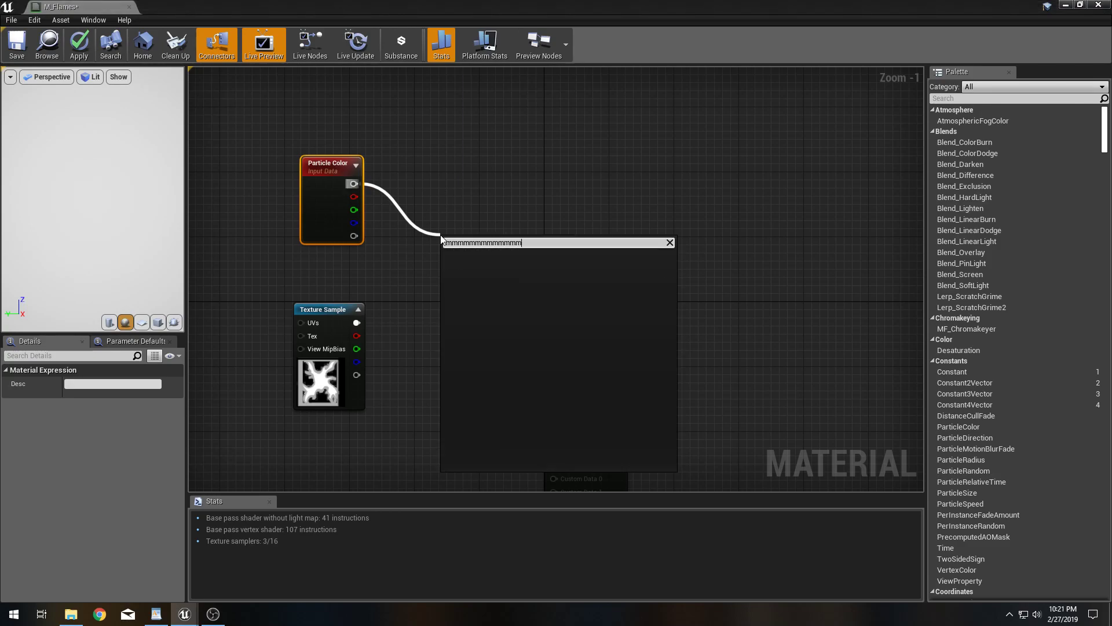
key(Escape)
key(Escape)
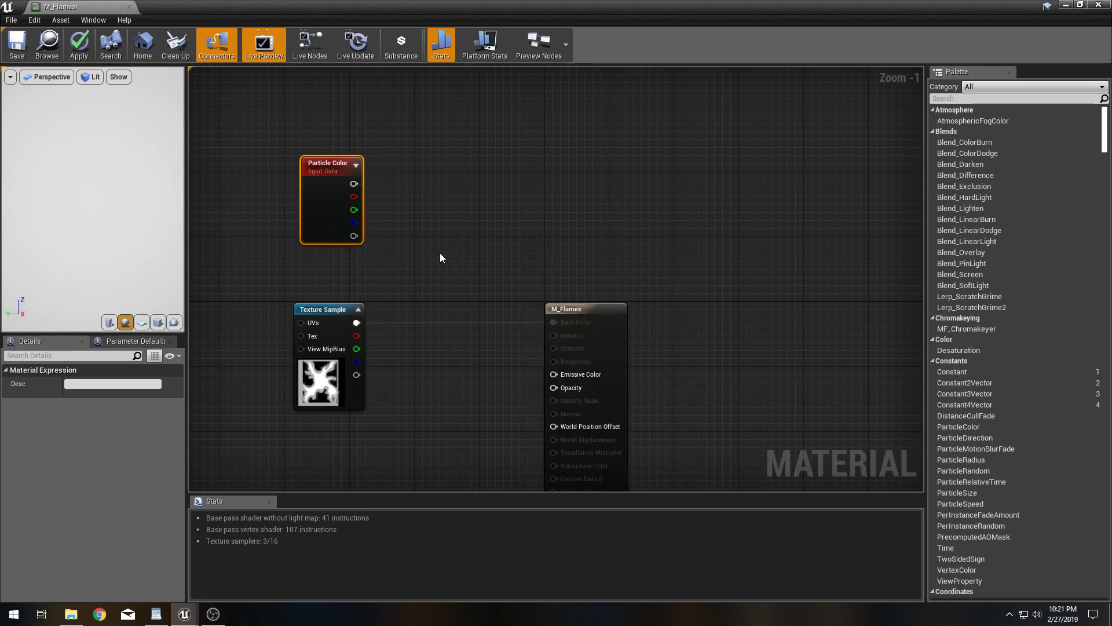
Add a Multiply node beside the Particle Color node.
key(m)
click(461, 231)
drag(461, 232, 445, 204)
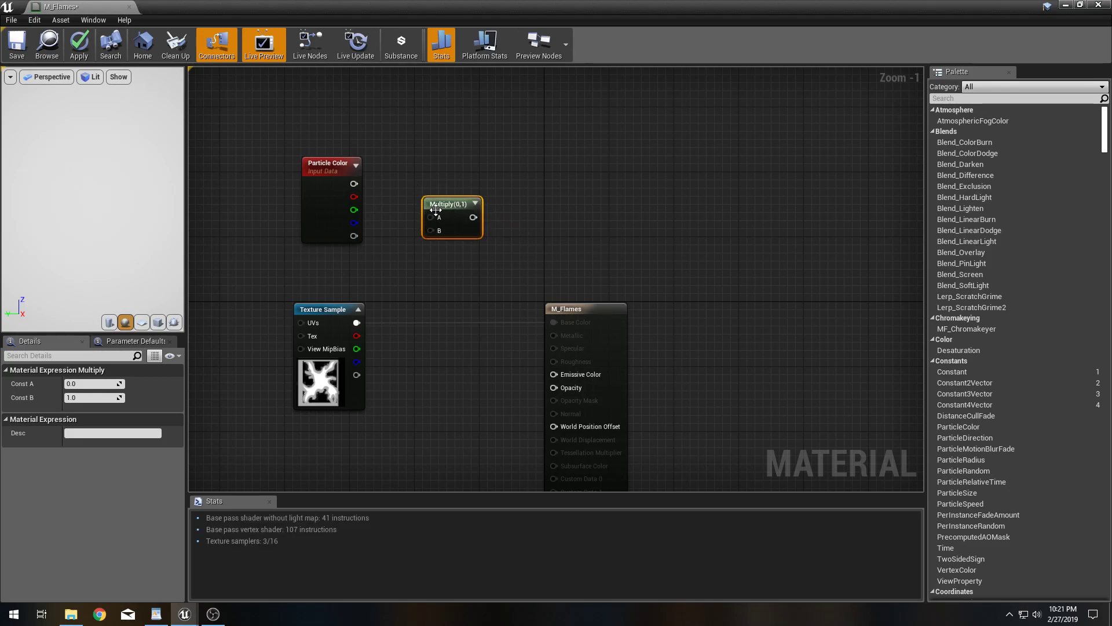
right_click(493, 271)
text(multi)
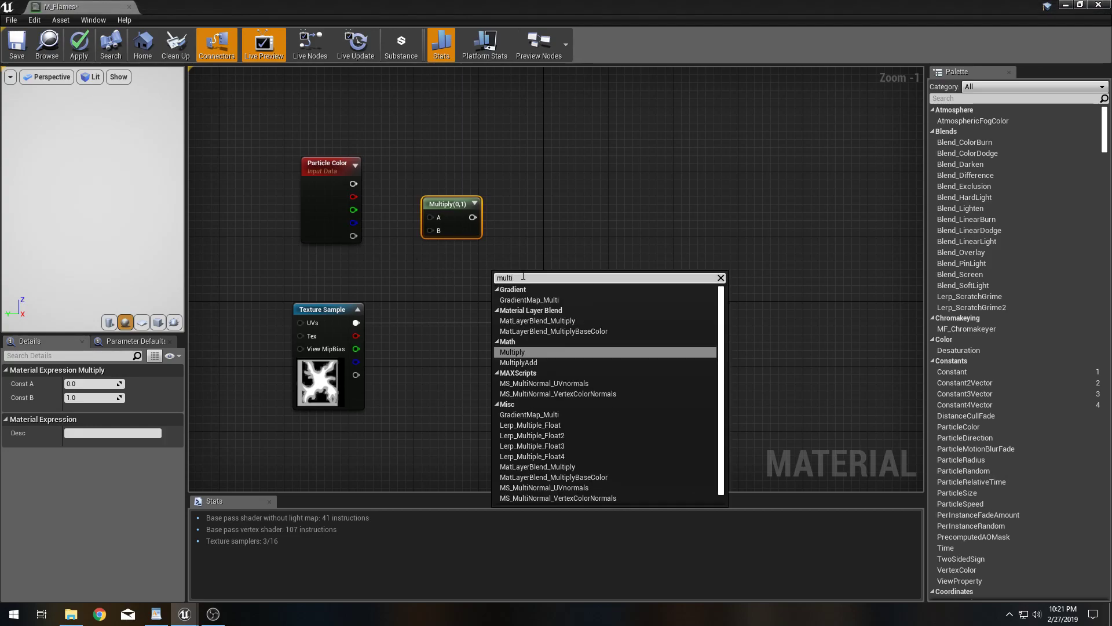
click(497, 225)
Connect Particle Color to Multiply input A, Texture Sample to input B, and the Multiply output to Emissive Color.
drag(353, 183, 455, 238)
drag(355, 323, 554, 374)
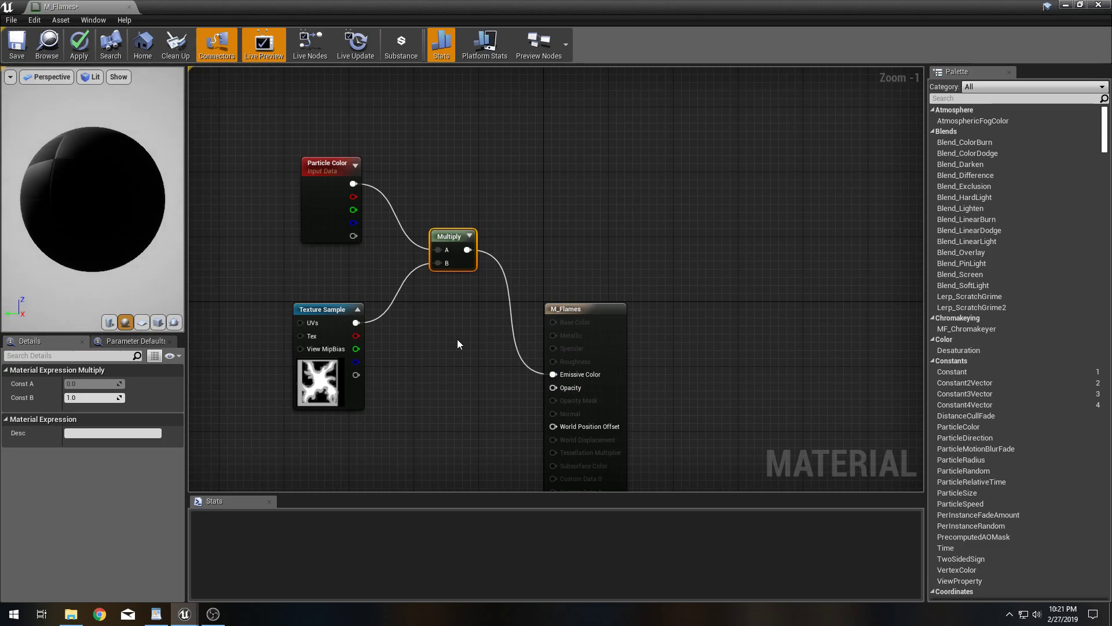
right_drag(458, 339, 482, 237)
mouse_move(474, 159)
mouse_down()
mouse_move(477, 255)
mouse_move(476, 176)
mouse_up()
right_drag(539, 161, 534, 177)
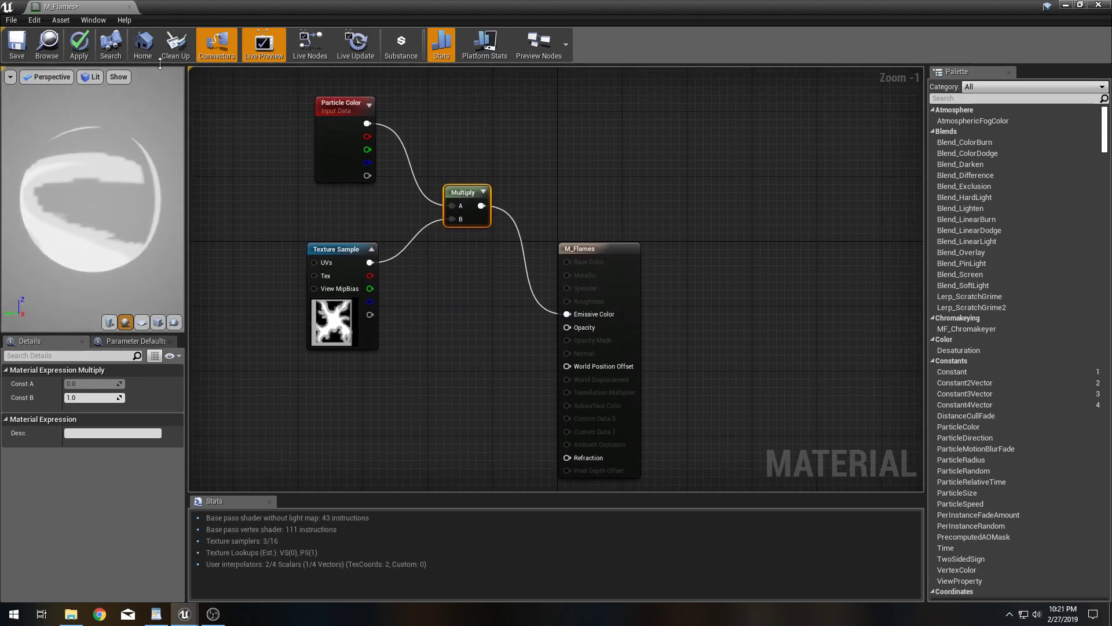
Rotate the material preview to check it, apply and save M_Flames, and close its editor.
drag(99, 162, 109, 118)
click(79, 45)
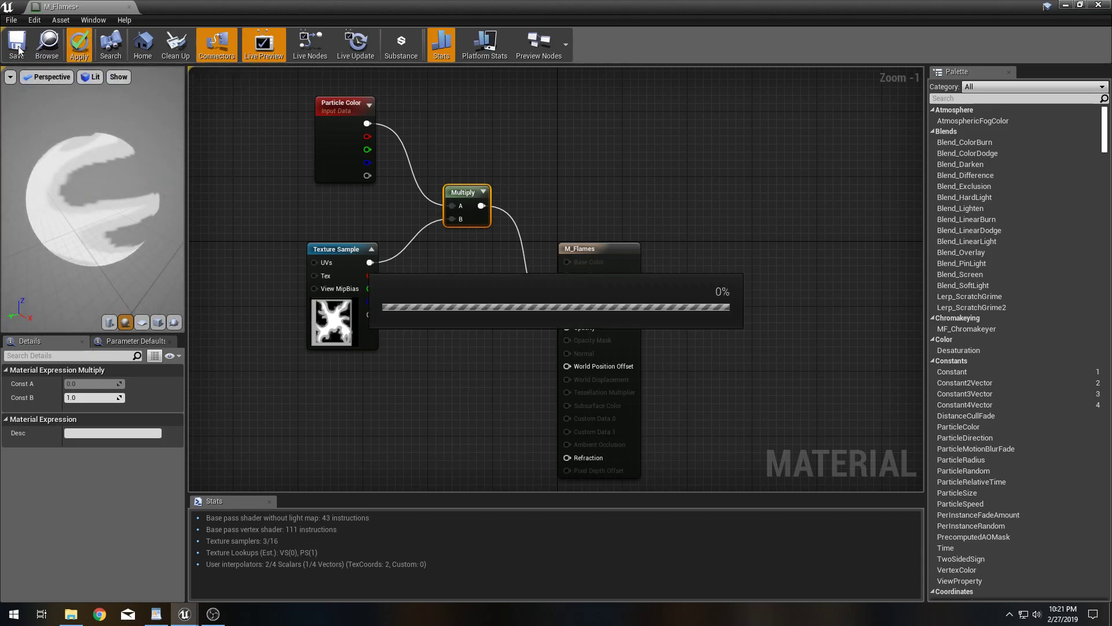
click(17, 46)
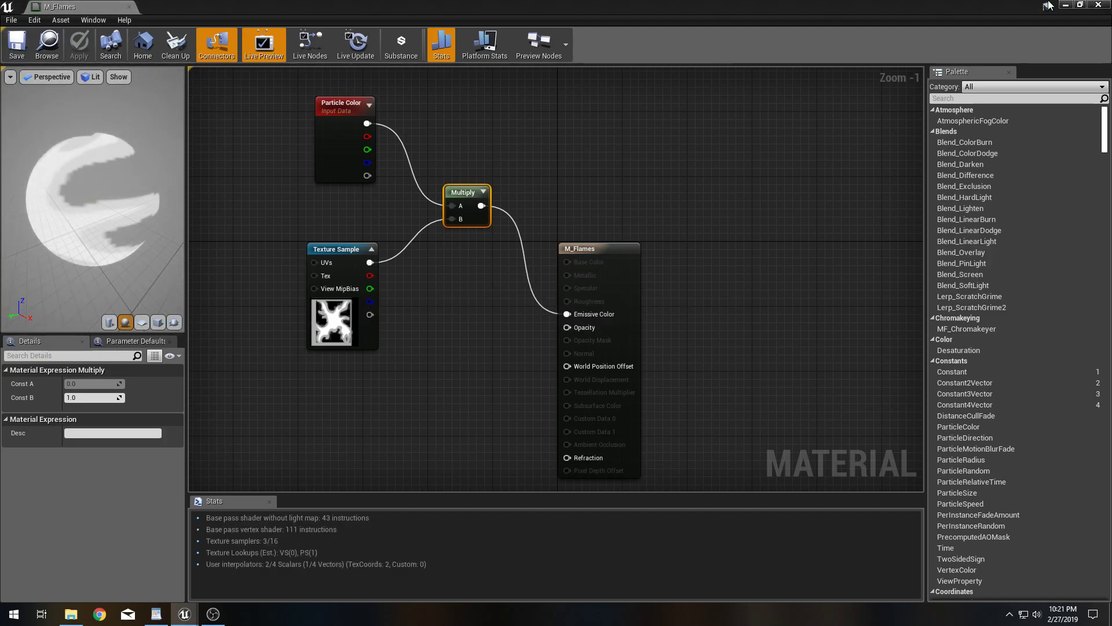
click(1101, 5)
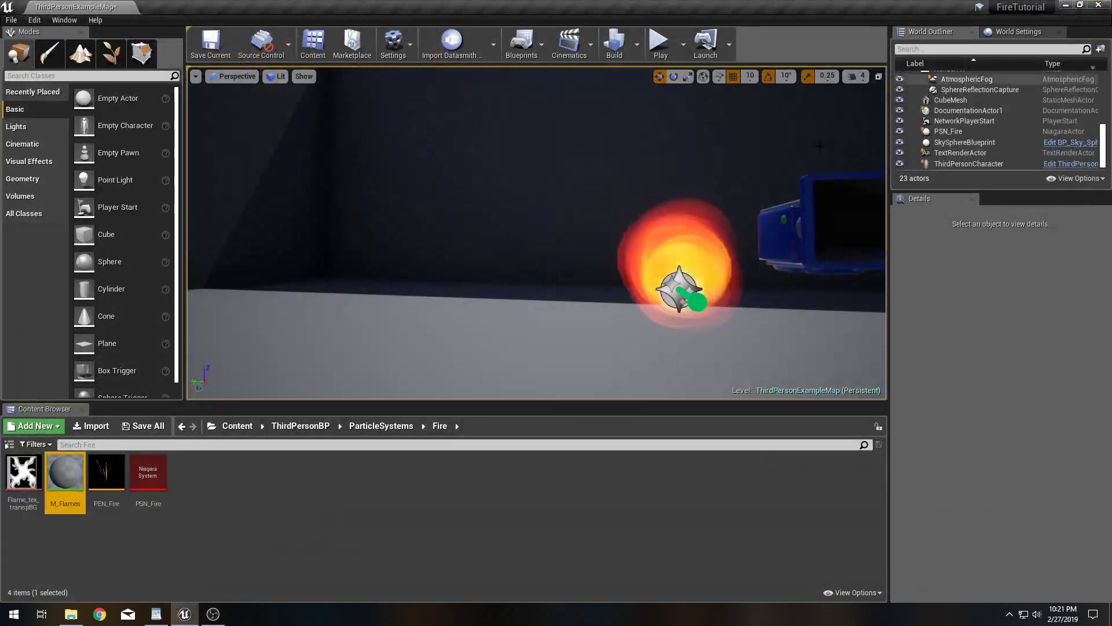
Duplicate the PSN_Fire Niagara system in the Fire folder.
double_click(158, 474)
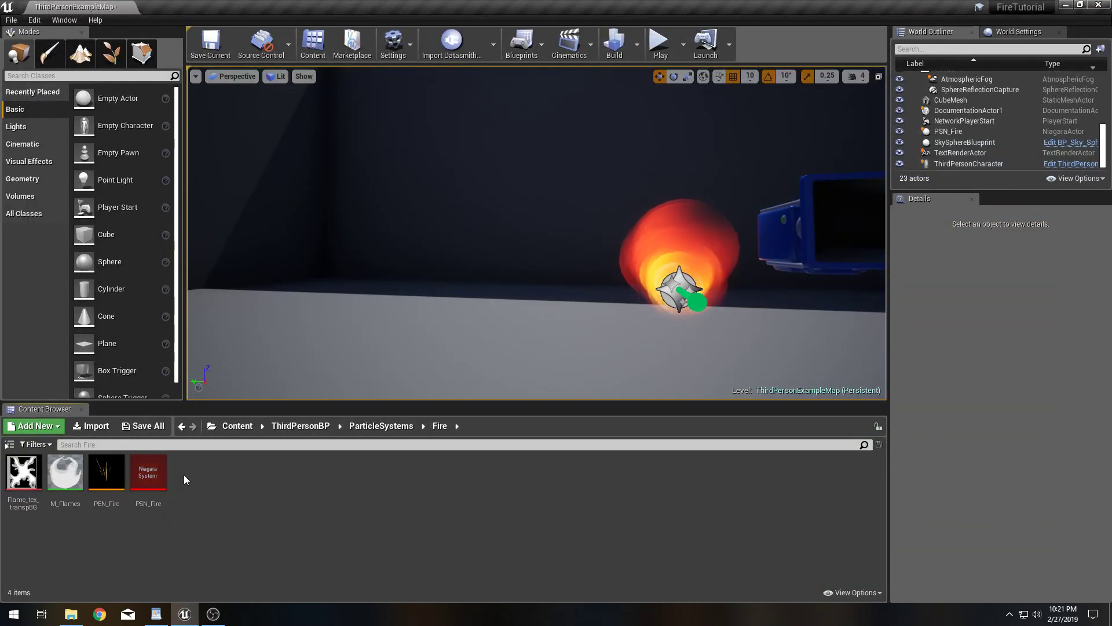
click(214, 475)
key(ctrl+v)
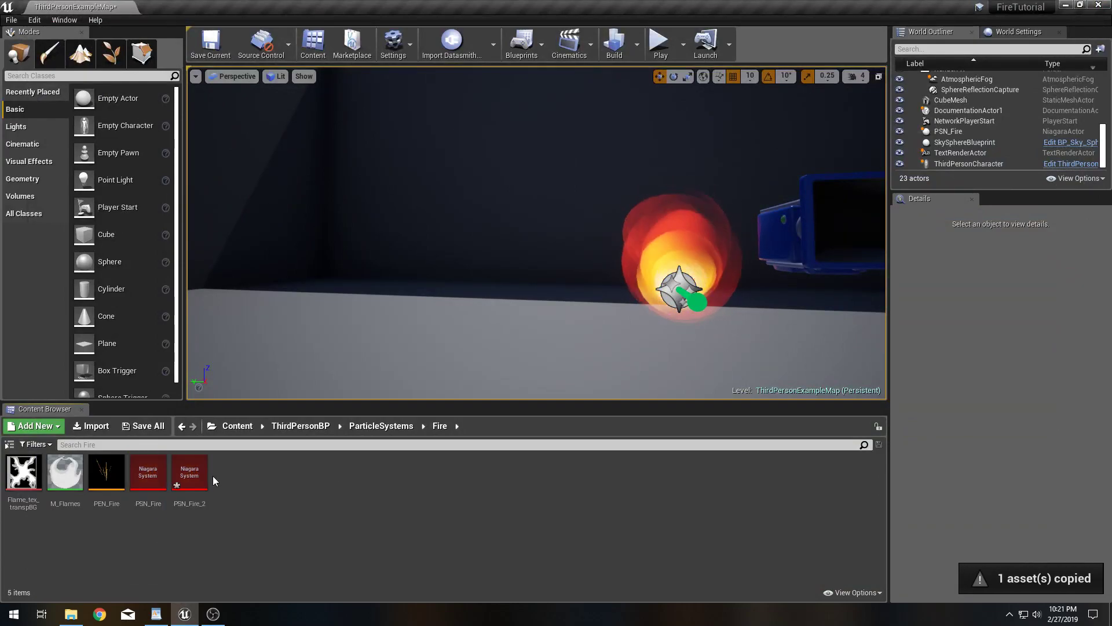
Rename the duplicated Niagara system as PSN_FireWithTexture.
click(189, 477)
key(F2)
key(End)
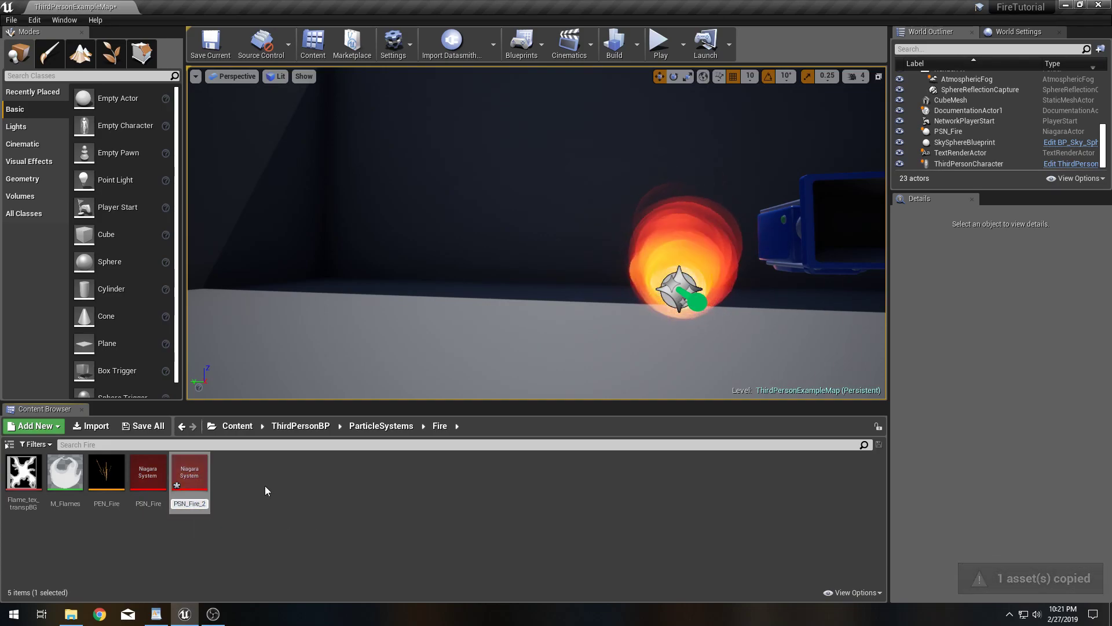
key(BackSpace)
key(BackSpace)
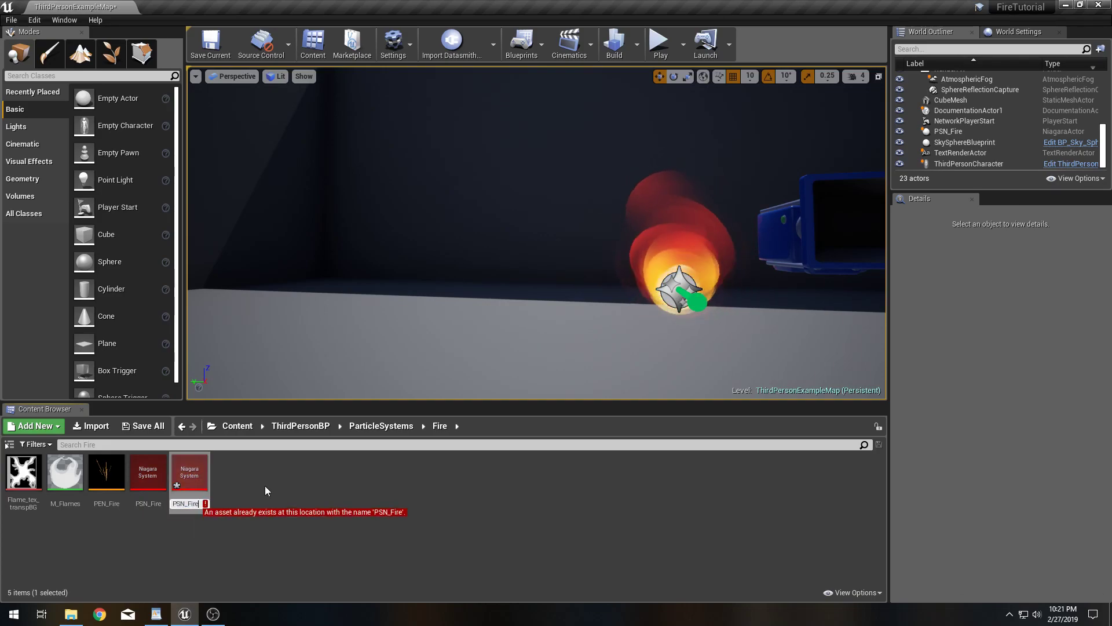
text(WithT)
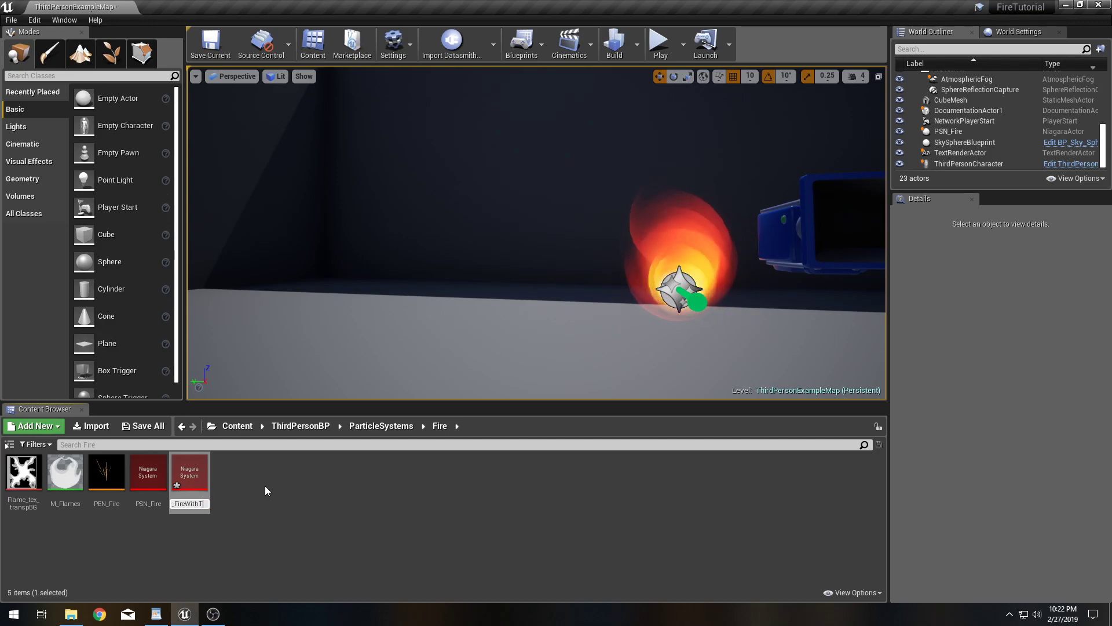
text(exture)
key(Return)
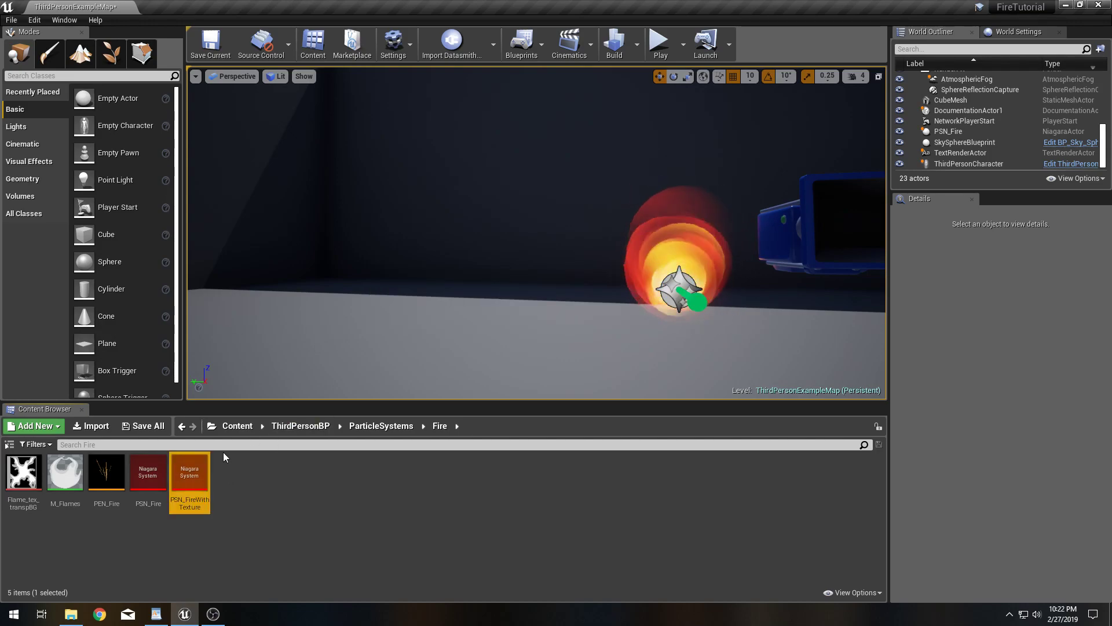
Open PSN_FireWithTexture, set the mesh renderer's override material to M_Flames, save the system and return to the level.
double_click(195, 499)
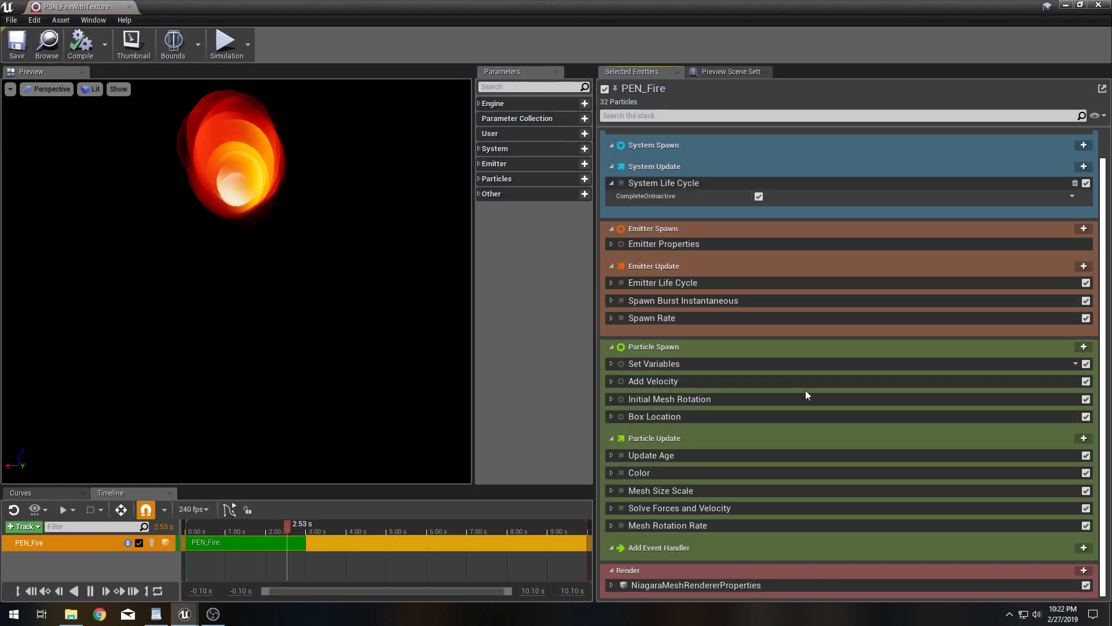
click(611, 582)
scroll(759, 443, down, 2)
scroll(760, 440, down, 5)
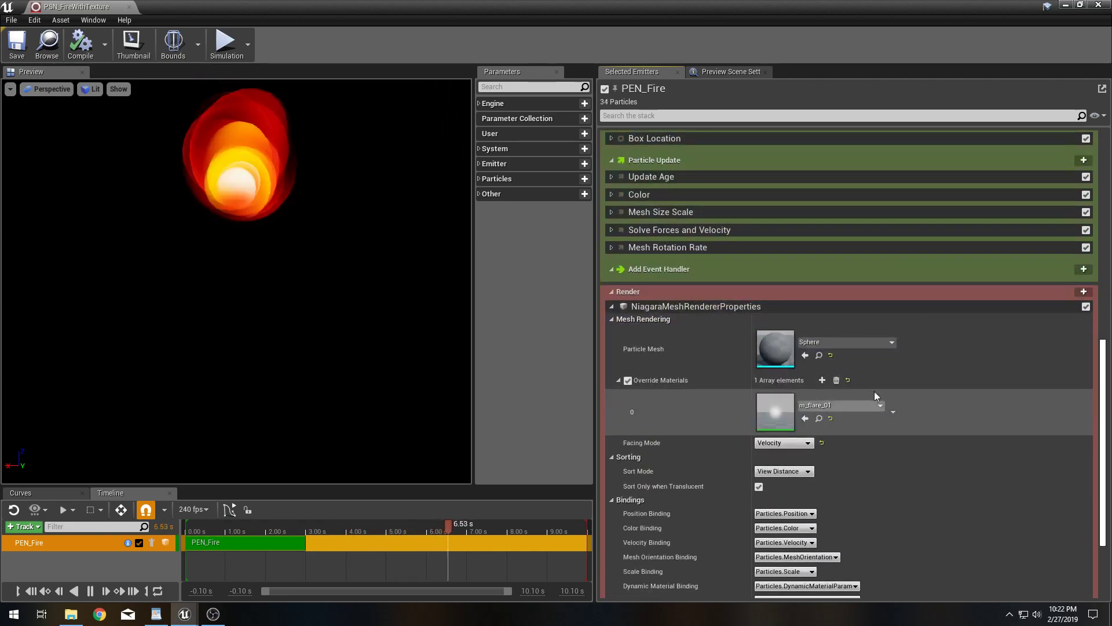
scroll(852, 348, down, 2)
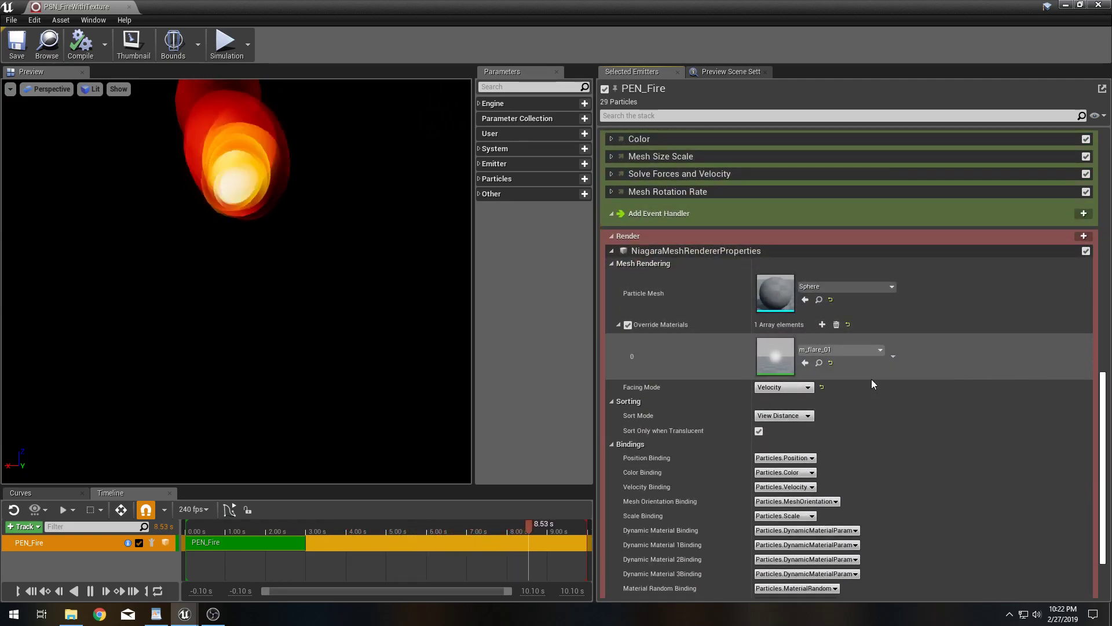
click(865, 351)
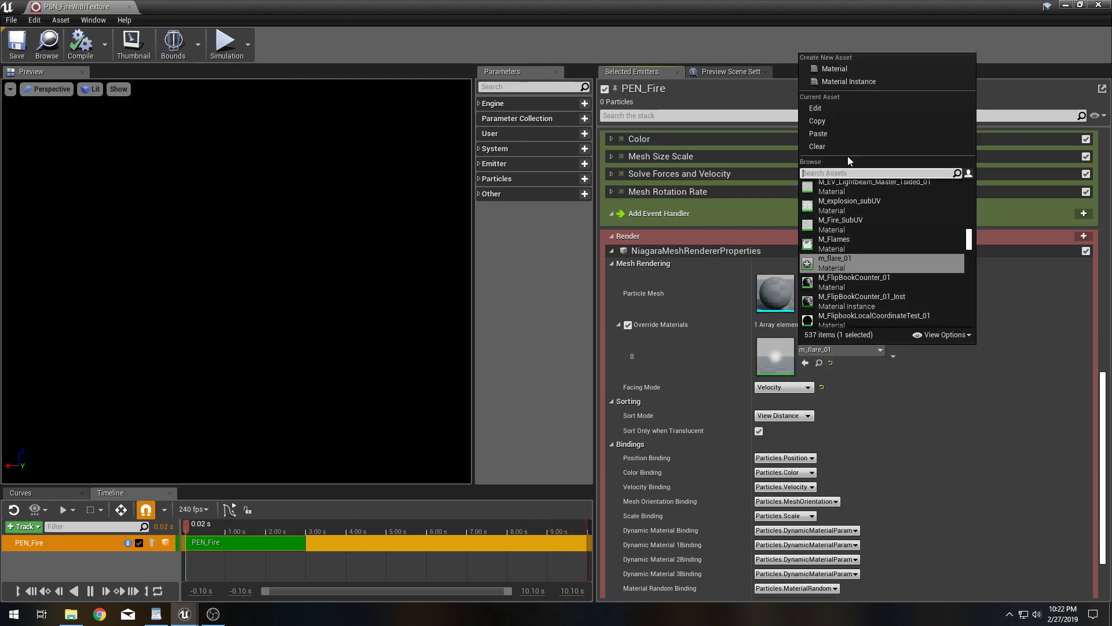
click(832, 240)
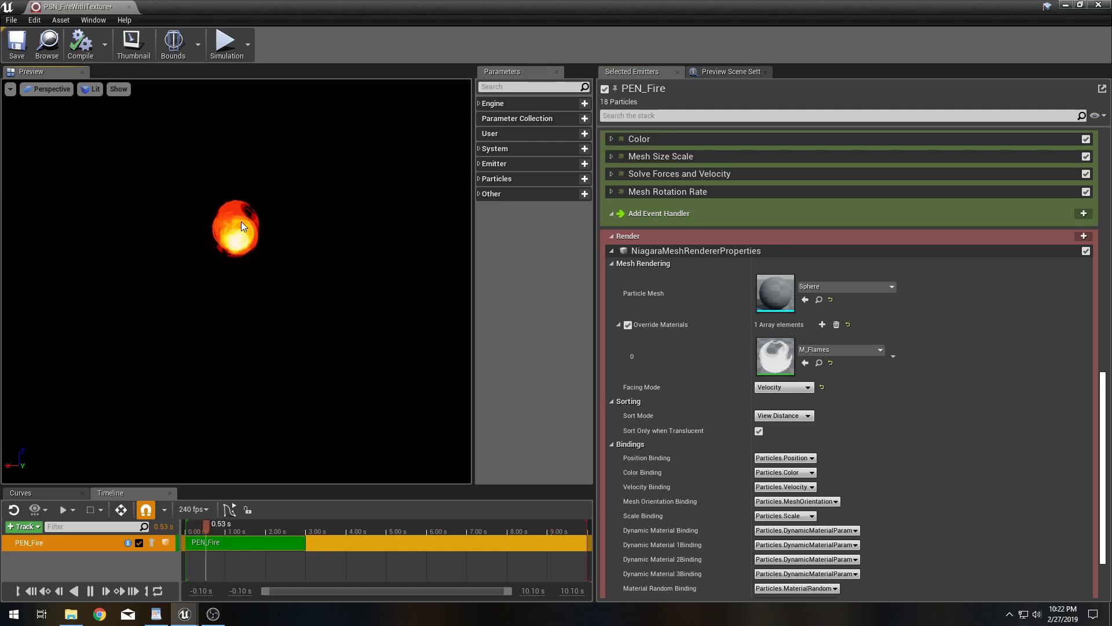
click(17, 46)
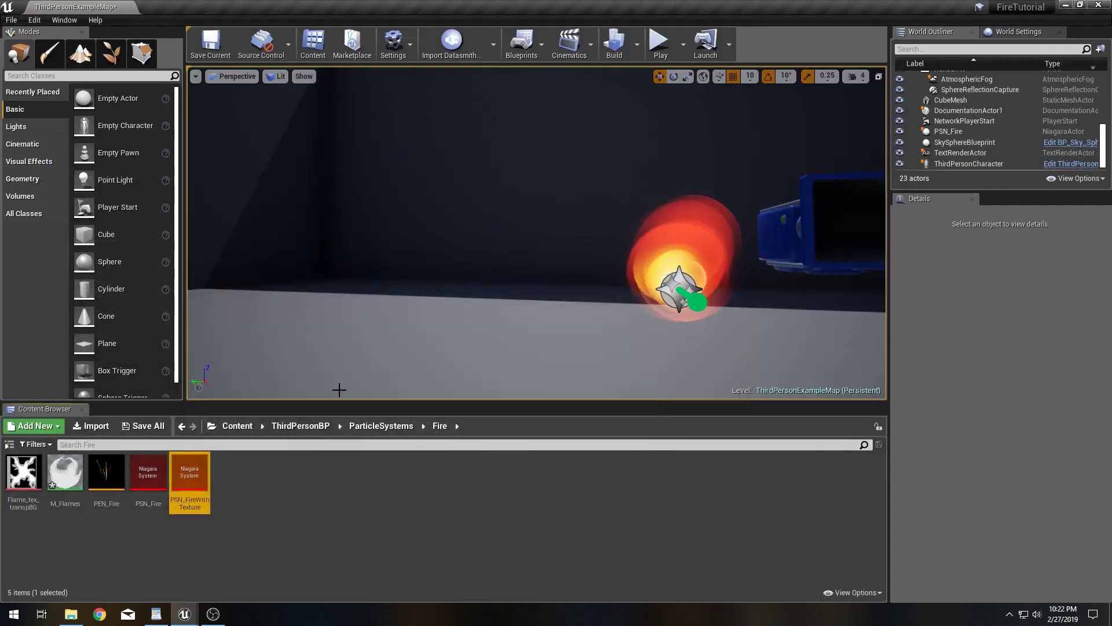
Place PSN_FireWithTexture in the level beside PSN_Fire and raise it to Z 190.
drag(189, 478, 542, 310)
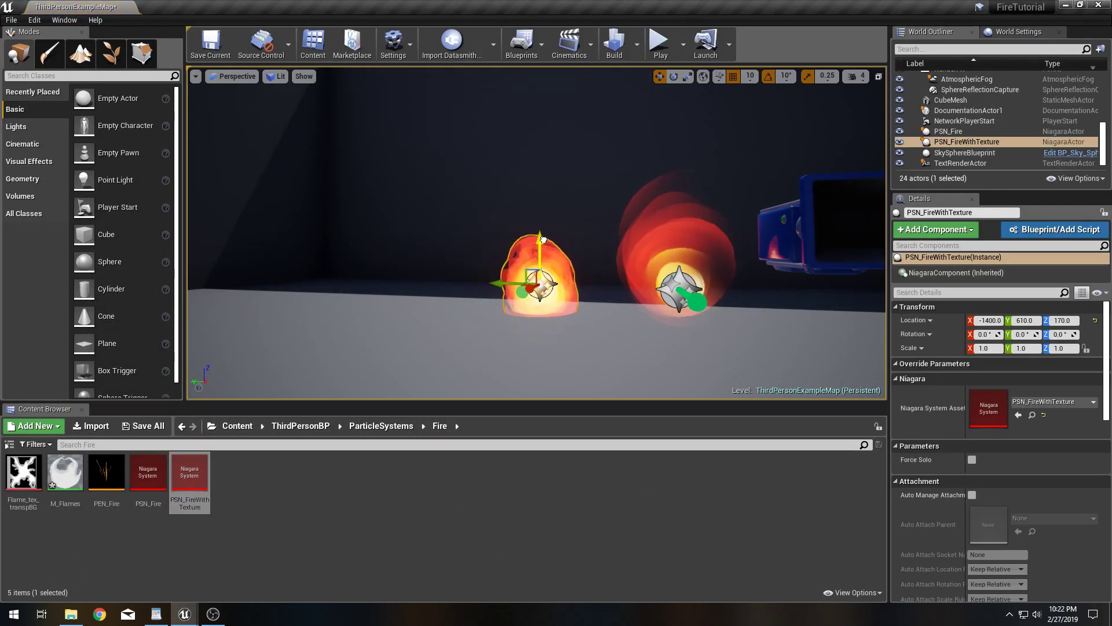
drag(542, 281, 541, 246)
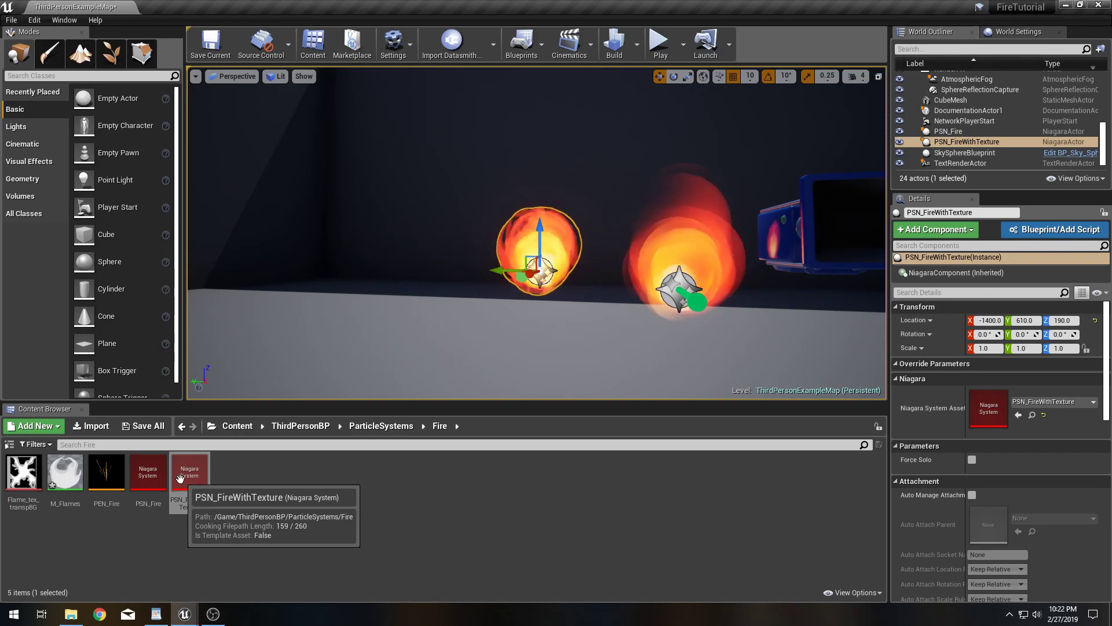
Play the level, walk the character up to the textured fire to inspect it, and end the play session.
click(661, 43)
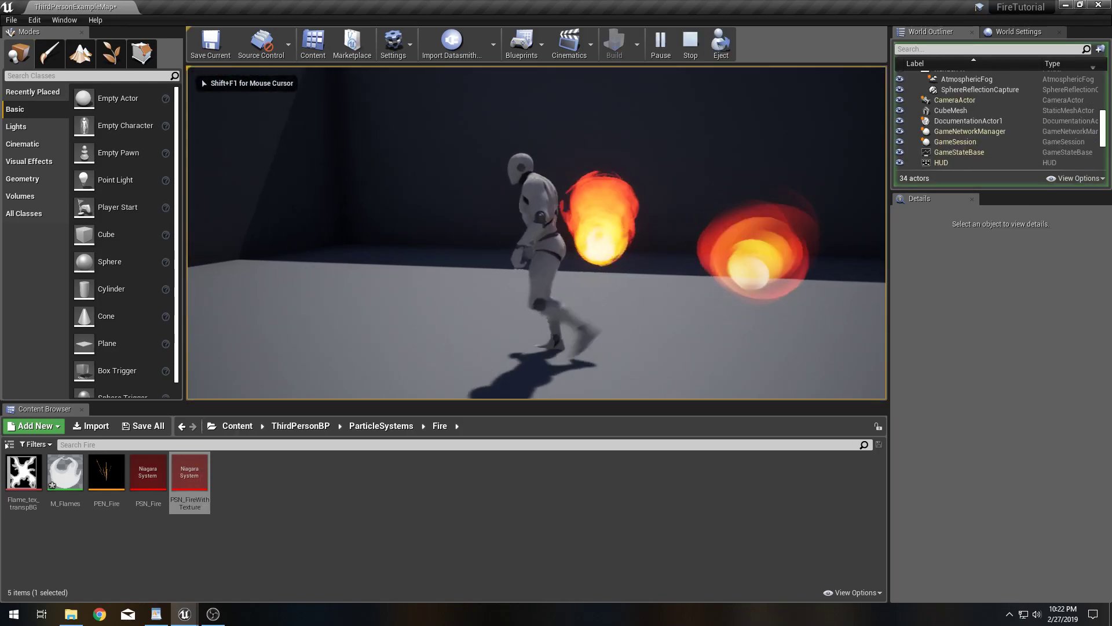
key(w)
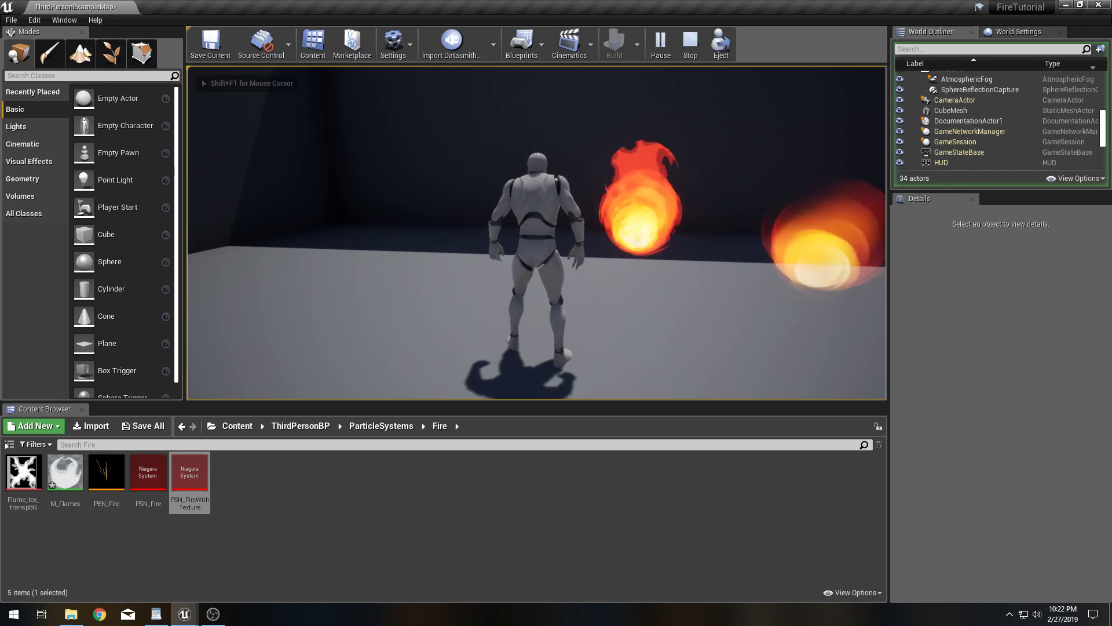
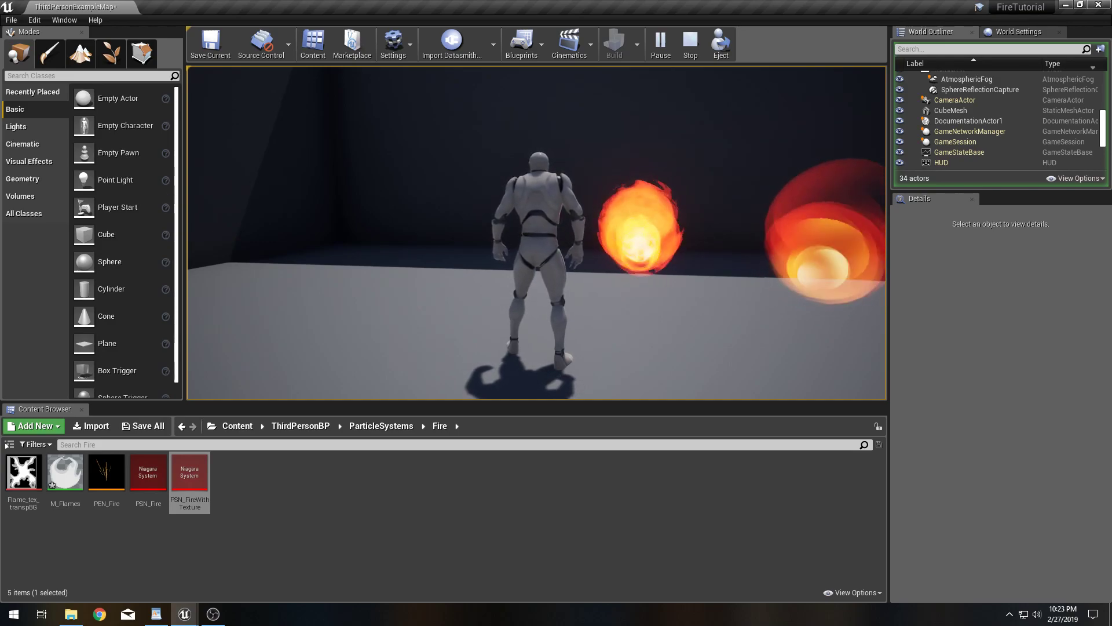
key(w)
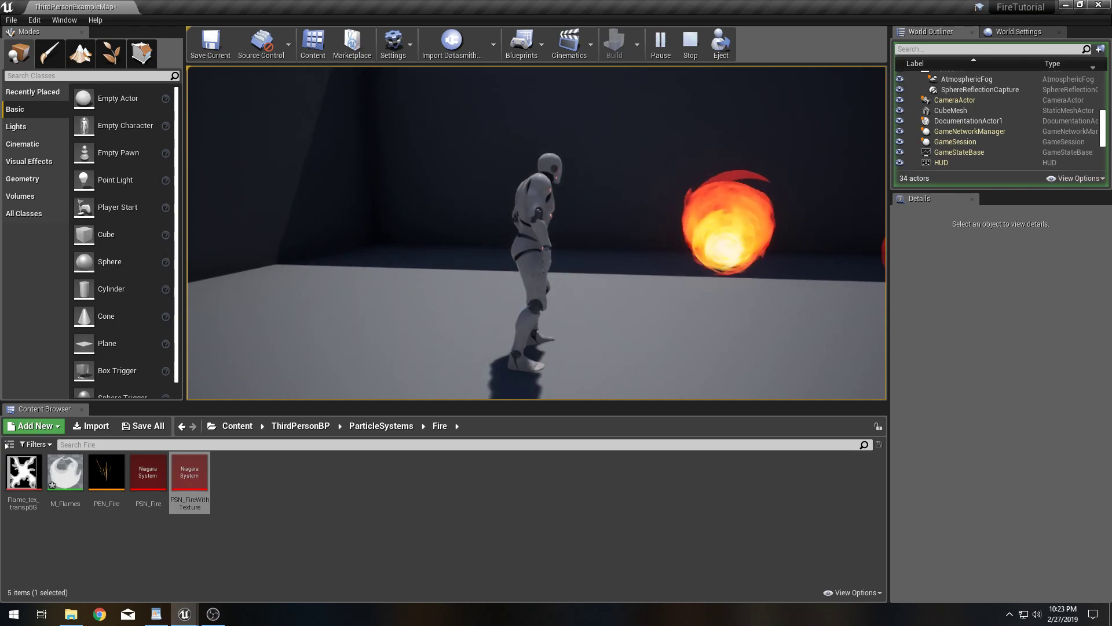
key(d)
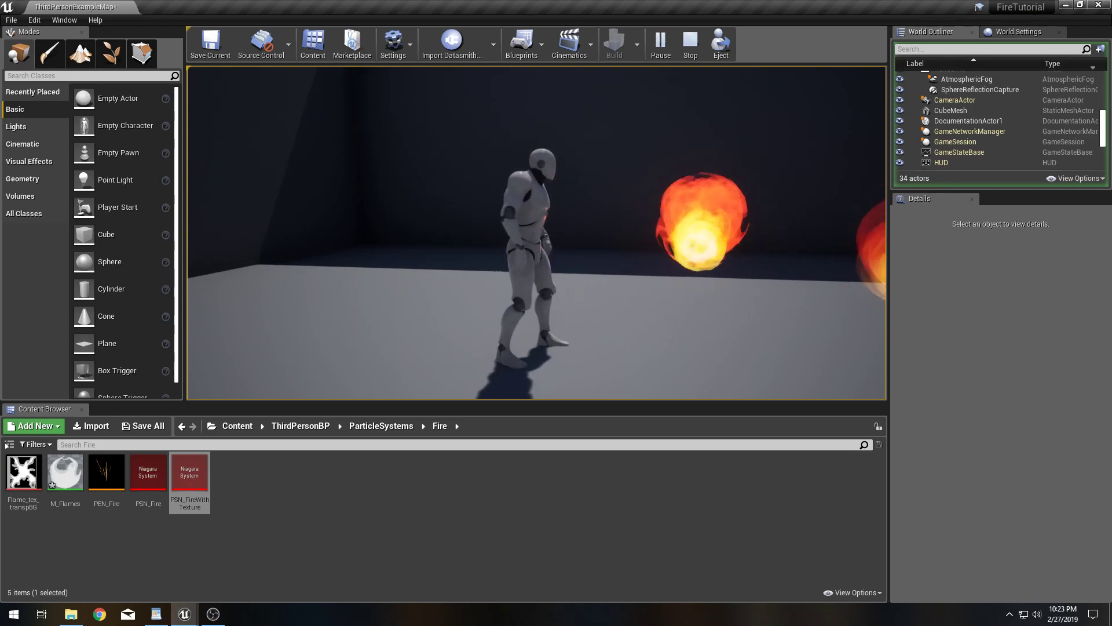
key(w)
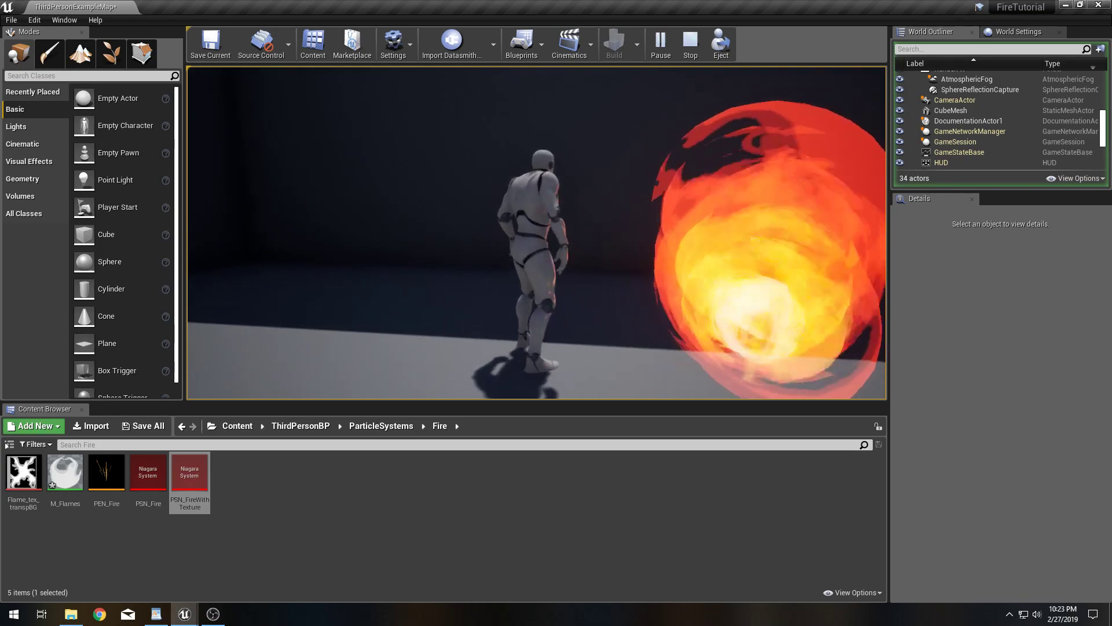
key(d)
key(d)
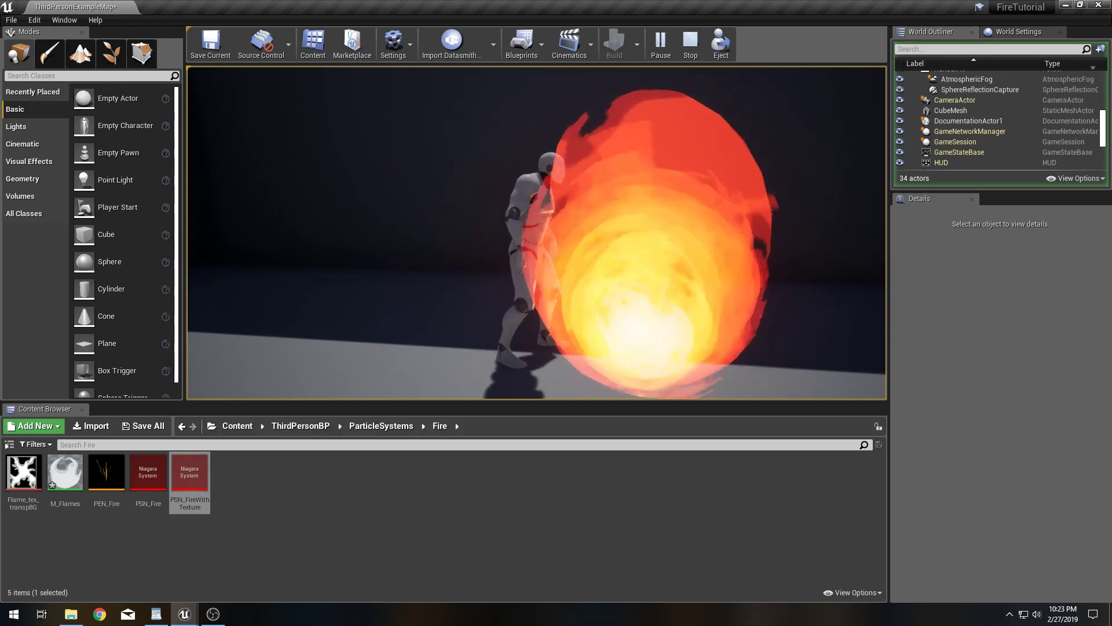
key(Escape)
right_drag(473, 222, 498, 229)
key(s)
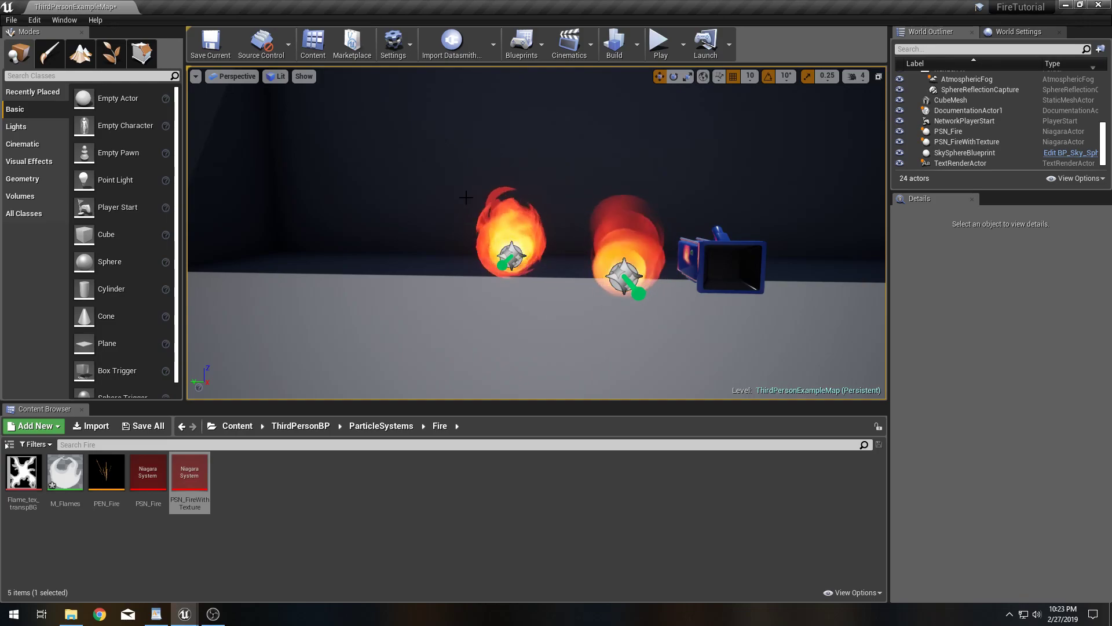
Open PSN_FireWithTexture, collapse its stack to headers, and set the Spawn Rate minimum to 20 and maximum to 40.
double_click(189, 473)
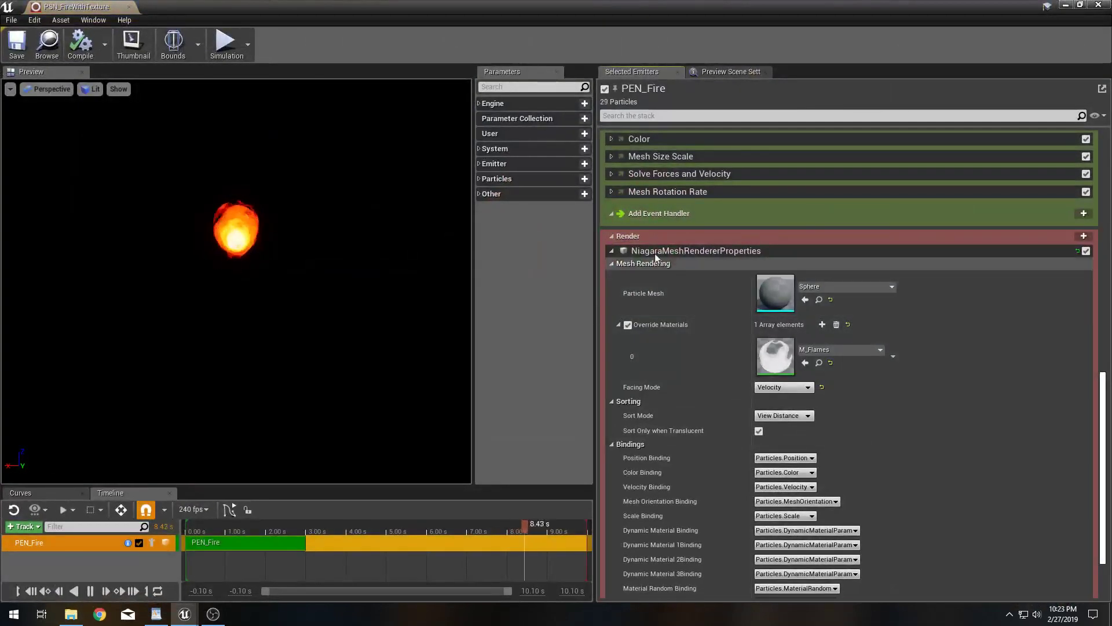
right_click(725, 87)
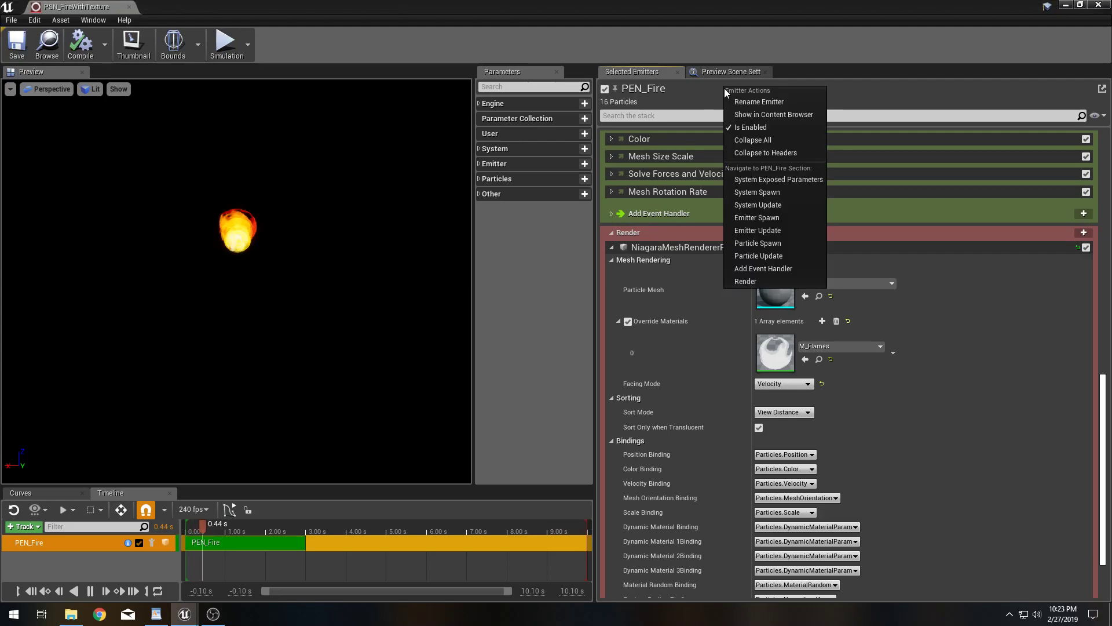
click(766, 153)
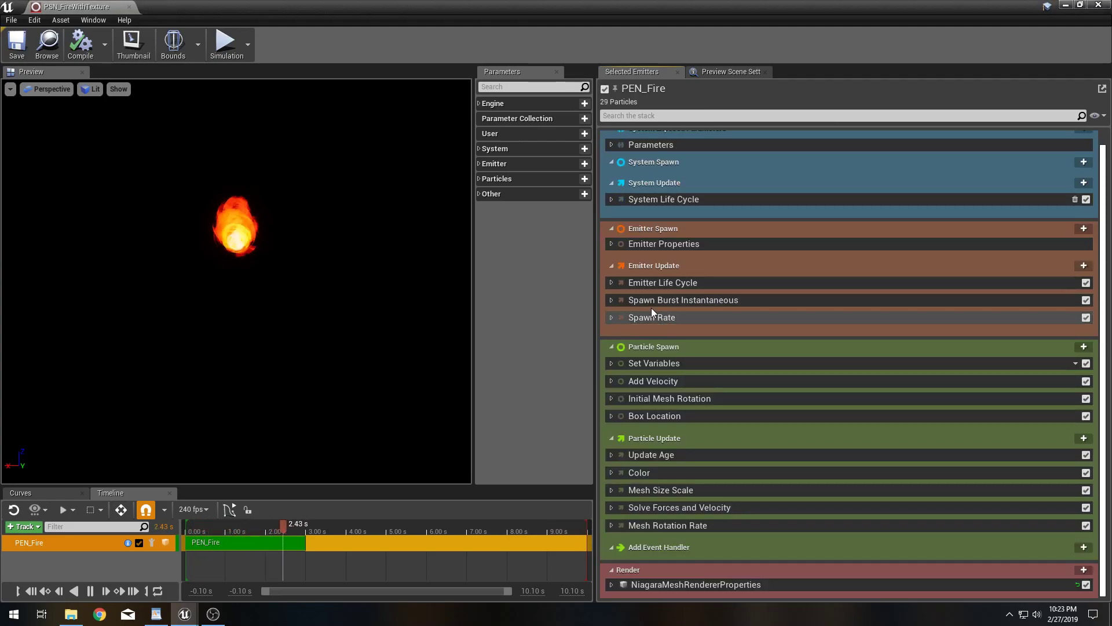
click(611, 318)
click(782, 355)
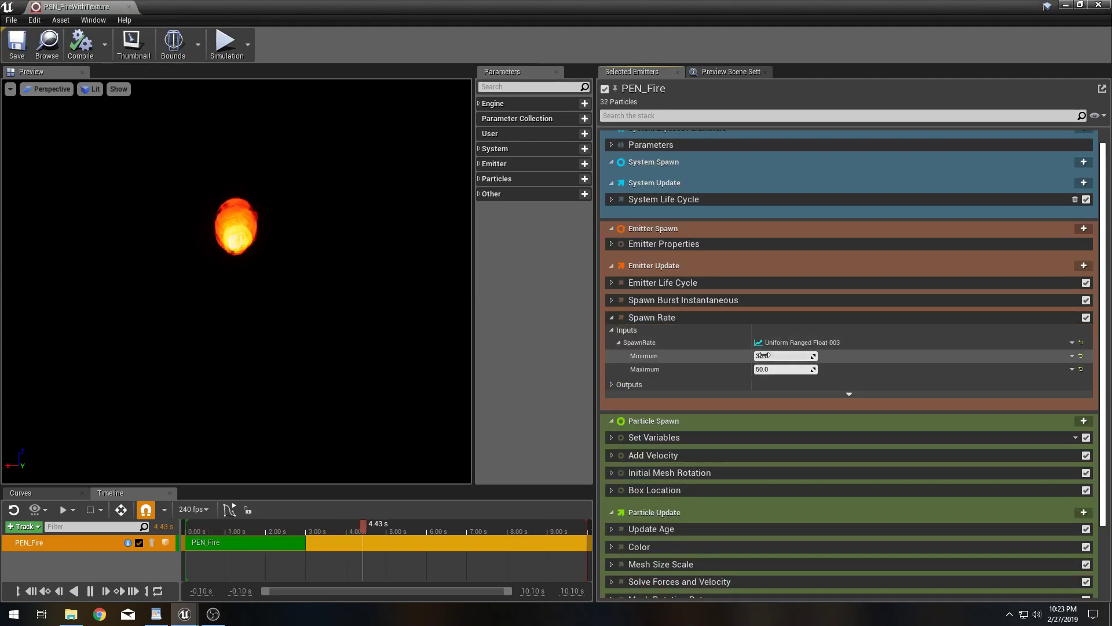
text(20)
key(Tab)
text(40)
key(Return)
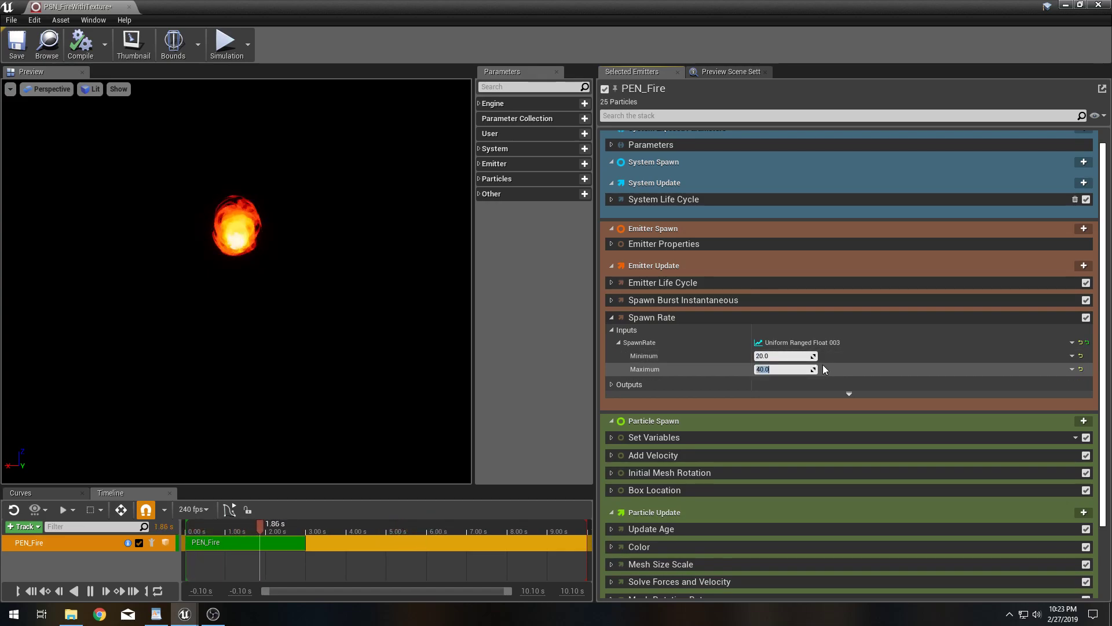
Move the end key of the Mesh Size Scale curve earlier, to about time 0.74 and value 0.03.
scroll(826, 383, down, 2)
scroll(656, 485, down, 2)
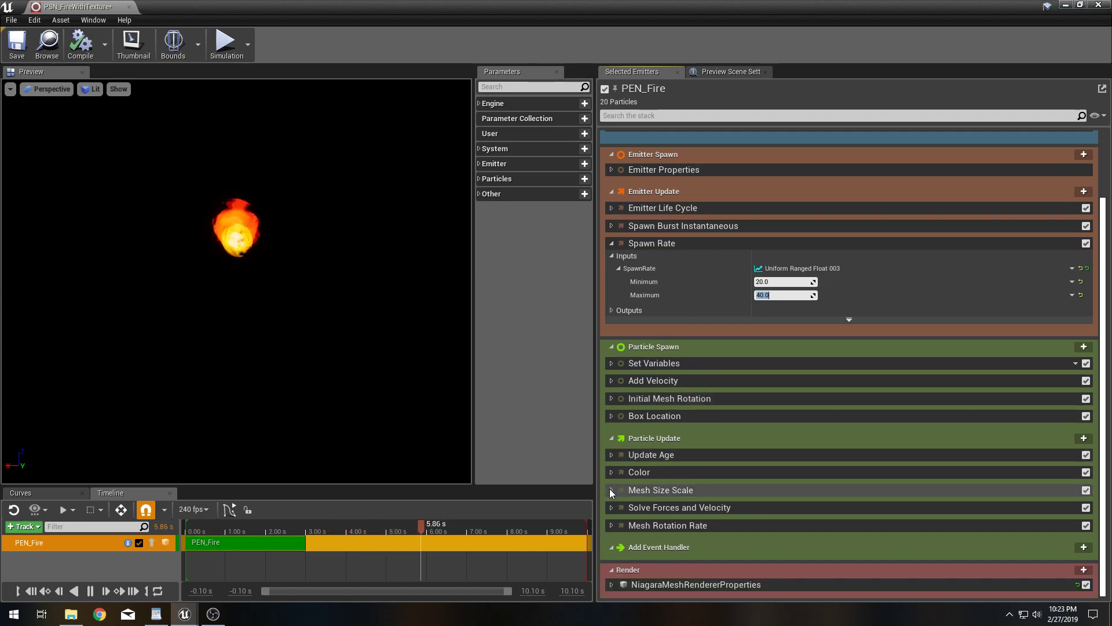
click(611, 490)
scroll(859, 470, down, 3)
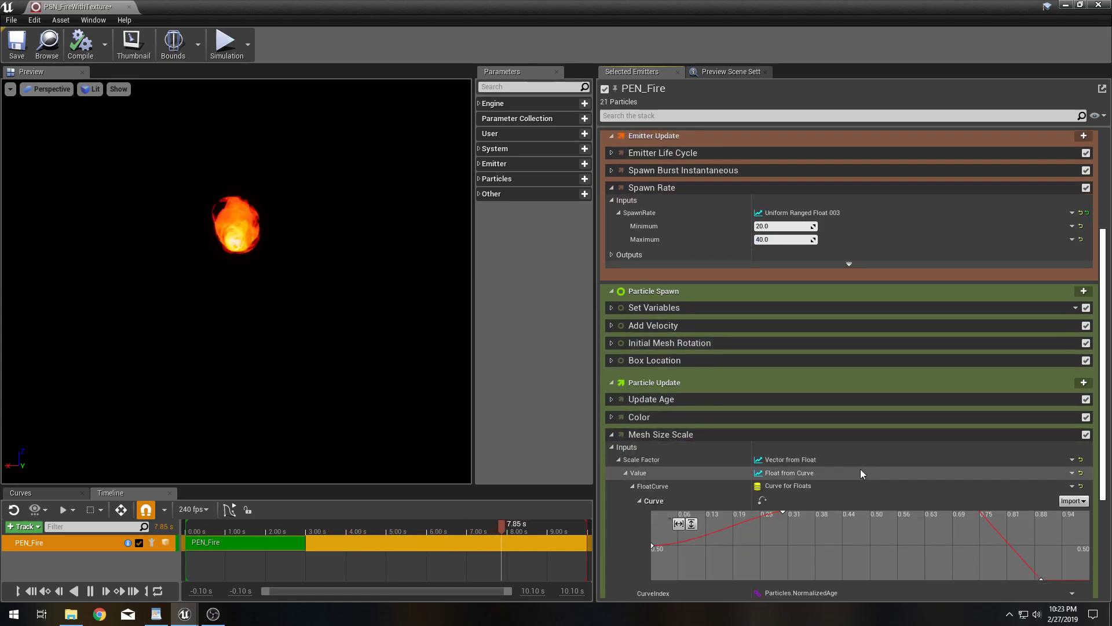
drag(1044, 581, 978, 581)
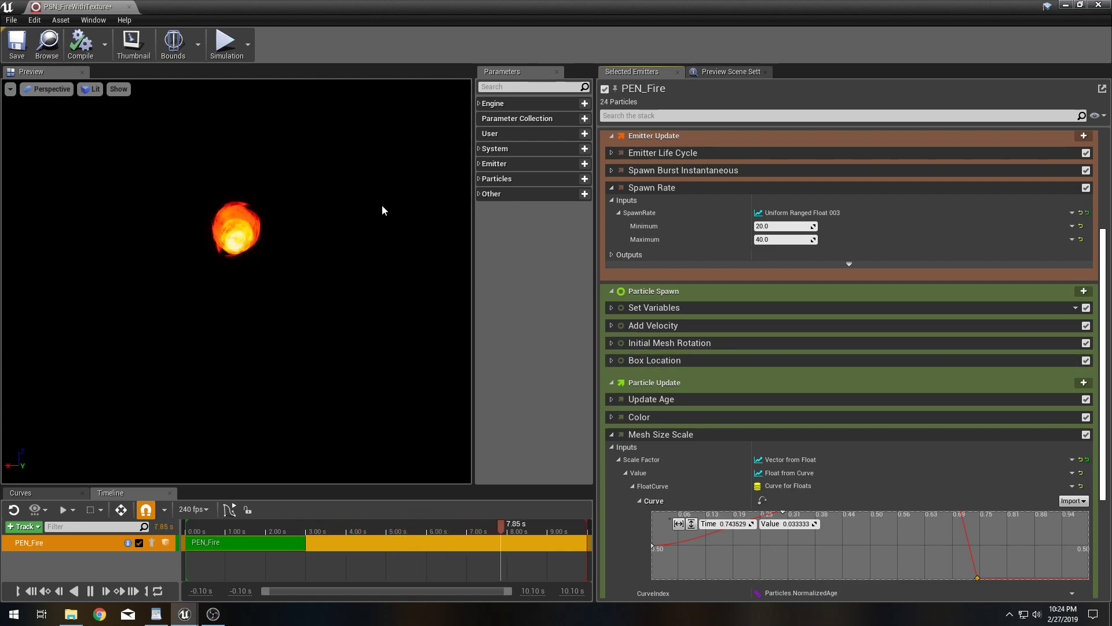
Try red values of 30 and 10 on the Color curve's red key, restore 1.0, and collapse the Color module.
click(612, 417)
scroll(666, 423, down, 2)
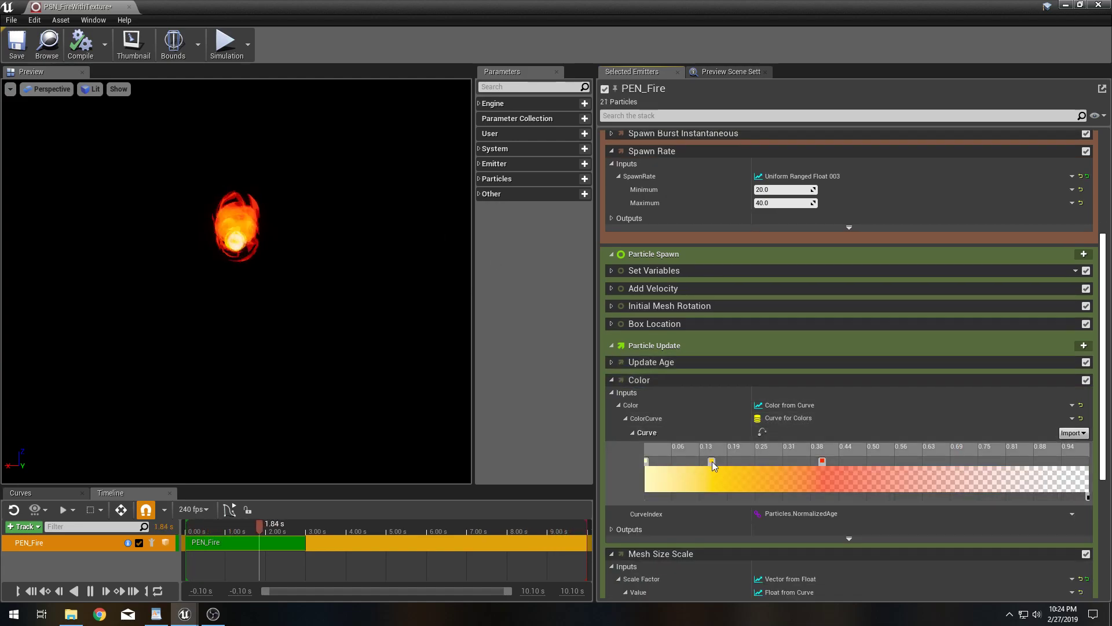
double_click(820, 463)
click(857, 467)
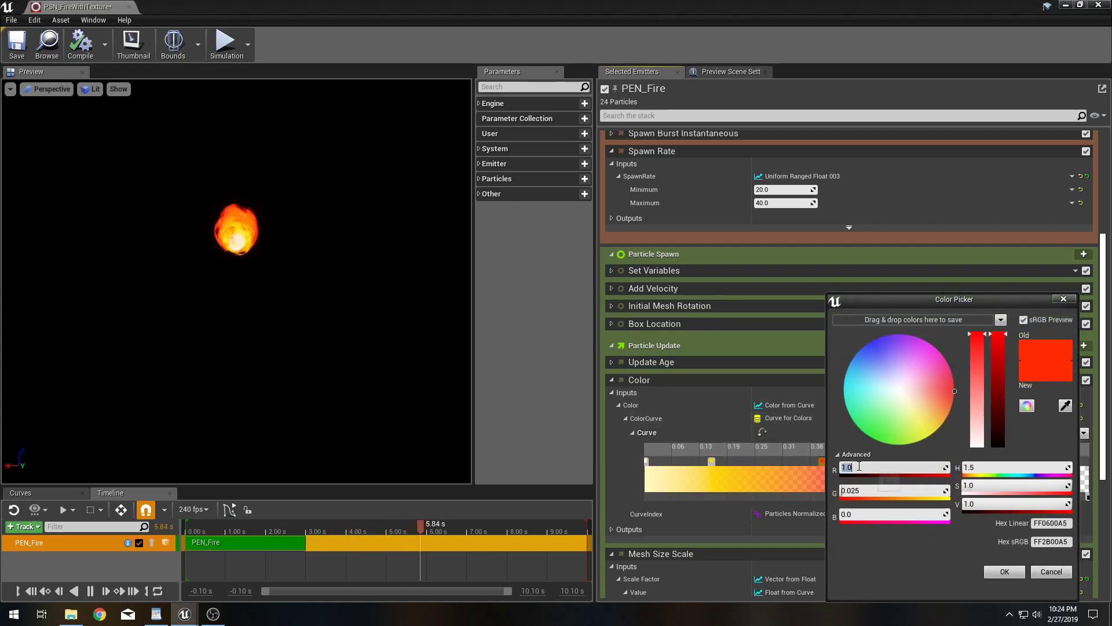
text(30)
key(Return)
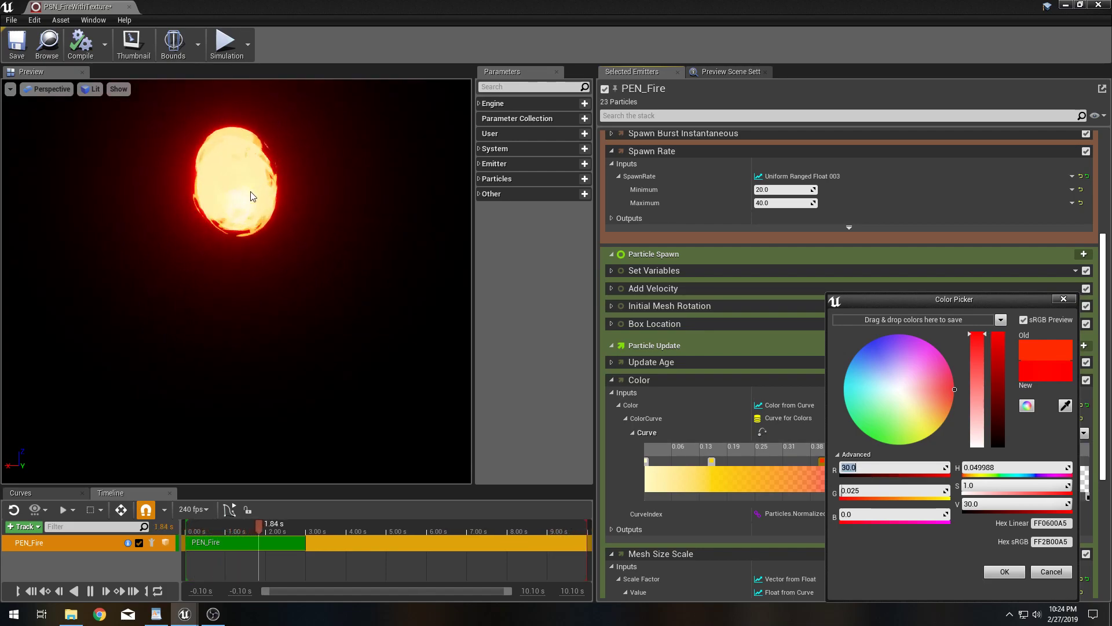
text(10)
key(Return)
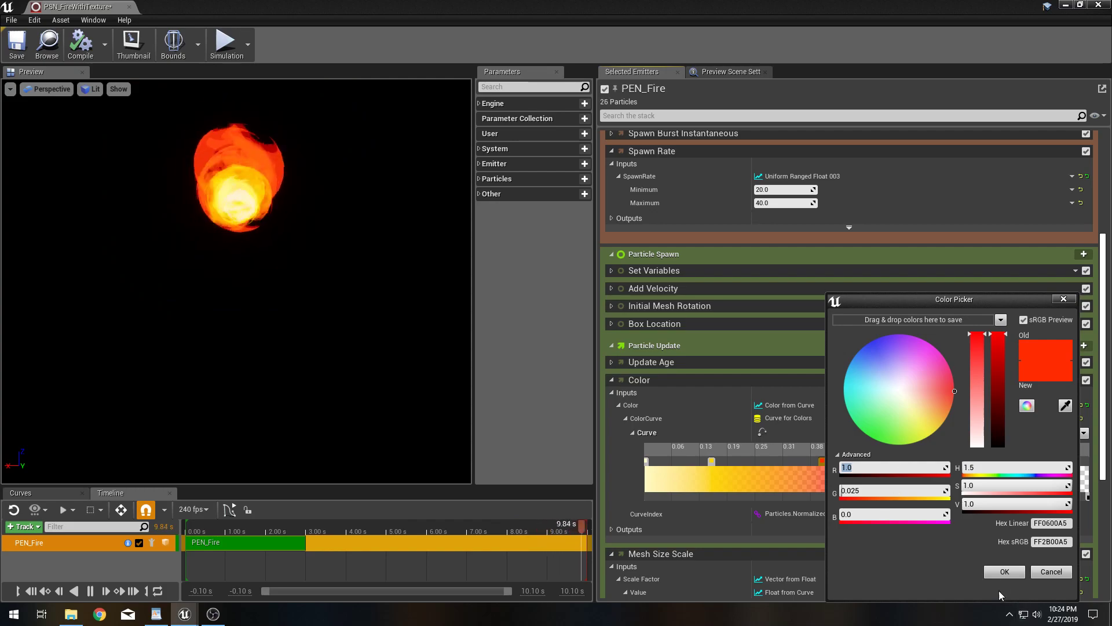
click(999, 574)
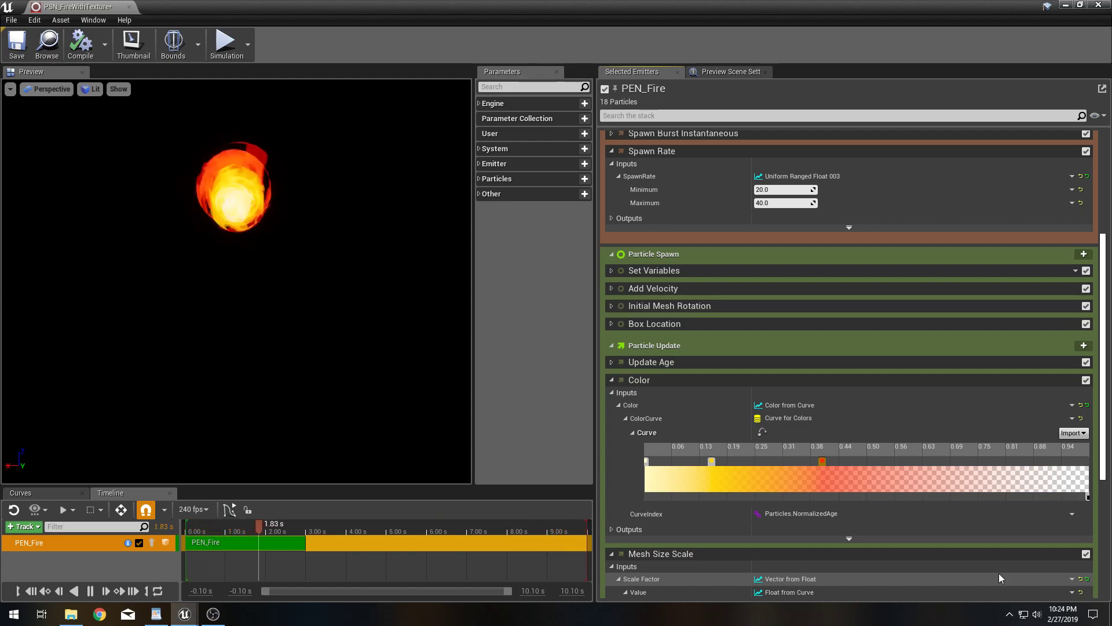
click(613, 380)
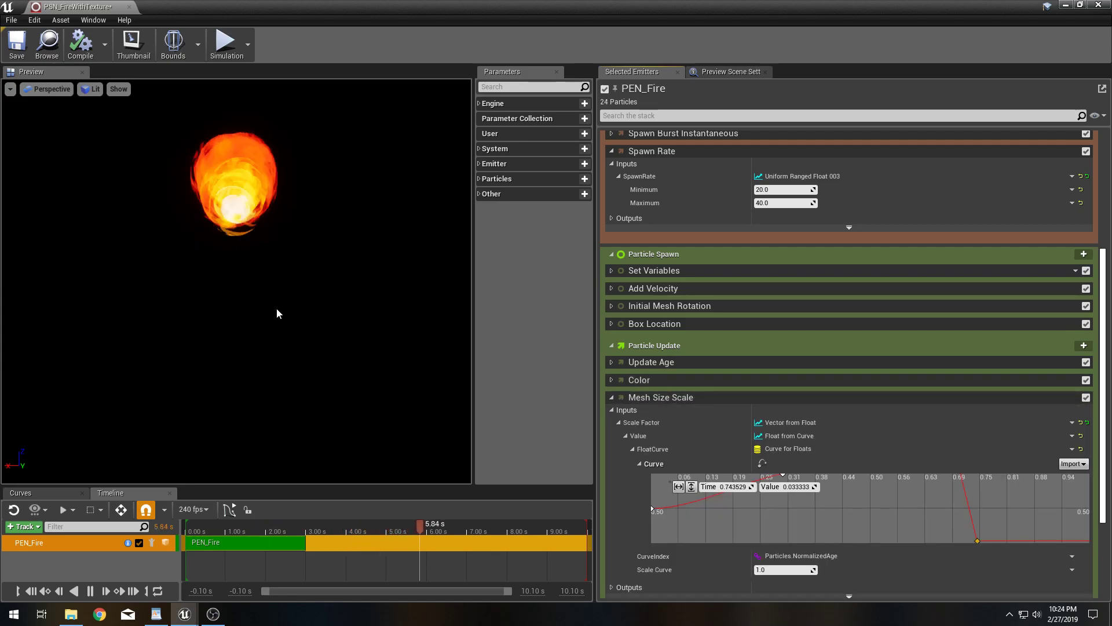